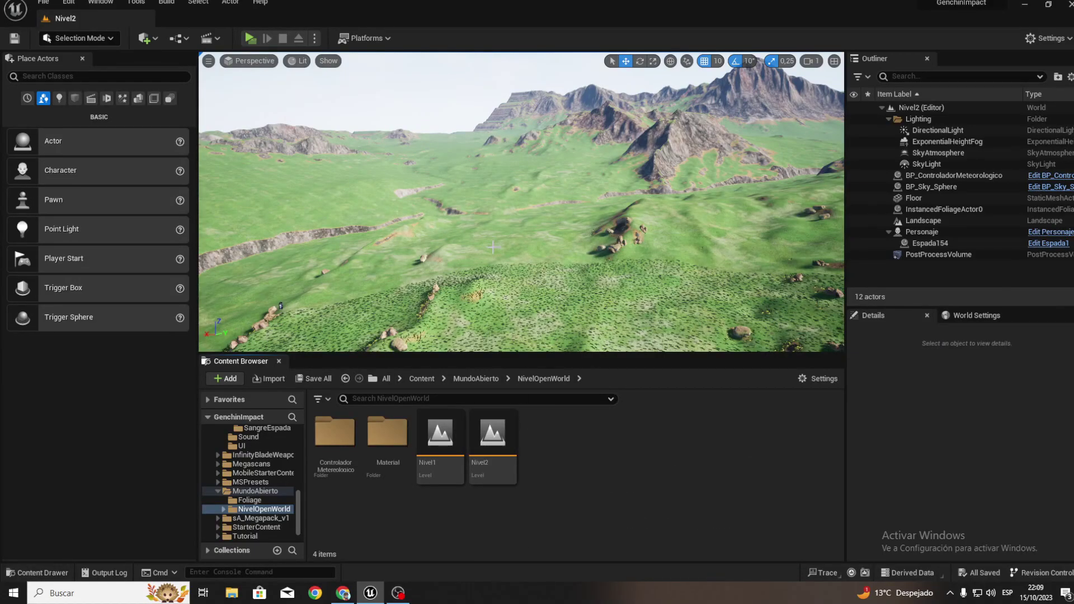
Focus the view on the Personaje character, then look up toward the mountains.
mouse_move(492, 252)
right_down()
mouse_move(503, 268)
mouse_move(520, 263)
right_up()
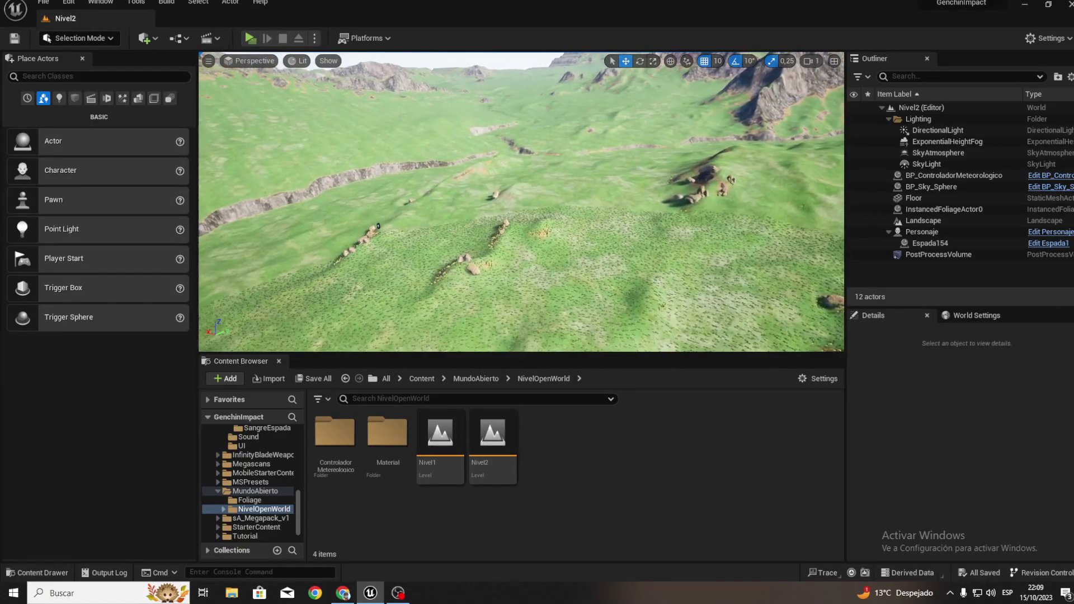
right_drag(443, 260, 492, 241)
click(917, 232)
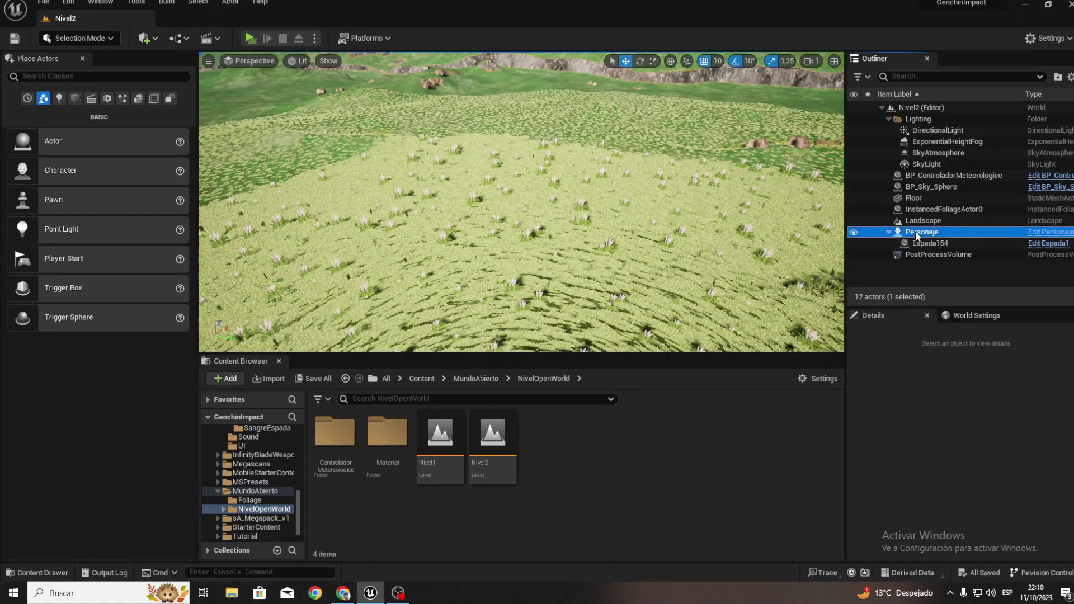
key(f)
mouse_move(619, 246)
right_down()
mouse_move(619, 235)
mouse_move(604, 235)
right_up()
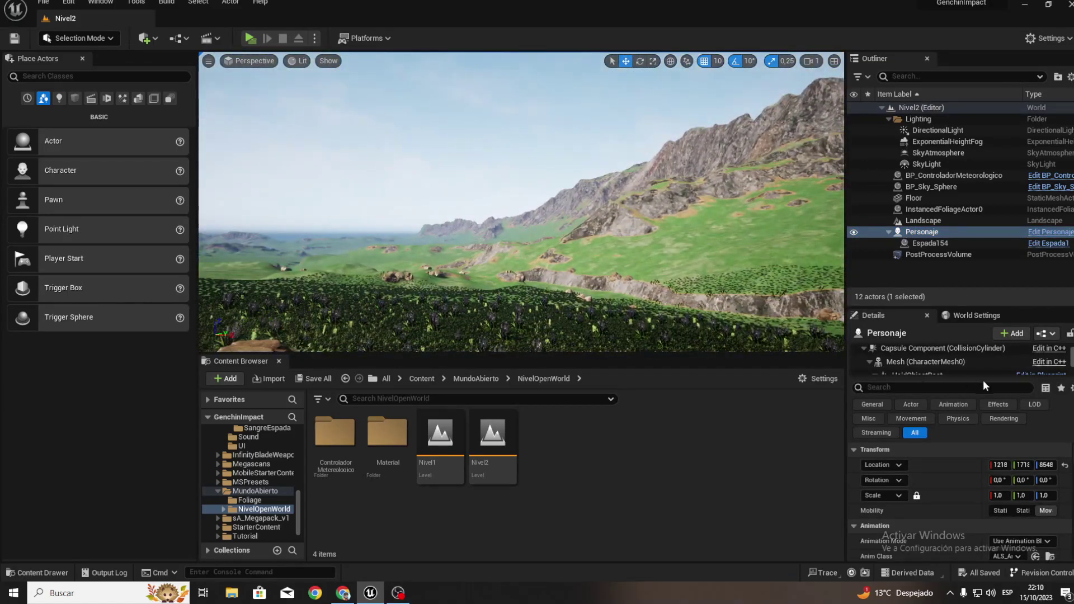
Select BP_Sky_Sphere and filter its Details to the cloud properties.
click(926, 186)
scroll(998, 491, down, 1)
click(913, 387)
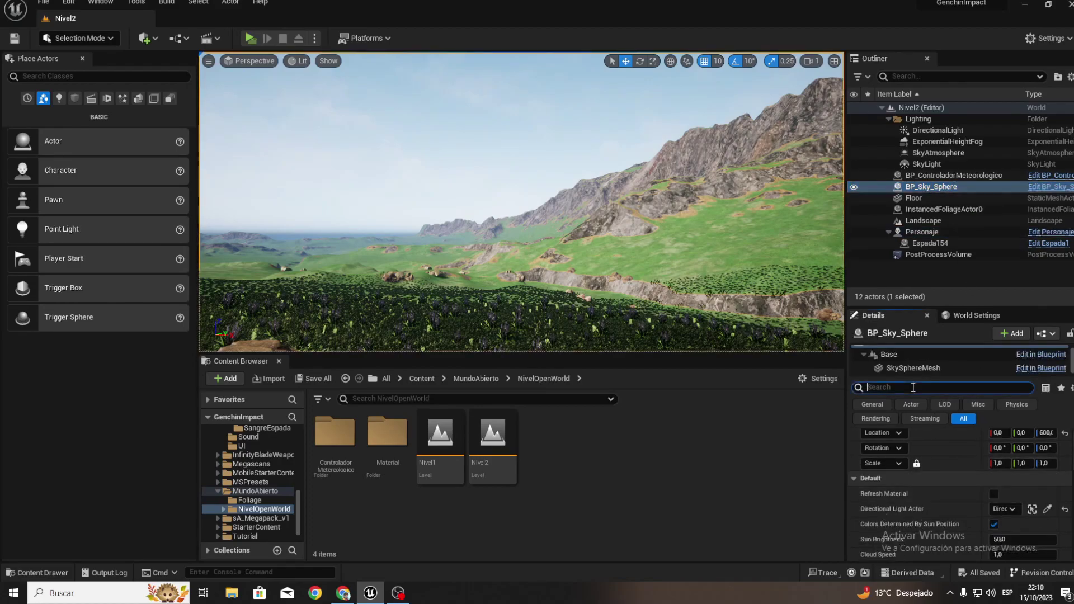
text(cloud)
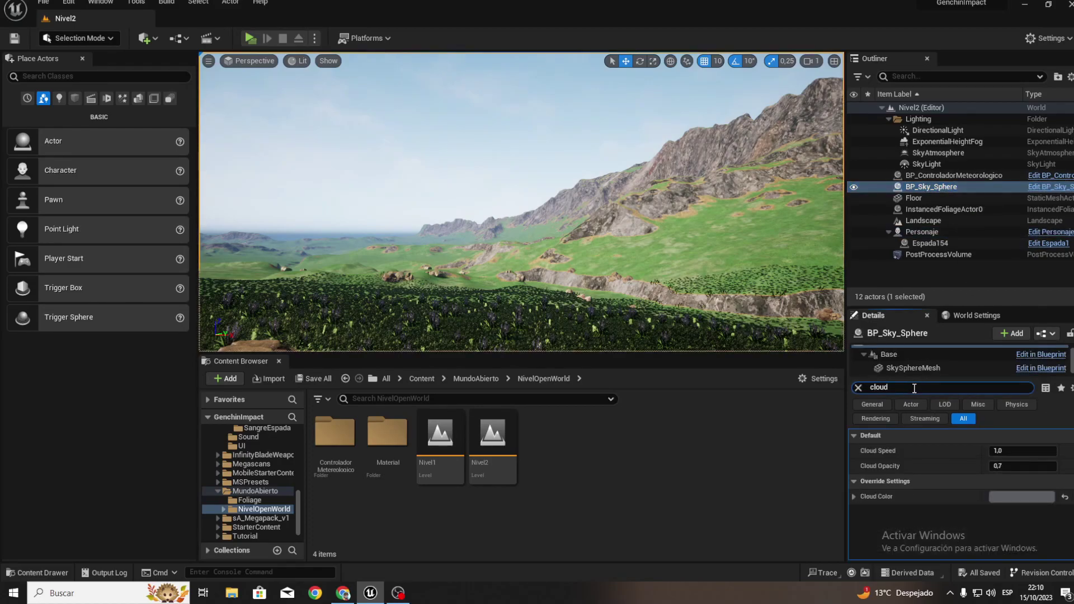
Raise Cloud Opacity from 0.7 to 5.0 and view the heavily clouded sky.
drag(1039, 471, 1060, 471)
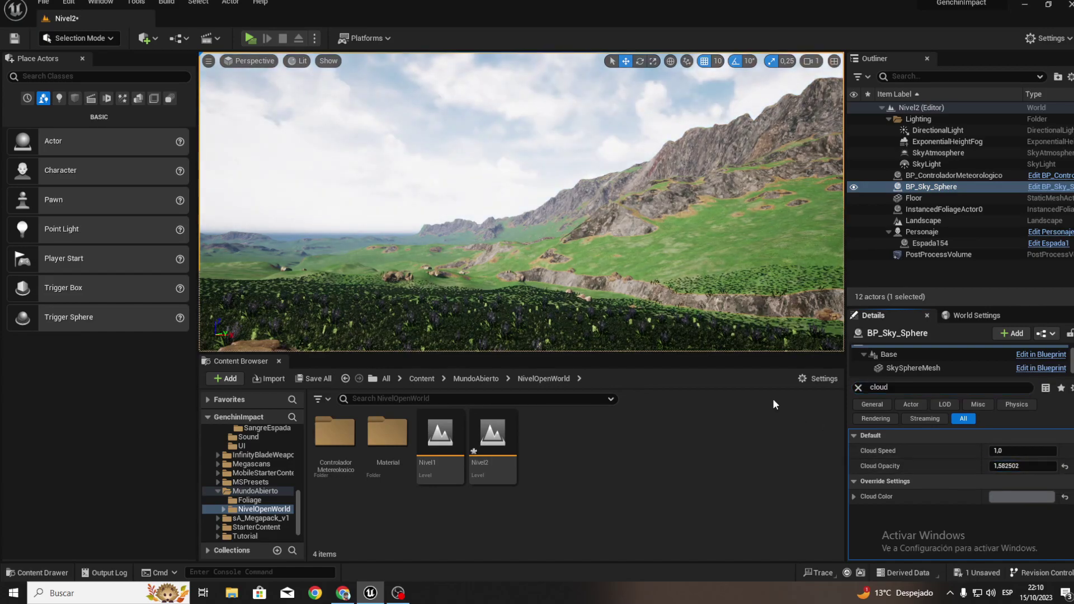
right_drag(669, 335, 668, 297)
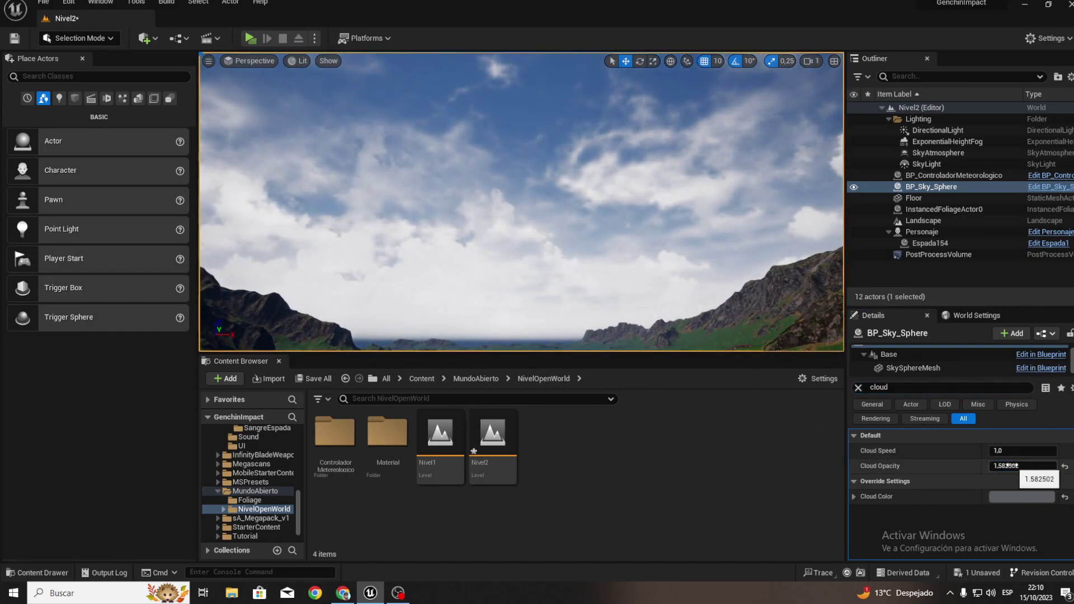
drag(1008, 465, 1009, 464)
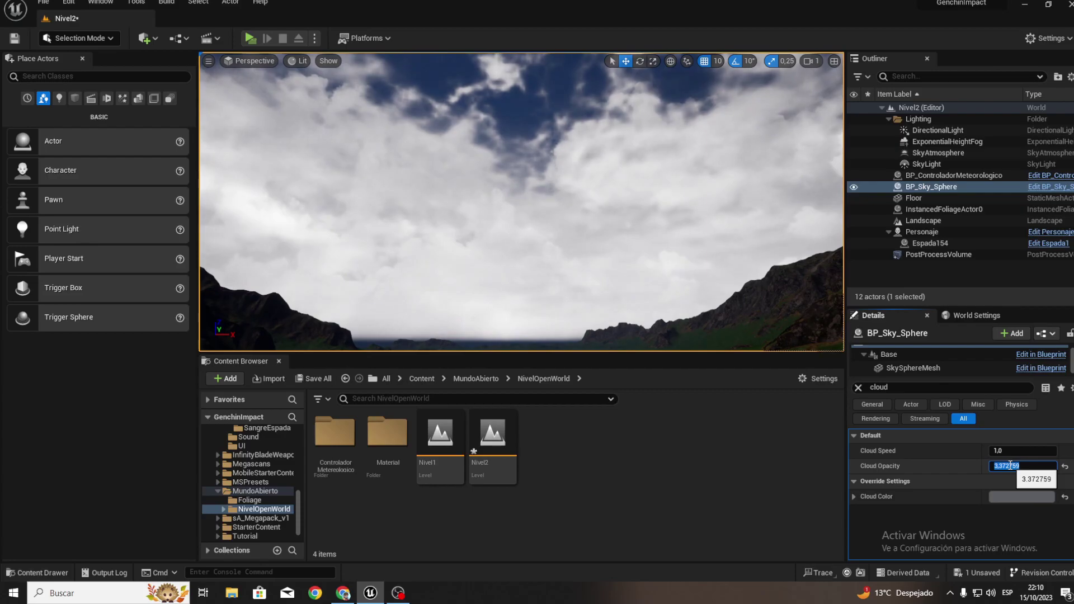
key(Return)
mouse_move(643, 240)
right_down()
mouse_move(643, 290)
mouse_move(643, 212)
mouse_move(642, 268)
mouse_move(627, 213)
mouse_move(626, 268)
right_up()
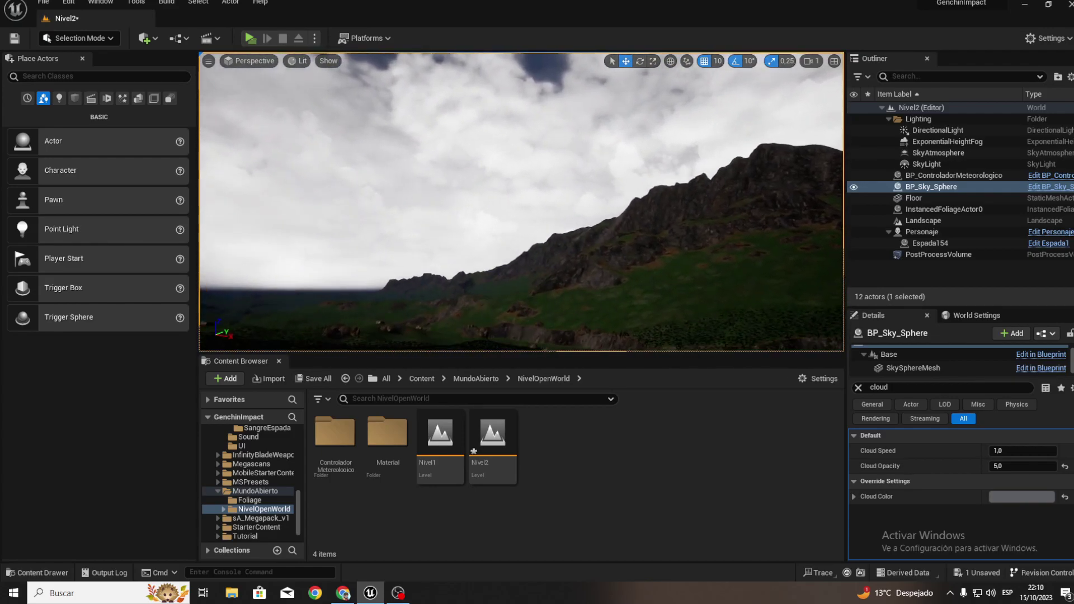
mouse_move(440, 244)
right_down()
mouse_move(447, 140)
mouse_move(447, 168)
right_up()
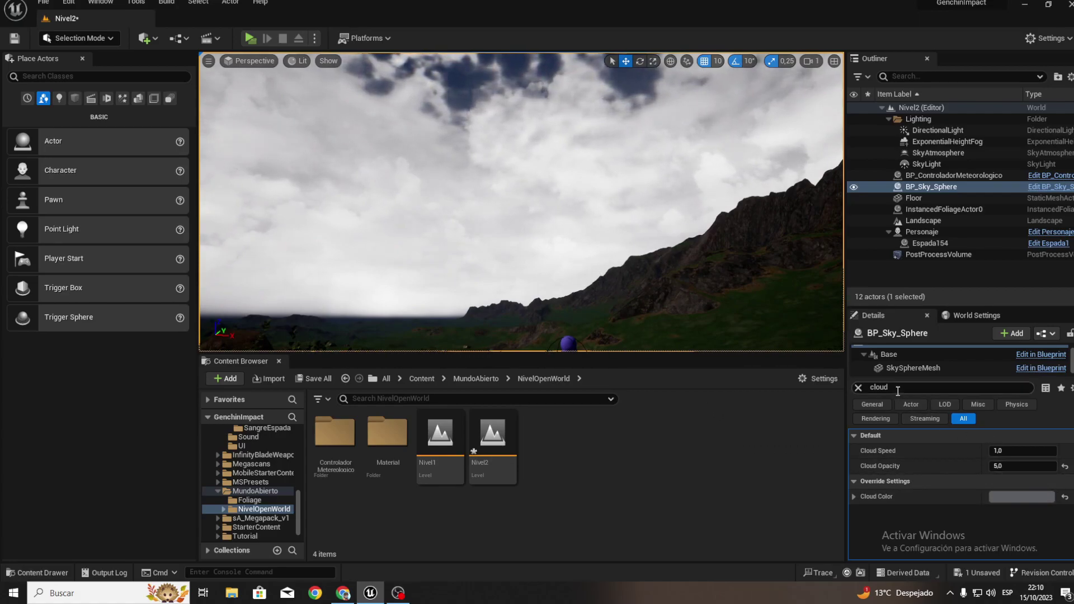
Clear the Details filter and scroll down to the Override Settings.
key(BackSpace)
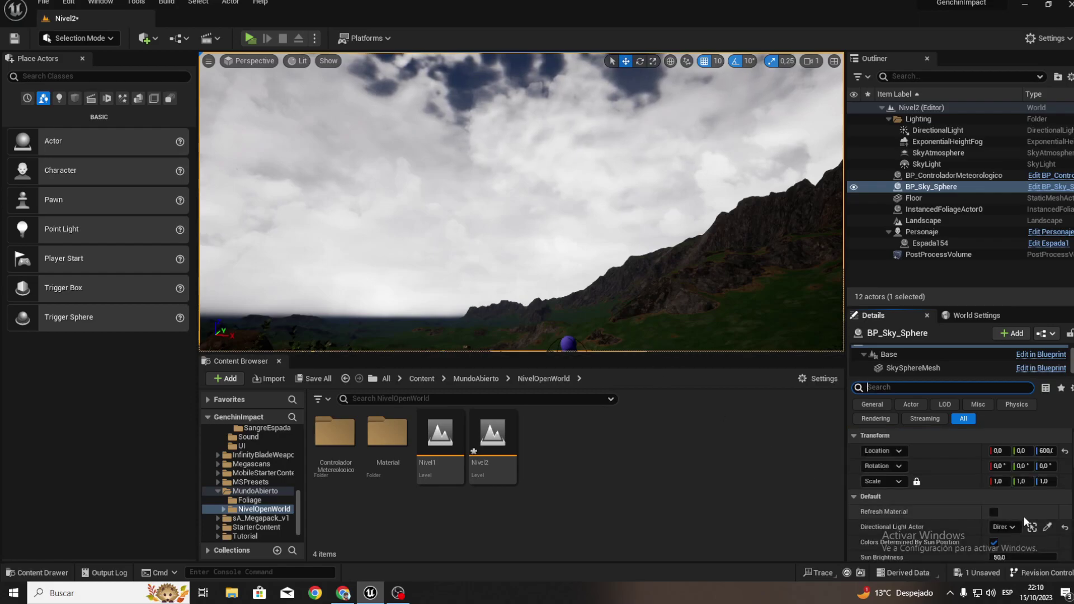
scroll(916, 511, down, 1)
scroll(965, 516, down, 2)
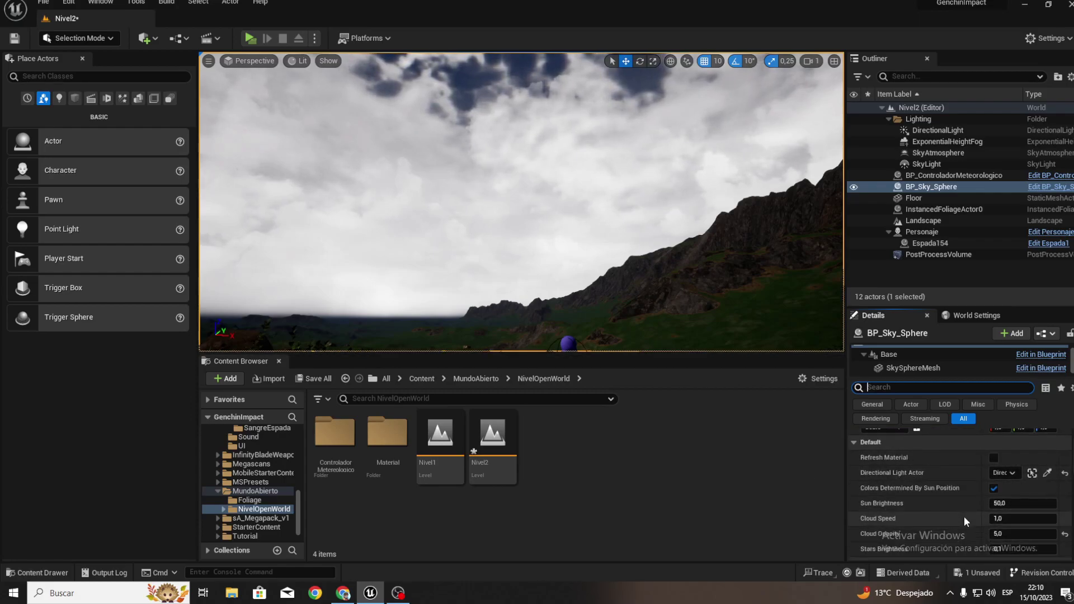
scroll(965, 519, down, 1)
scroll(965, 519, down, 2)
scroll(965, 519, down, 1)
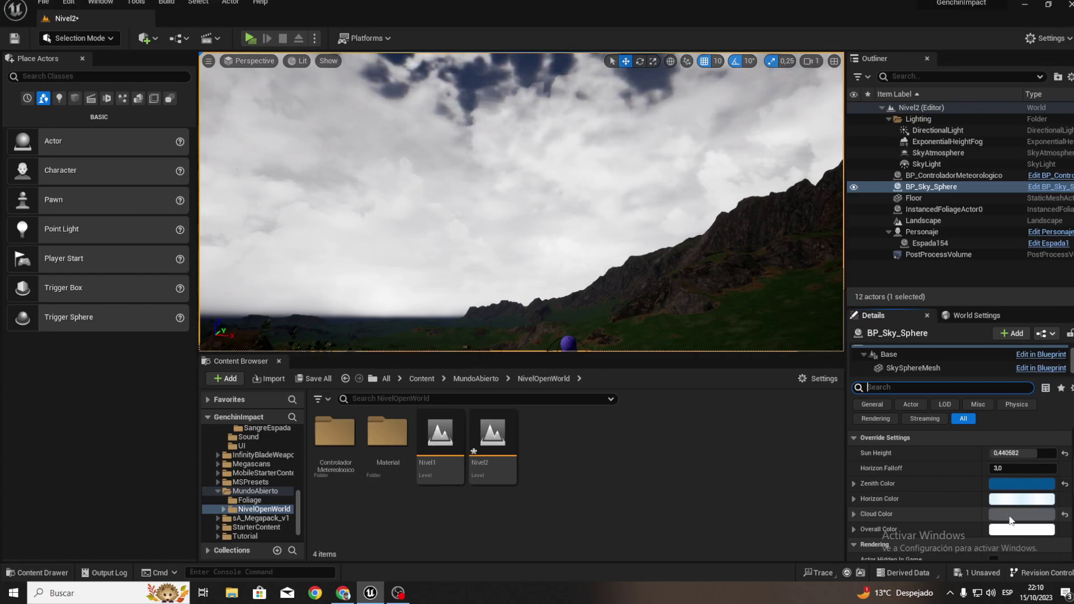
Darken the Cloud Color to a deep grey, hex 101113.
click(1010, 520)
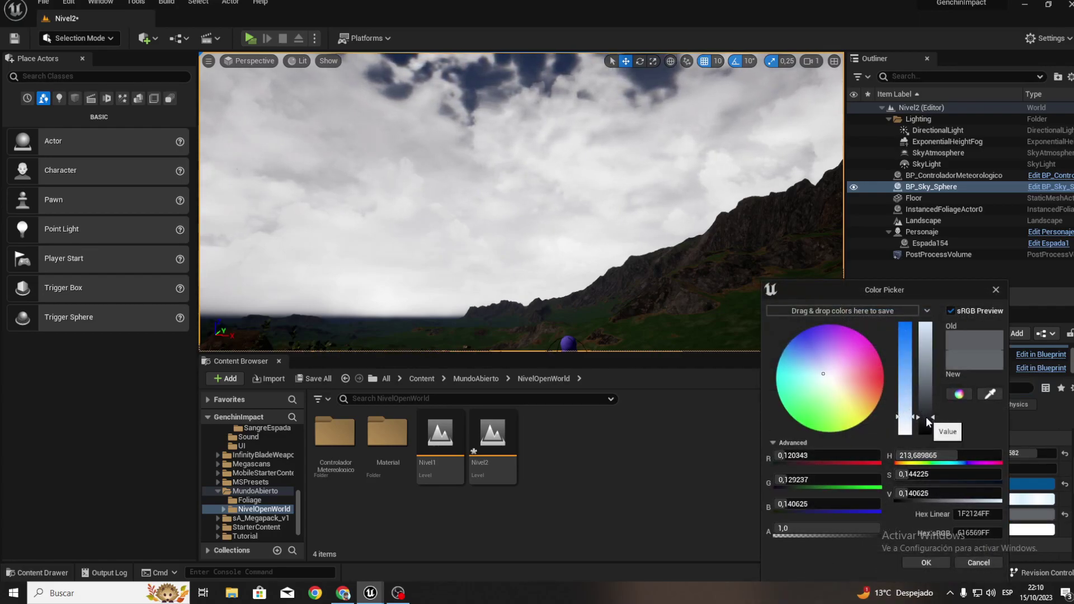
drag(926, 419, 927, 424)
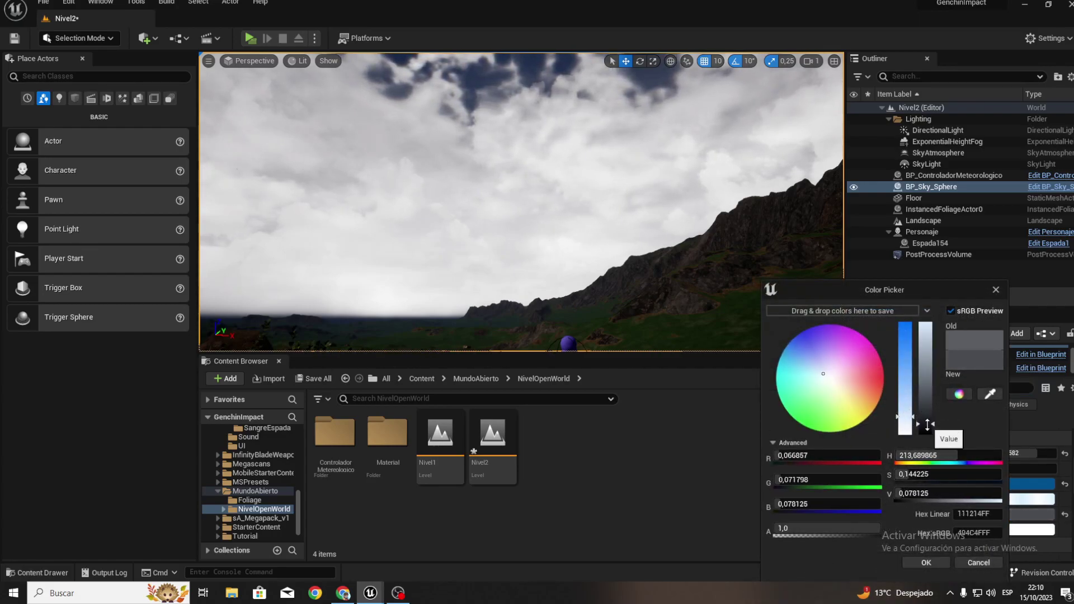
click(927, 562)
scroll(1008, 541, down, 3)
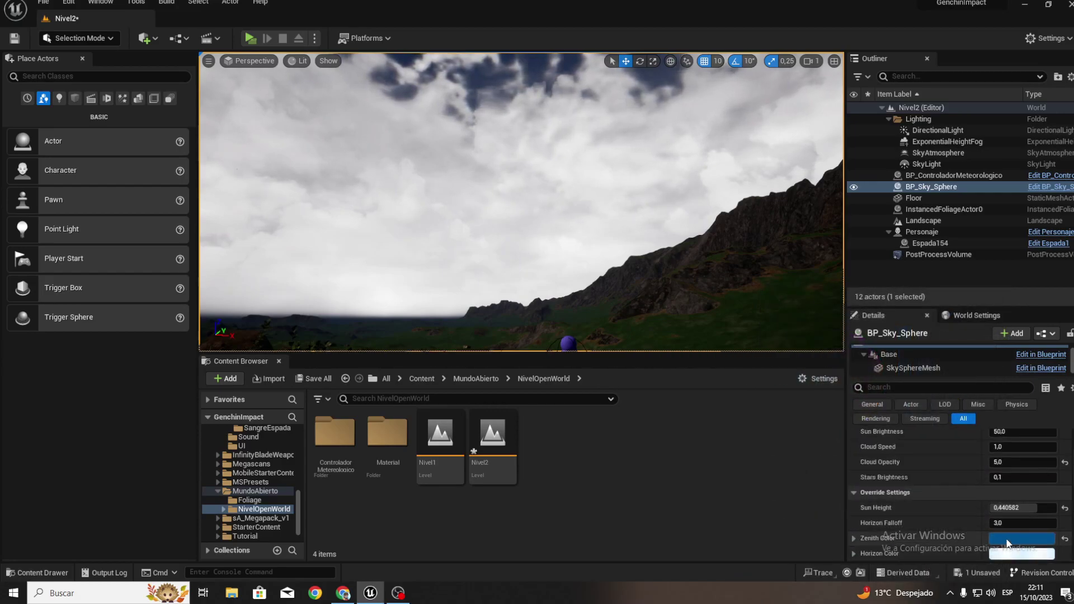
scroll(1001, 515, down, 3)
scroll(995, 492, down, 3)
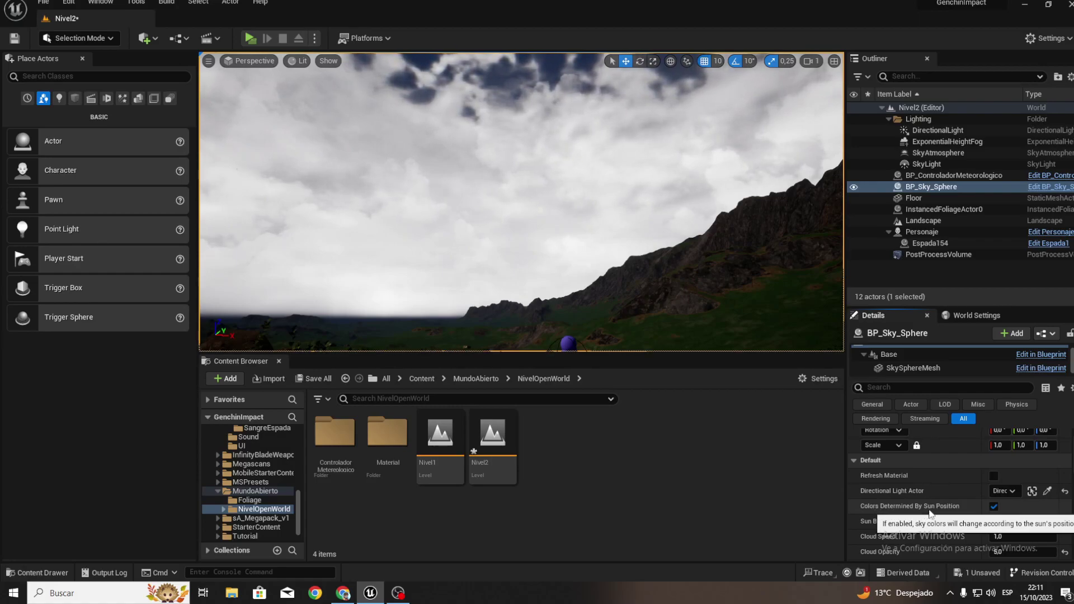
Turn off Colors Determined By Sun Position and darken Cloud Color to near-black 020203.
click(995, 506)
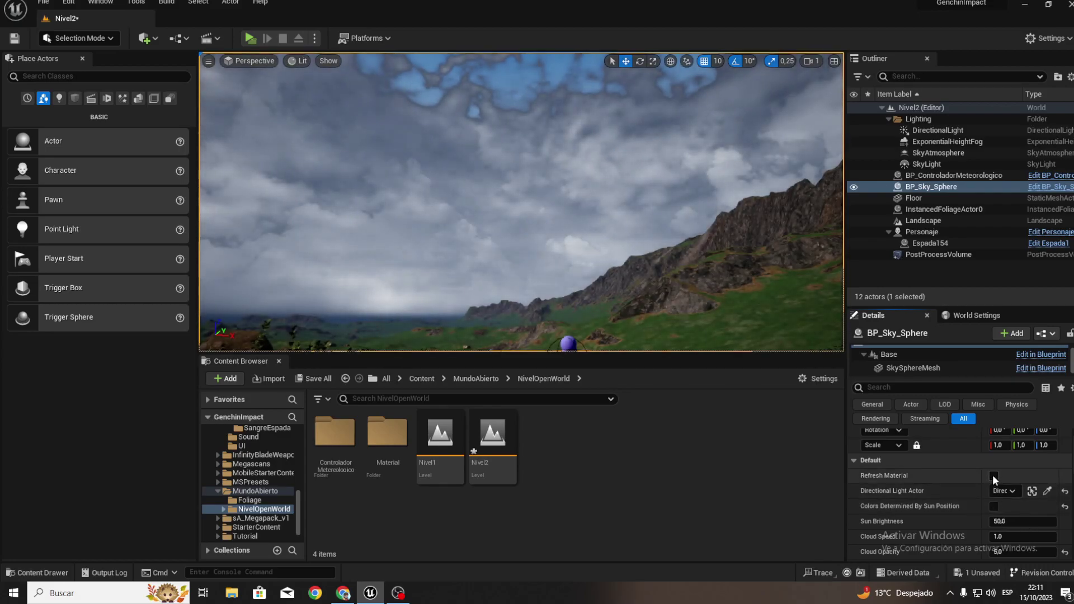
right_drag(837, 297, 805, 269)
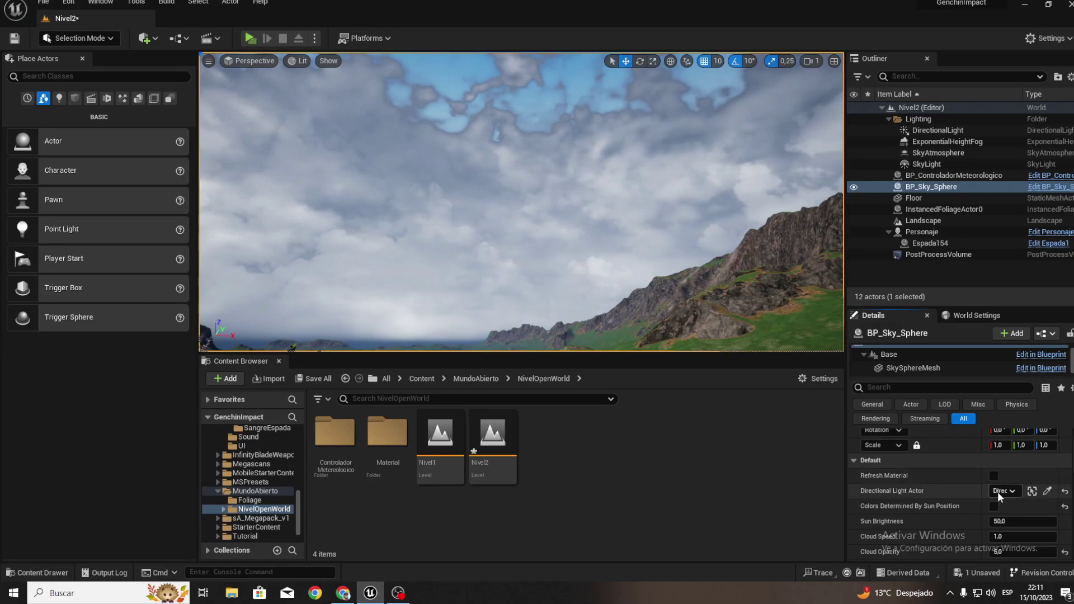
scroll(998, 491, down, 5)
click(1022, 532)
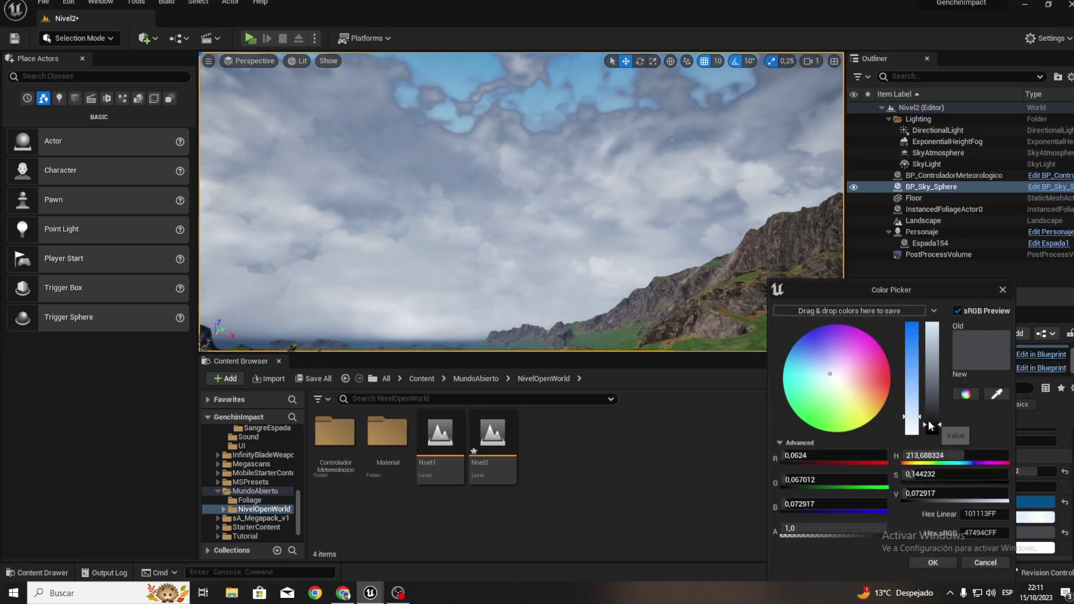
drag(930, 426, 931, 432)
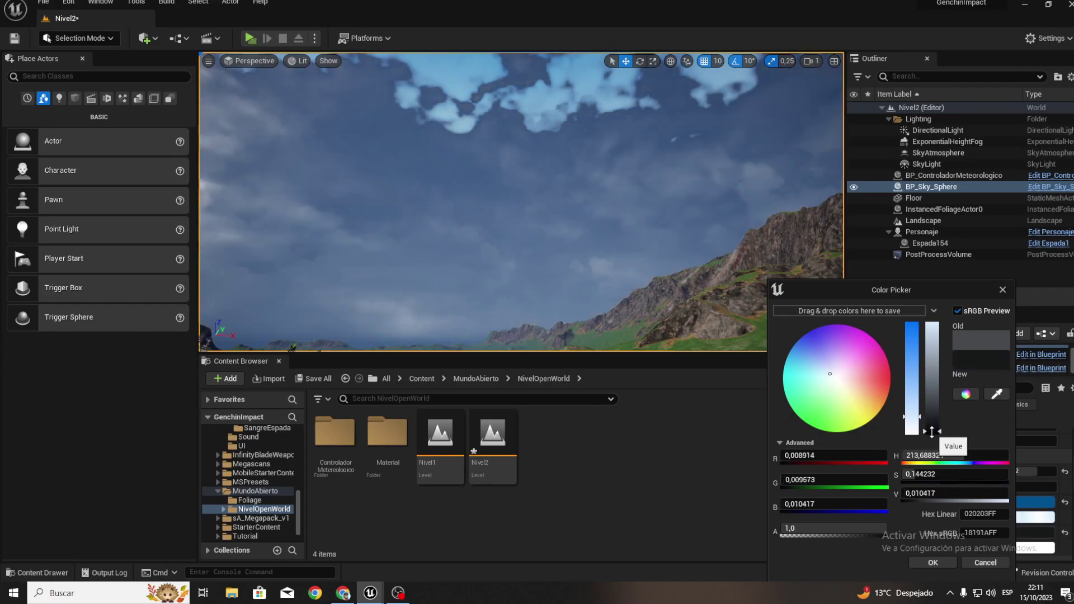
click(933, 563)
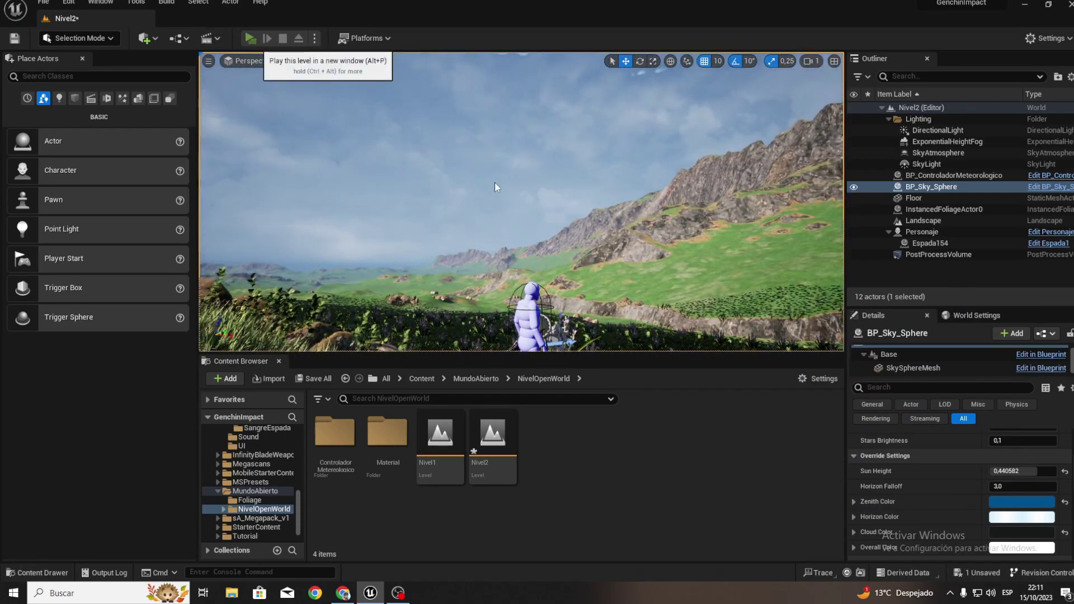
key(alt+p)
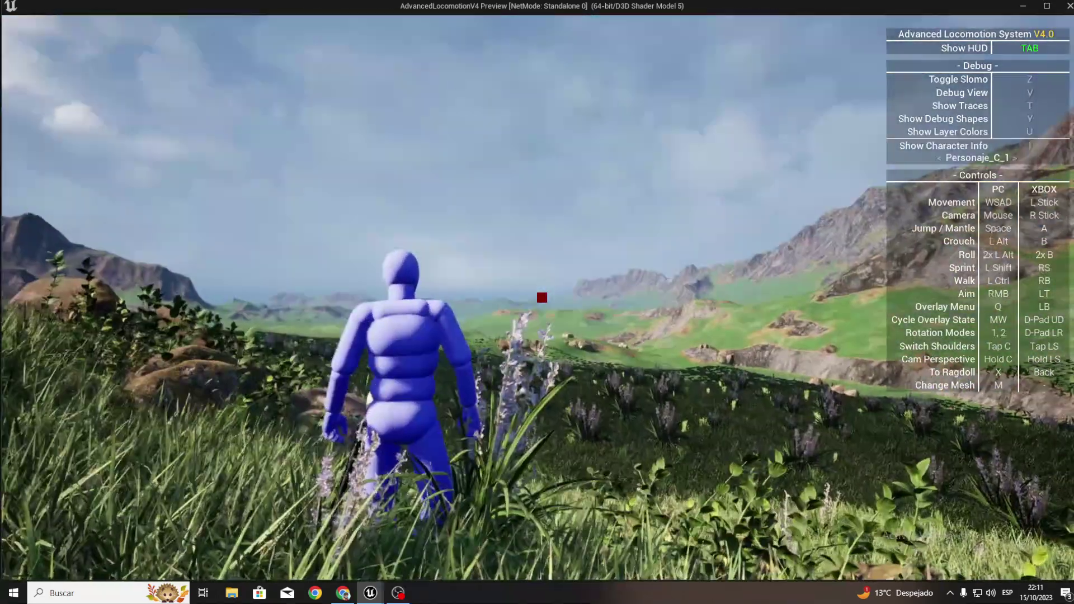
key(Escape)
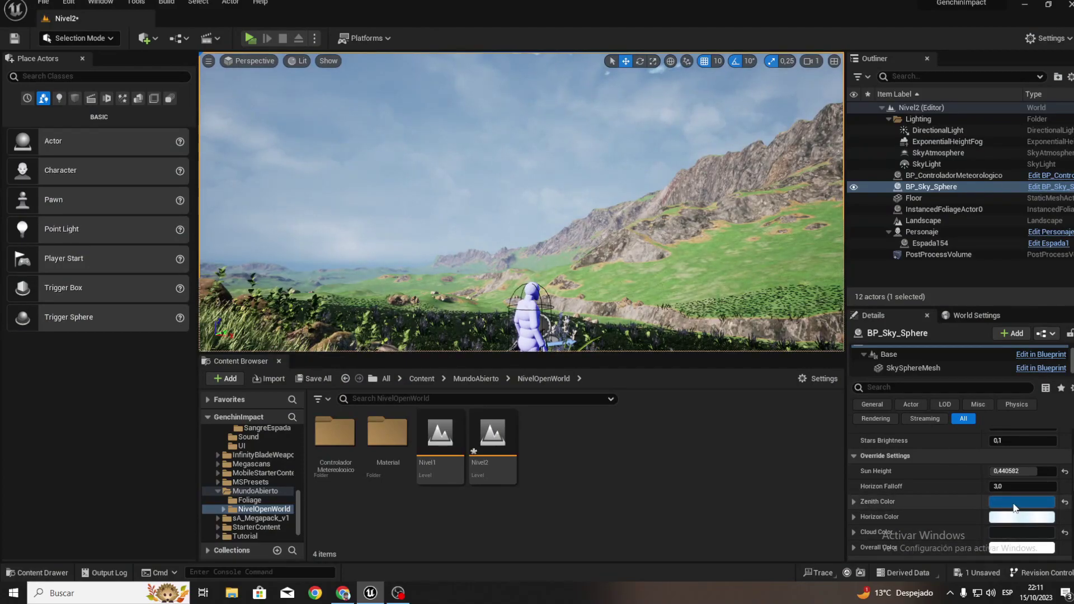
Try a slightly brighter Zenith Color, then discard the change.
click(1015, 508)
drag(930, 412, 935, 393)
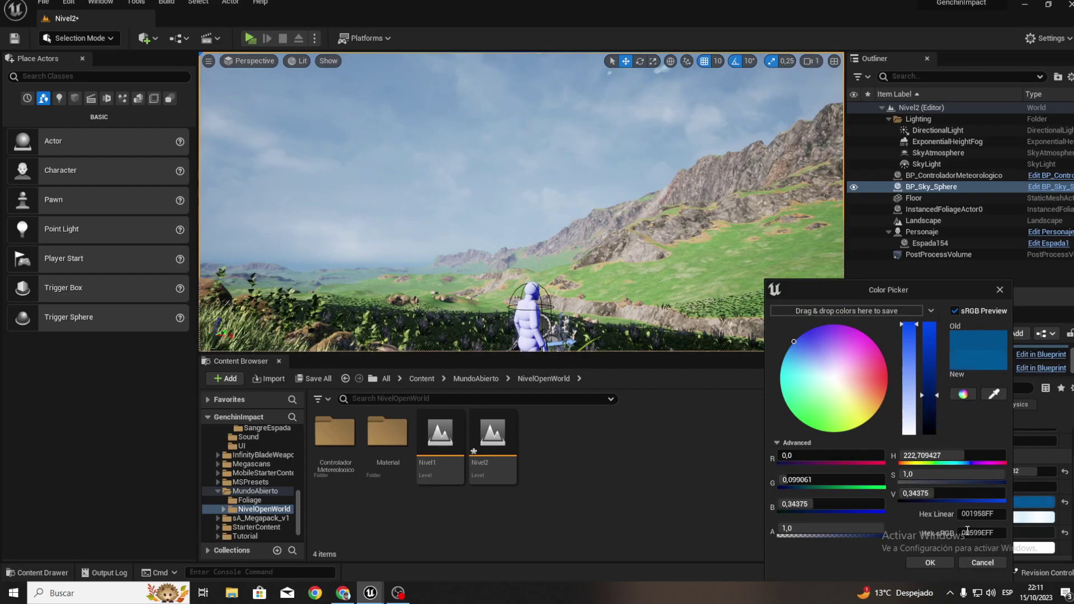
click(978, 561)
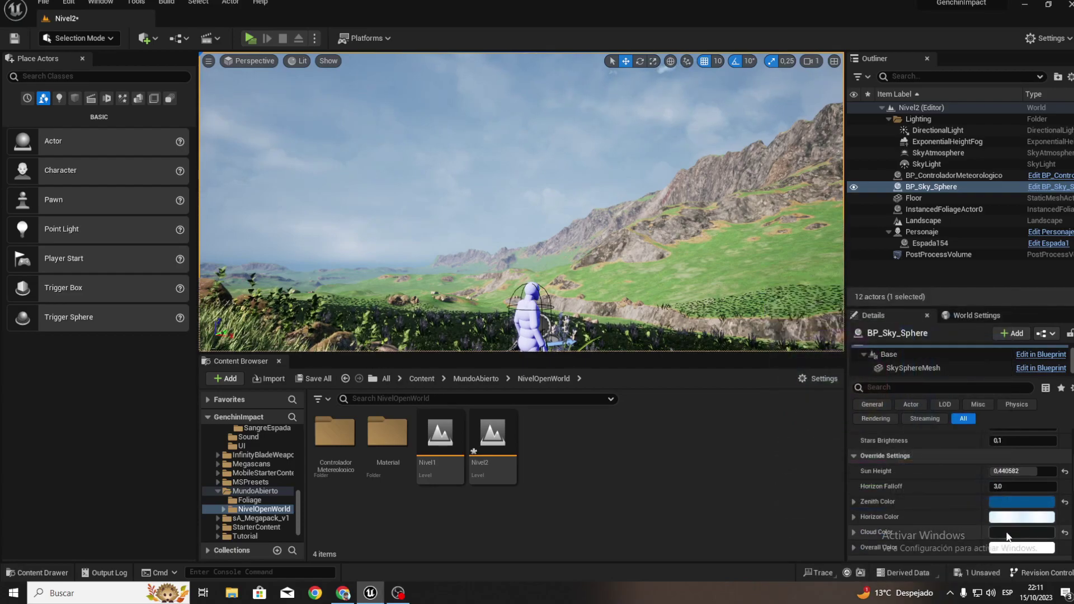
Try dimming the Overall Color, cancel it, and return to the Cloud Opacity rows.
scroll(1006, 540, down, 2)
click(1018, 514)
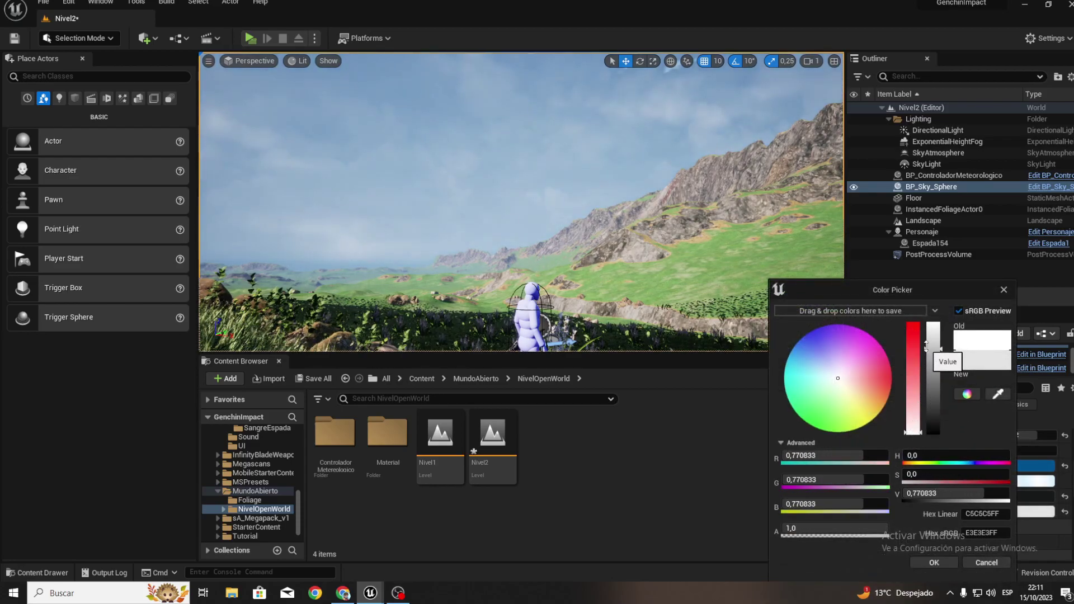
drag(933, 335, 933, 387)
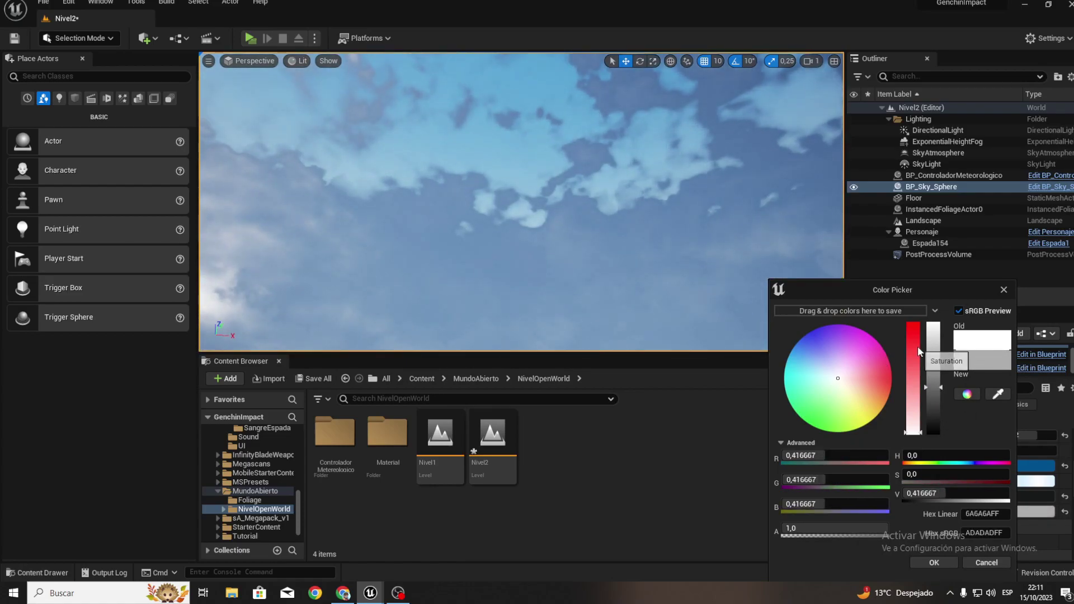
mouse_move(934, 387)
mouse_down()
mouse_move(934, 434)
mouse_move(950, 343)
mouse_up()
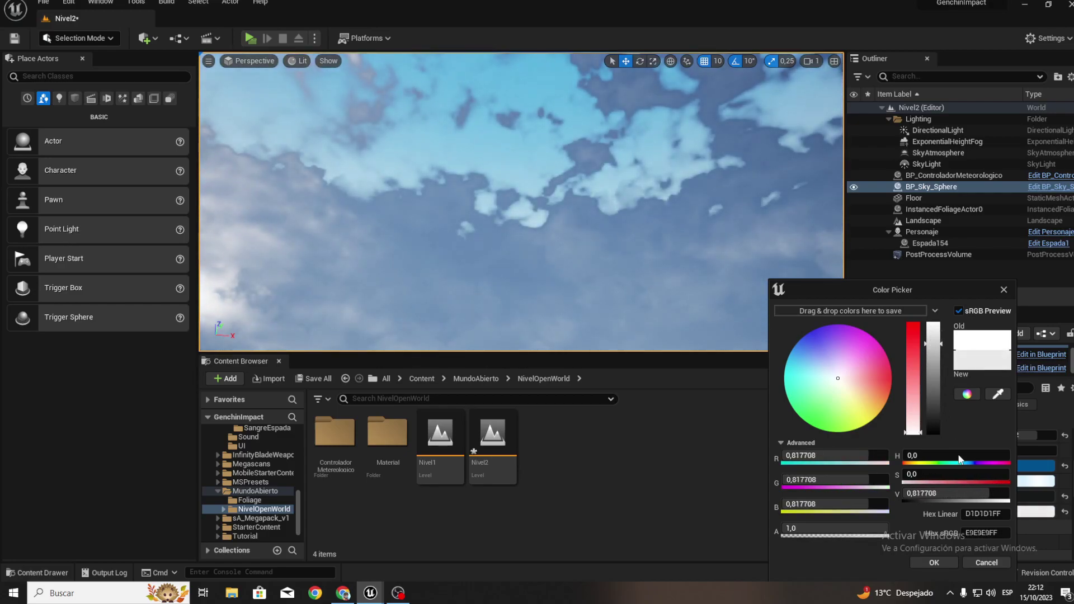
click(977, 564)
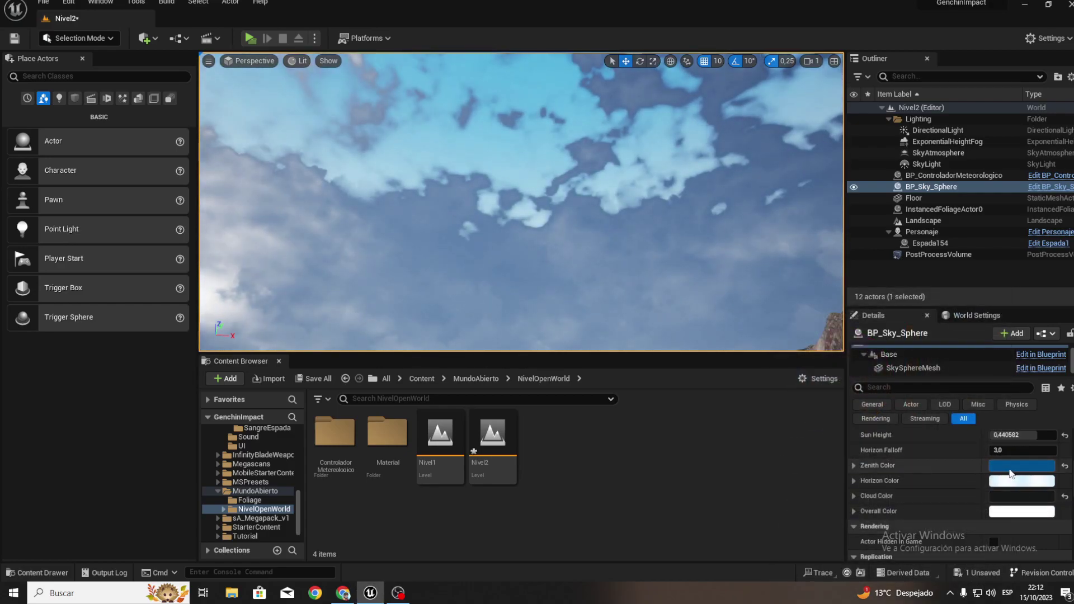
scroll(965, 493, up, 2)
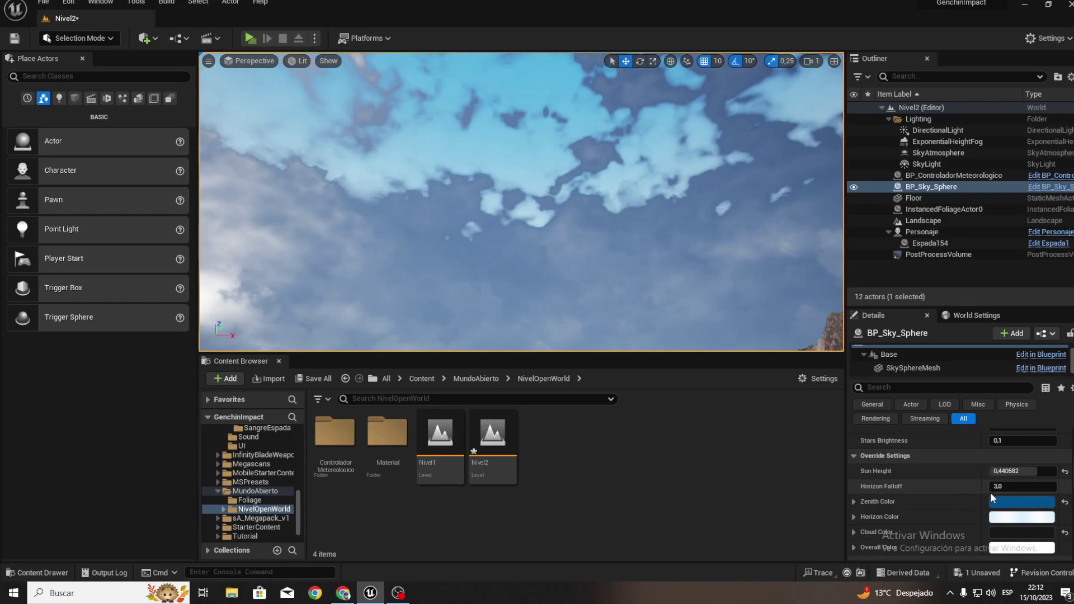
scroll(992, 497, up, 2)
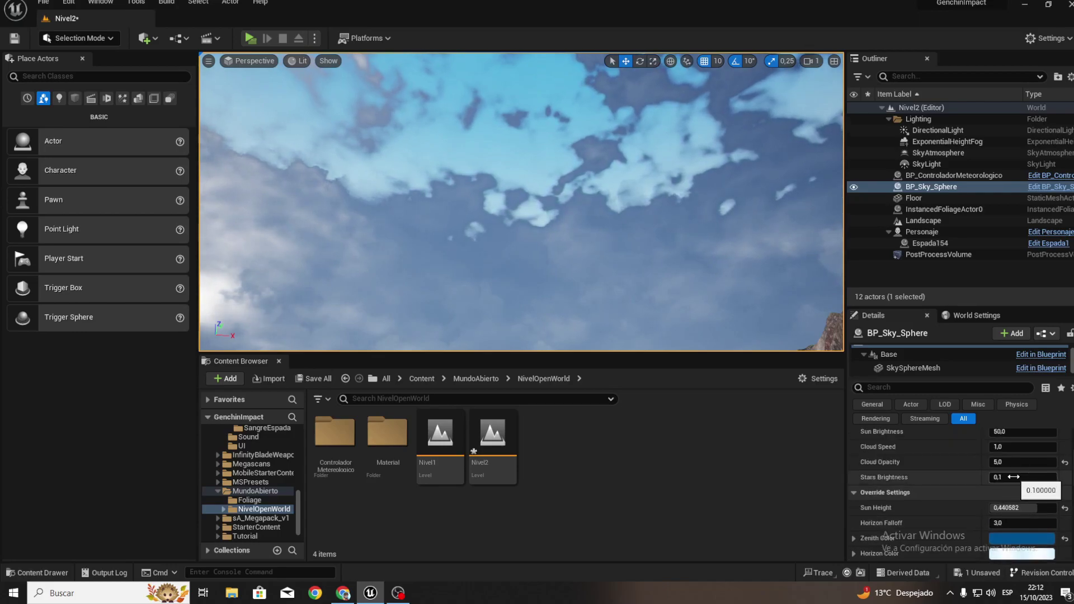
Lower Cloud Opacity from 5.0 to about 1.6 to thin the clouds.
drag(1004, 462, 984, 462)
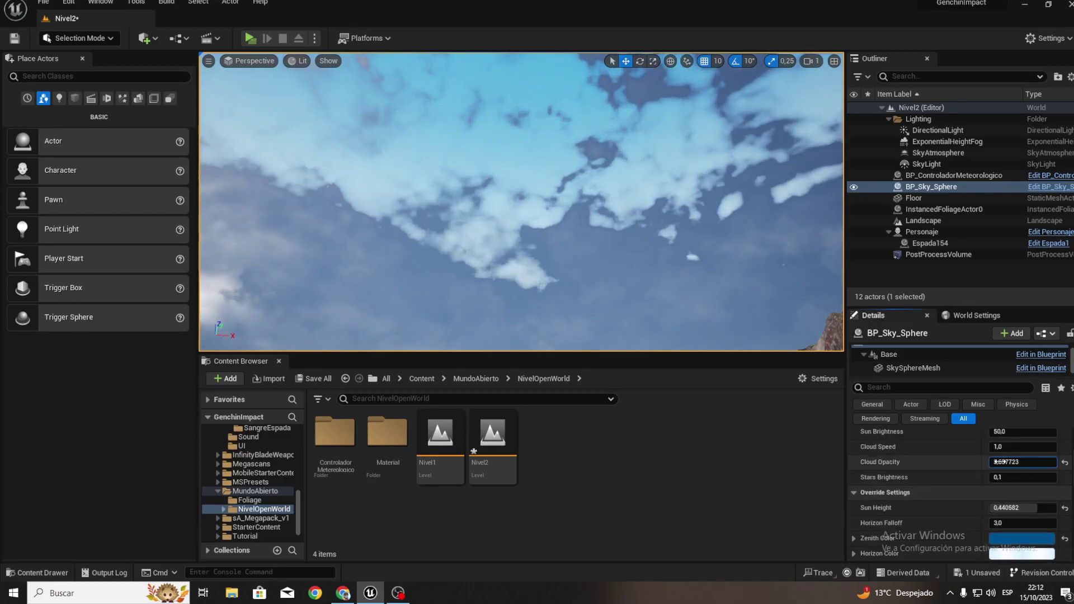
right_drag(754, 302, 754, 318)
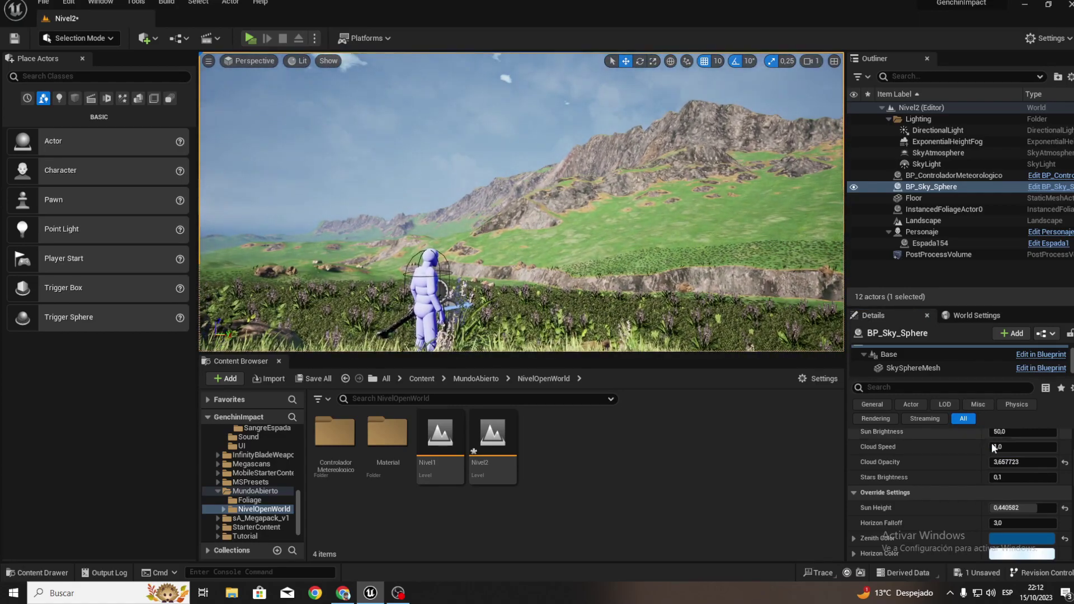
drag(994, 462, 973, 462)
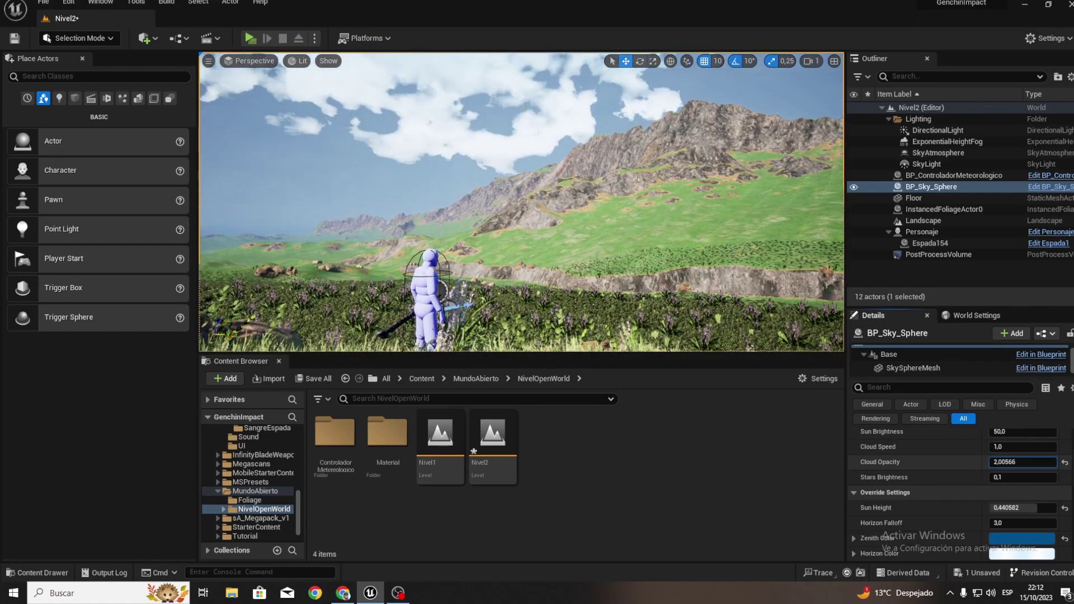
drag(973, 462, 959, 462)
mouse_move(560, 224)
right_down()
mouse_move(504, 190)
mouse_move(515, 253)
right_up()
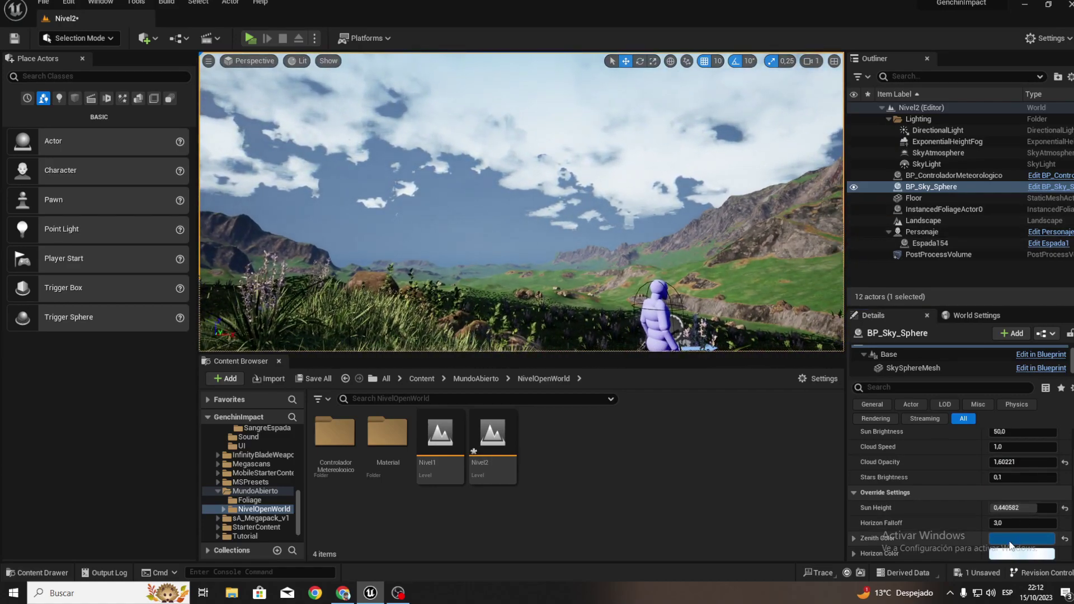
Trial a greyer Zenith Color and higher Horizon Falloff, then cancel and reset falloff to 3.0.
click(1013, 540)
mouse_move(901, 400)
mouse_down()
mouse_move(906, 424)
mouse_move(926, 334)
mouse_up()
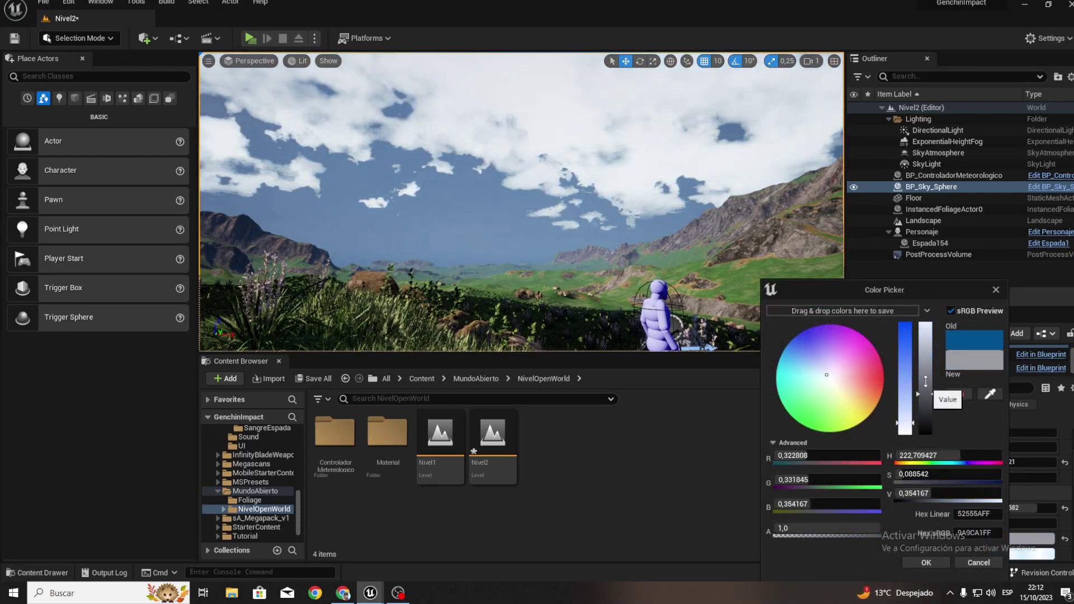
click(982, 562)
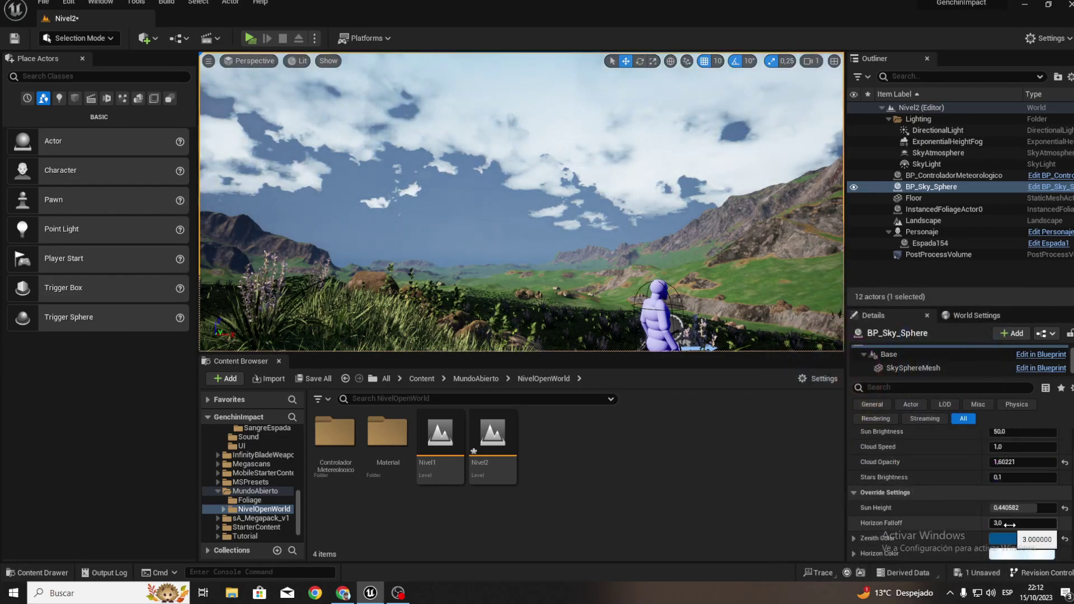
drag(1009, 524, 1012, 523)
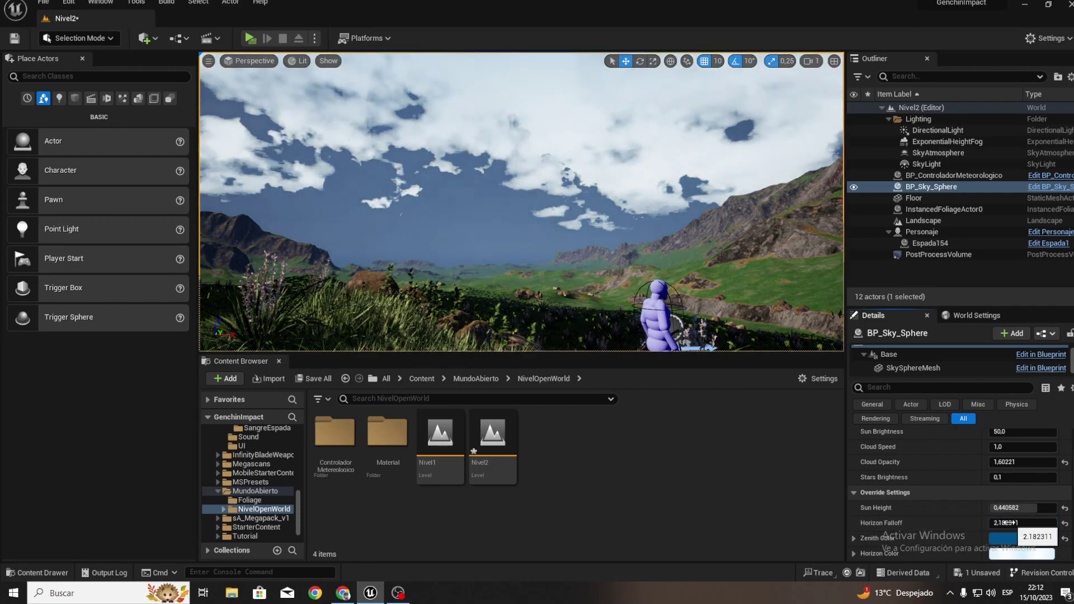
click(1065, 526)
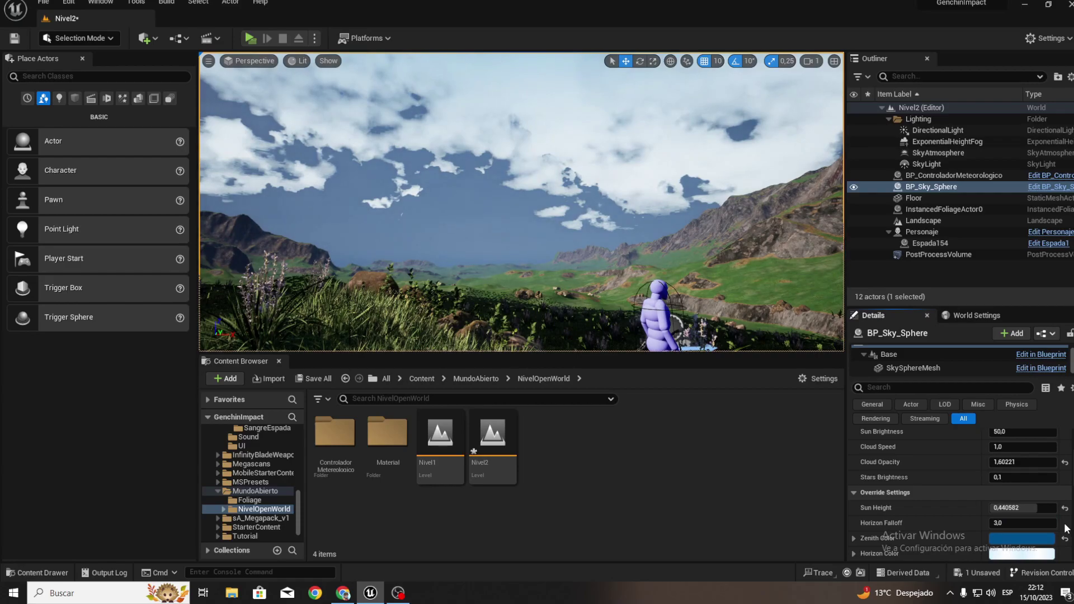
scroll(890, 478, up, 3)
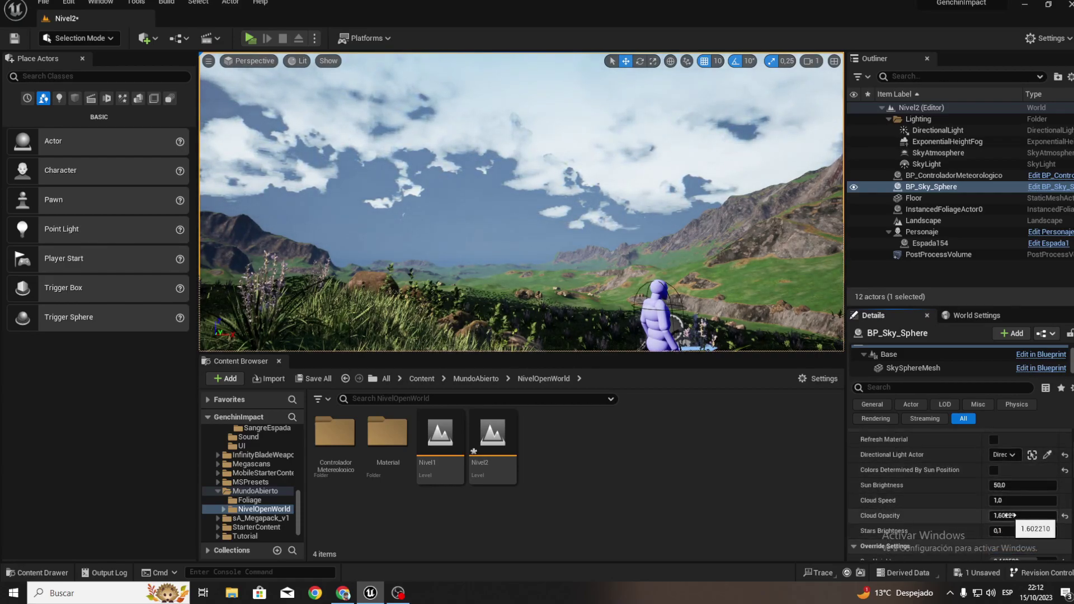
text(0.7)
Commit Cloud Opacity 0.7 and reset Cloud Color to its default light colour.
key(Return)
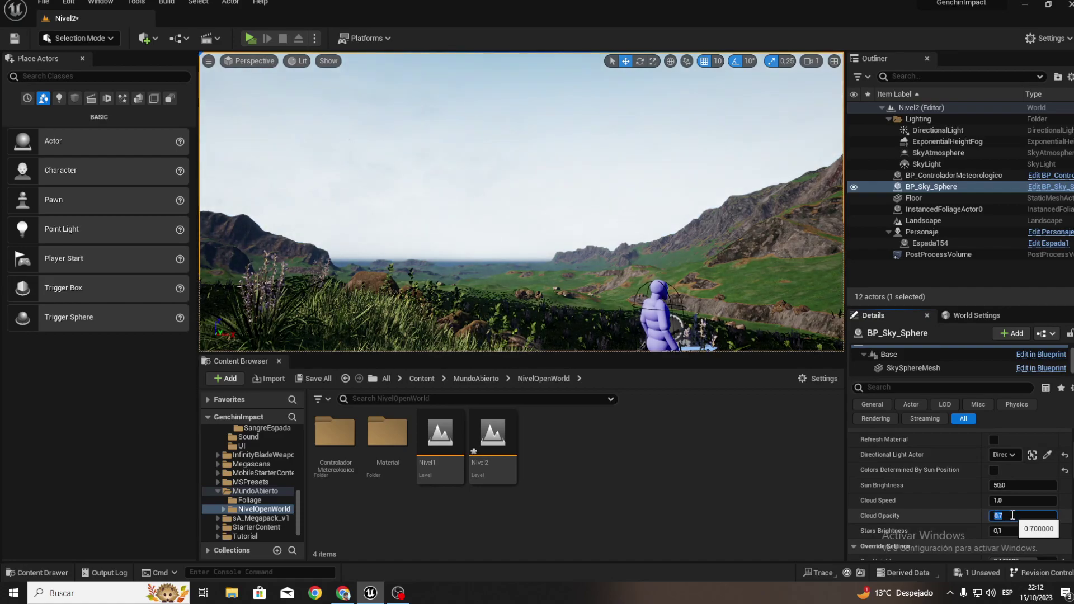
scroll(917, 481, down, 2)
scroll(951, 503, down, 2)
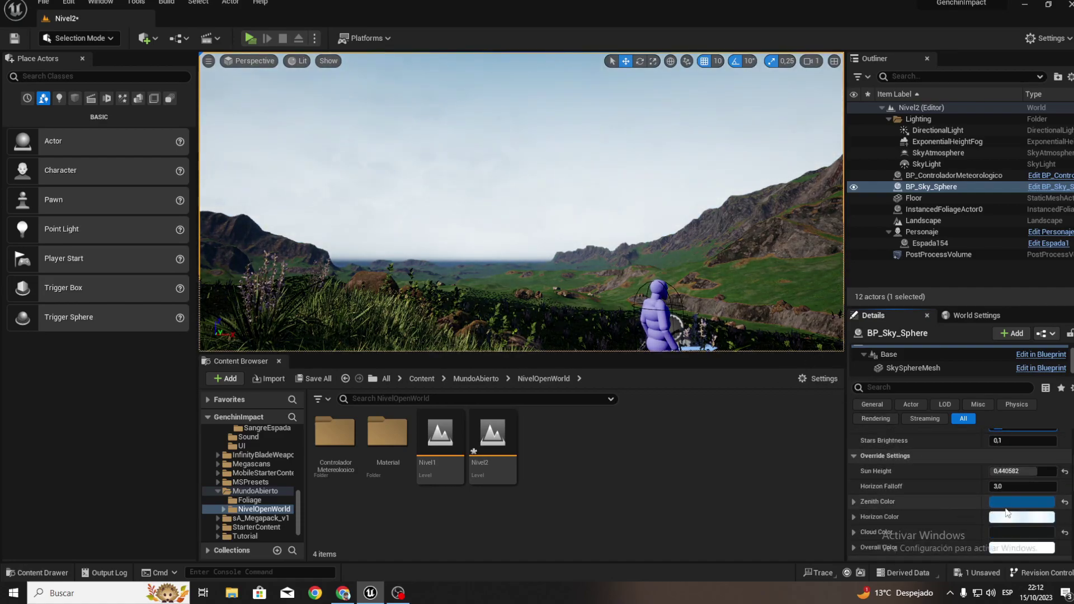
scroll(1001, 521, down, 2)
click(1003, 490)
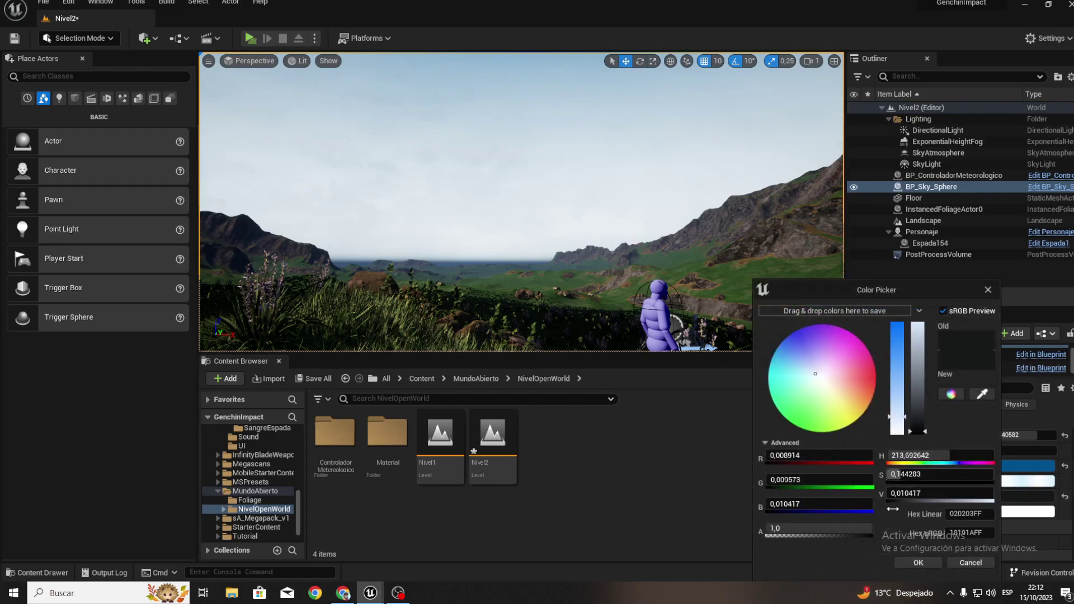
click(976, 564)
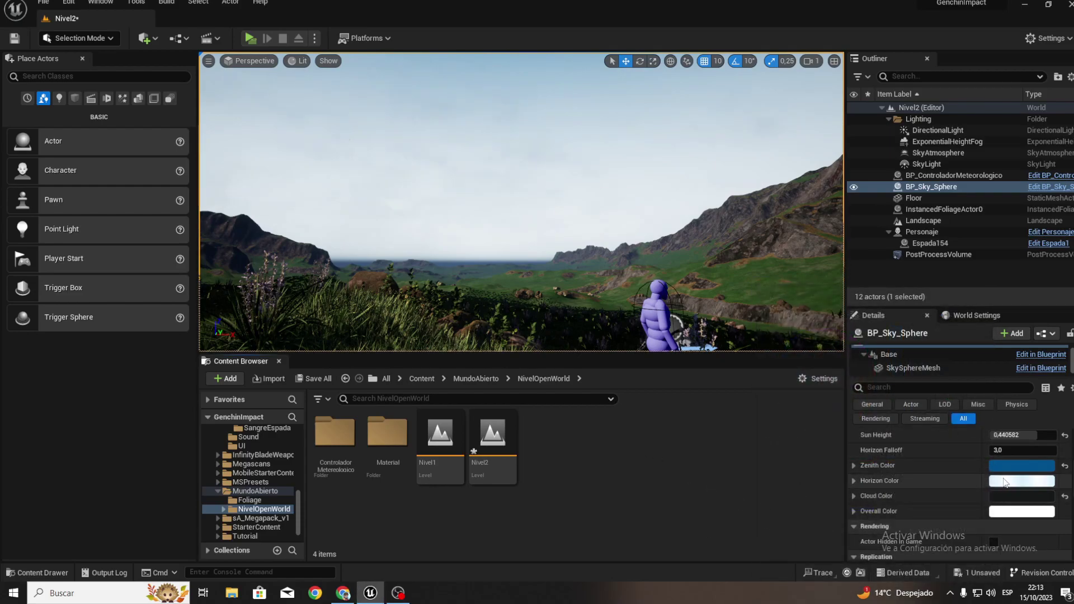
click(1065, 496)
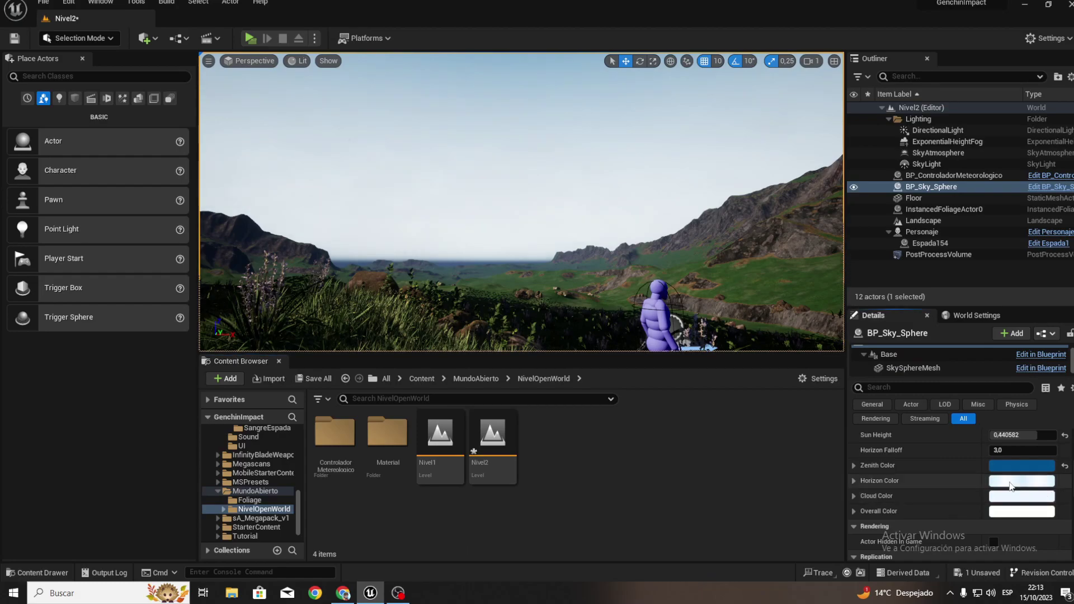
Tick Colors Determined By Sun Position and set Sun Brightness back to 50.
scroll(1018, 468, up, 5)
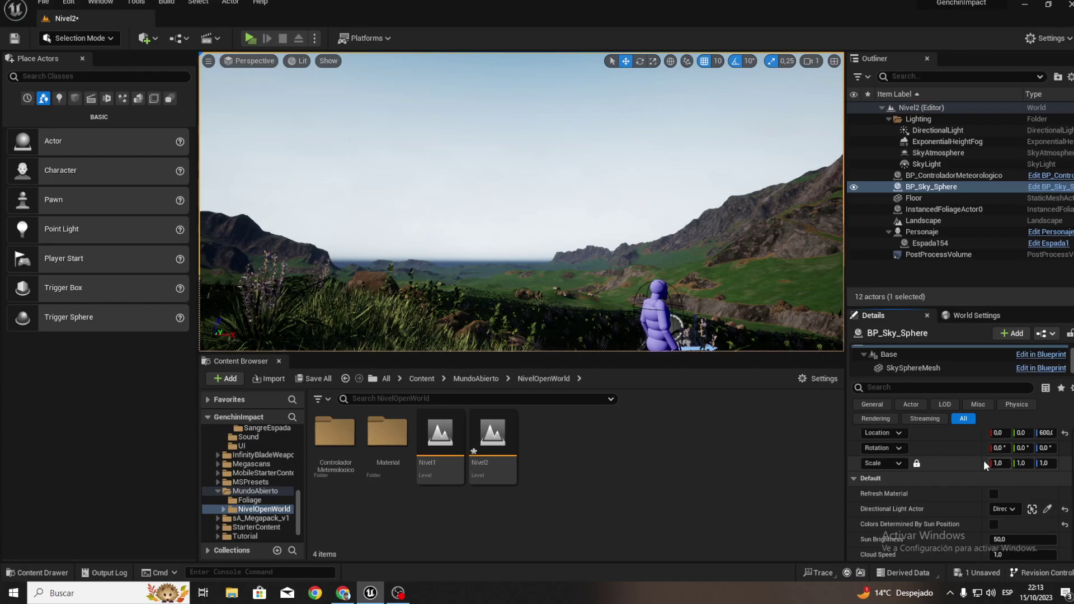
click(993, 525)
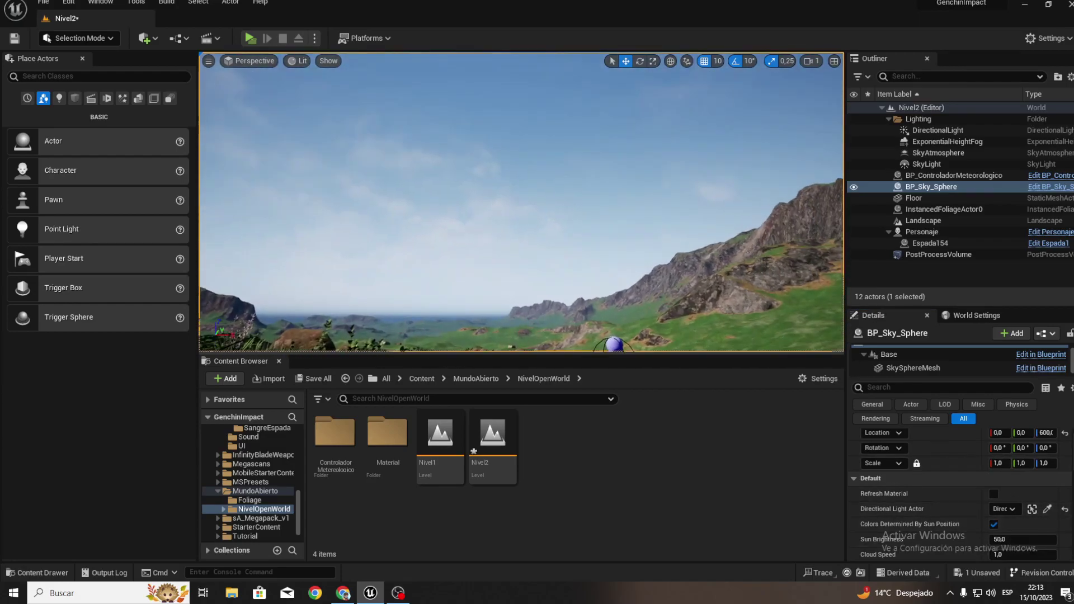
right_drag(521, 224, 622, 181)
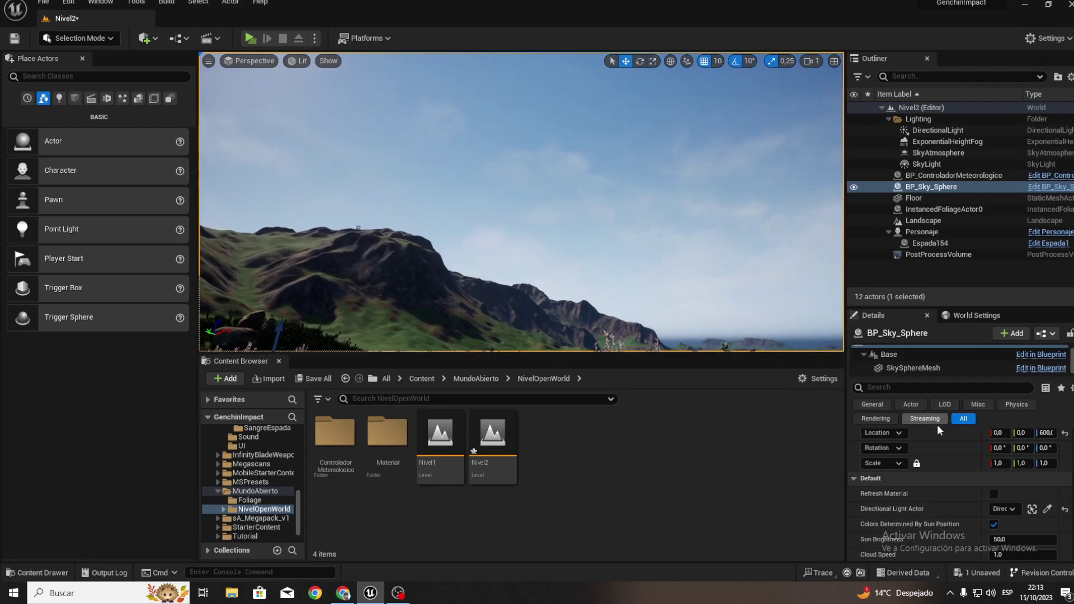
scroll(1039, 488, down, 2)
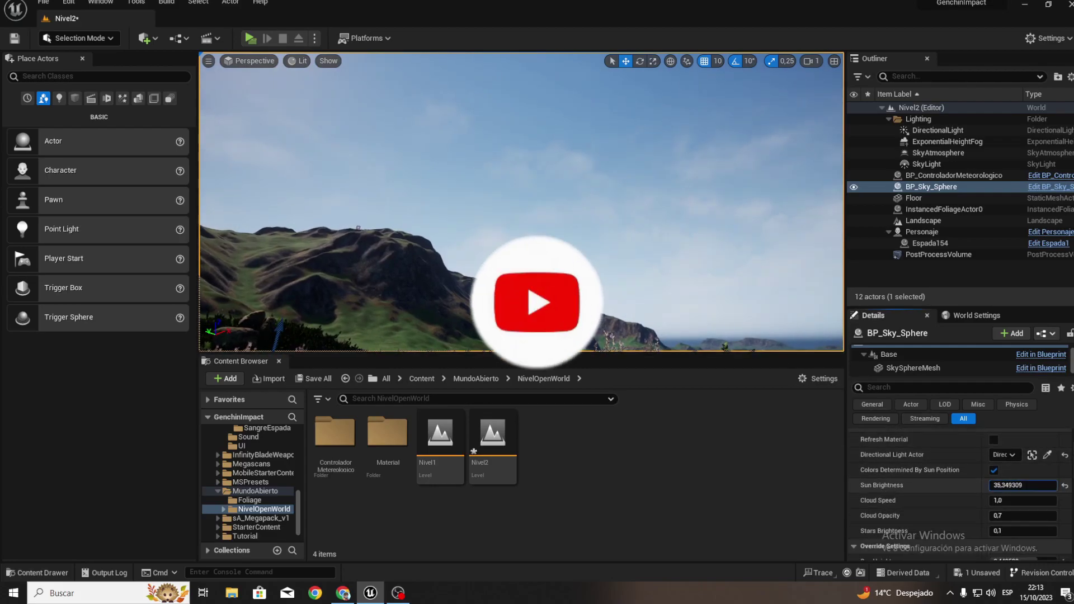
drag(1023, 486, 1024, 485)
click(1024, 486)
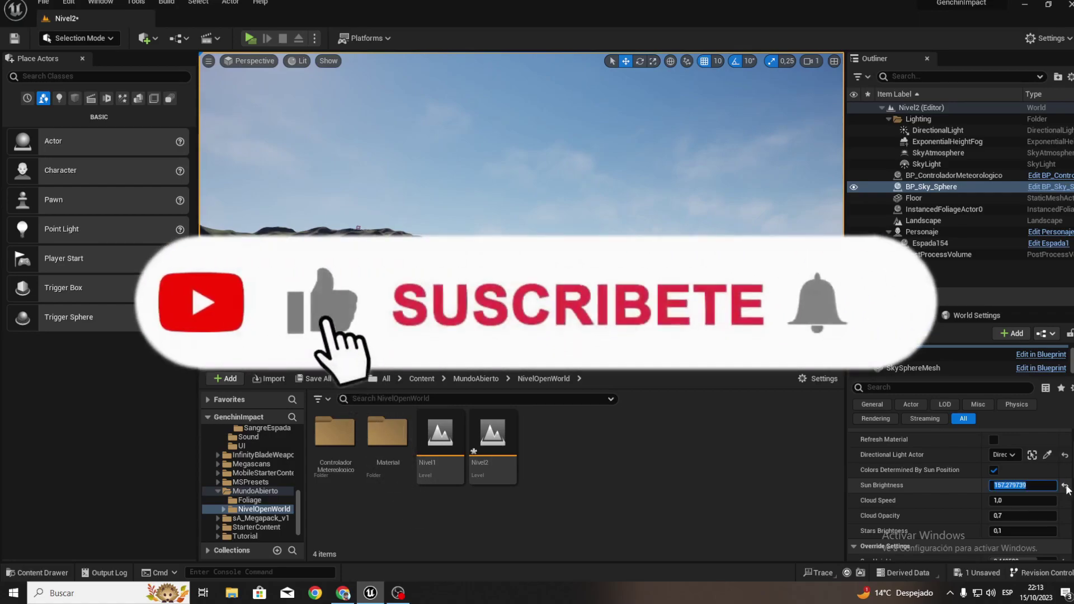
text(50)
key(Return)
Look around the sun, sky and grassy mountain landscape to check the restored lighting.
right_drag(520, 168, 520, 112)
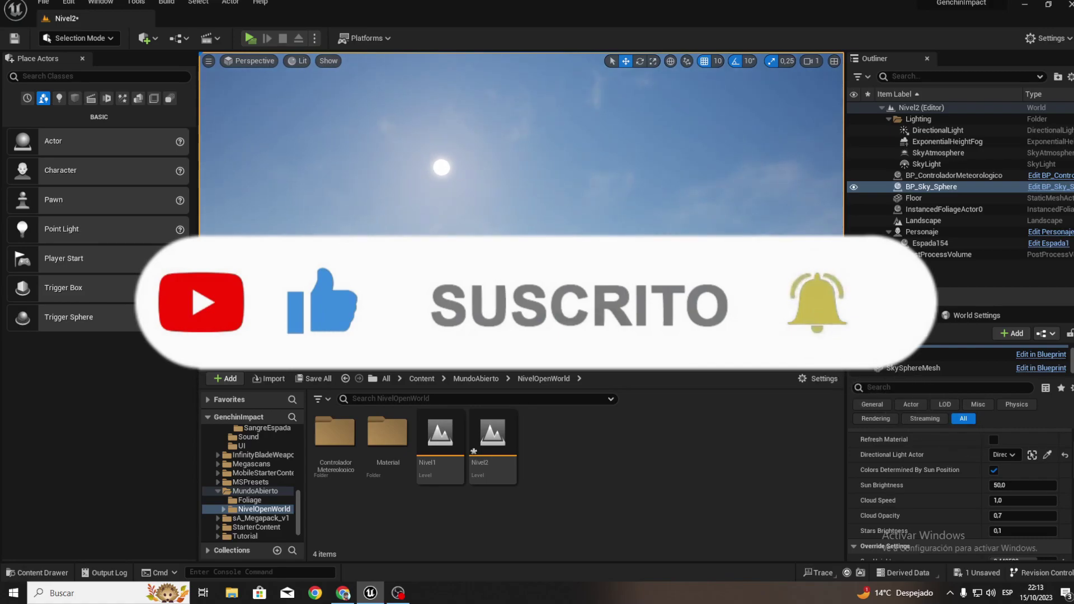
scroll(894, 509, down, 1)
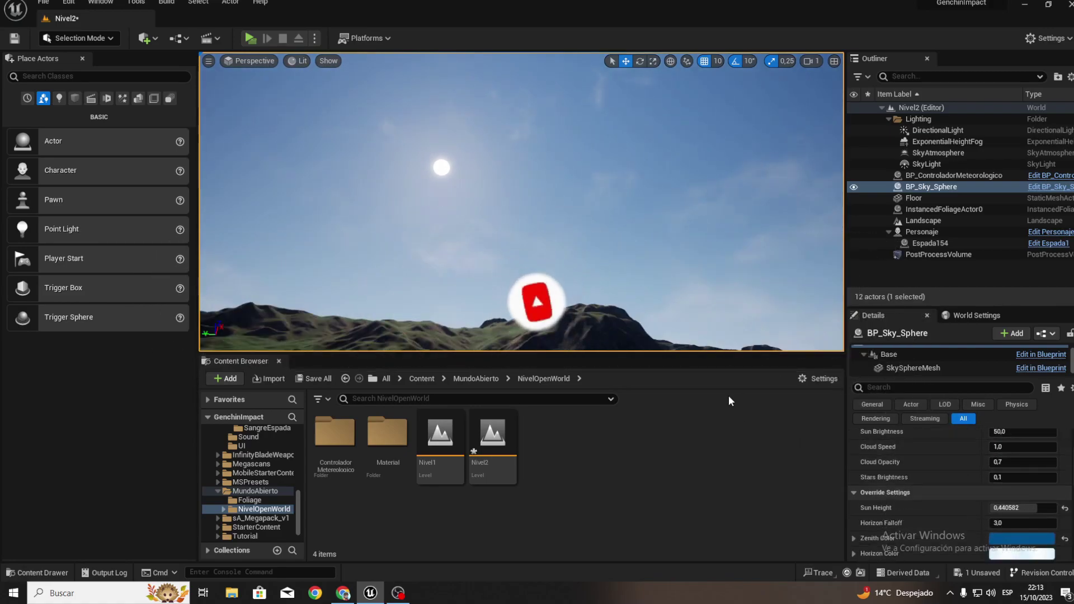
right_drag(560, 313, 560, 313)
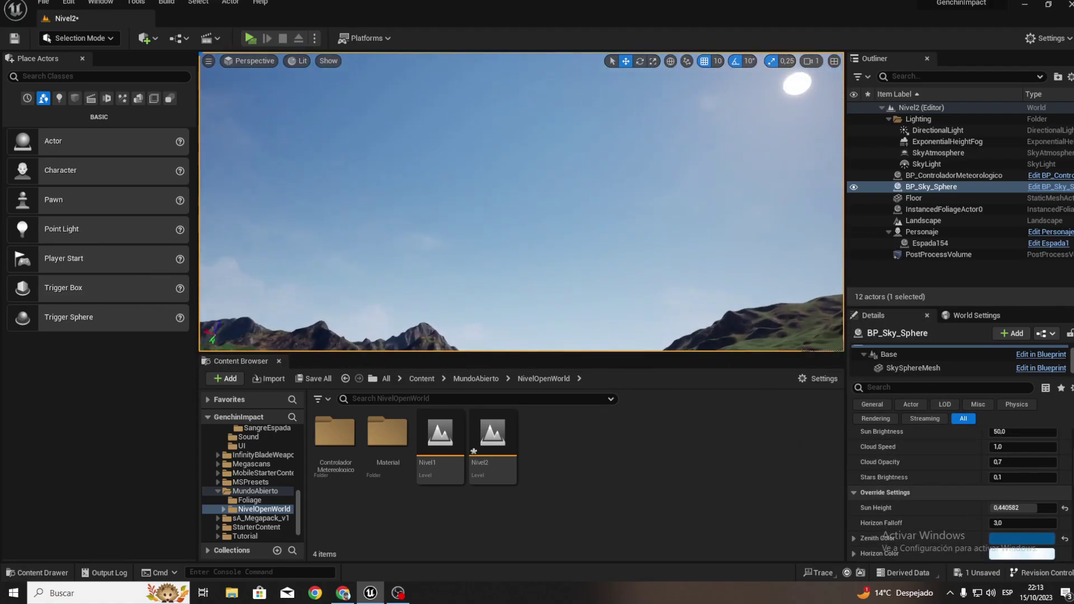
right_drag(520, 201, 520, 201)
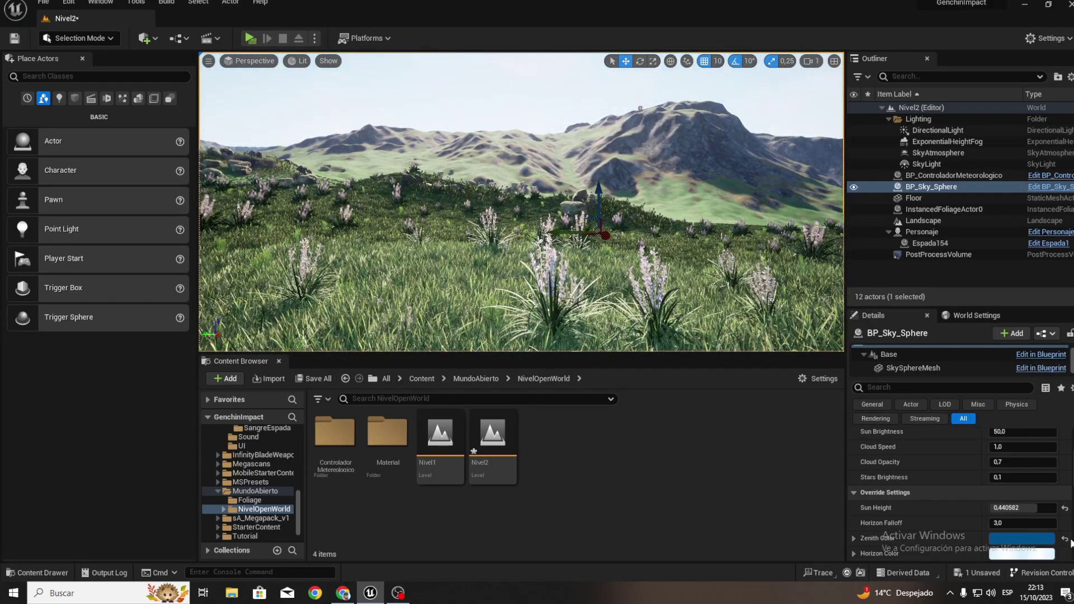
scroll(962, 504, down, 5)
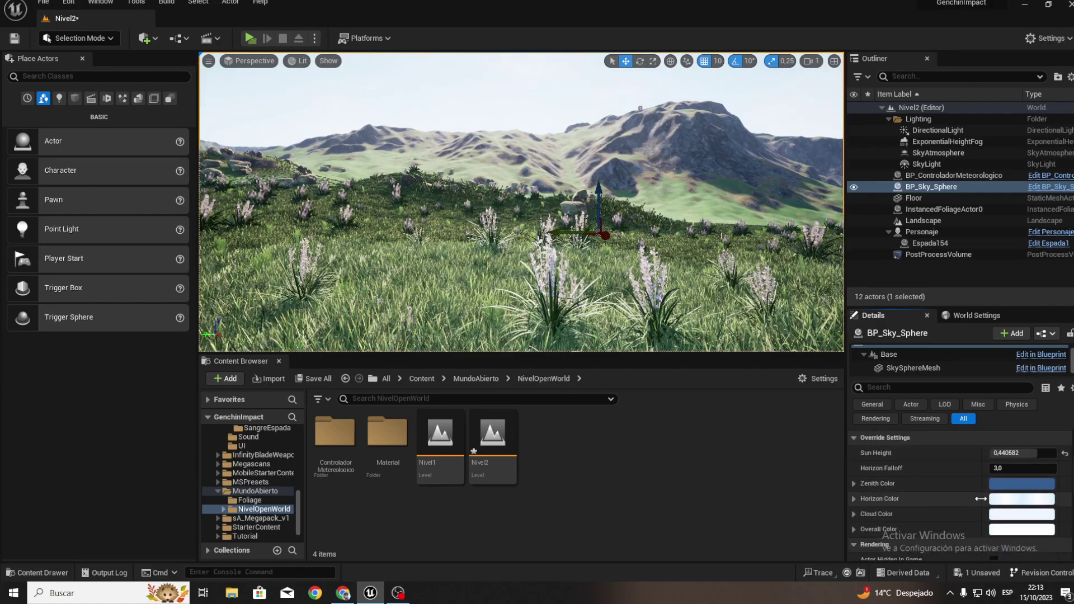
scroll(965, 525, up, 3)
scroll(967, 525, up, 3)
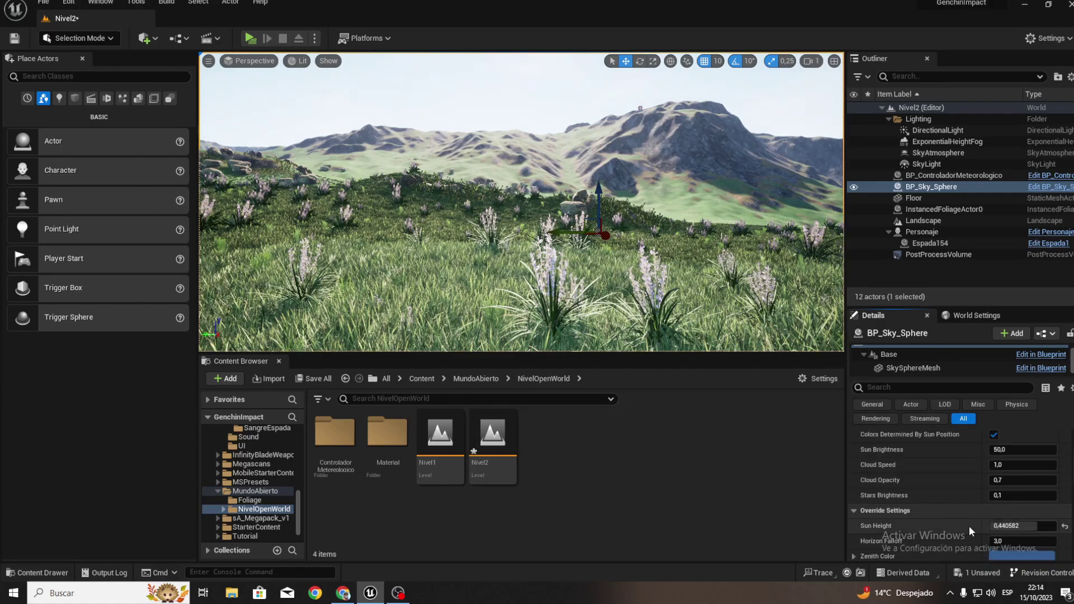
scroll(969, 526, up, 3)
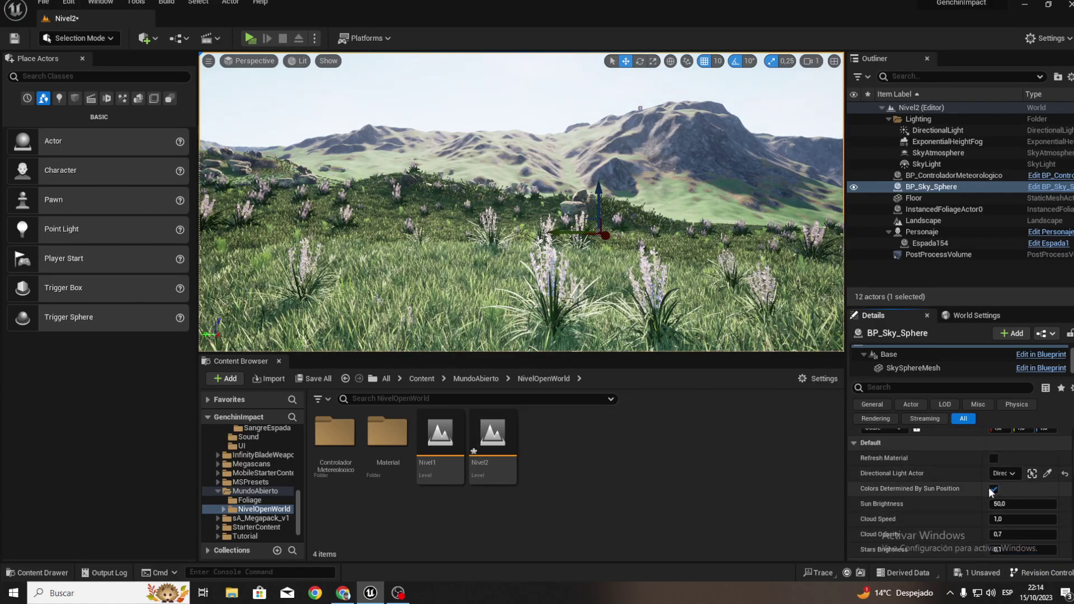
scroll(995, 503, down, 1)
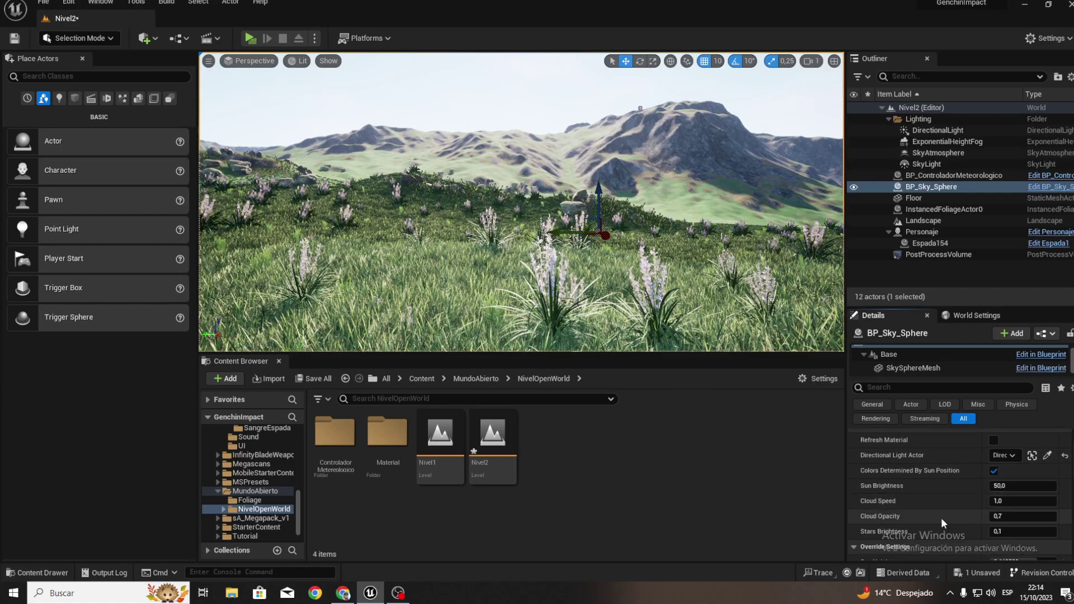
scroll(941, 518, down, 2)
scroll(969, 521, up, 3)
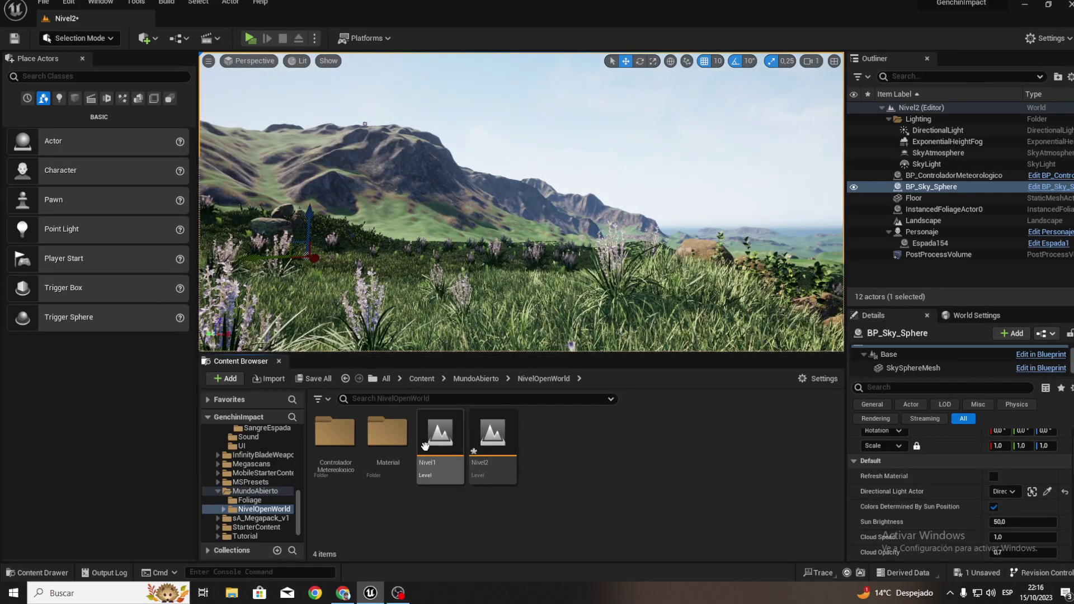
Open the MP_Global parameter collection from the Material folder.
click(393, 449)
double_click(393, 450)
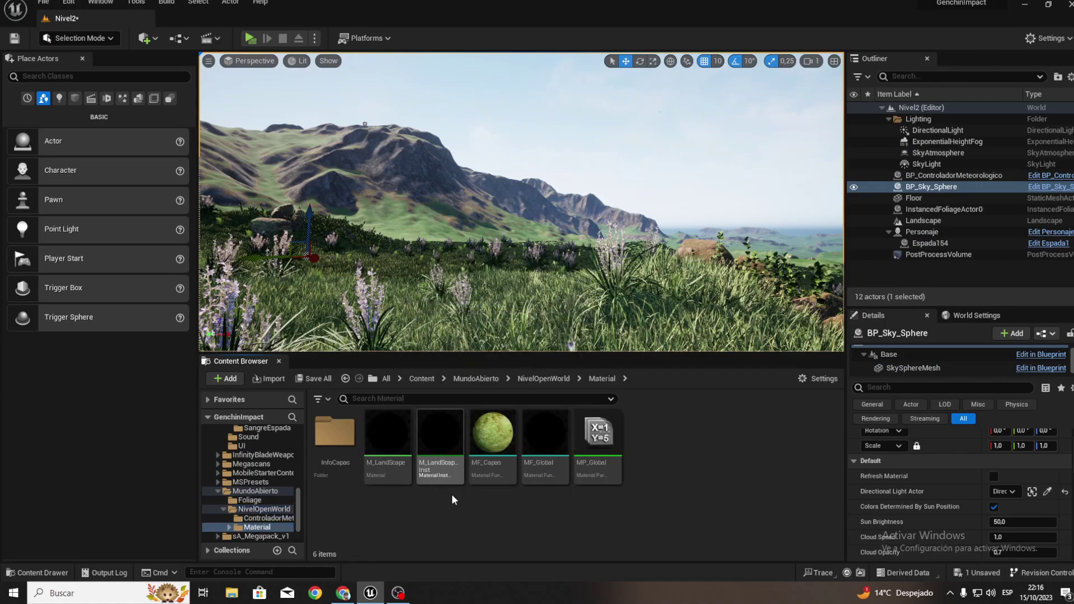
double_click(598, 435)
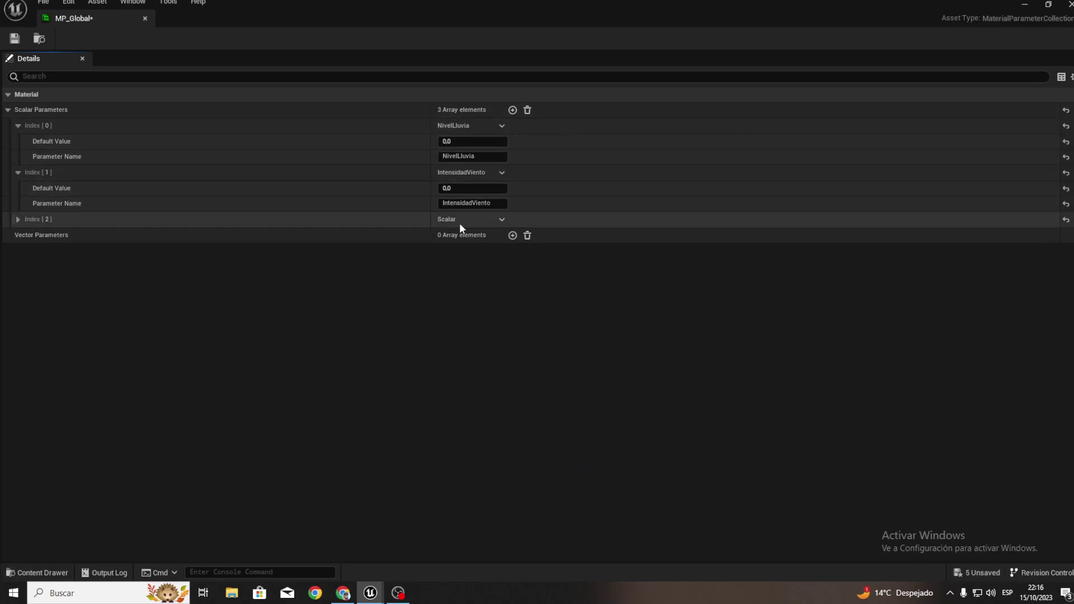
Rename the third scalar parameter to Nubes with default 1.0, then close the editor.
click(18, 219)
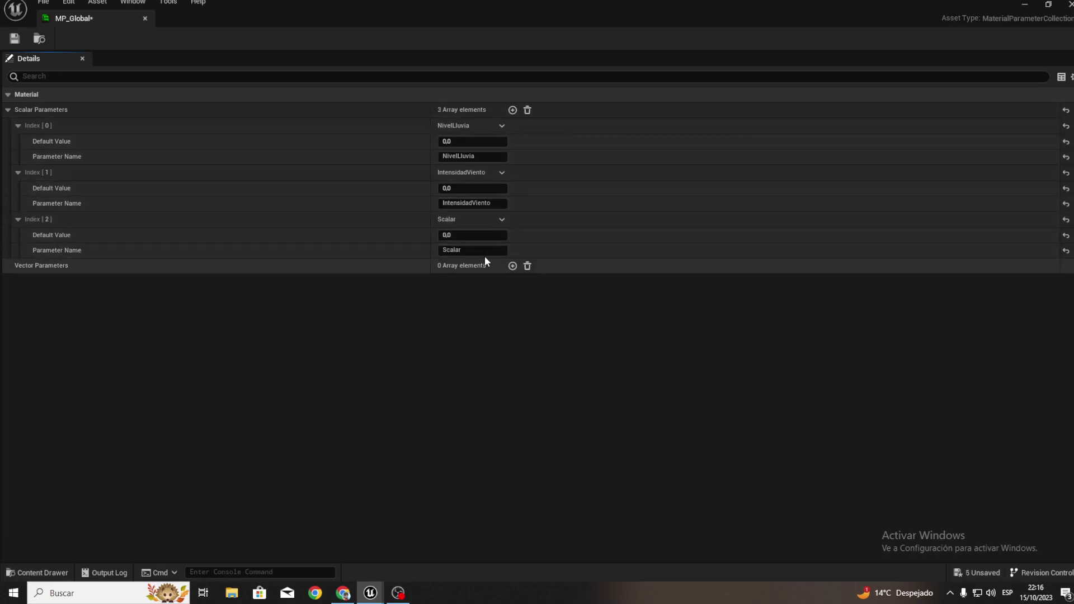
click(482, 252)
text(Nubes)
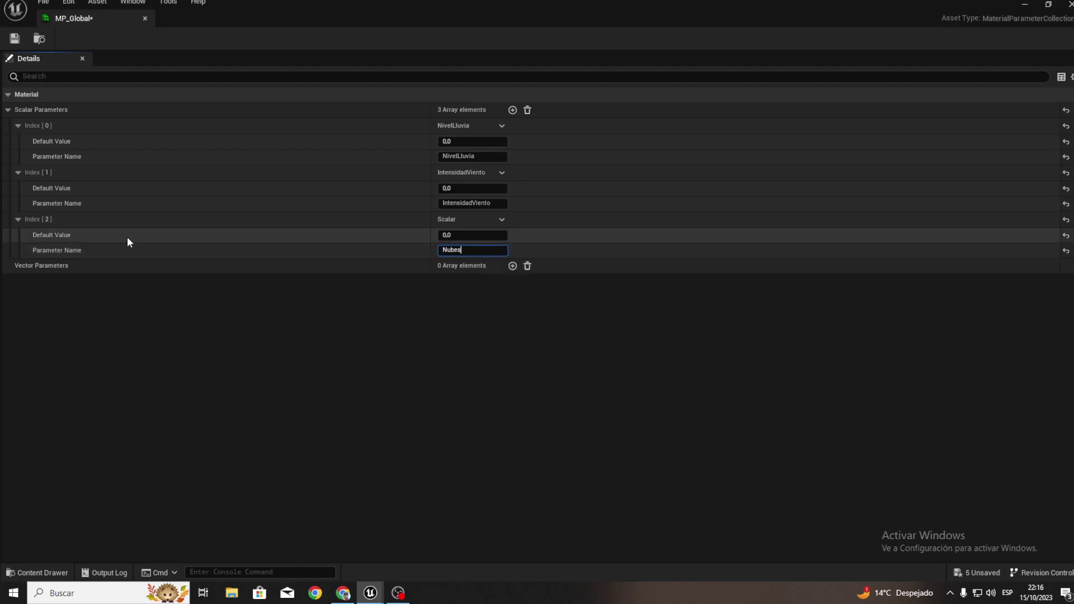
key(Return)
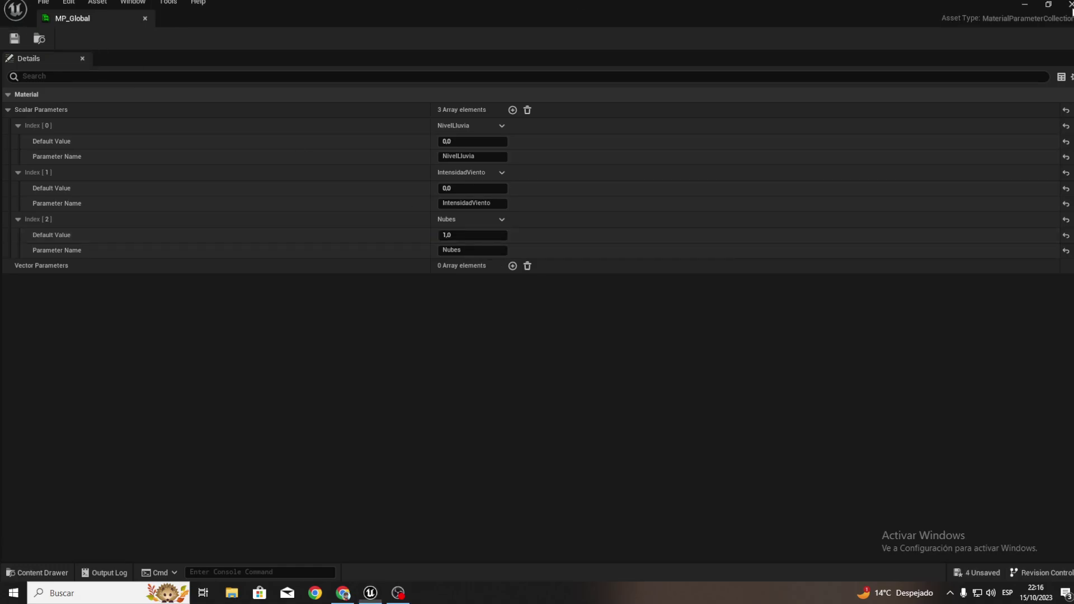
click(1071, 6)
click(692, 448)
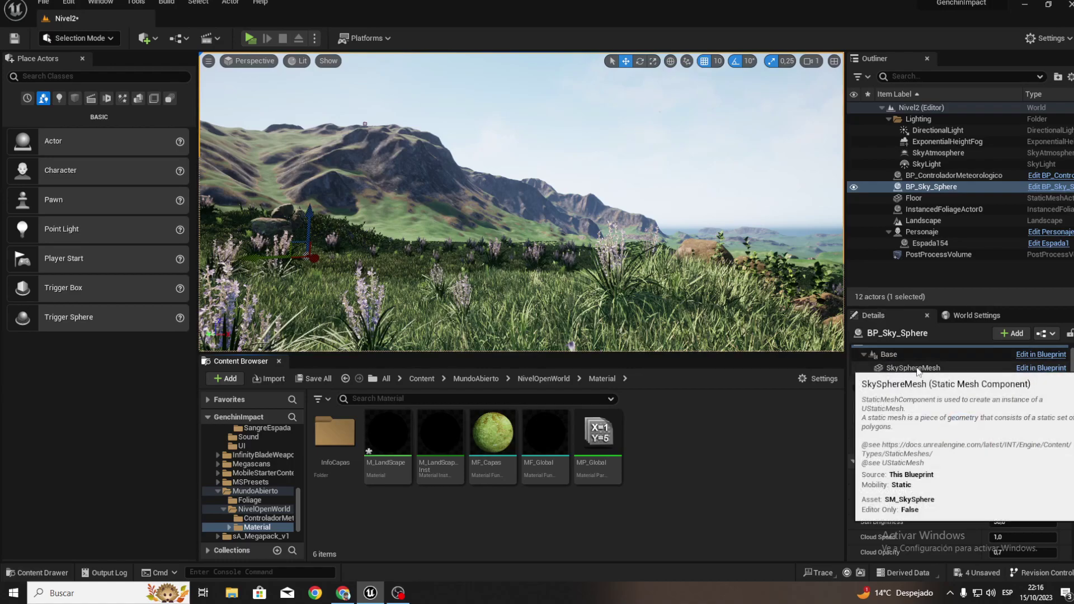
Select SkySphereMesh and open its Element 0 material instance from the Materials section.
click(917, 369)
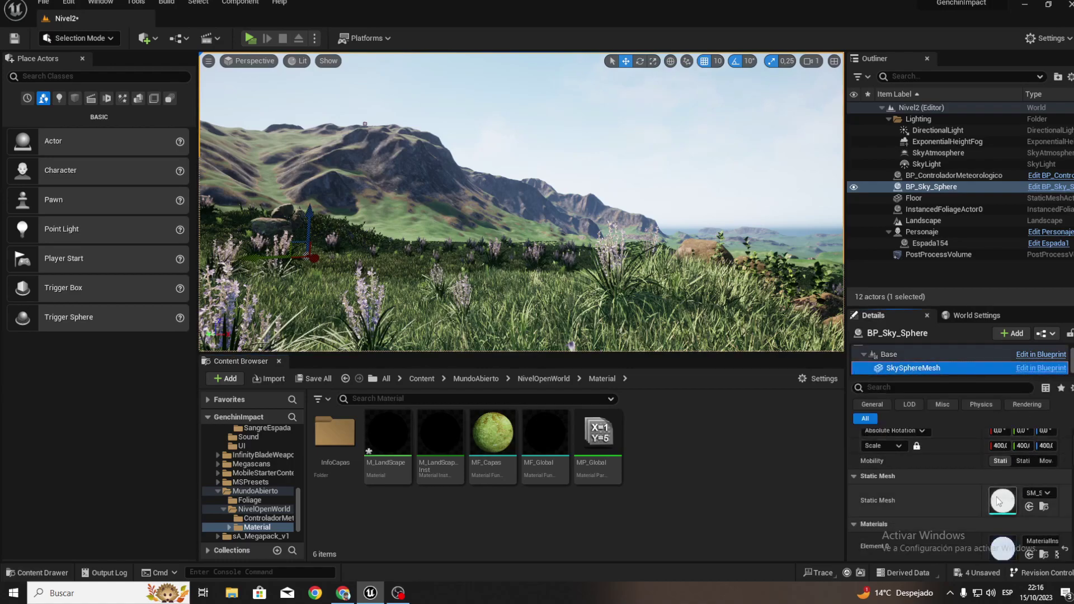
scroll(997, 500, down, 2)
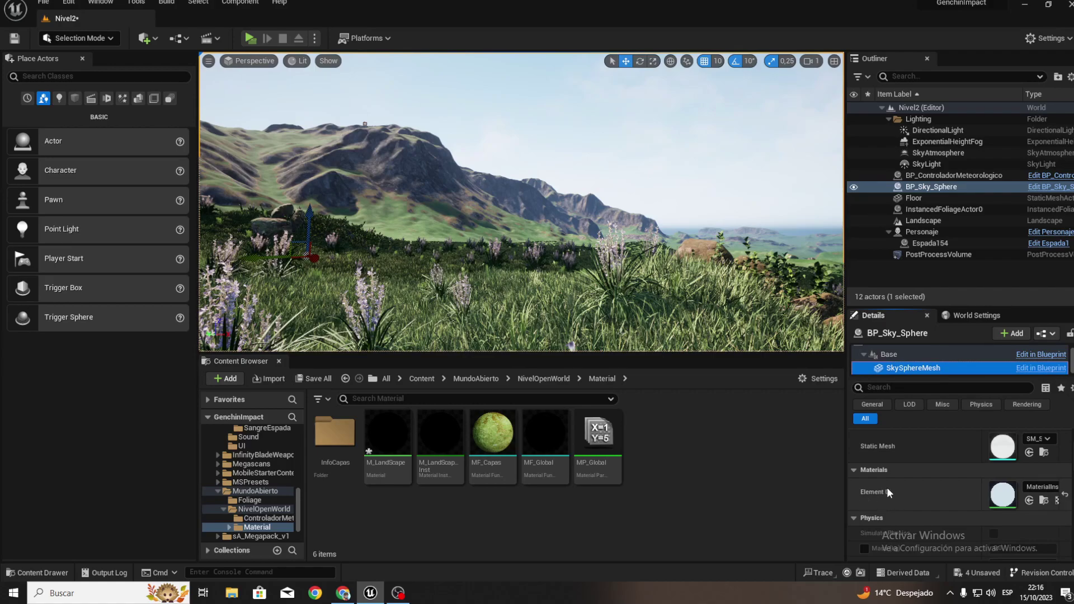
double_click(1001, 498)
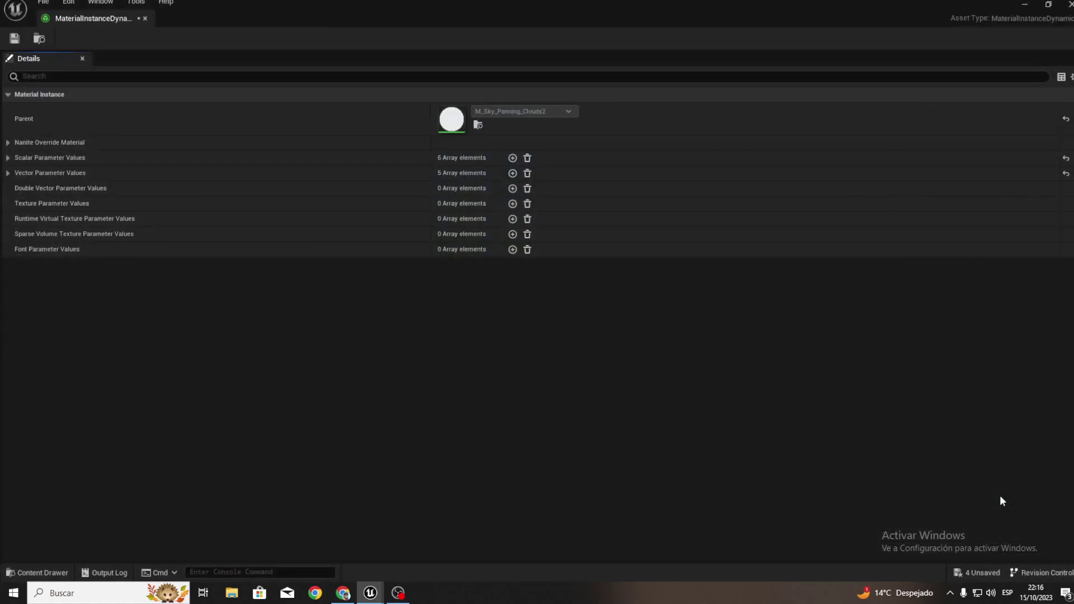
Open M_Sky_Panning_Clouds2 and pan to the output, Overall Color and Multiply nodes.
double_click(444, 122)
mouse_move(433, 103)
right_down()
mouse_move(739, 161)
mouse_move(631, 144)
right_up()
right_drag(784, 134, 801, 182)
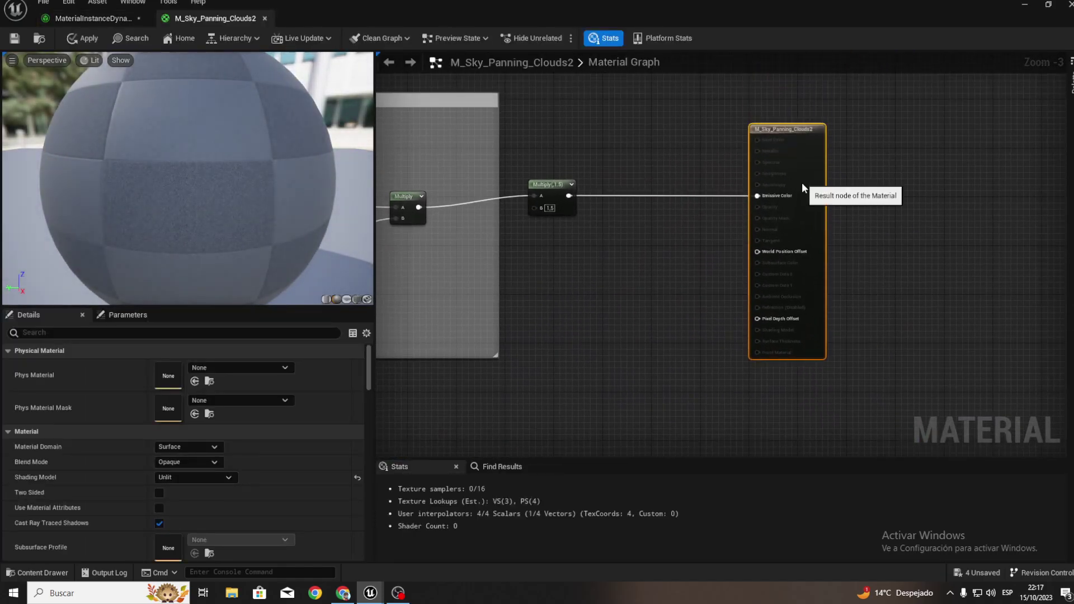
right_drag(570, 212, 786, 203)
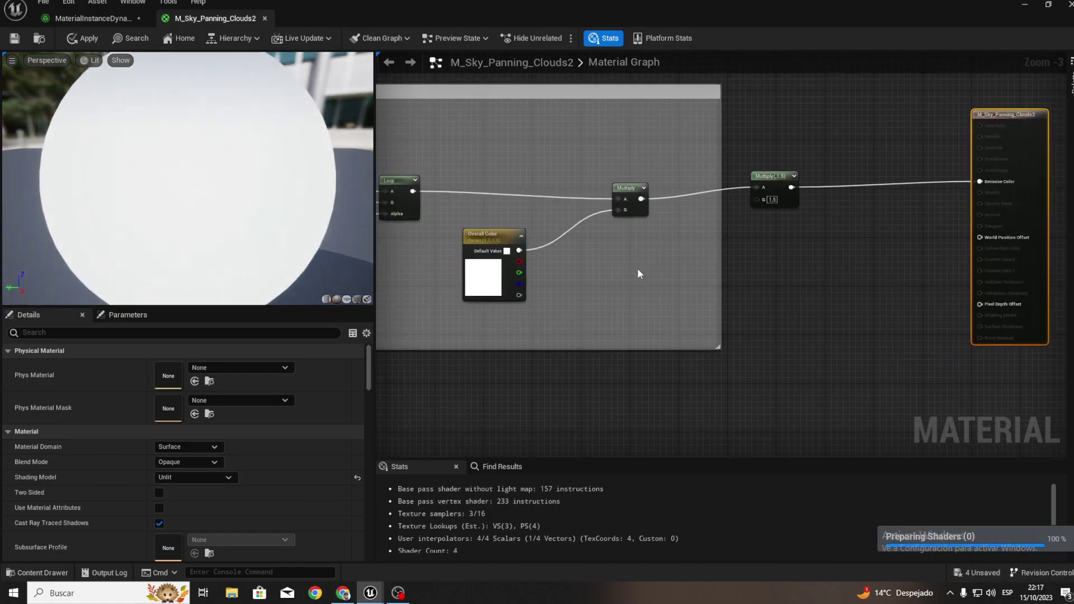
mouse_move(640, 271)
right_down()
mouse_move(777, 288)
mouse_move(640, 331)
mouse_move(915, 274)
right_up()
scroll(641, 329, down, 7)
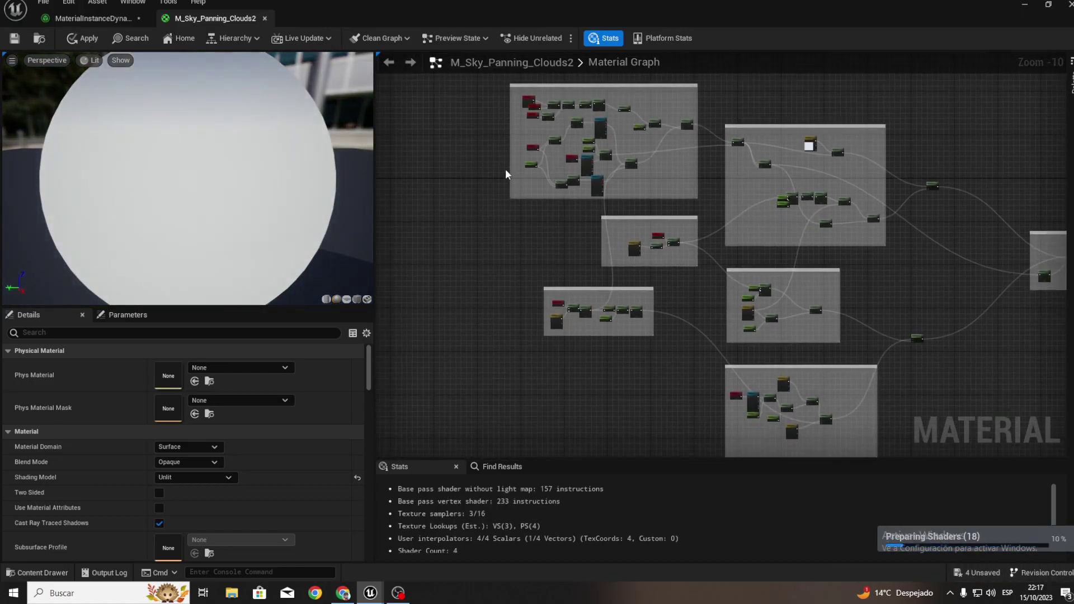
scroll(500, 230, up, 3)
scroll(499, 226, up, 2)
scroll(498, 186, up, 3)
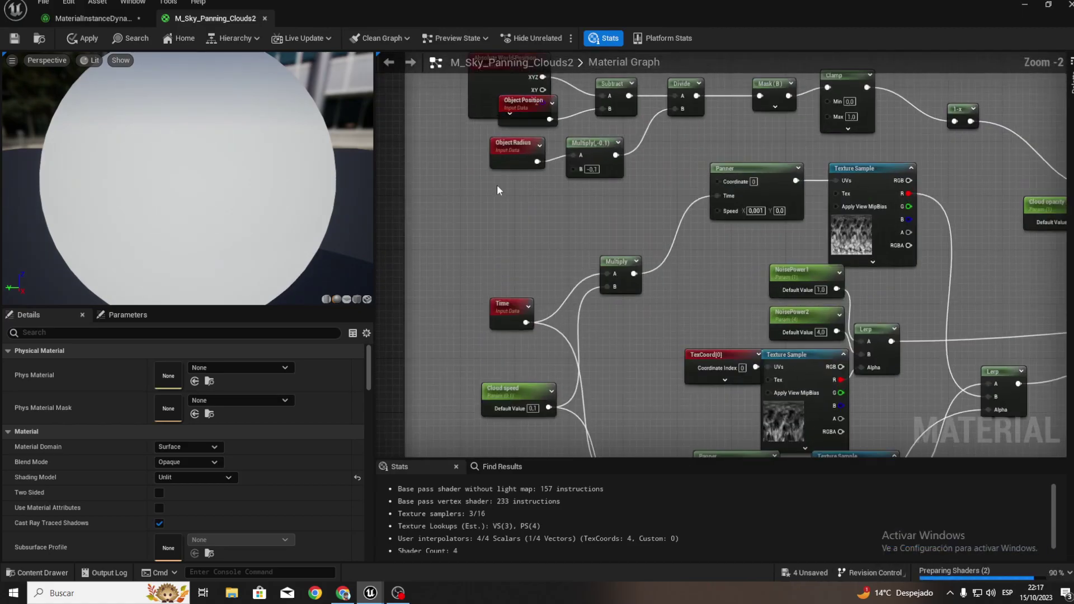
Inspect the noise nodes, comment groups, Overall Color parameter and both Multiply nodes.
right_drag(497, 184, 391, 223)
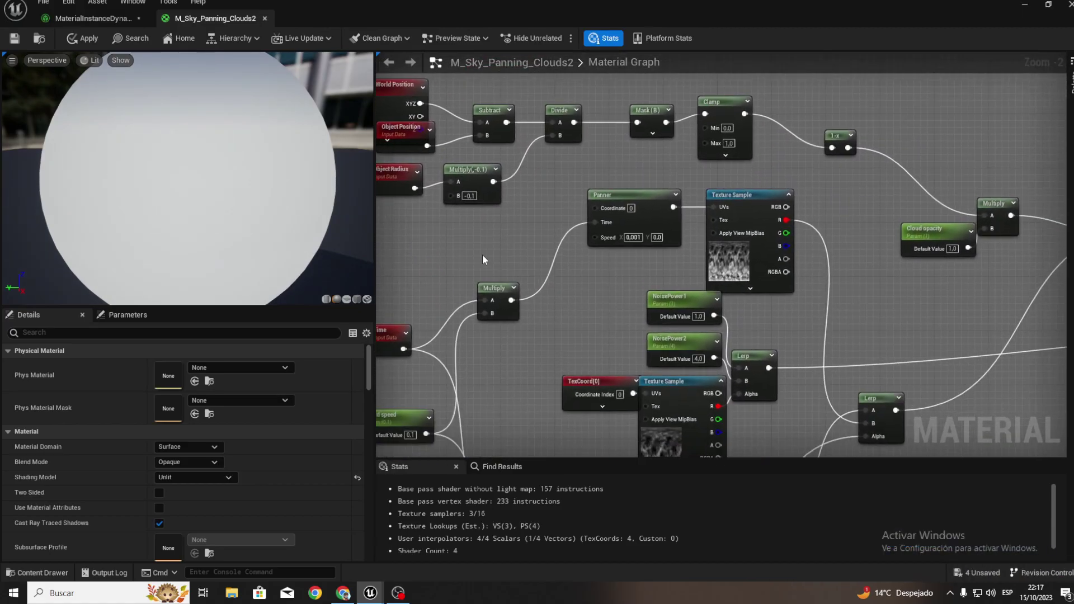
scroll(492, 247, down, 4)
mouse_move(552, 167)
right_down()
mouse_move(673, 200)
mouse_move(489, 163)
mouse_move(808, 157)
mouse_move(597, 311)
right_up()
scroll(655, 283, up, 4)
scroll(700, 239, up, 3)
right_drag(701, 239, 537, 305)
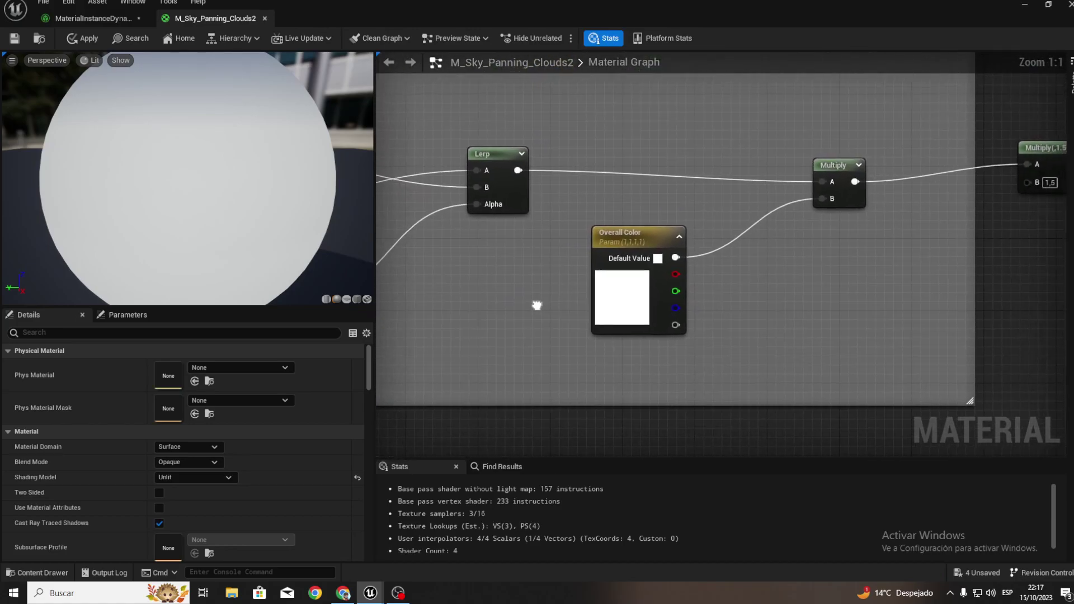
drag(536, 305, 779, 225)
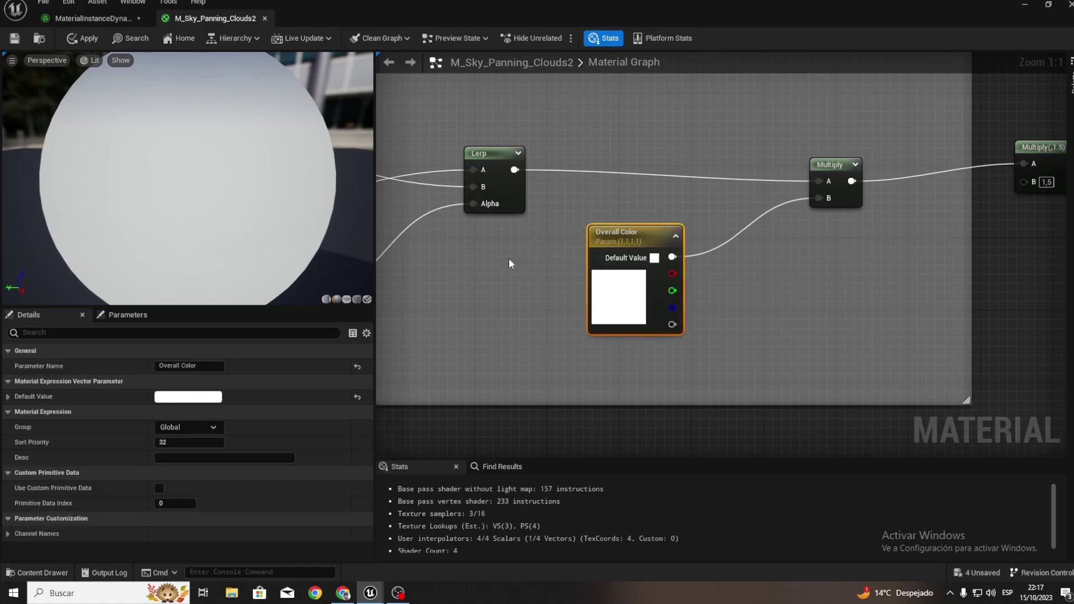
right_drag(499, 260, 418, 358)
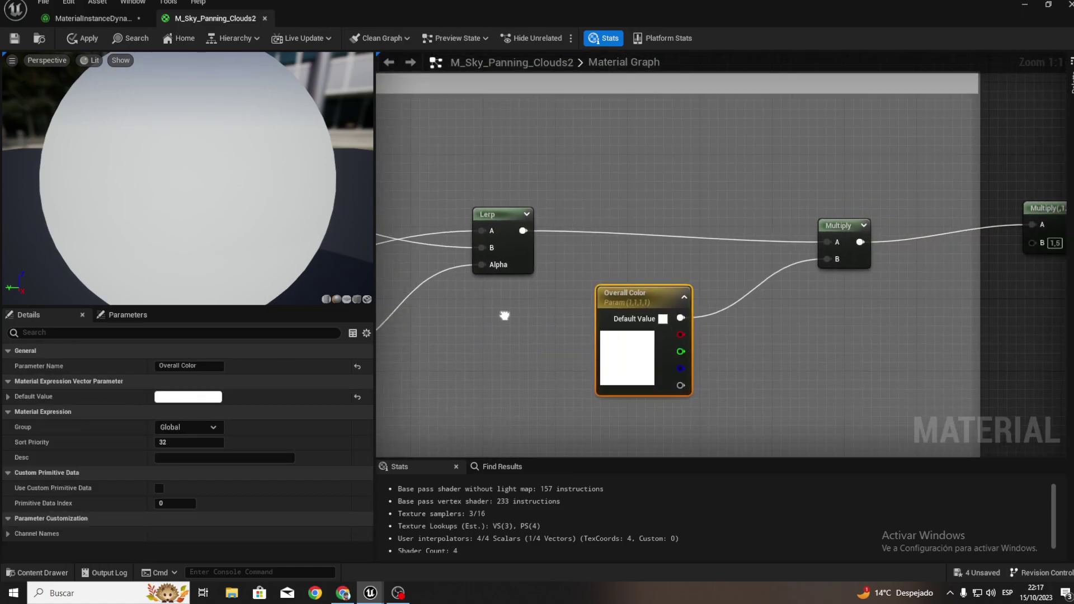
right_drag(643, 278, 949, 280)
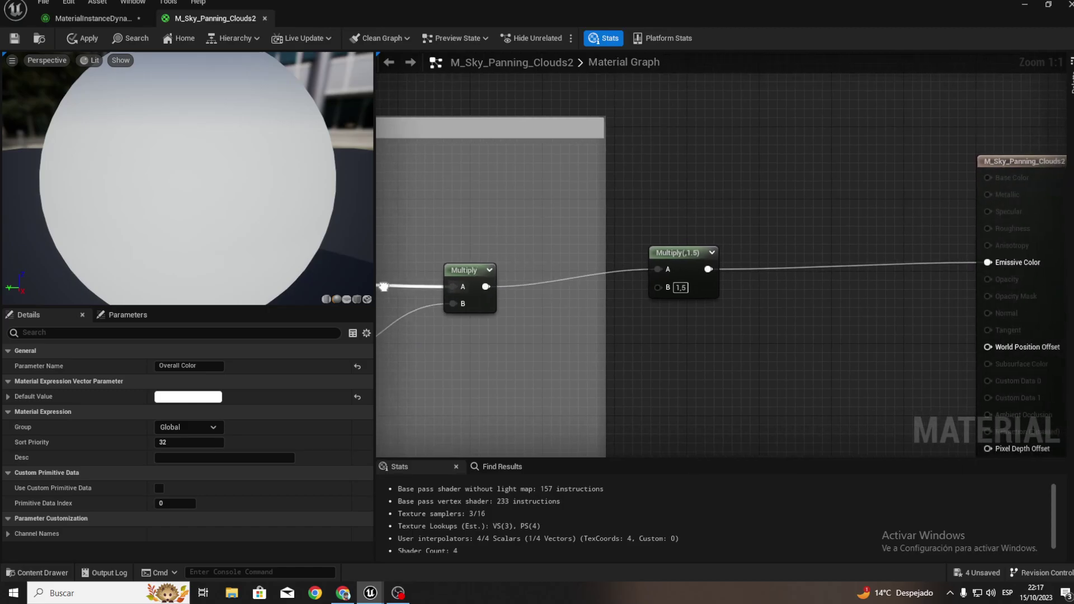
click(678, 262)
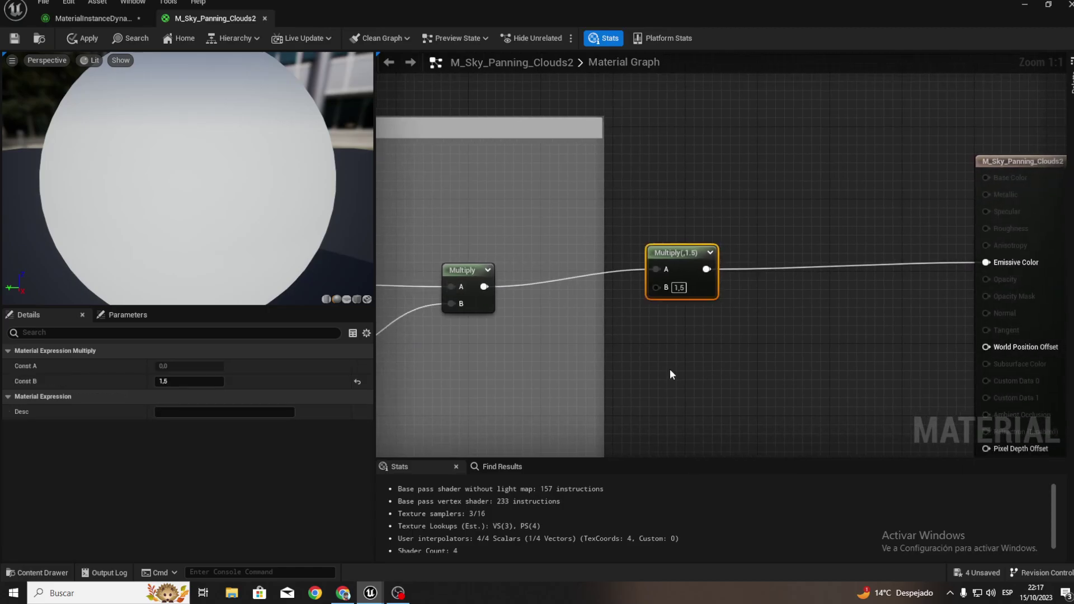
right_drag(669, 370, 907, 304)
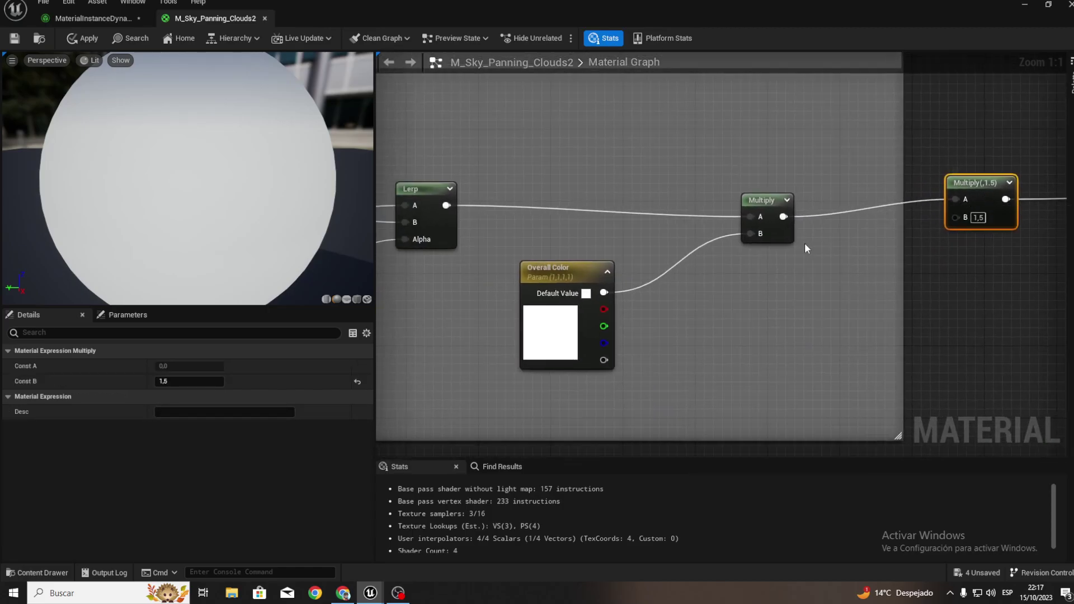
click(767, 224)
right_drag(568, 313, 887, 322)
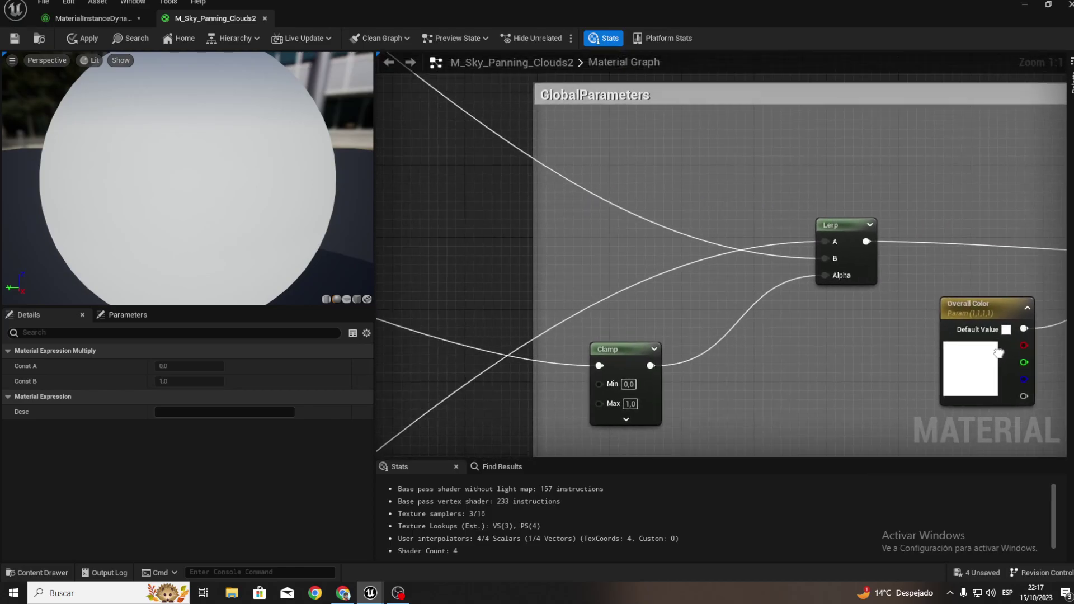
scroll(887, 322, down, 1)
scroll(847, 219, down, 4)
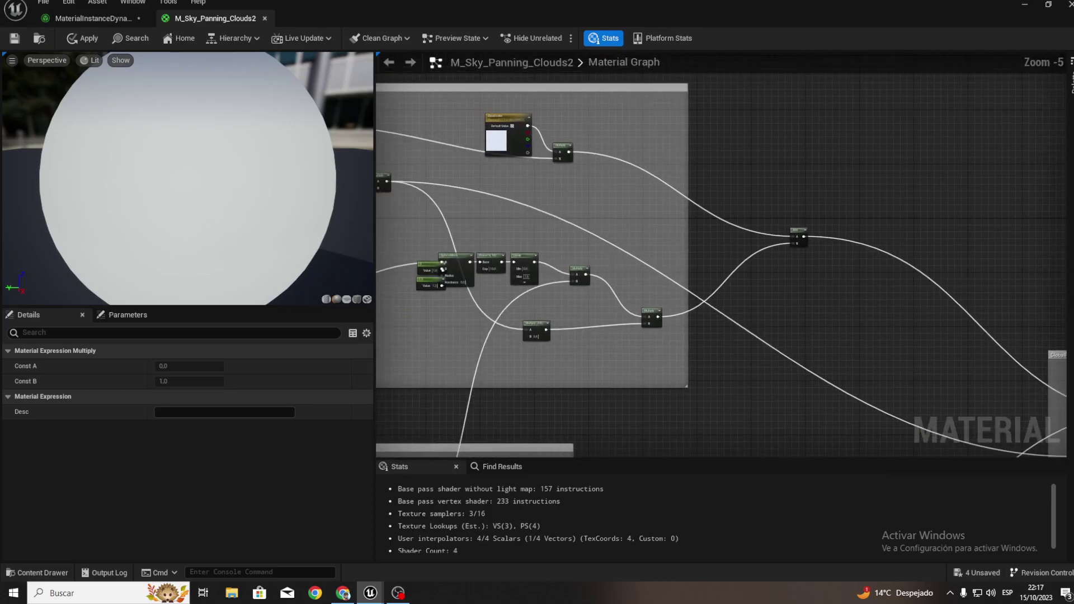
mouse_move(766, 319)
right_down()
mouse_move(653, 219)
mouse_move(848, 247)
right_up()
scroll(849, 246, up, 1)
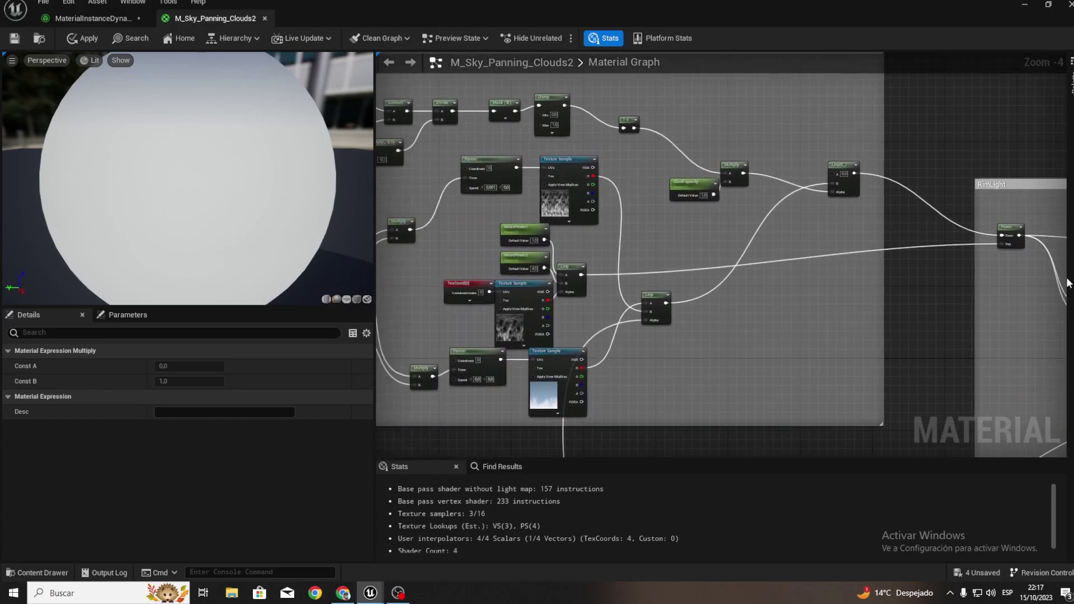
mouse_move(663, 295)
right_down()
mouse_move(605, 229)
mouse_move(721, 103)
right_up()
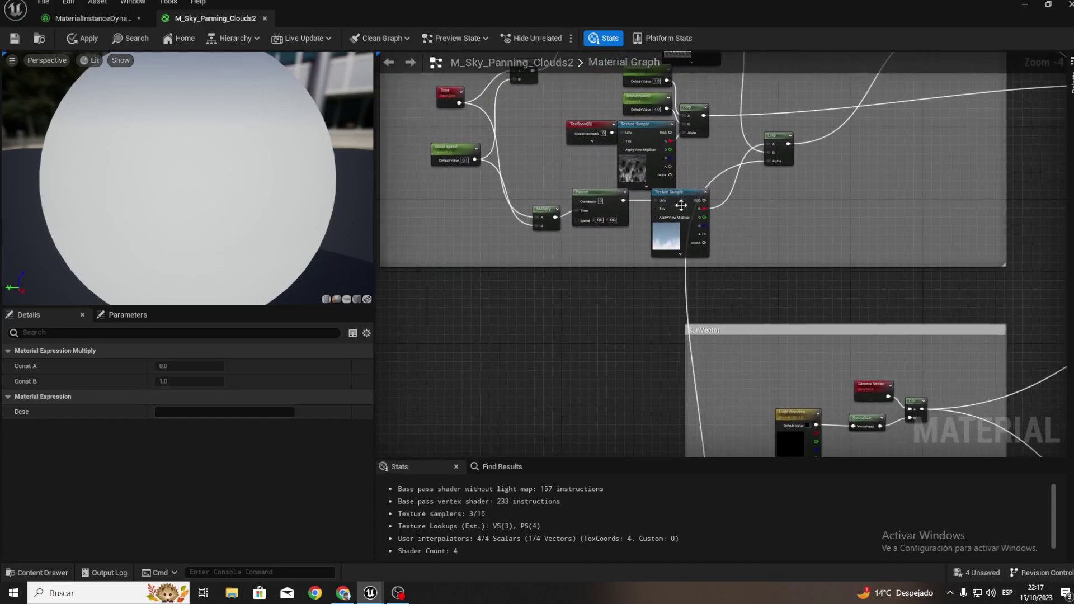
right_drag(681, 205, 681, 283)
scroll(623, 273, up, 4)
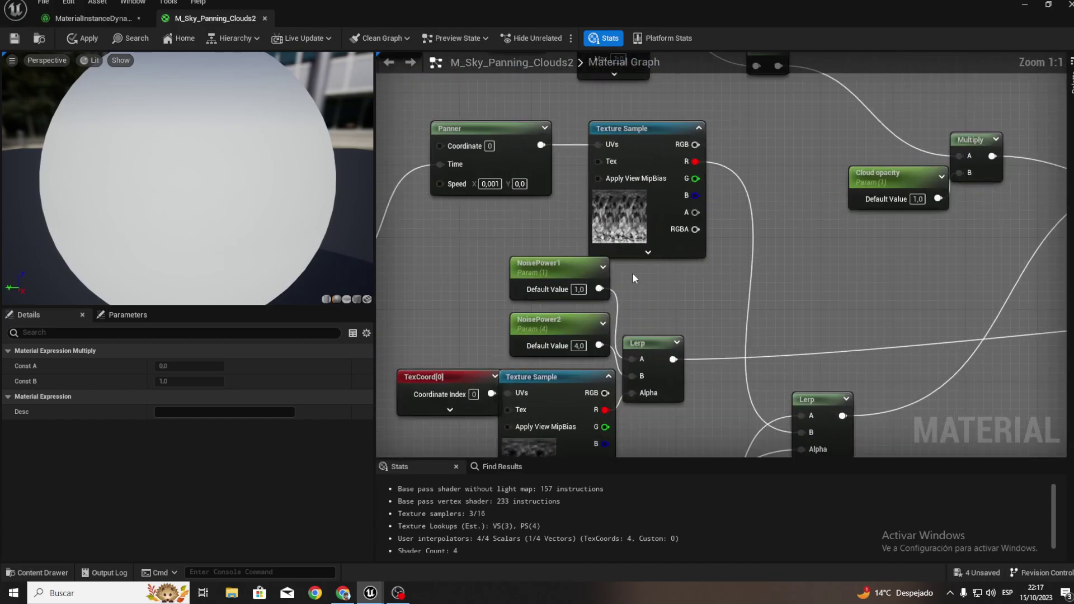
click(613, 222)
right_drag(648, 376, 624, 131)
click(557, 367)
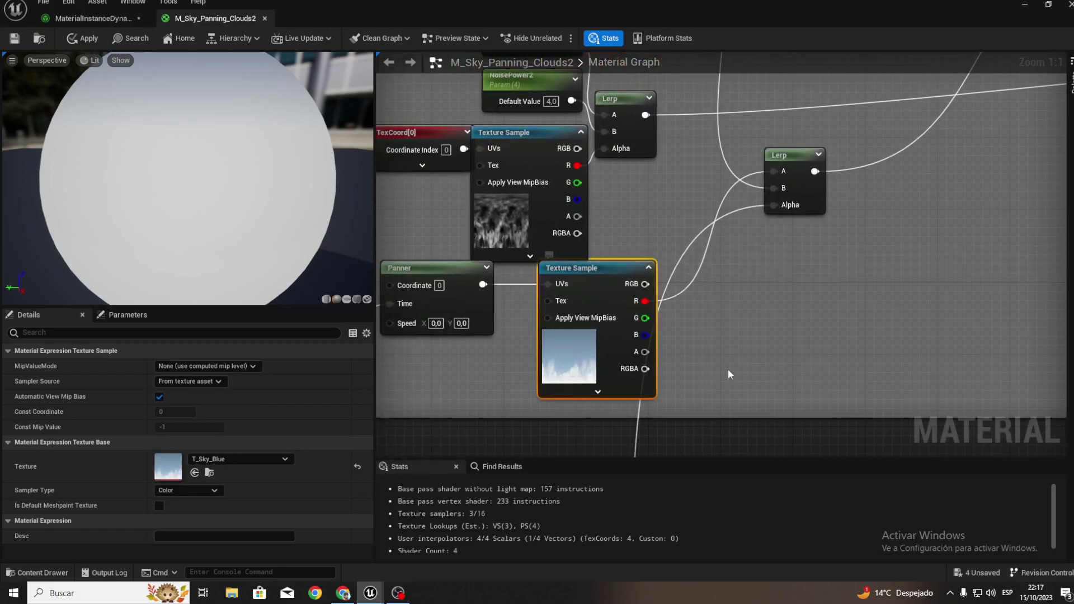
scroll(727, 369, down, 4)
mouse_move(690, 93)
right_down()
mouse_move(556, 256)
mouse_move(672, 251)
right_up()
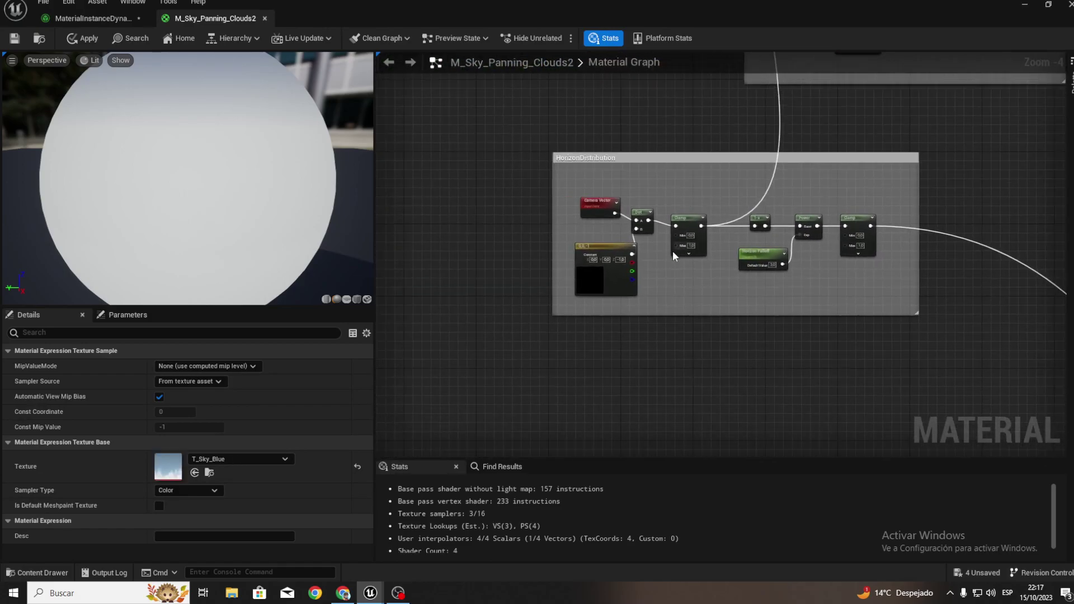
scroll(672, 251, up, 5)
click(507, 307)
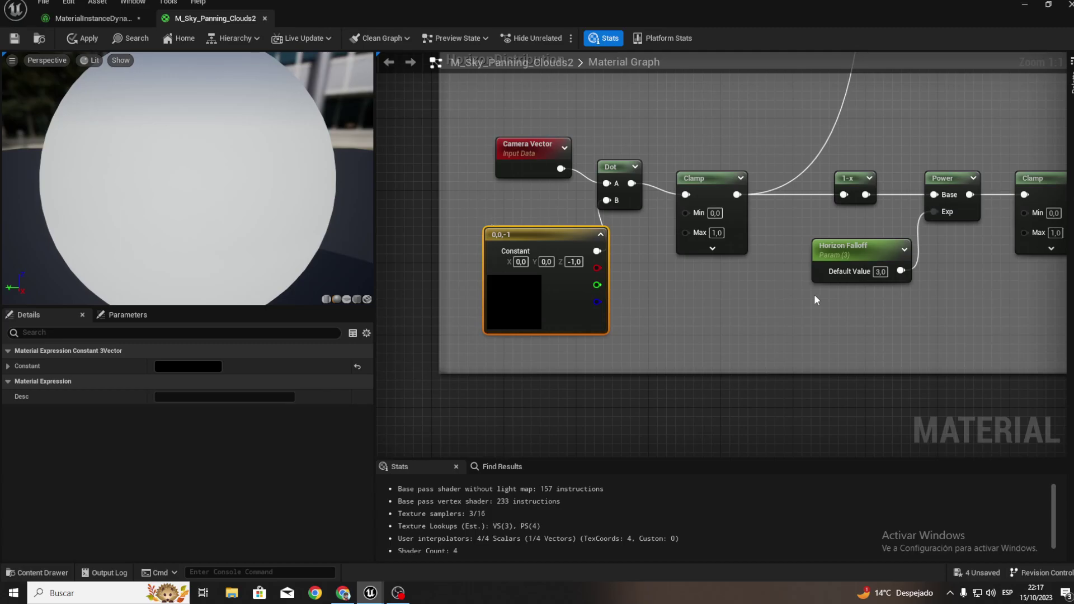
scroll(802, 188, down, 5)
right_drag(802, 188, 667, 98)
scroll(666, 98, up, 2)
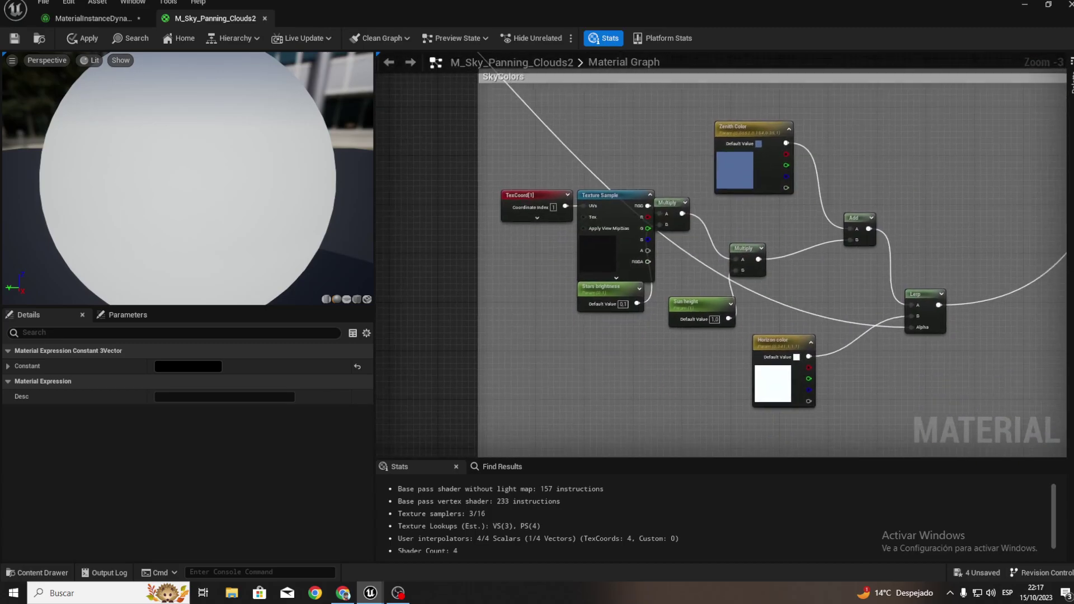
click(784, 187)
mouse_move(845, 254)
right_down()
mouse_move(577, 174)
mouse_move(733, 258)
right_up()
scroll(565, 283, up, 3)
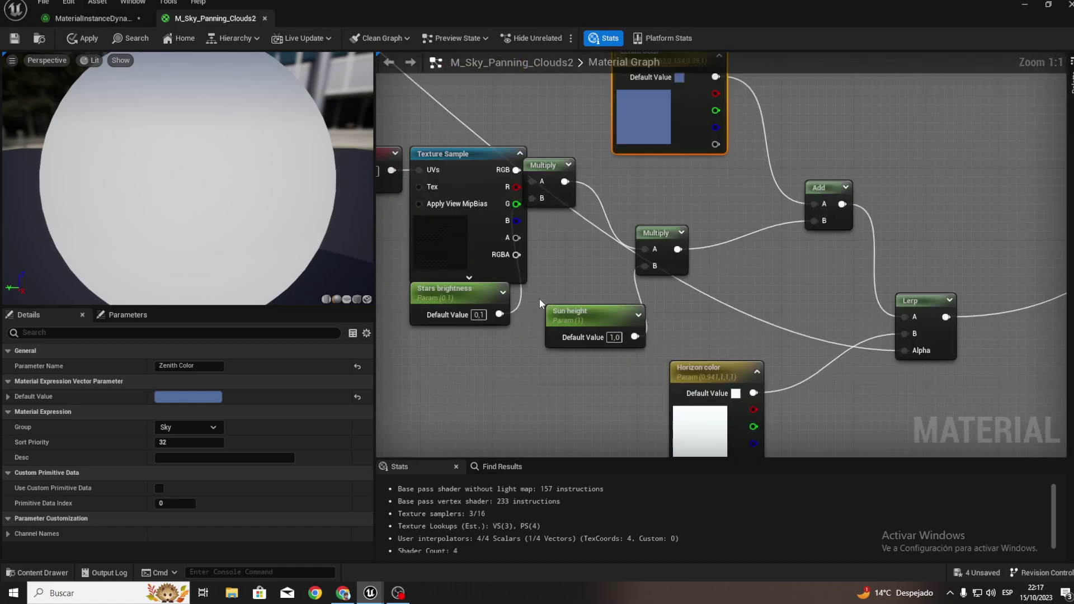
drag(614, 339, 607, 321)
right_drag(606, 321, 620, 247)
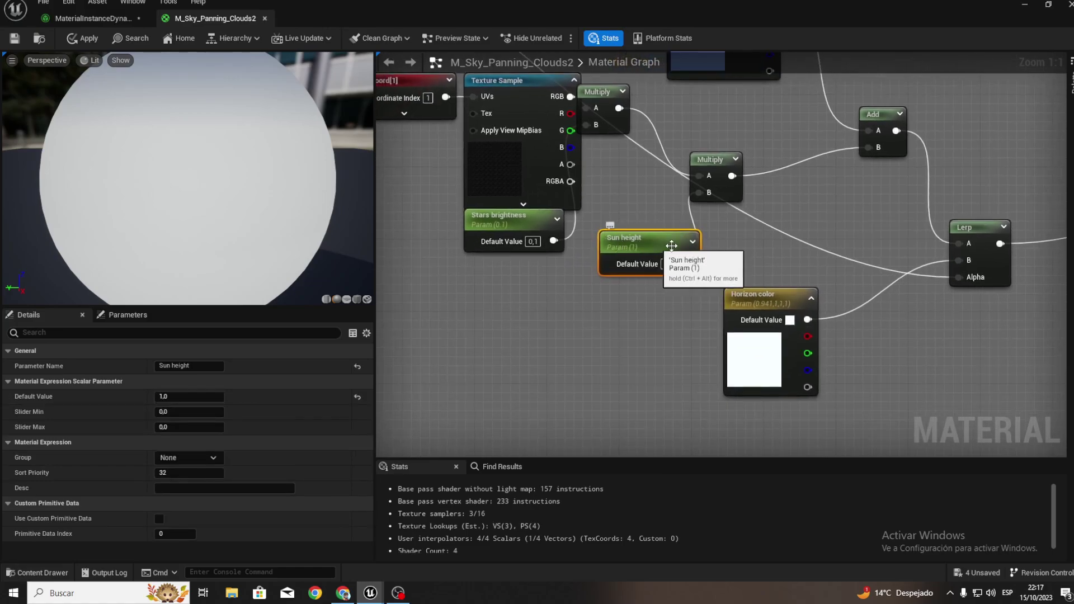
drag(649, 243, 639, 242)
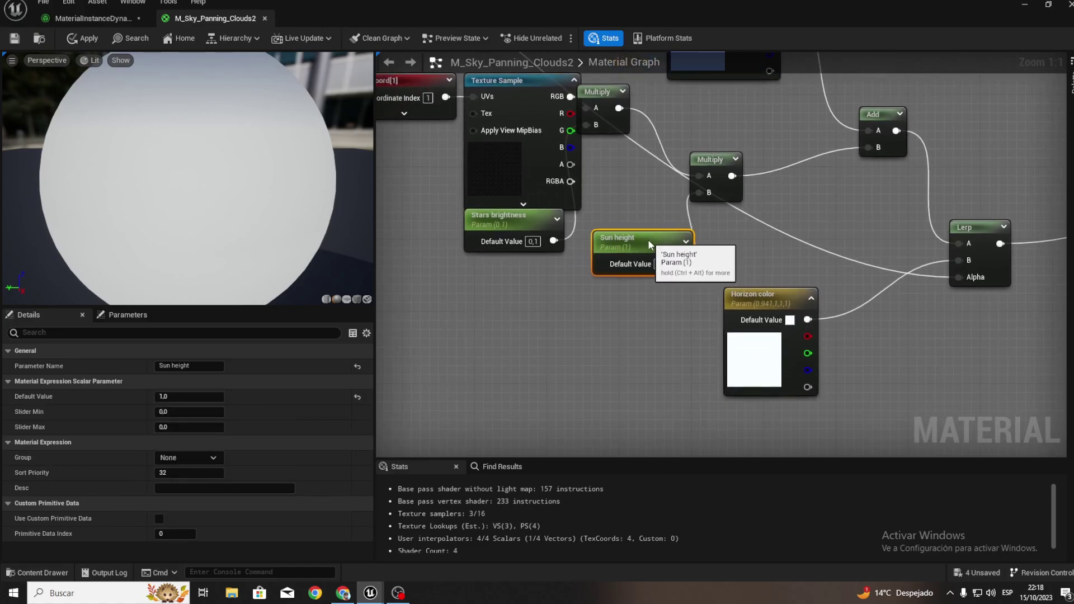
right_drag(534, 222, 526, 262)
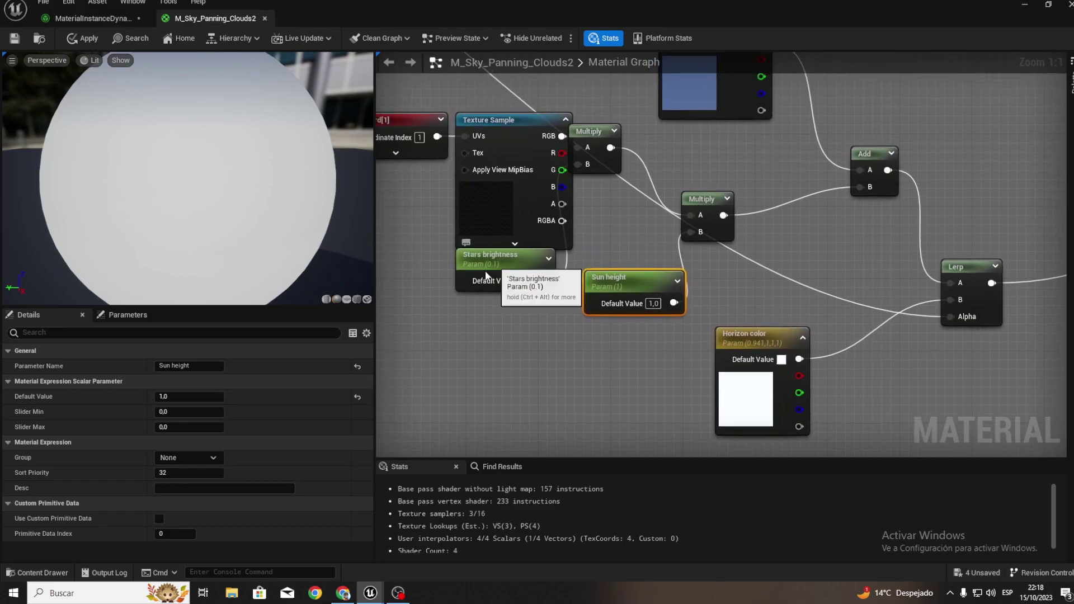
drag(526, 262, 517, 285)
right_drag(637, 229, 582, 376)
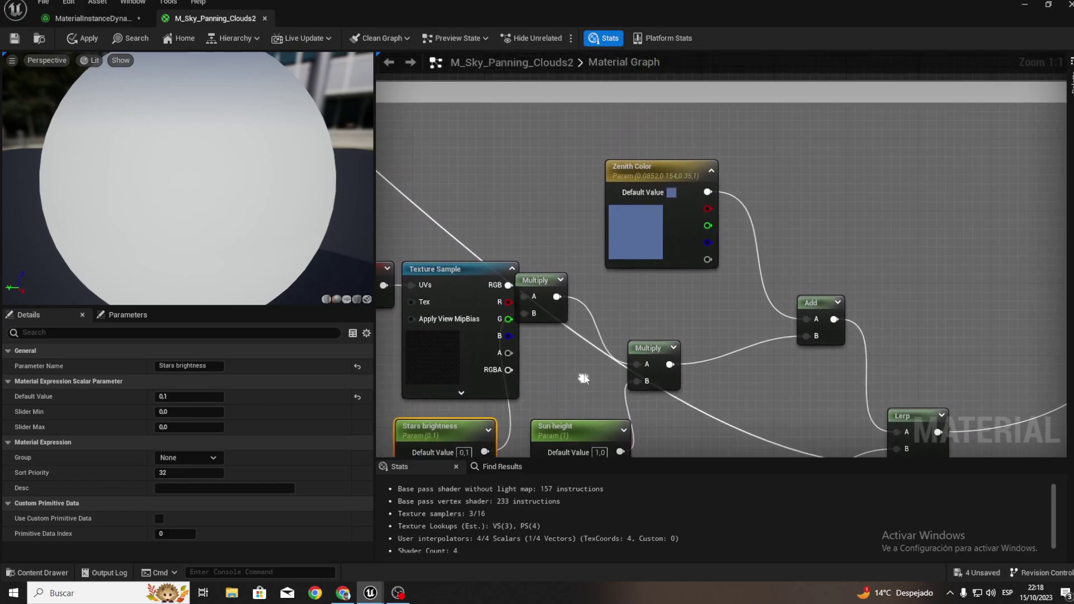
scroll(582, 377, down, 3)
mouse_move(508, 455)
right_down()
mouse_move(706, 415)
mouse_move(883, 358)
right_up()
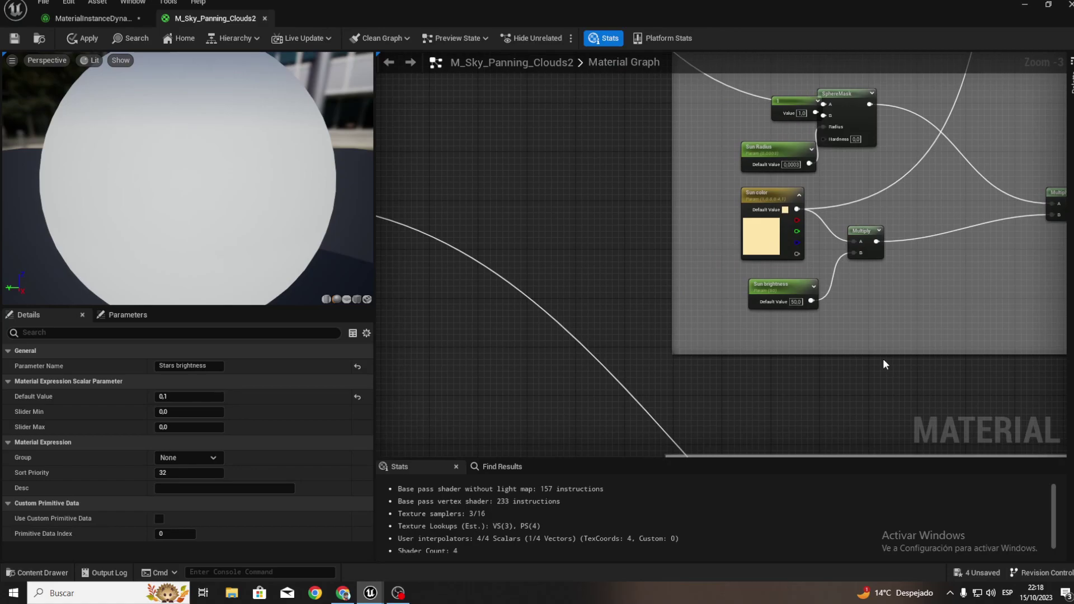
scroll(662, 222, up, 1)
scroll(596, 267, up, 1)
scroll(597, 202, up, 1)
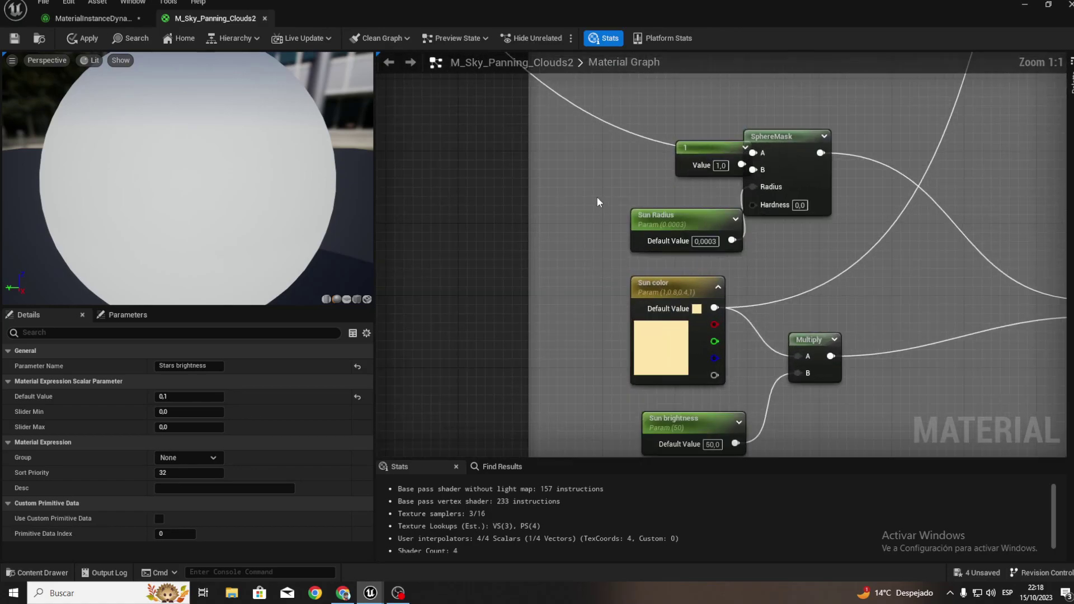
click(686, 226)
mouse_move(686, 226)
right_down()
mouse_move(568, 291)
mouse_move(722, 290)
mouse_move(690, 304)
mouse_move(645, 372)
right_up()
scroll(567, 290, down, 4)
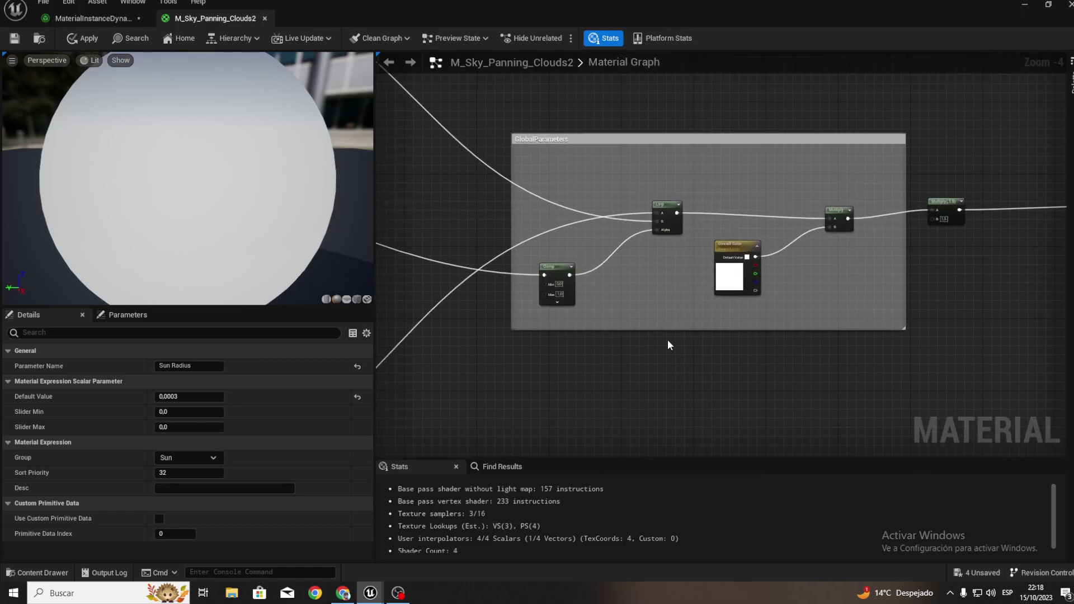
scroll(668, 342, up, 4)
click(827, 207)
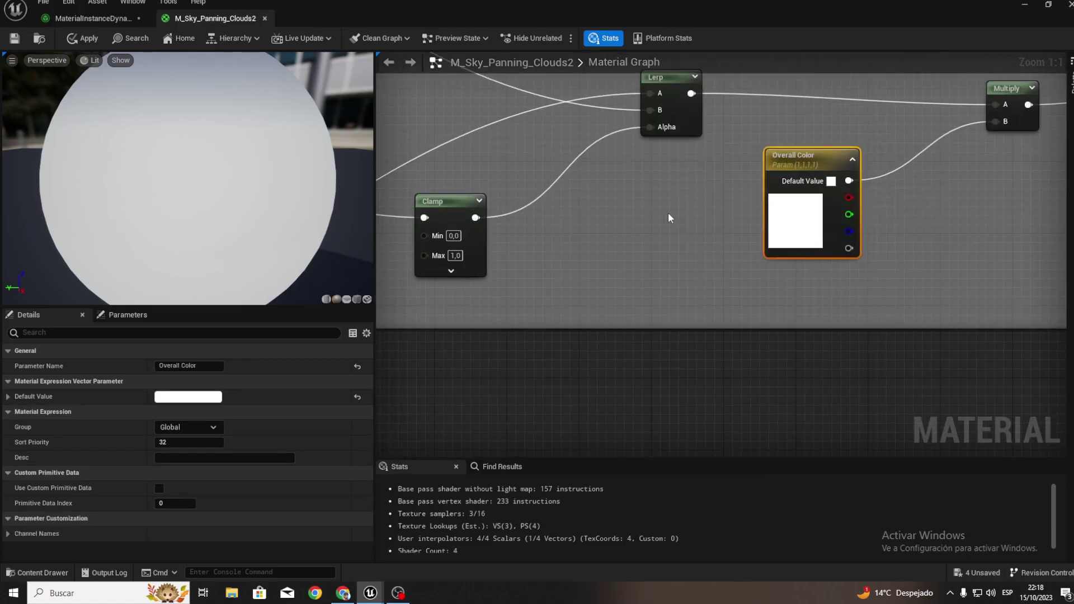
scroll(667, 213, down, 4)
mouse_move(634, 334)
right_down()
mouse_move(612, 169)
mouse_move(515, 239)
right_up()
scroll(526, 239, up, 4)
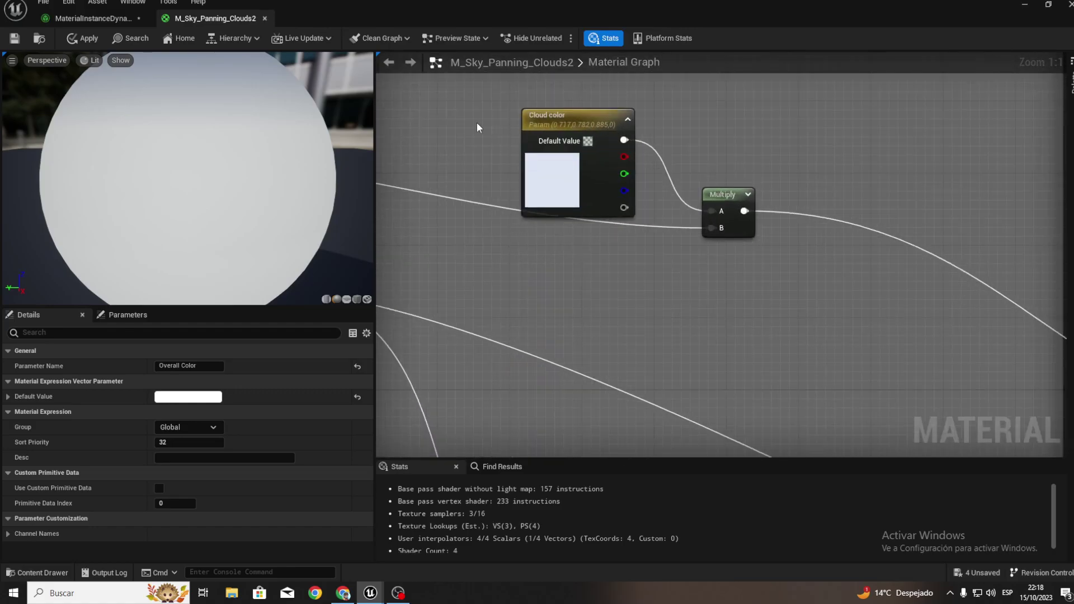
right_drag(476, 127, 619, 324)
drag(713, 353, 668, 329)
mouse_move(583, 395)
right_down()
mouse_move(602, 306)
mouse_move(918, 200)
right_up()
mouse_move(878, 230)
right_down()
mouse_move(1066, 347)
mouse_move(789, 296)
mouse_move(548, 277)
right_up()
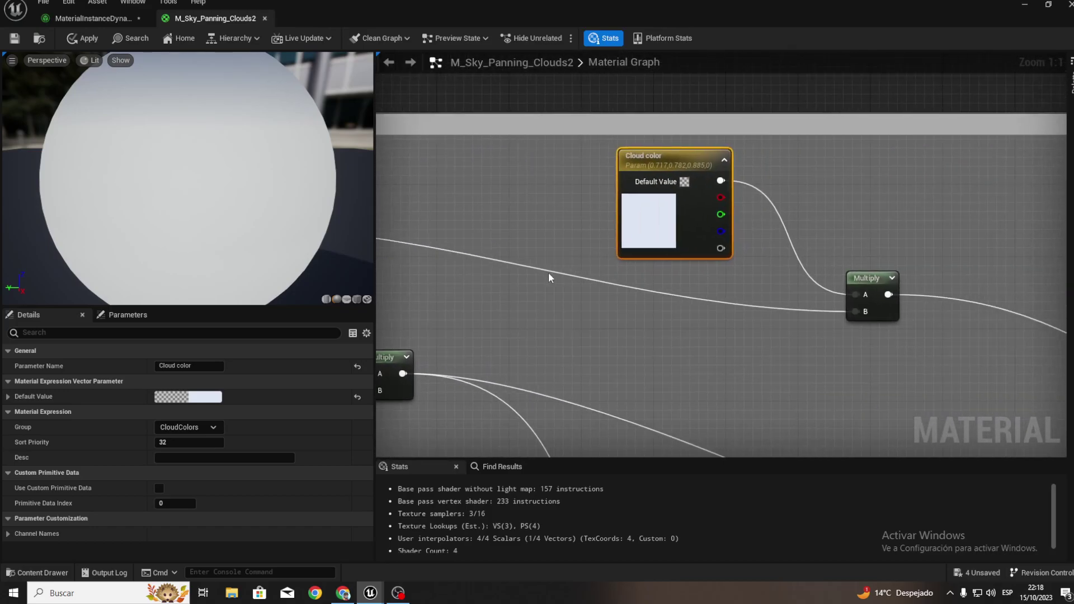
click(593, 263)
mouse_move(633, 242)
right_down()
mouse_move(667, 328)
mouse_move(425, 269)
right_up()
click(668, 327)
scroll(425, 269, down, 3)
mouse_move(422, 193)
right_down()
mouse_move(453, 256)
mouse_move(719, 210)
mouse_move(455, 250)
right_up()
right_drag(830, 313, 659, 306)
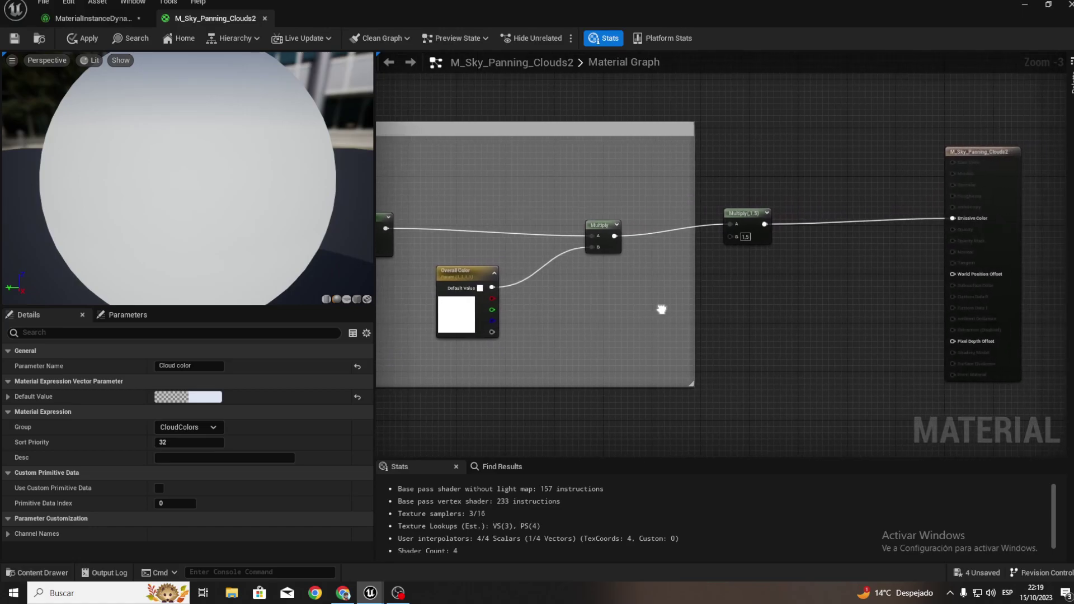
Add a new Multiply node pulled from the existing Multiply output.
scroll(660, 279, up, 3)
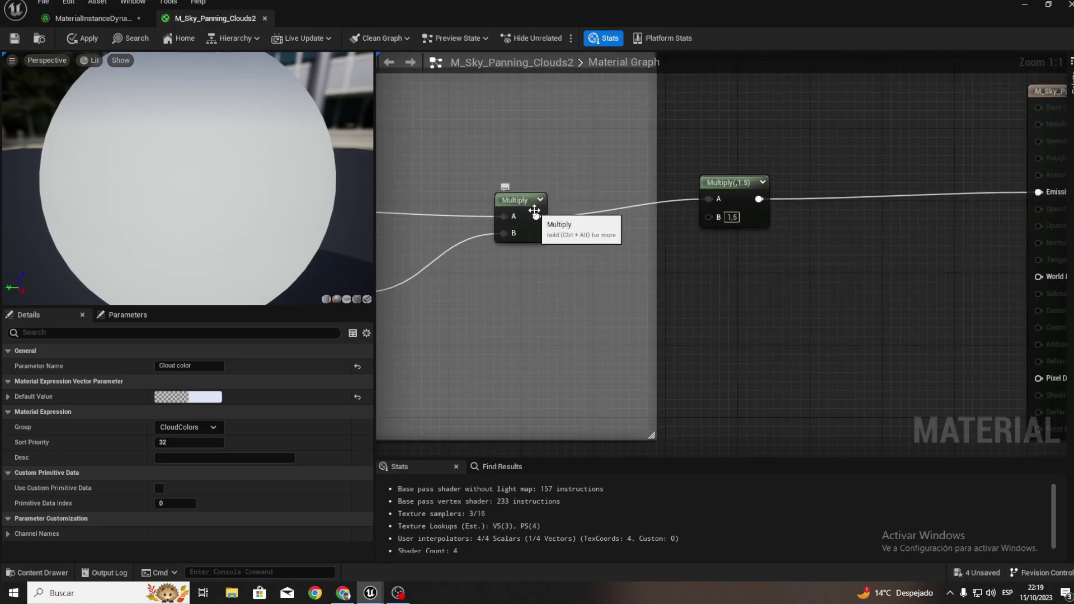
drag(536, 216, 776, 285)
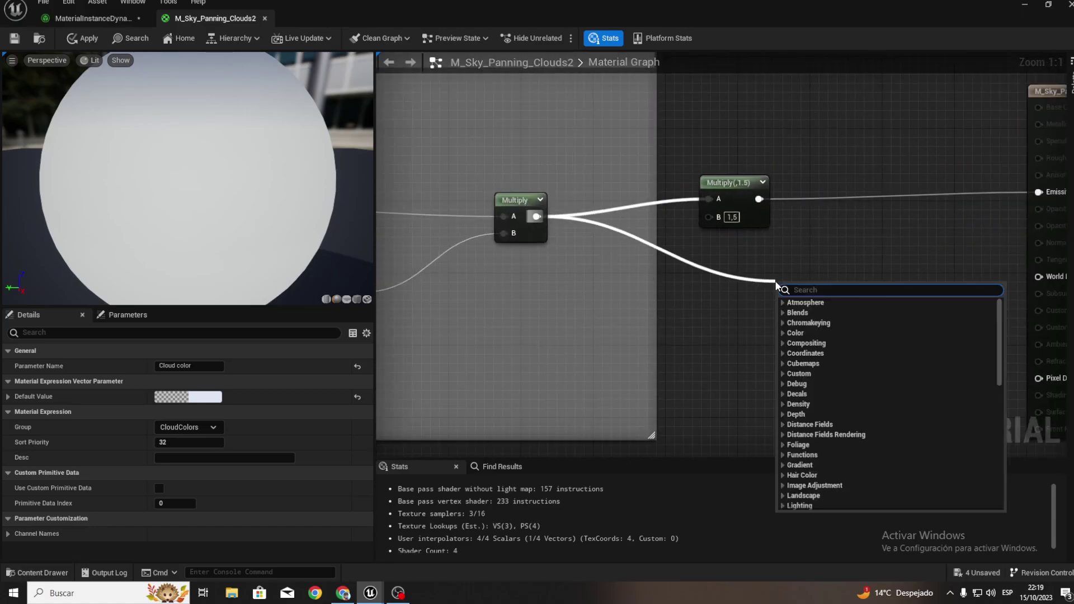
text(multiply)
key(Return)
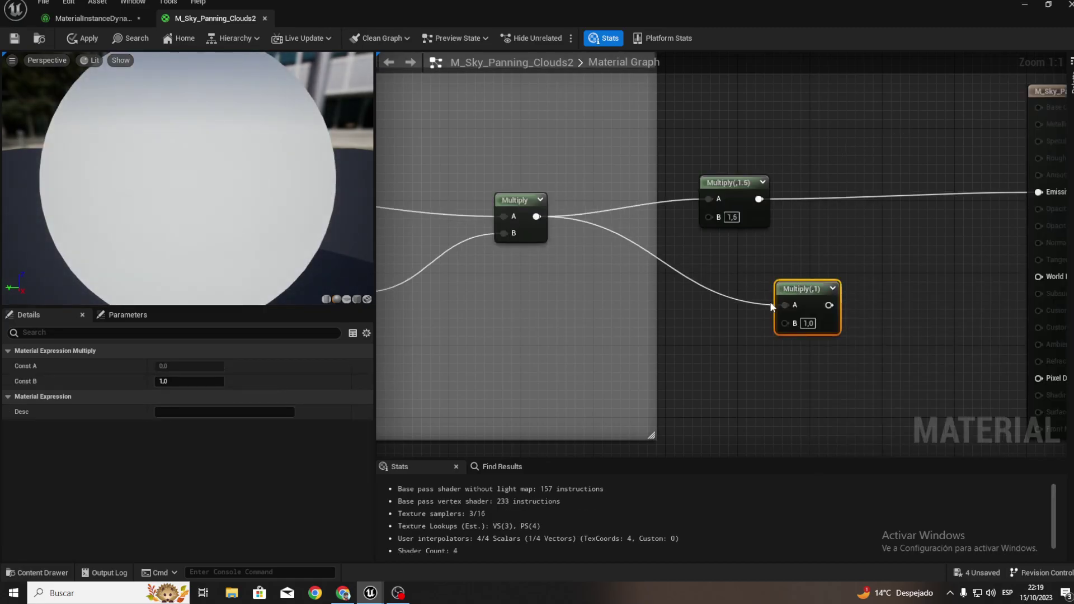
Add a Collection Parameter node set to MP_Global's Nubes parameter.
right_click(669, 345)
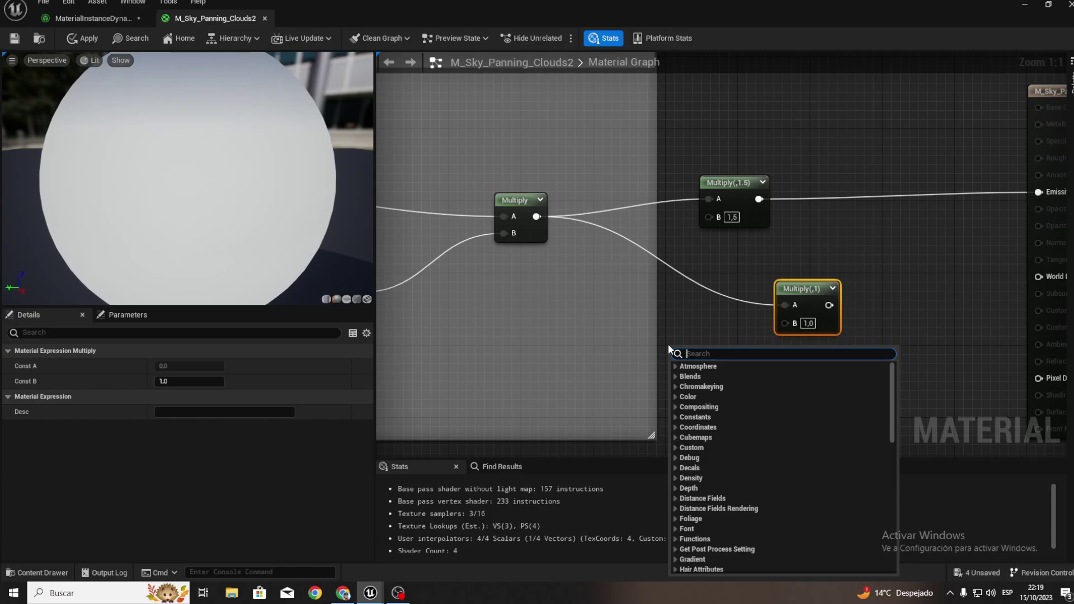
text(parame)
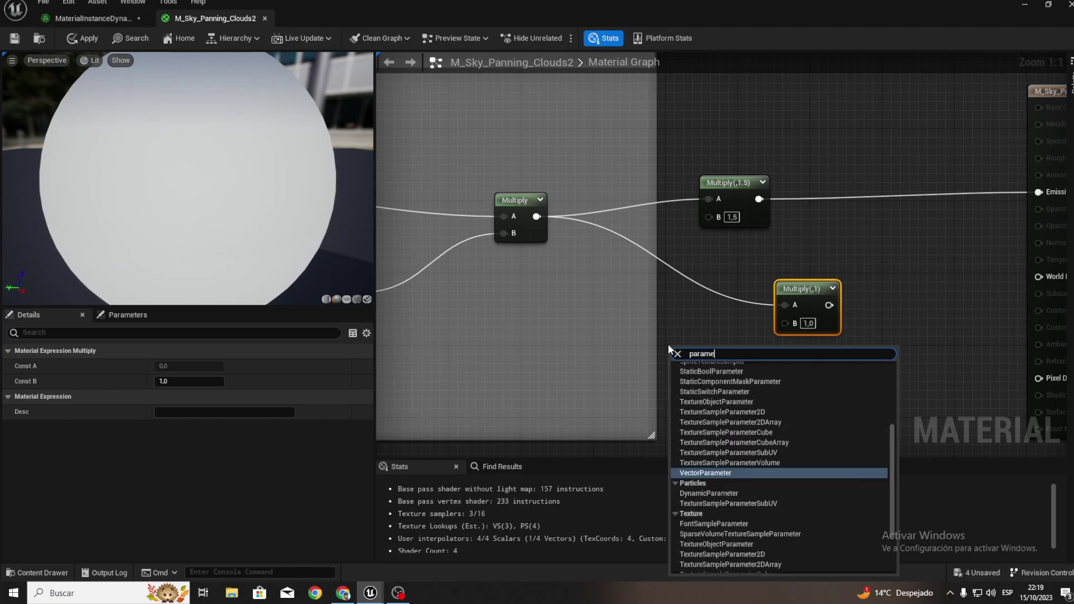
key(BackSpace)
key(BackSpace)
key(BackSpace)
key(BackSpace)
text(c)
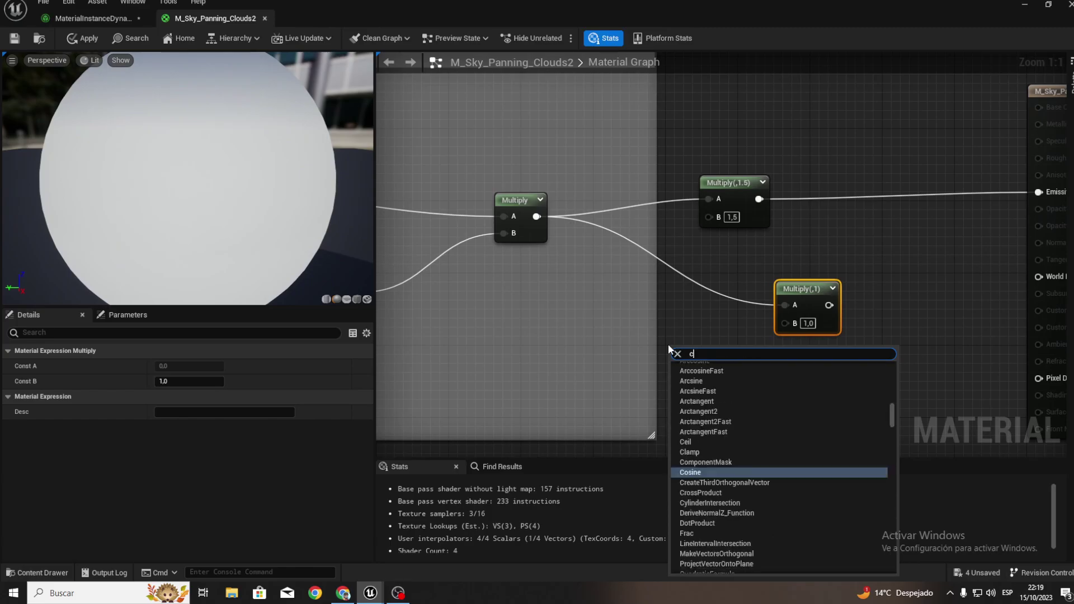
text(olle)
key(Return)
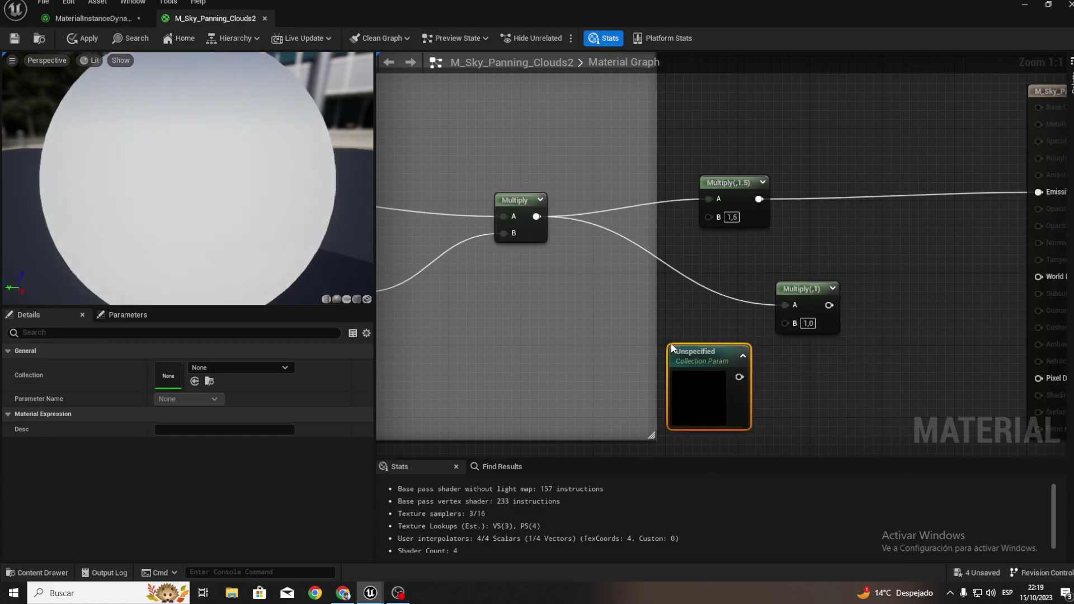
click(213, 368)
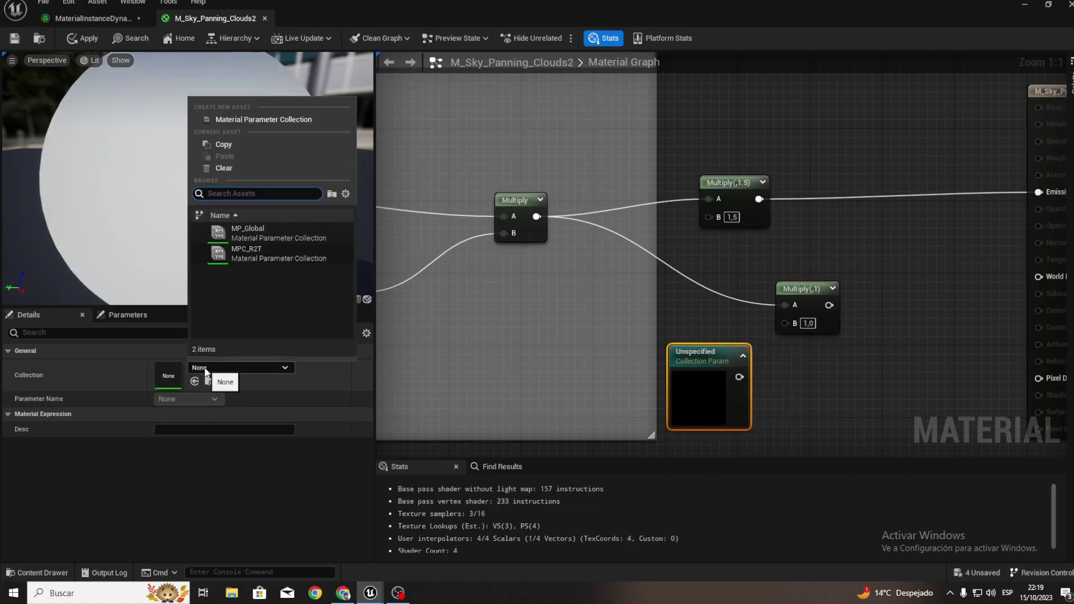
click(223, 235)
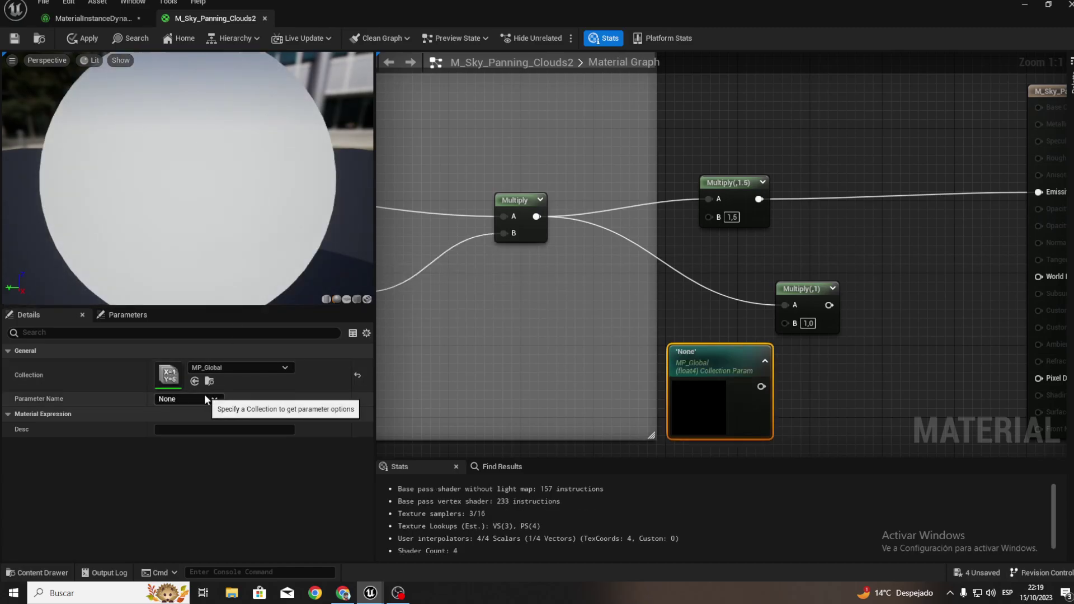
click(203, 394)
click(177, 427)
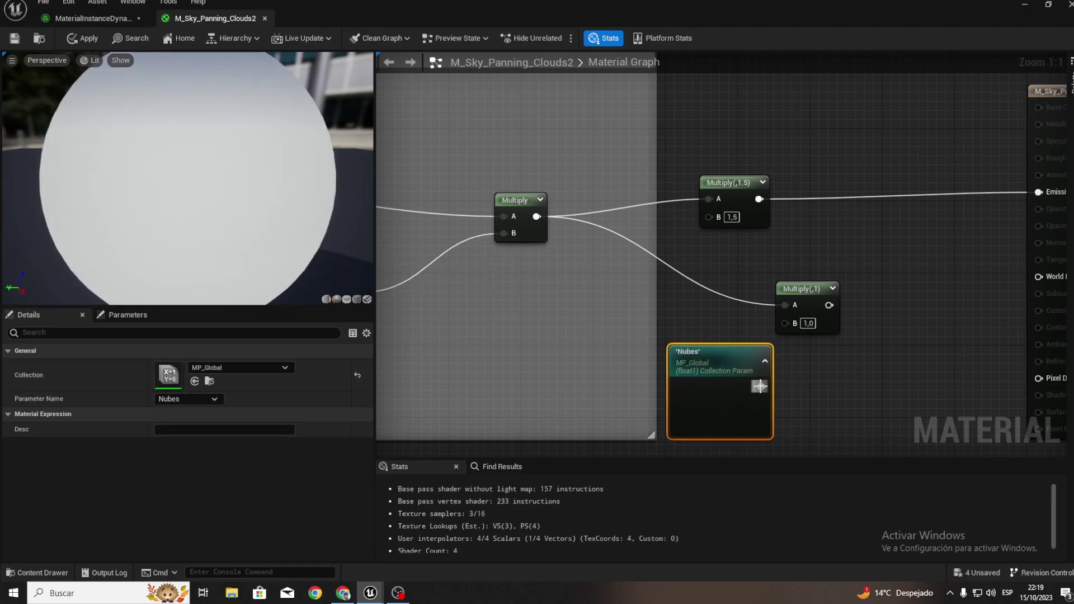
Wire Nubes into the new Multiply's B and its output into Emissive Color, then apply.
drag(760, 386, 786, 324)
right_drag(822, 316, 677, 362)
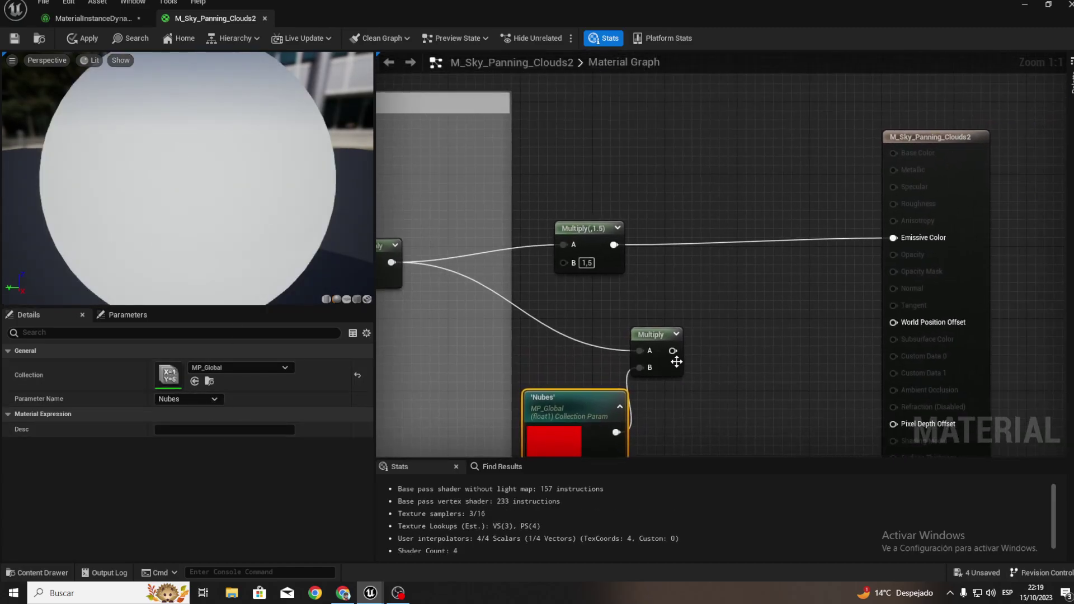
drag(673, 351, 894, 238)
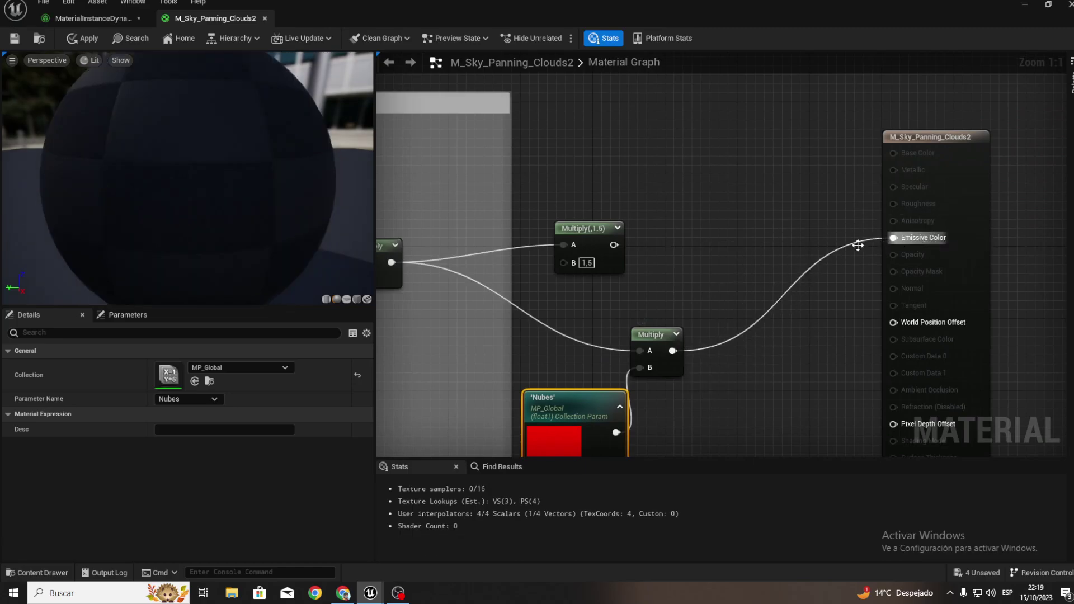
right_drag(858, 245, 982, 213)
alt+click(687, 212)
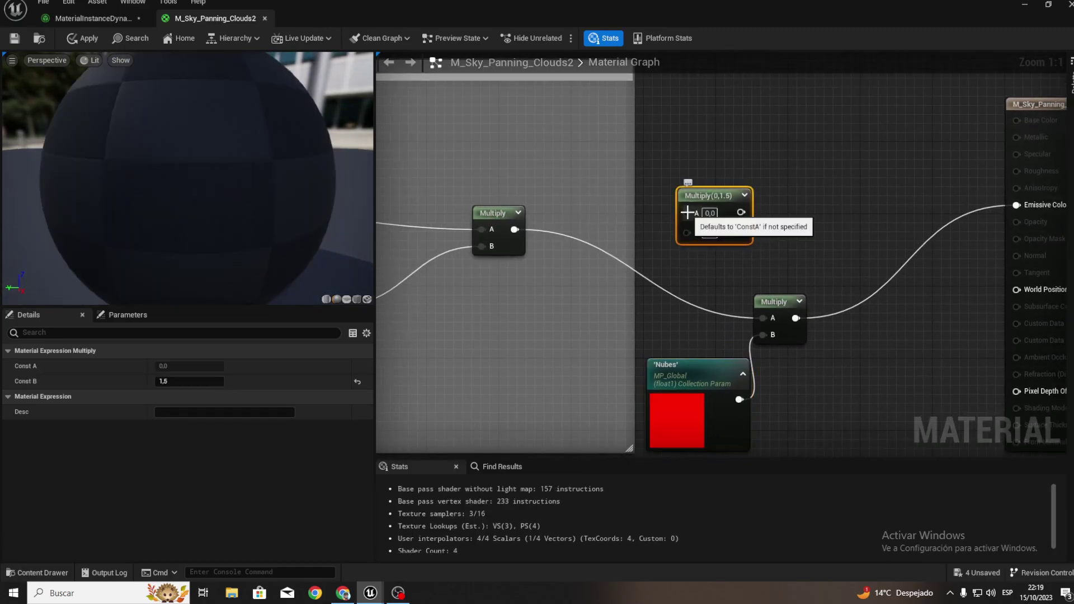
drag(707, 196, 710, 168)
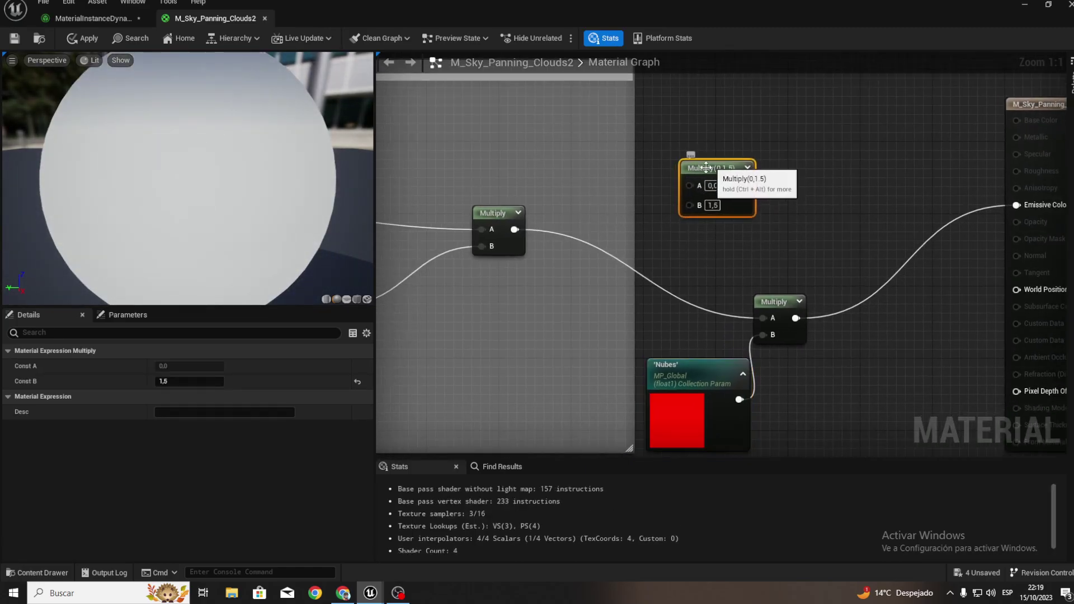
click(76, 39)
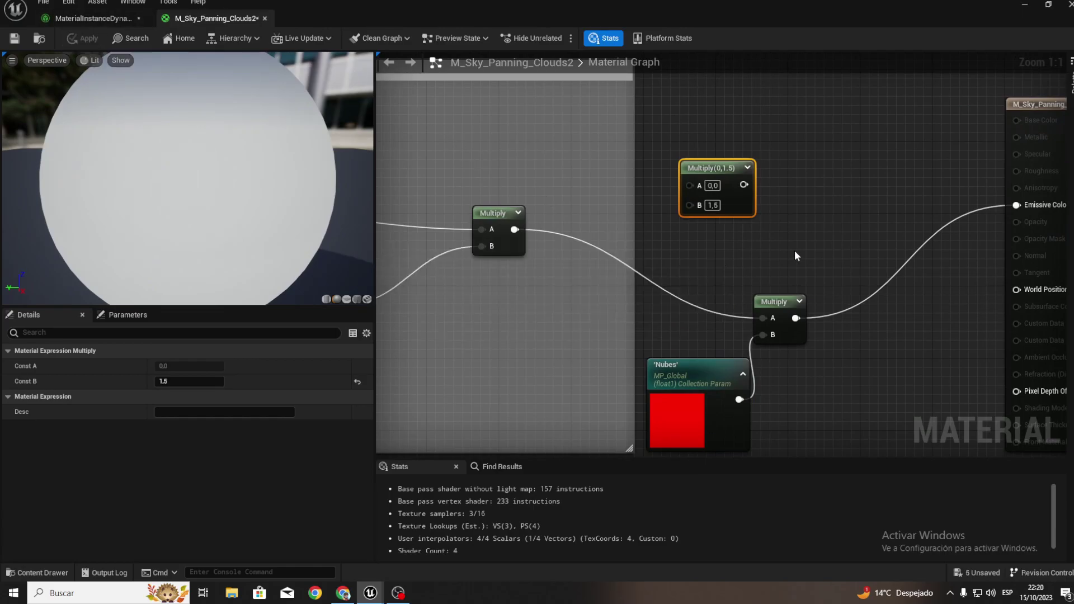
Return to the Nivel2 level and select the BP_Sky_Sphere actor.
click(1022, 5)
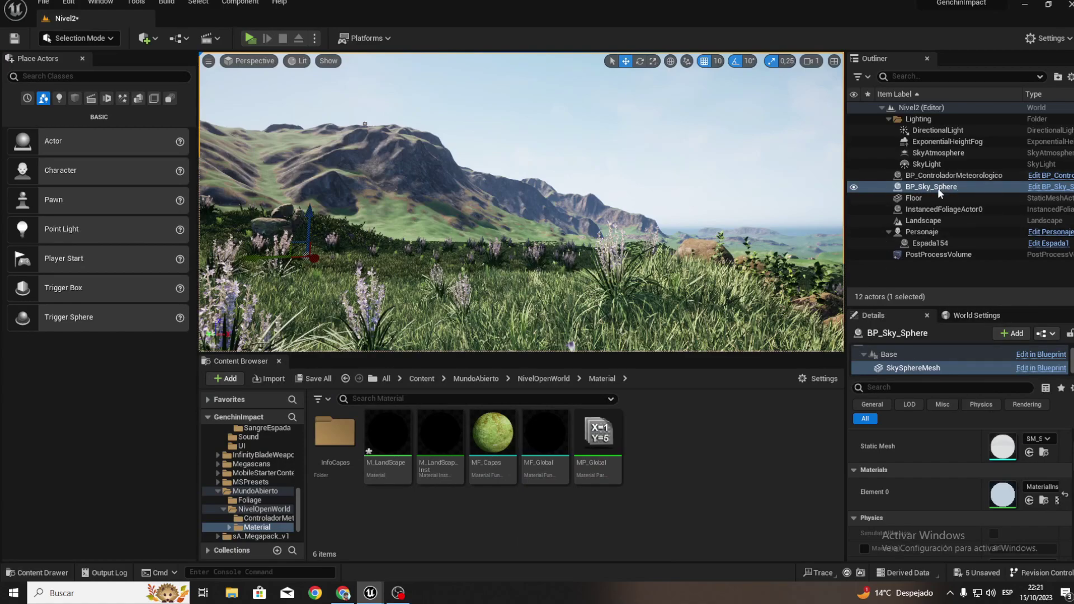
scroll(905, 421, up, 3)
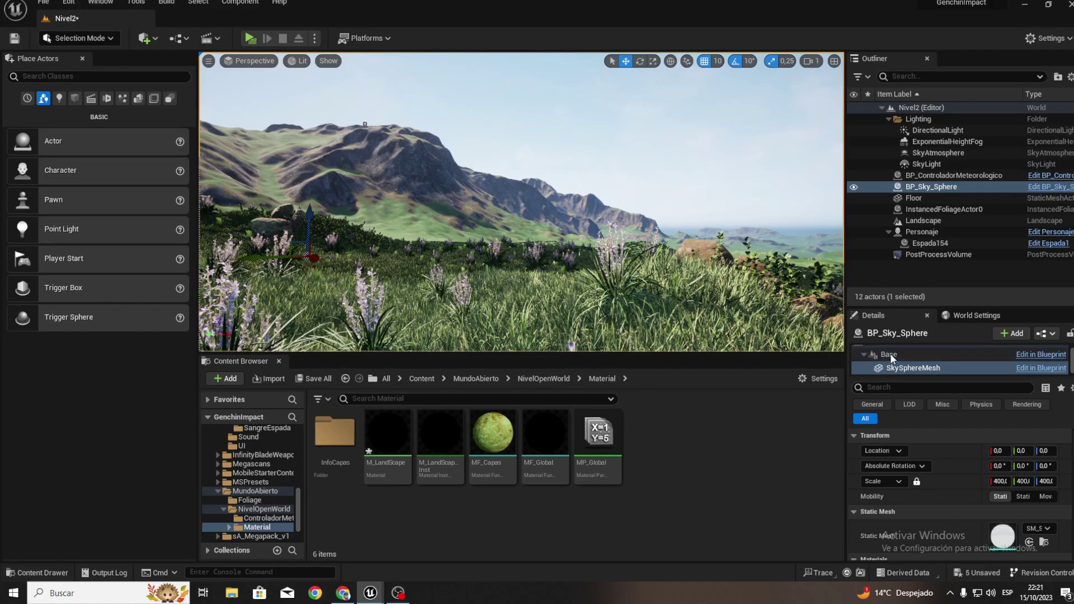
scroll(1022, 491, down, 2)
scroll(1020, 494, down, 3)
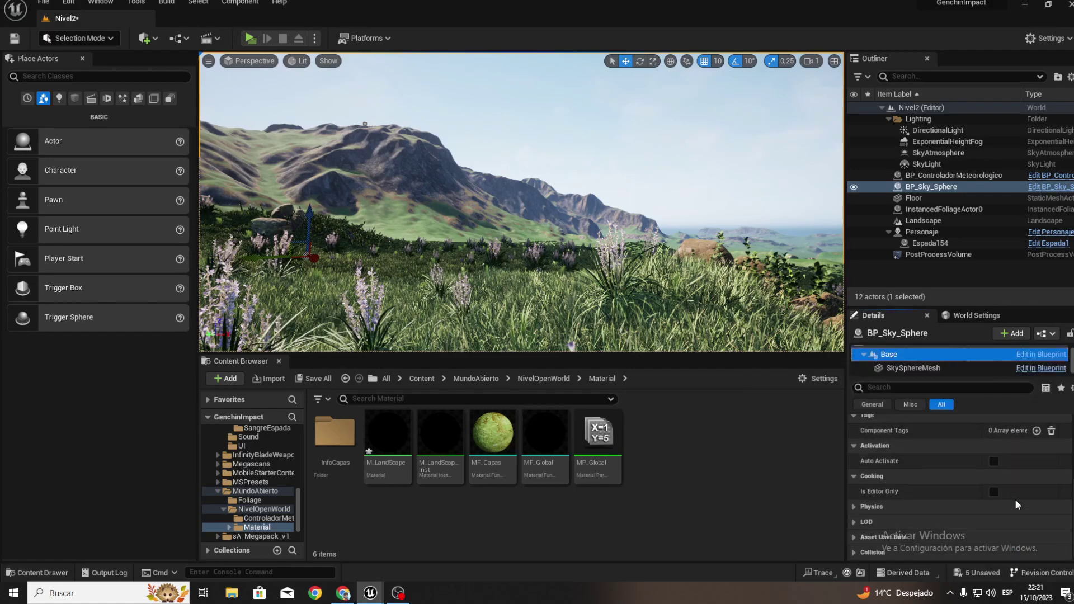
scroll(1005, 500, up, 1)
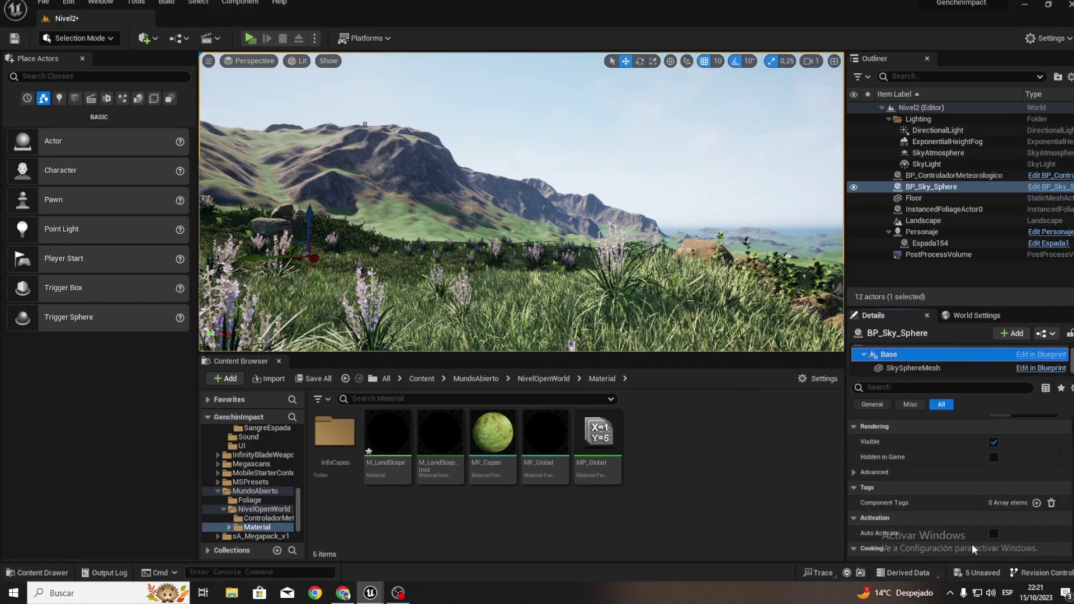
scroll(972, 537, up, 3)
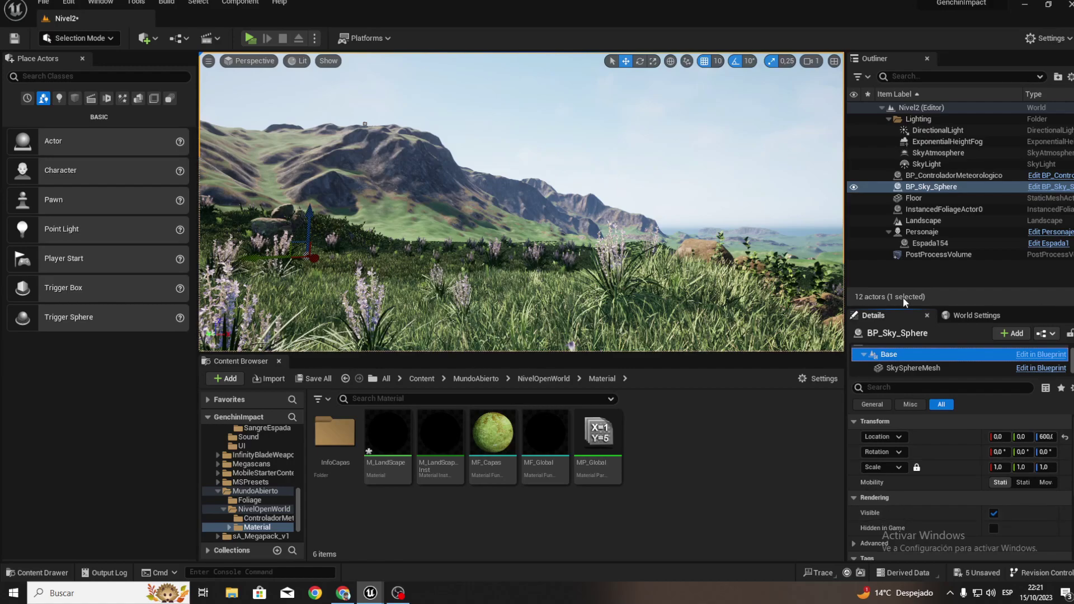
click(717, 251)
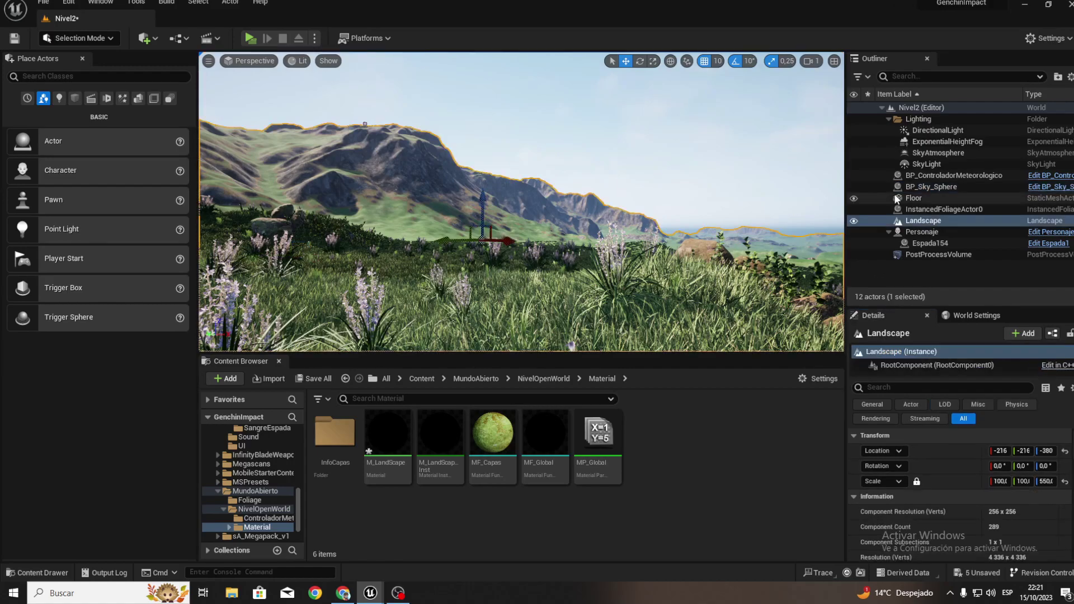
click(929, 176)
Set Cloud Opacity to 5,0 with Stars Brightness restored to 0,1, and view the denser clouds.
scroll(966, 513, down, 3)
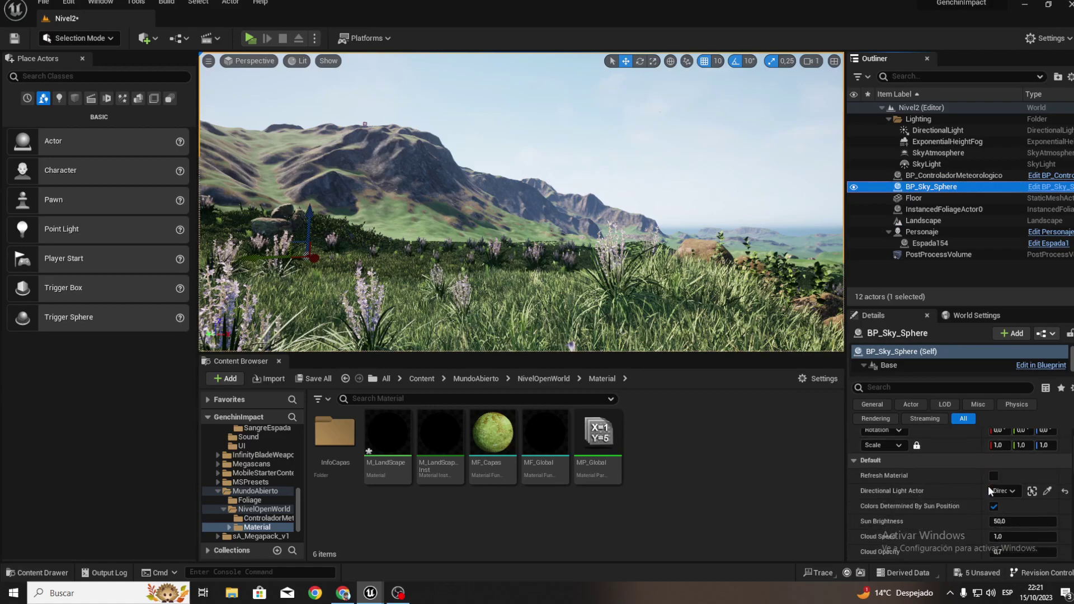
scroll(966, 513, down, 2)
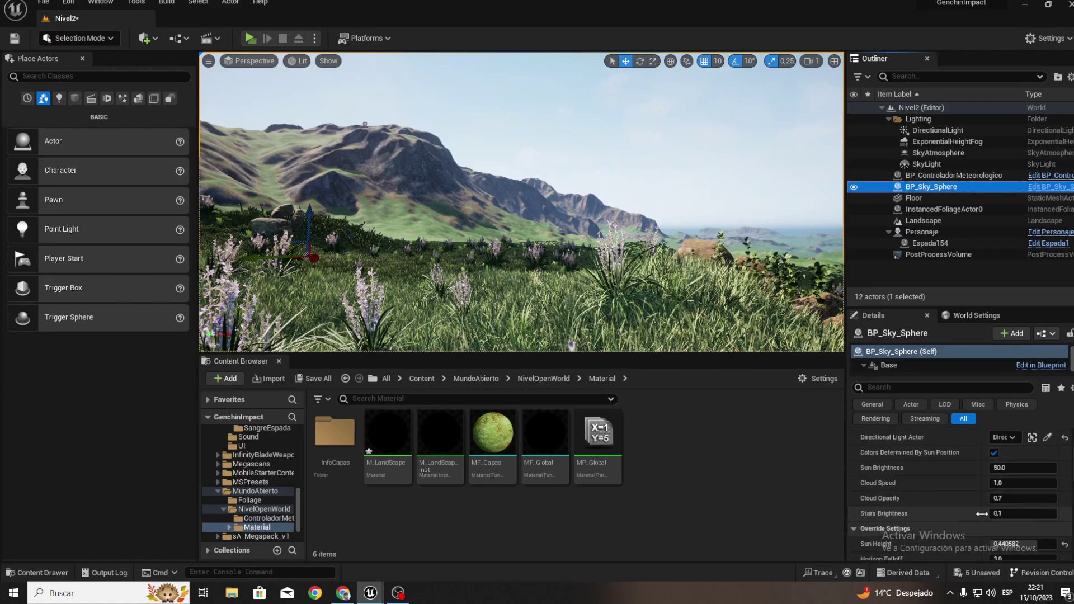
click(1010, 512)
text(5)
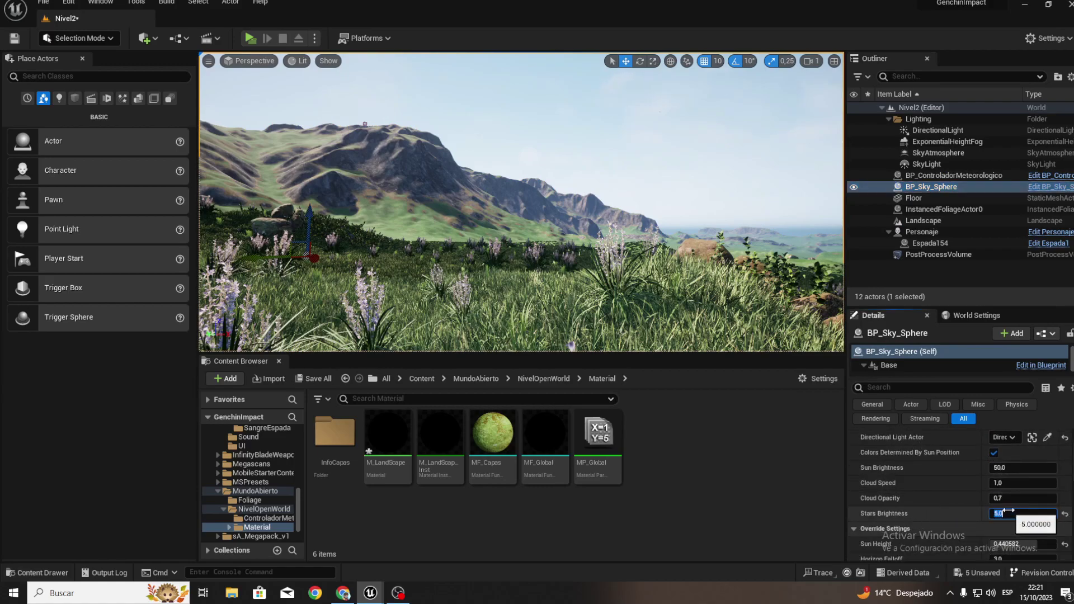
right_drag(559, 235, 493, 146)
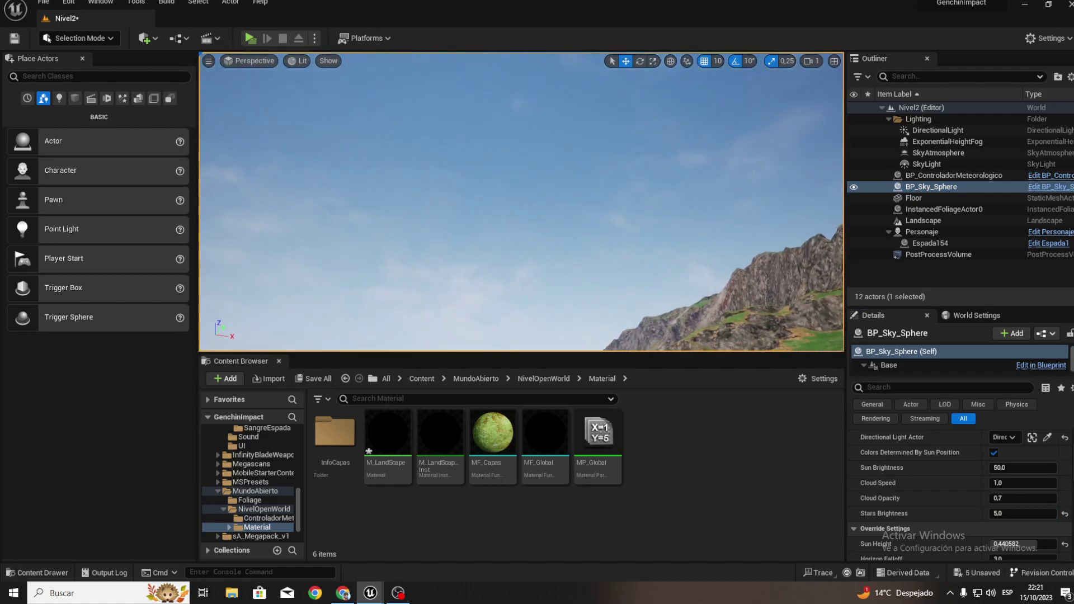
key(ctrl+z)
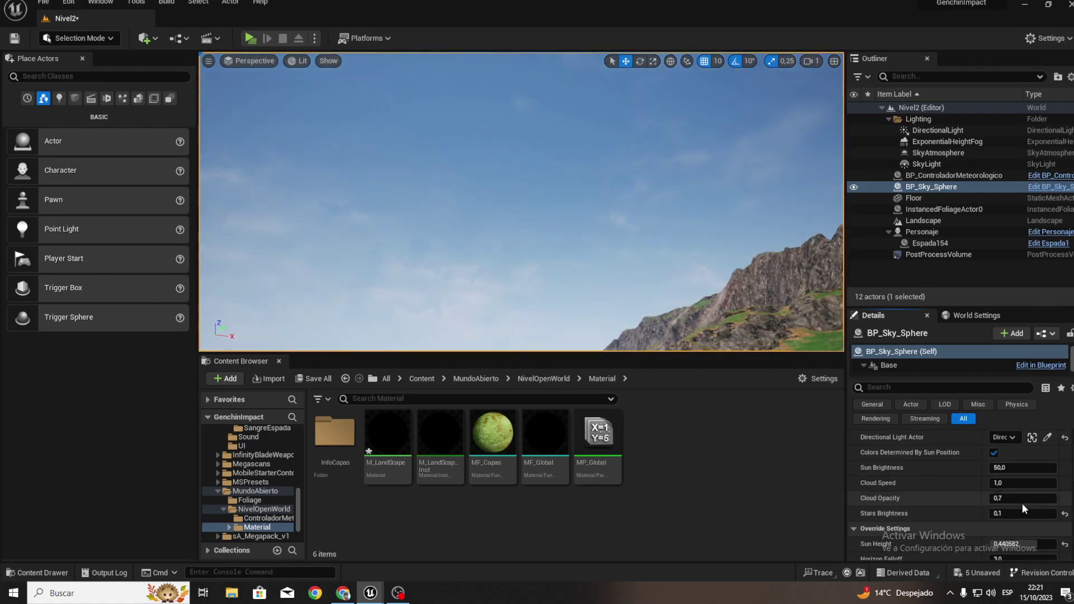
text(5)
key(Return)
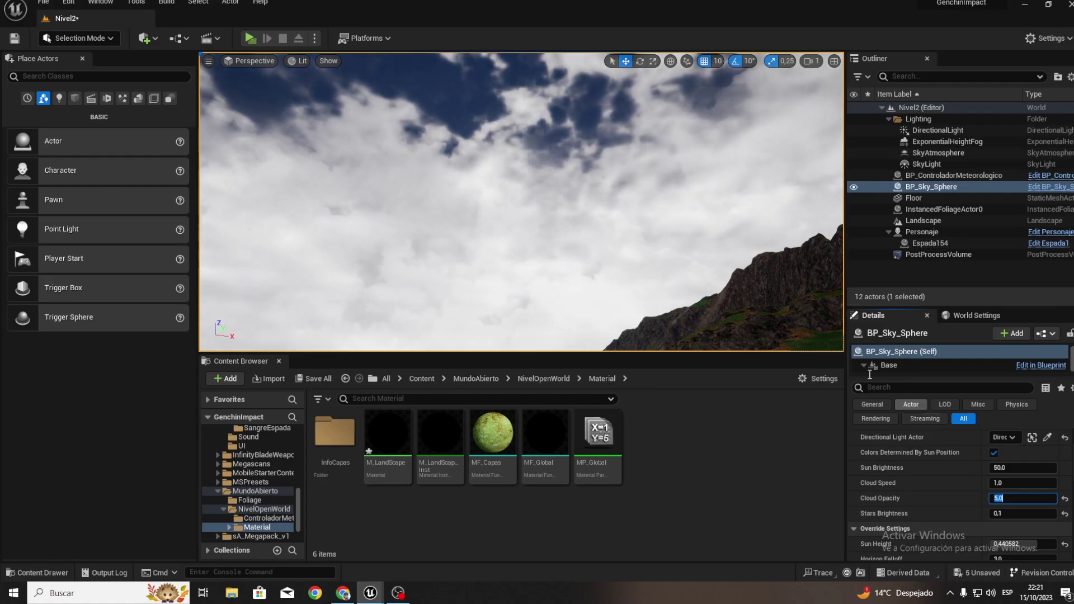
mouse_move(520, 224)
right_down()
mouse_move(587, 168)
mouse_move(587, 269)
right_up()
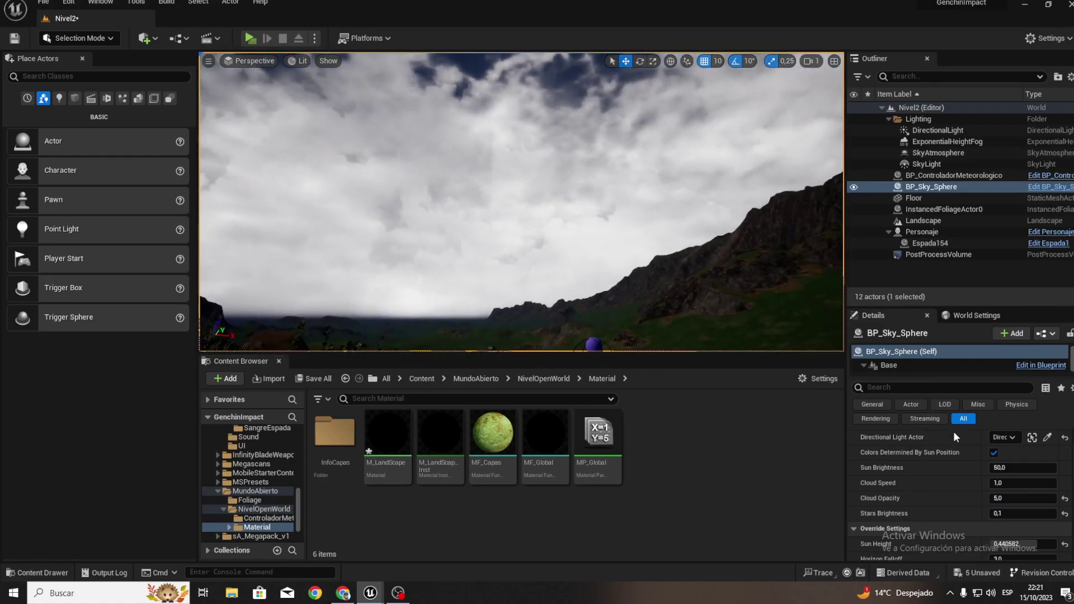
Open MP_Global in a smaller window and drag Nubes to about 6, 23, then below zero.
double_click(598, 433)
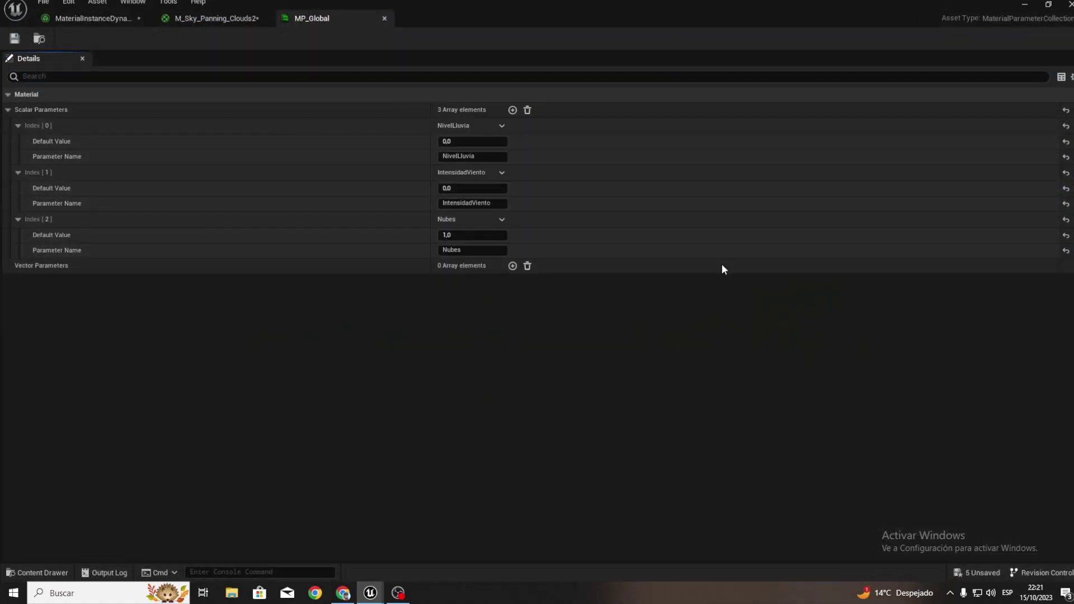
double_click(494, 9)
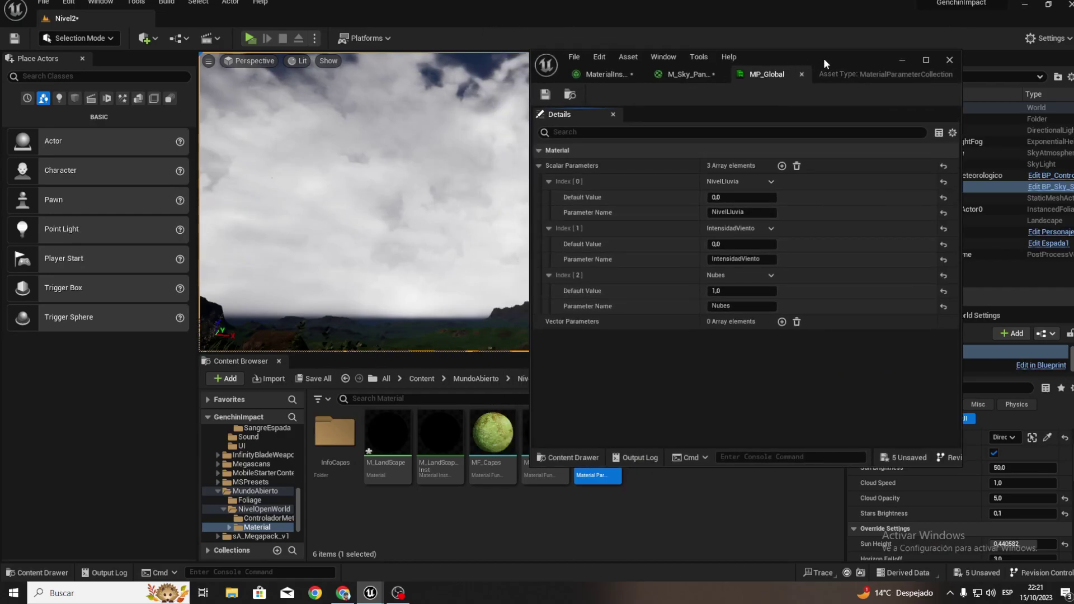
mouse_move(823, 43)
mouse_down()
mouse_move(119, 190)
mouse_move(192, 129)
mouse_up()
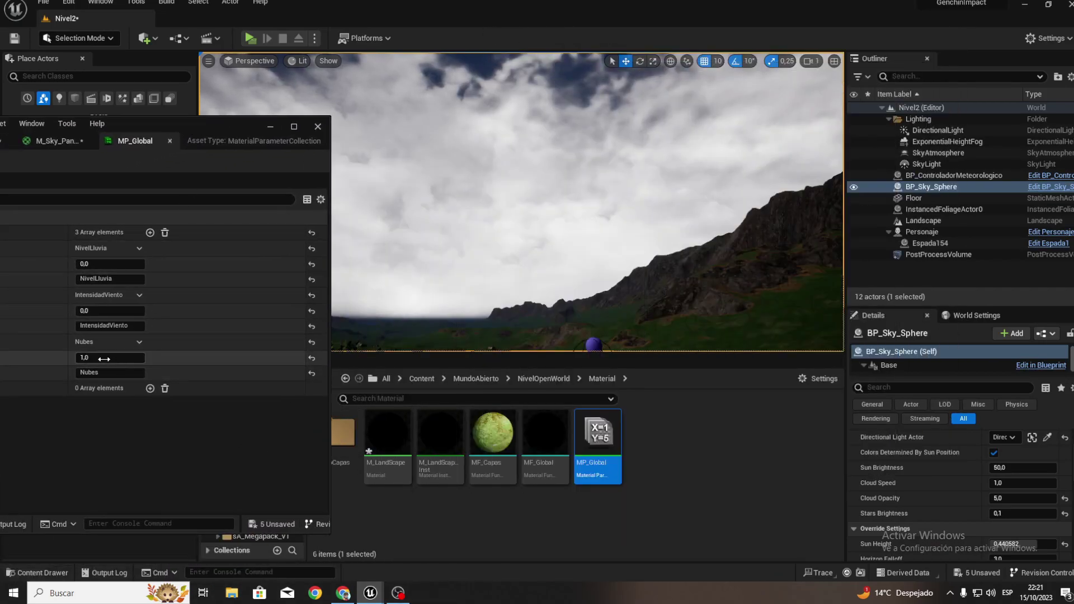
drag(106, 358, 145, 358)
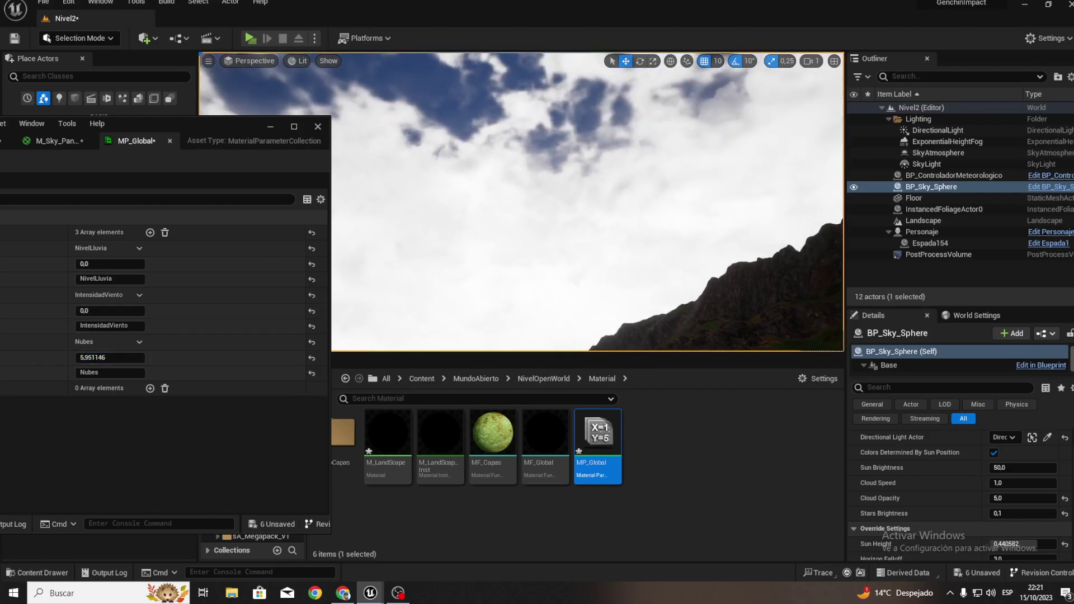
drag(123, 356, 185, 358)
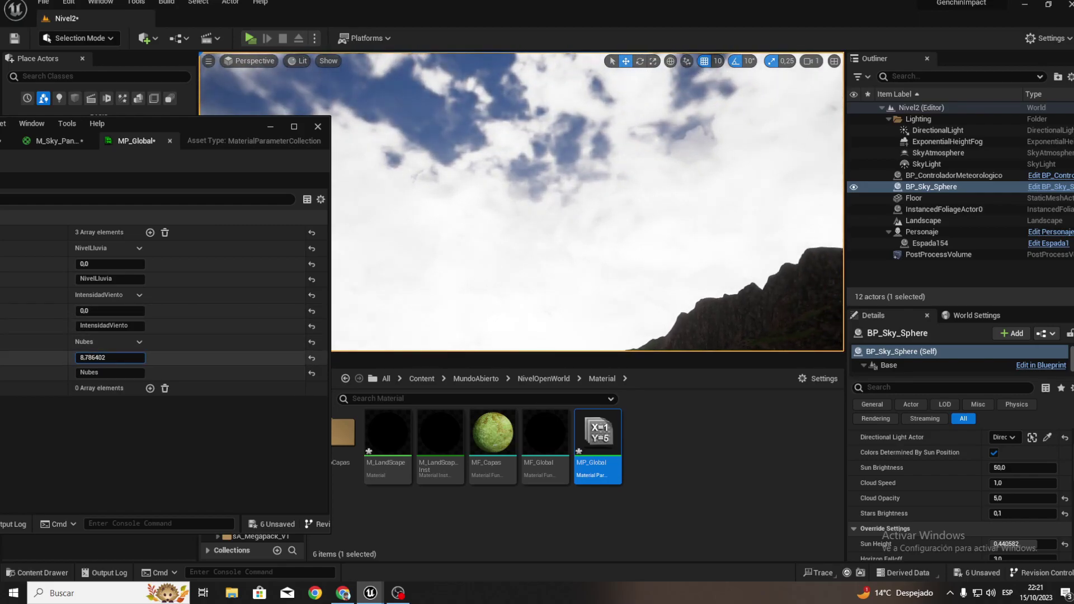
mouse_move(110, 357)
mouse_down()
mouse_move(56, 358)
mouse_move(129, 358)
mouse_up()
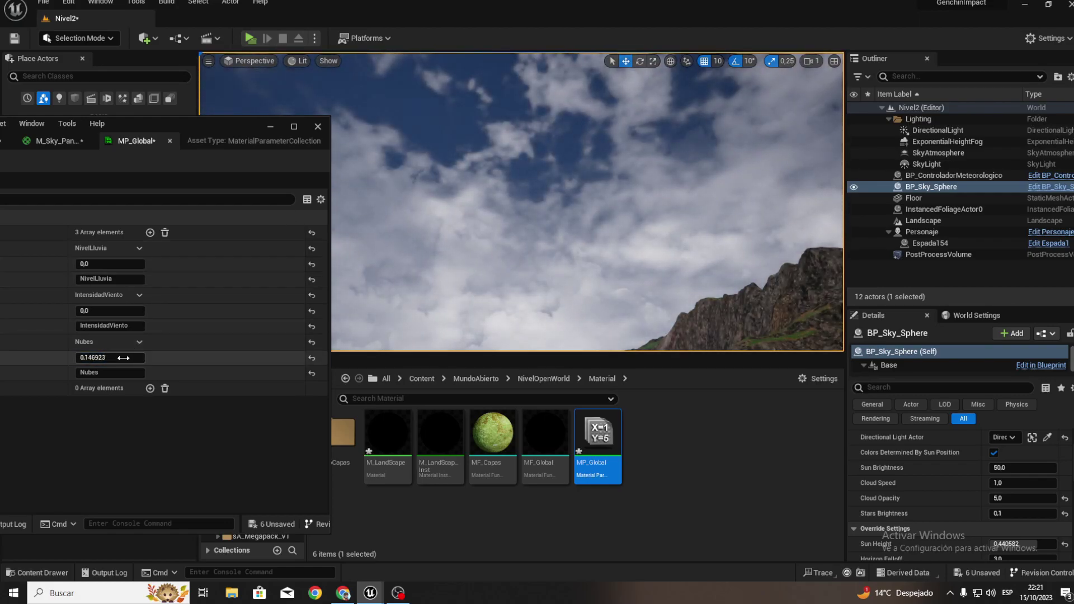
Try Nubes values of 0,1, 0,01, about 5, 0,035 and 0,6, settling back on 0,1.
click(102, 356)
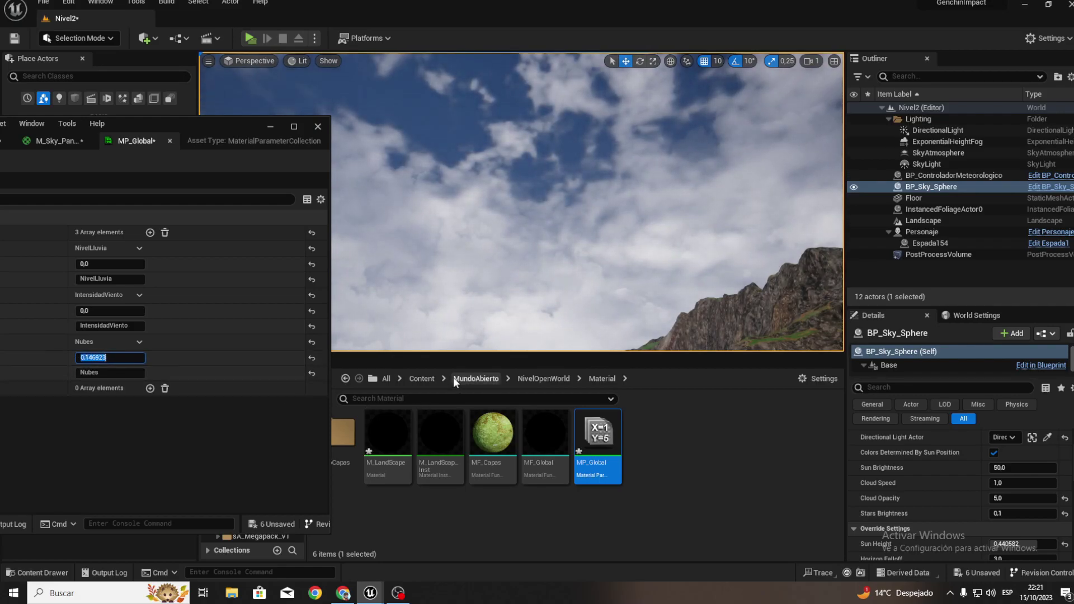
text(0.,1)
key(Return)
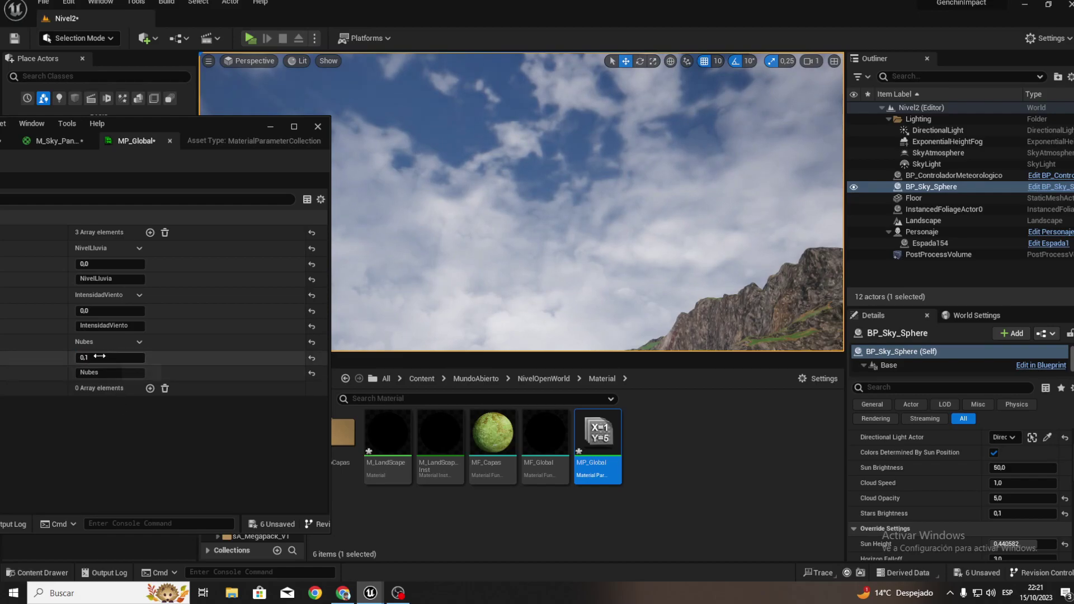
text(,01)
key(Return)
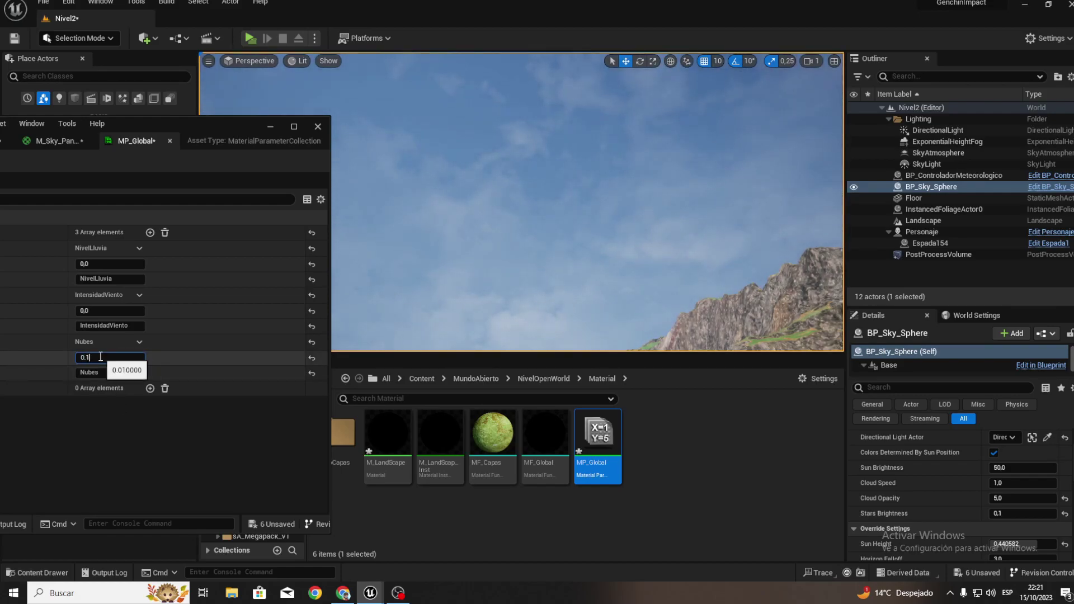
key(Return)
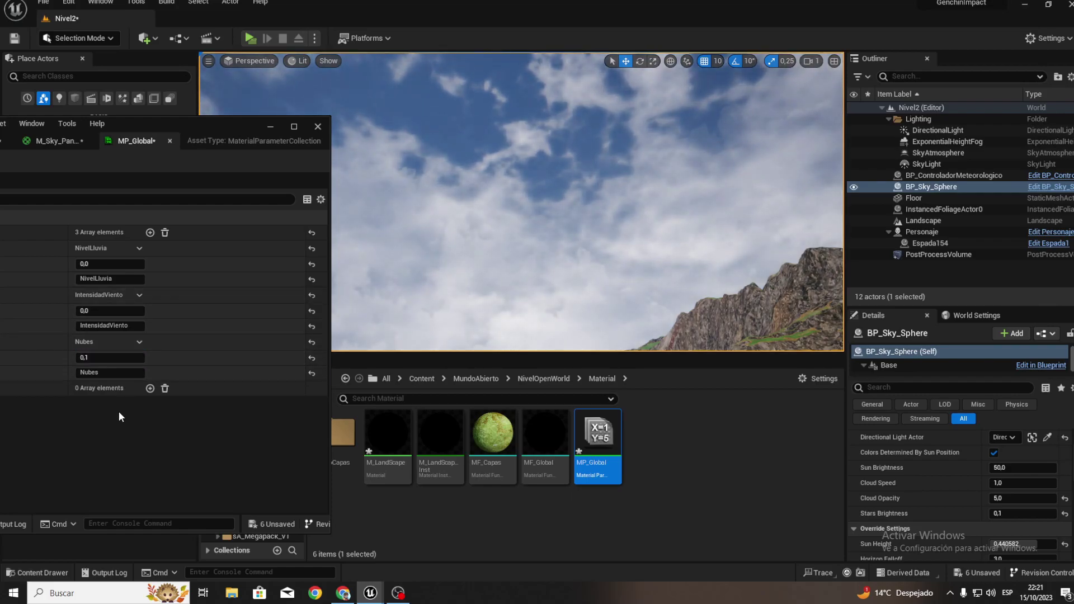
mouse_move(101, 357)
mouse_down()
mouse_move(145, 357)
mouse_move(100, 358)
mouse_move(111, 357)
mouse_up()
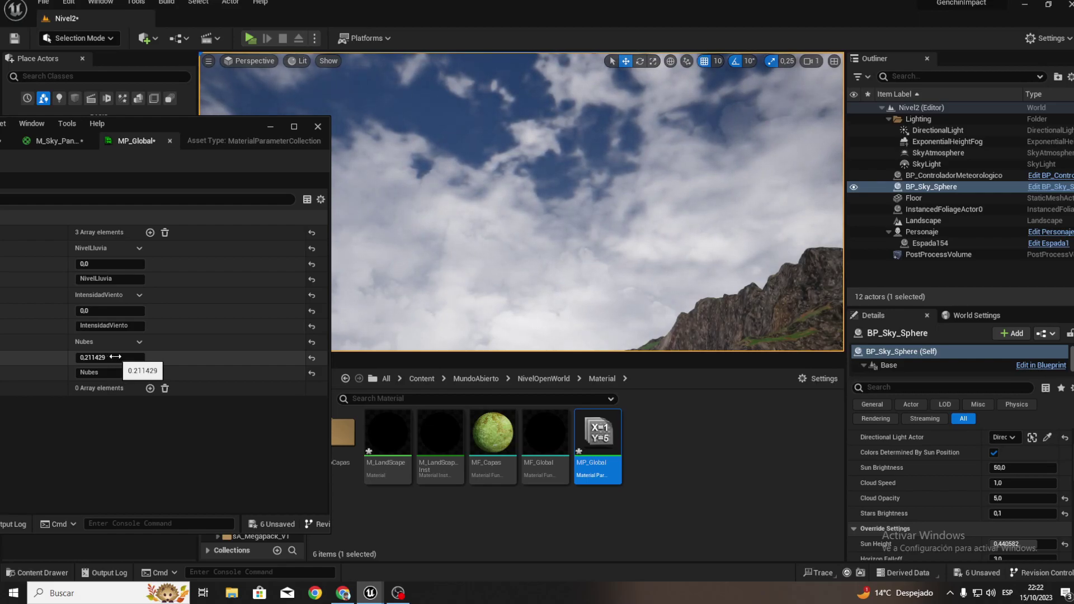
drag(115, 357, 110, 357)
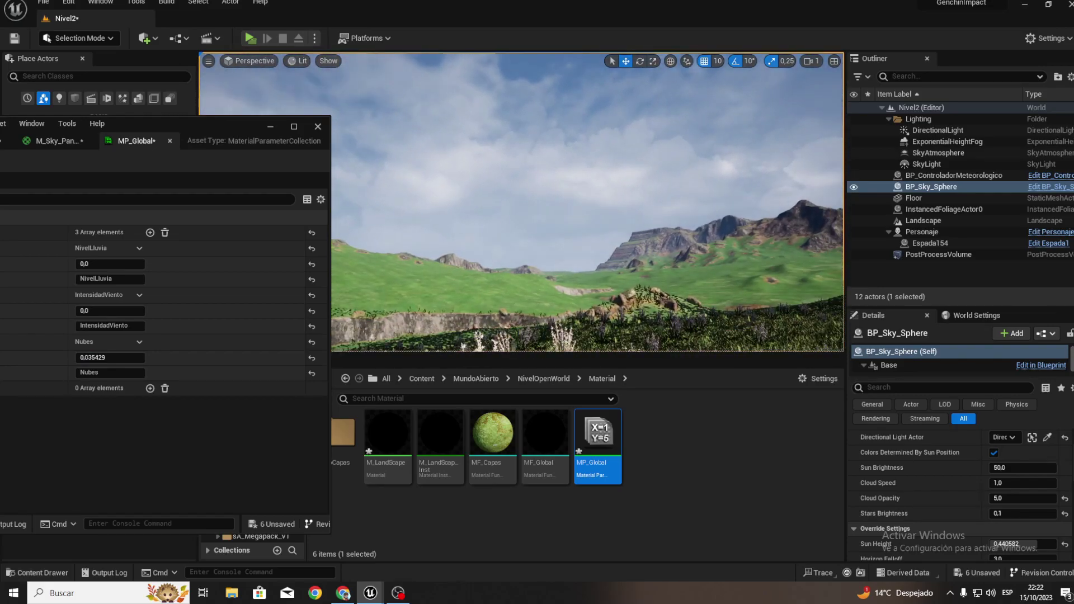
mouse_move(109, 357)
mouse_down()
mouse_move(140, 357)
mouse_move(100, 356)
mouse_up()
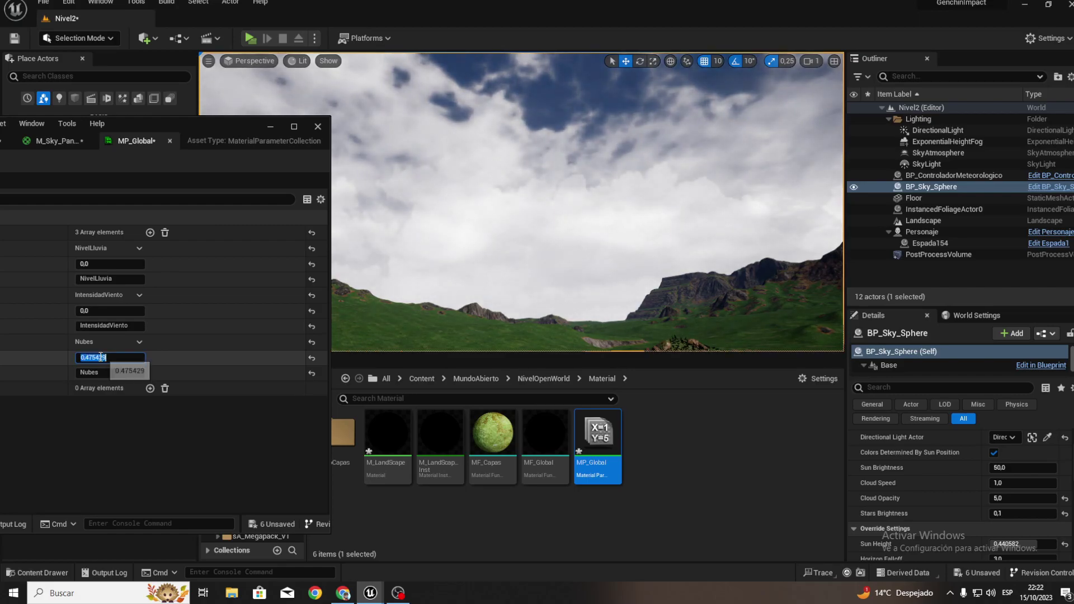
text(.1)
key(Return)
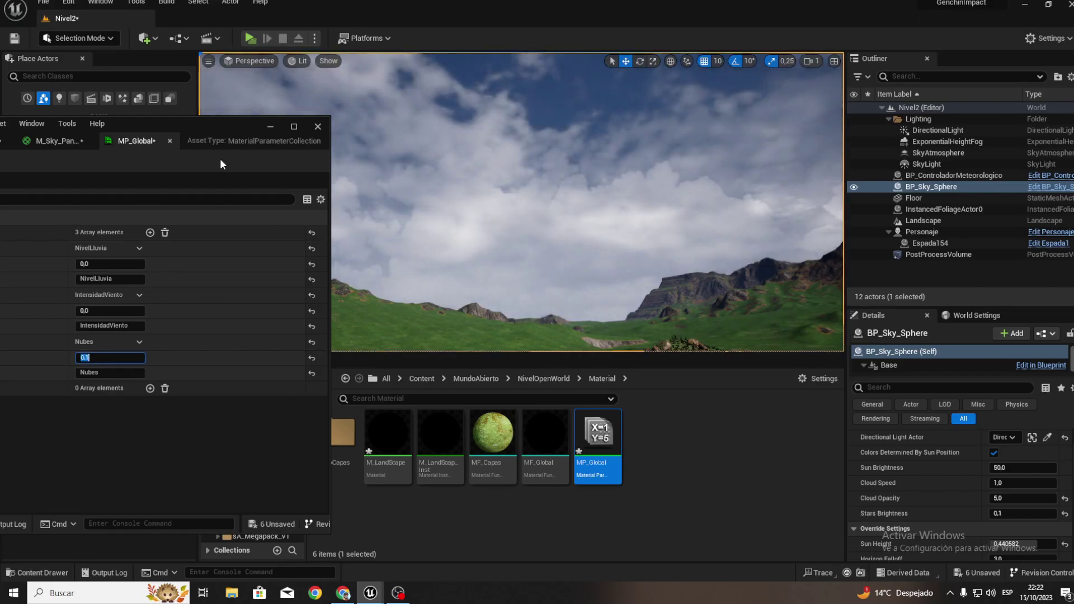
Set BP_Sky_Sphere's Cloud Opacity to 11,0 while looking at the sky.
right_drag(463, 185, 463, 140)
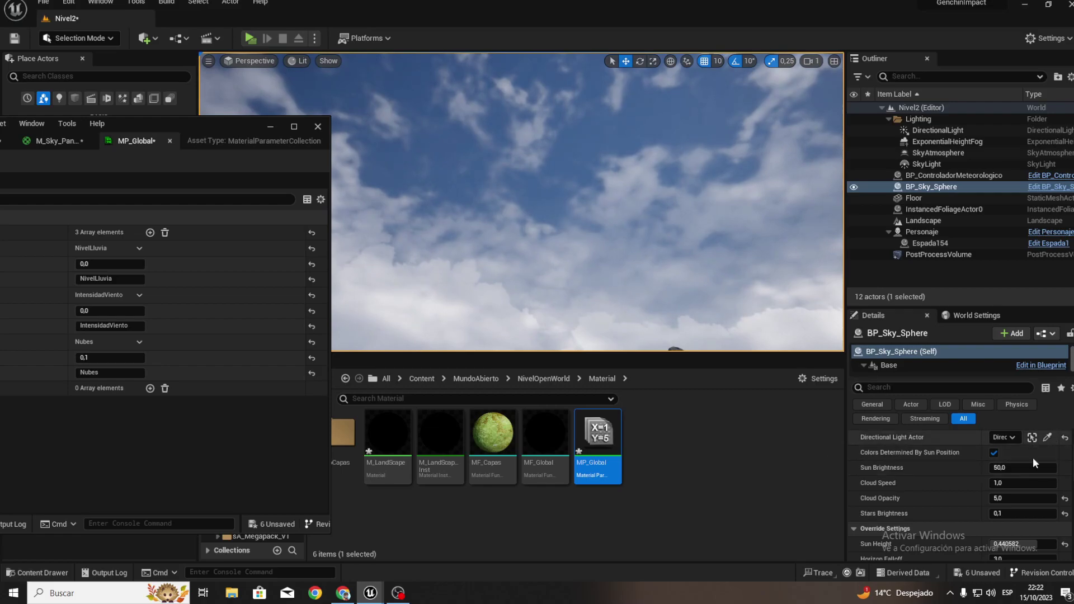
click(1009, 499)
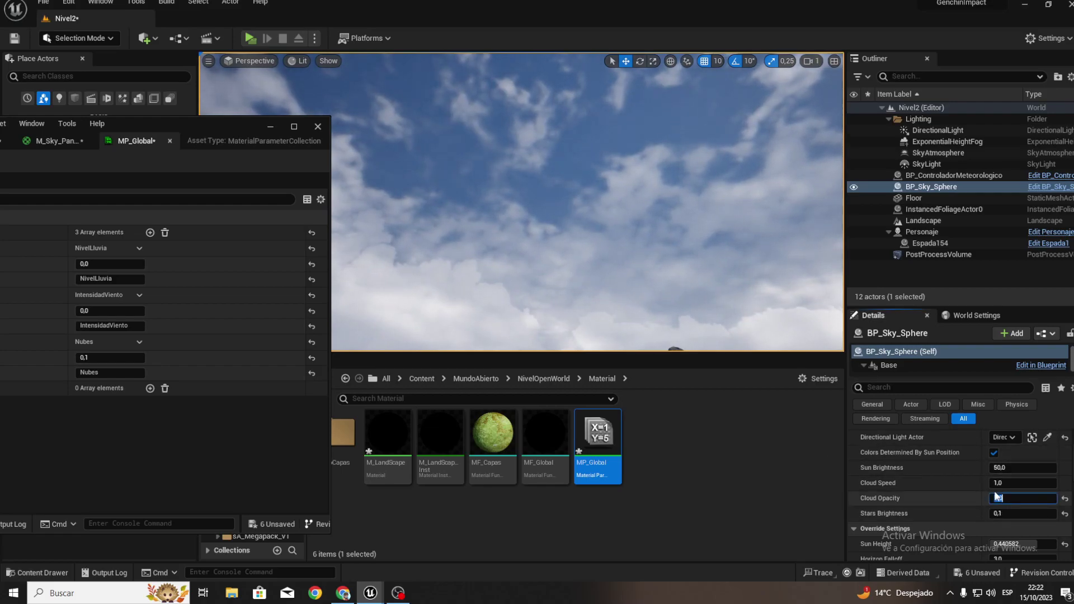
text(11)
key(Return)
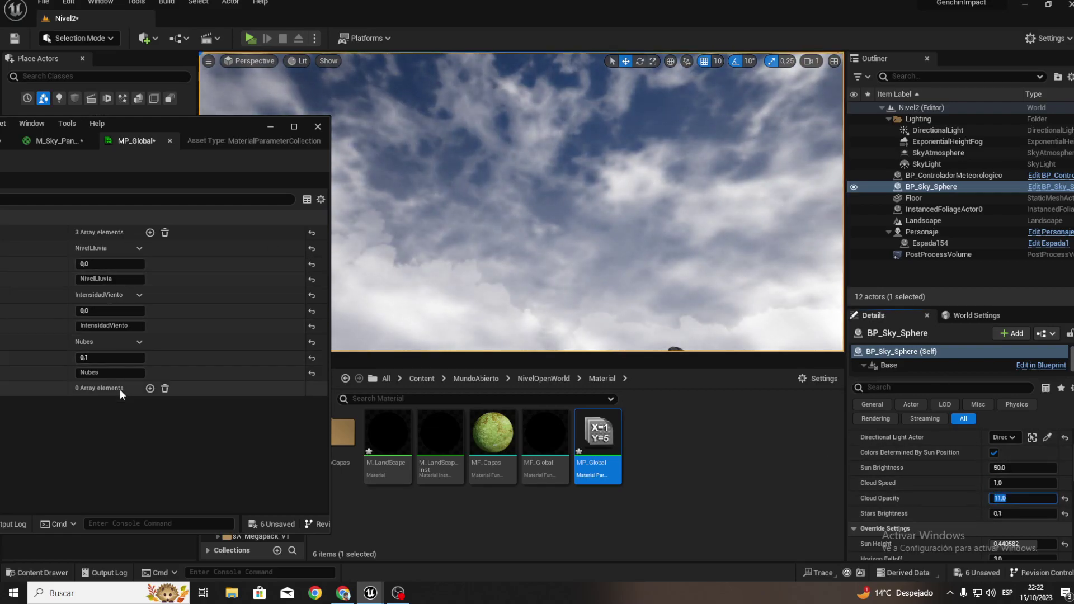
Raise Nubes to about 0,55, check the mountain ridge, then set Nubes to 1,0.
drag(106, 360, 135, 360)
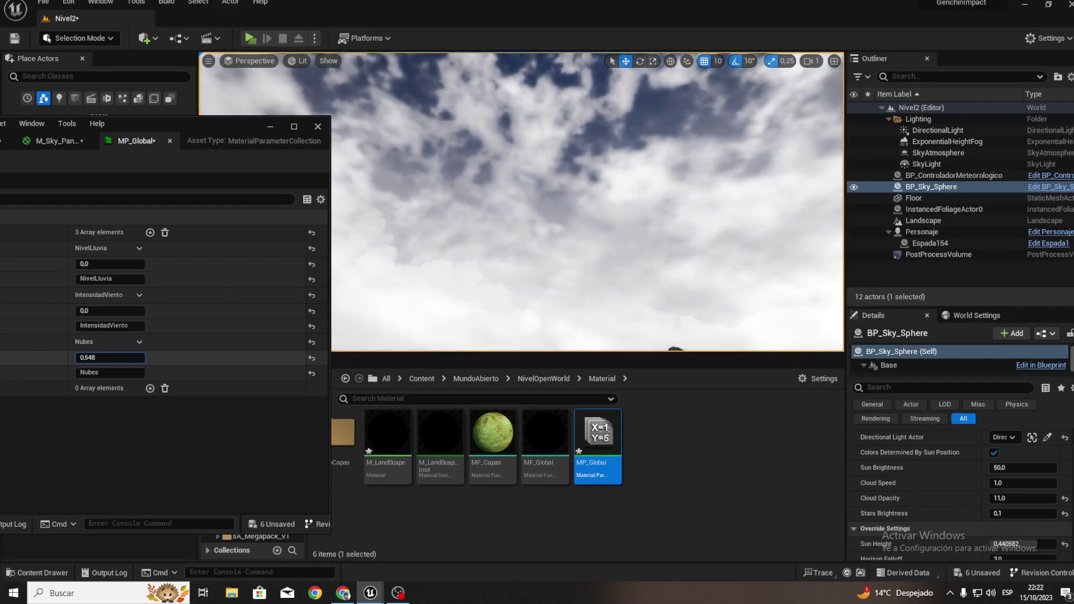
mouse_move(559, 224)
right_down()
mouse_move(559, 213)
mouse_move(559, 246)
mouse_move(559, 201)
right_up()
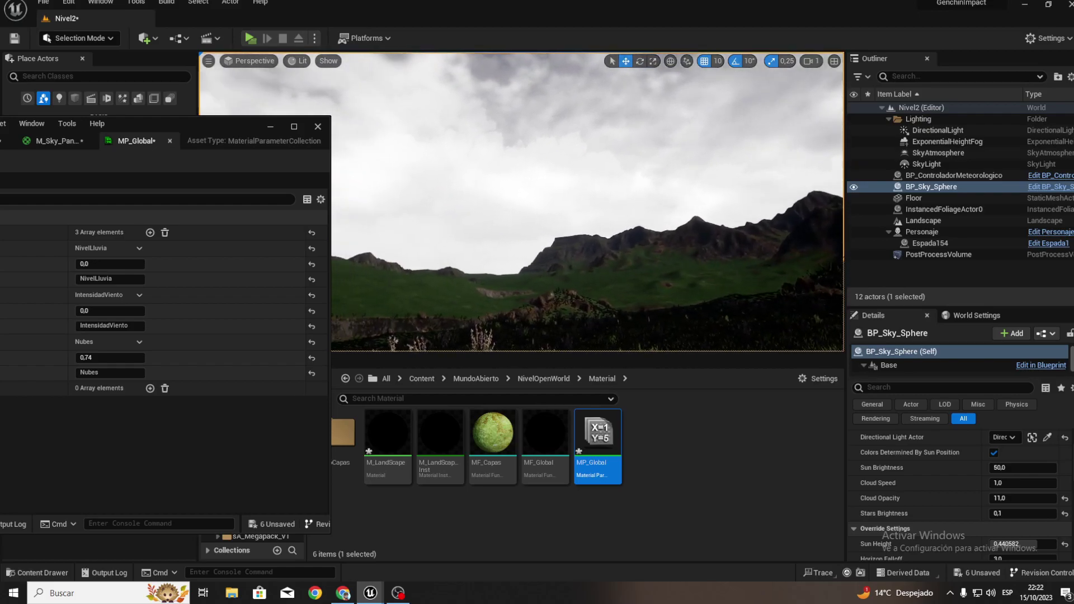
mouse_move(559, 201)
right_down()
mouse_move(559, 234)
mouse_move(582, 251)
right_up()
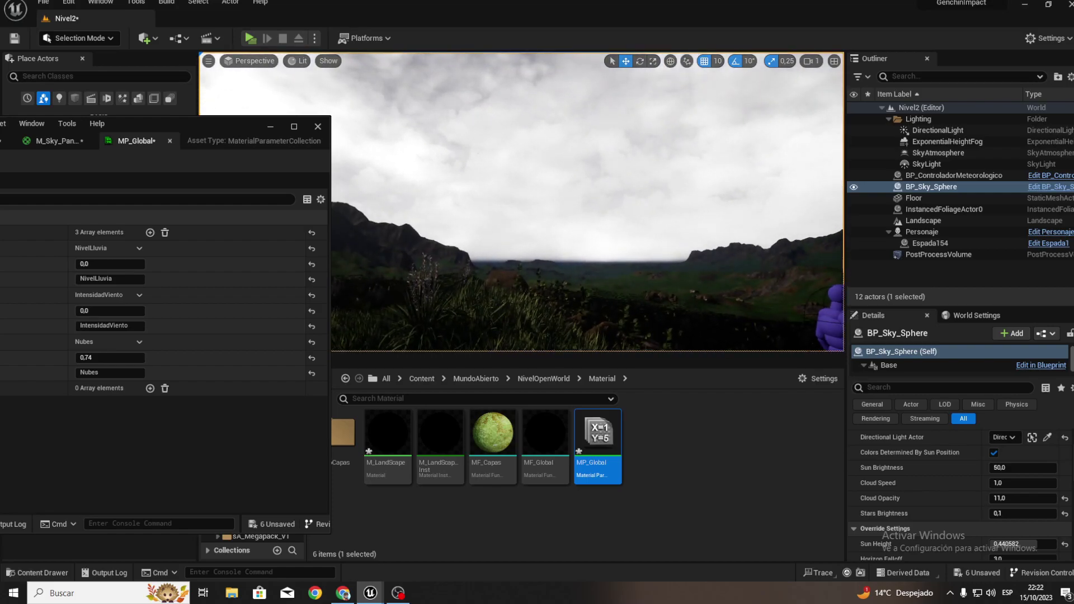
click(98, 359)
text(1)
key(Return)
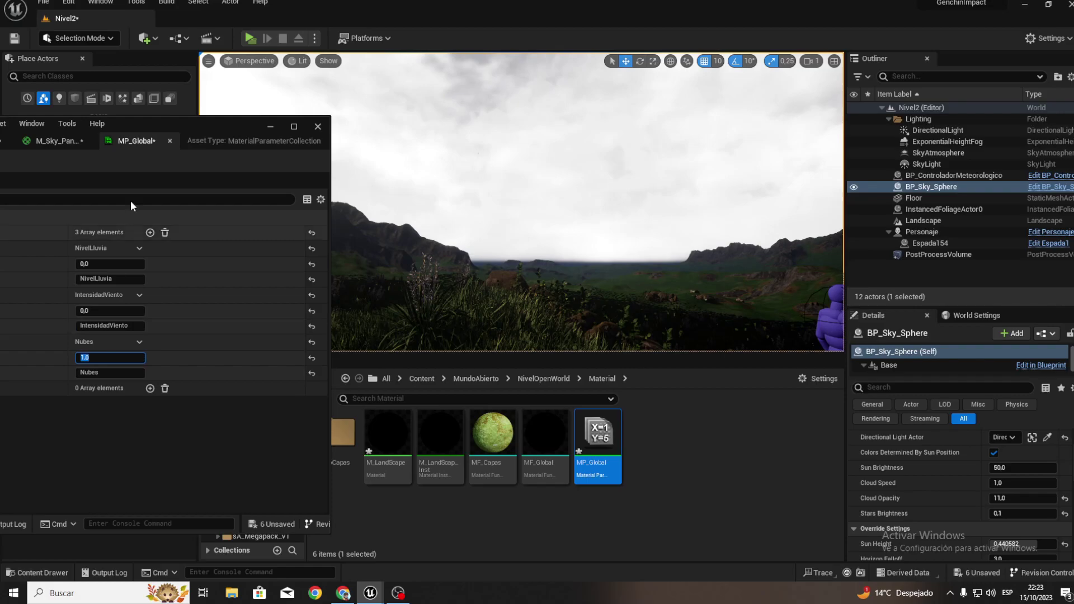
drag(176, 127, 396, 159)
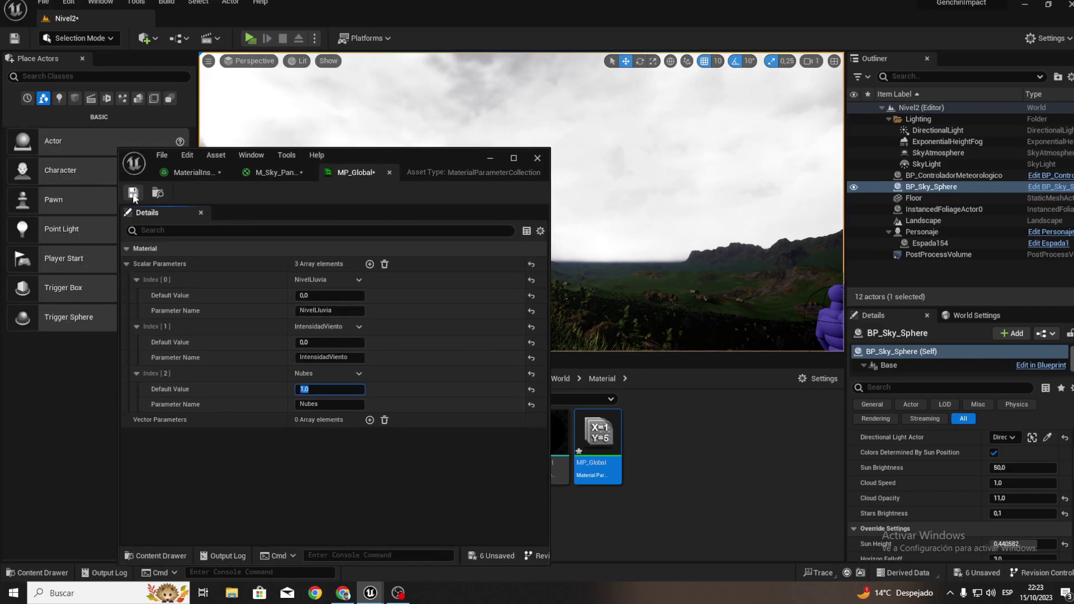
Set BP_Sky_Sphere's Cloud Opacity to 0,7 to clear the sky.
click(487, 158)
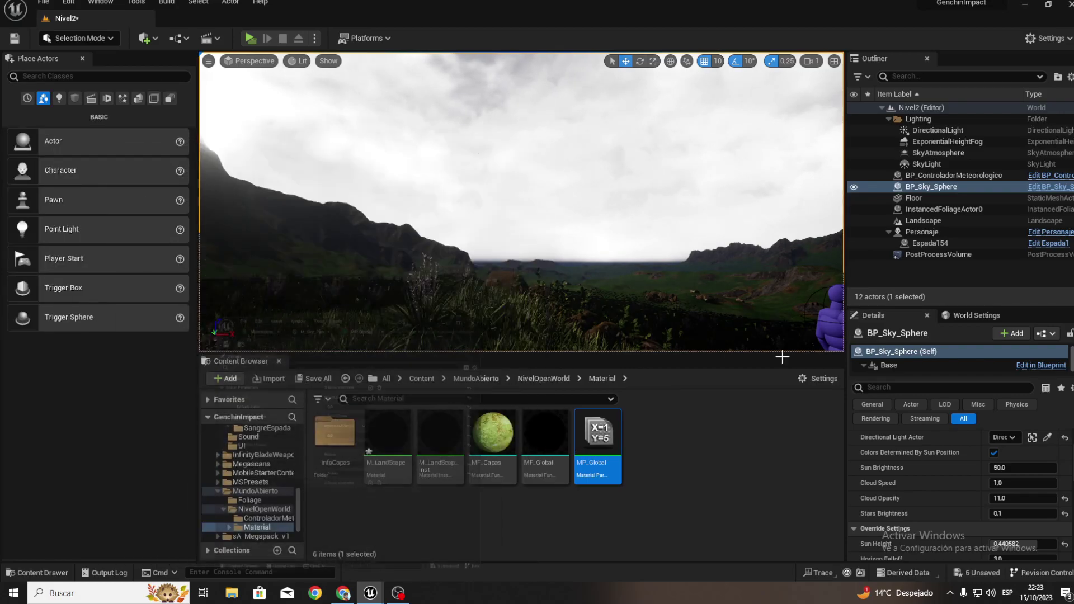
click(1041, 503)
text(0)
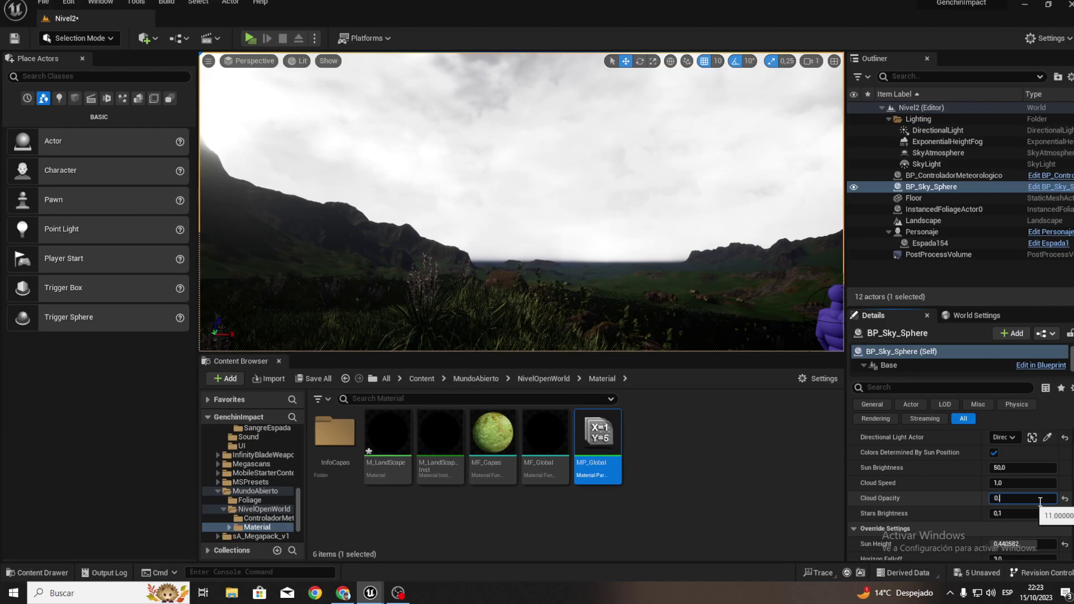
text(,7)
key(Return)
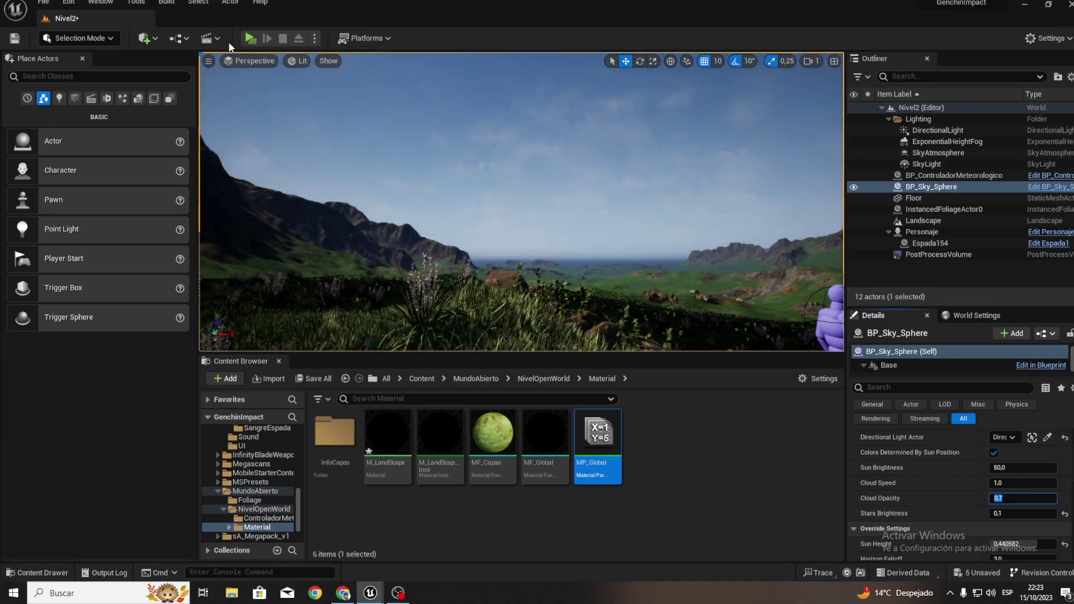
Select the BP_ControladorMeteorologico actor and open its blueprint for editing.
click(644, 480)
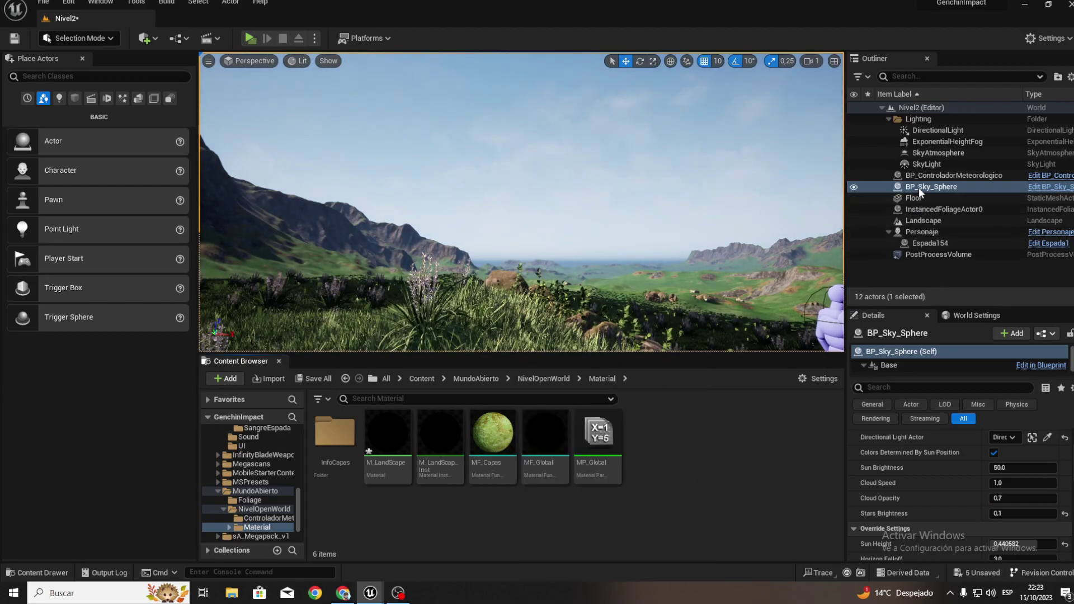
click(930, 176)
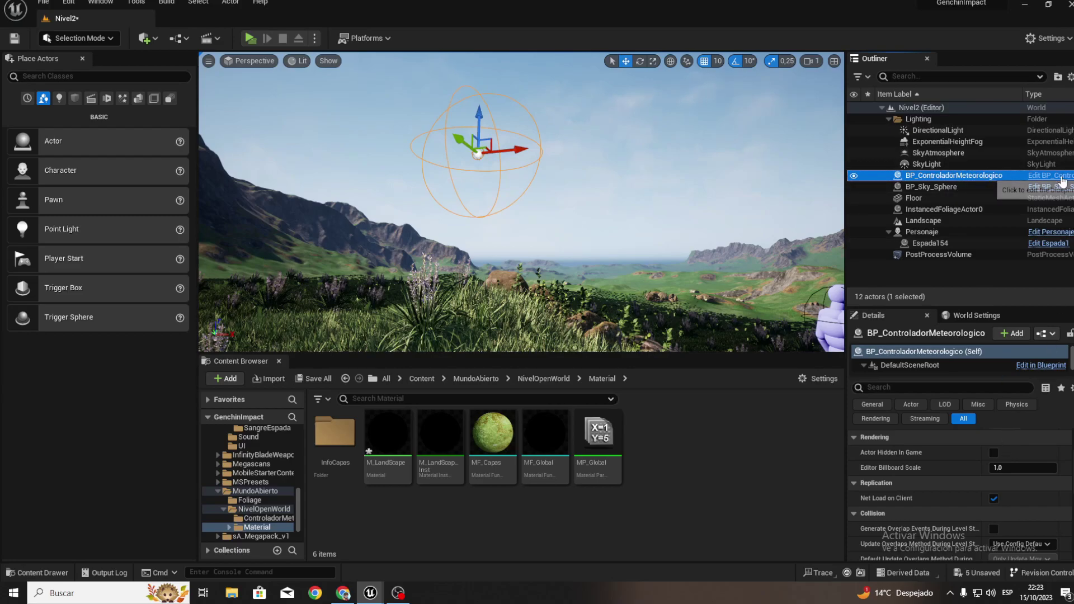
click(1061, 176)
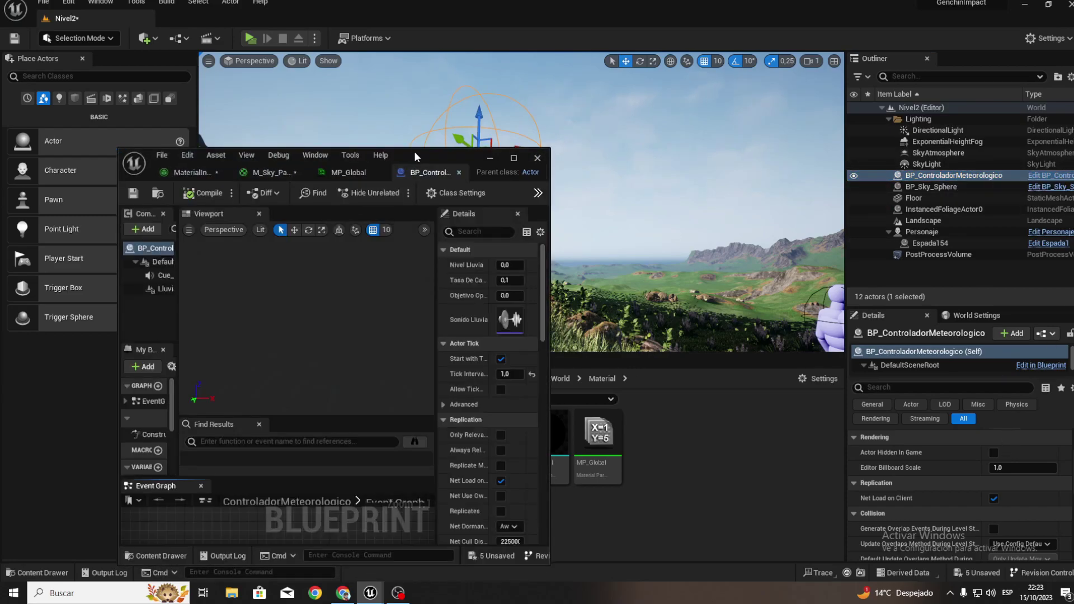
Maximize the Blueprint editor and dock the Event Graph beside the Viewport.
double_click(414, 151)
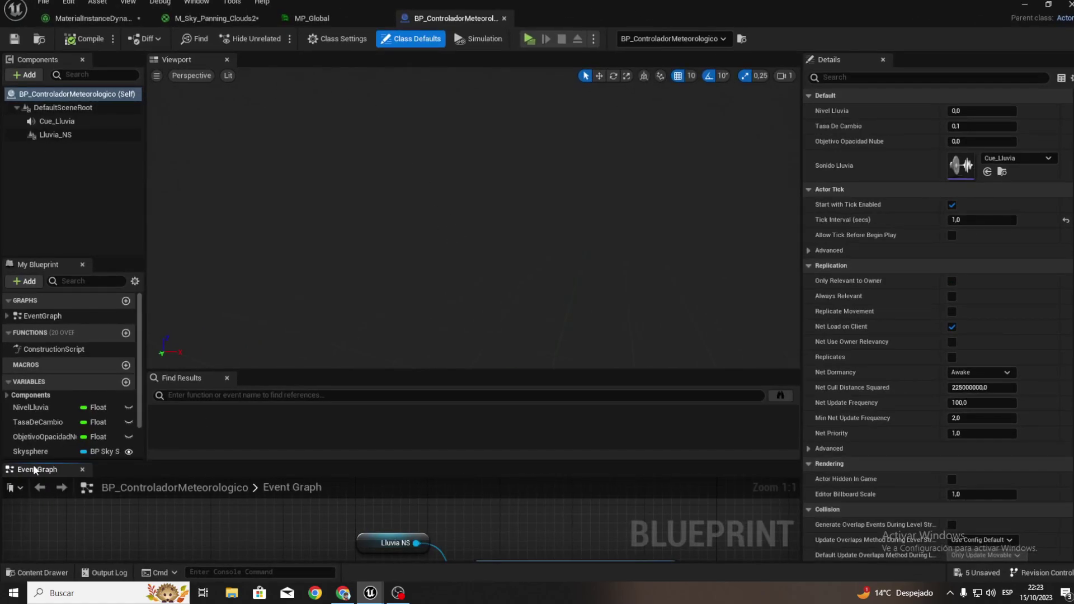
drag(27, 472, 348, 59)
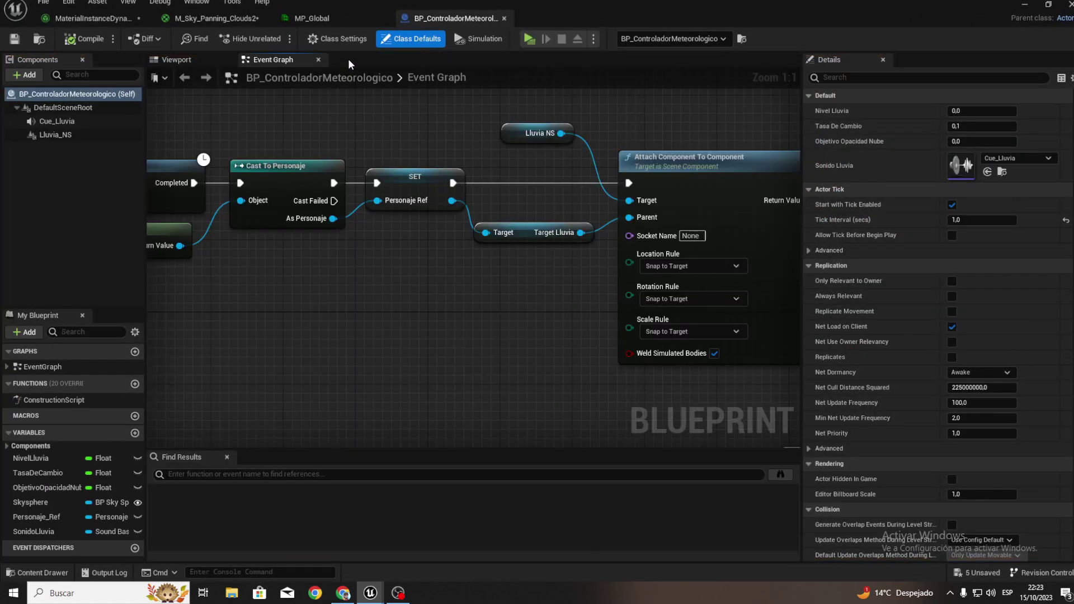
scroll(616, 341, down, 1)
scroll(615, 341, down, 3)
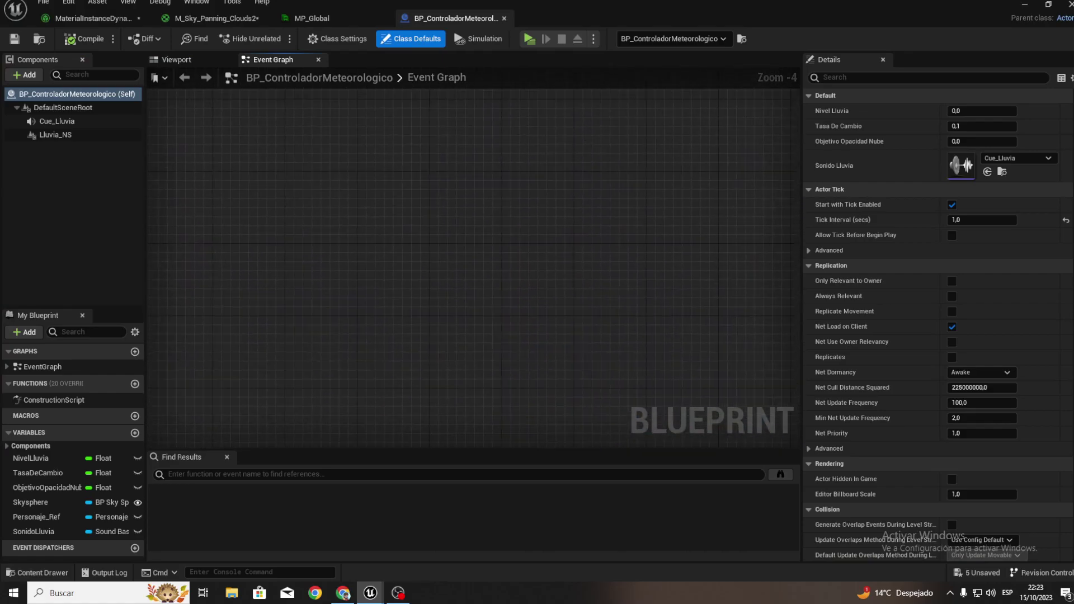
right_drag(616, 340, 654, 179)
right_drag(515, 249, 438, 329)
scroll(292, 253, down, 3)
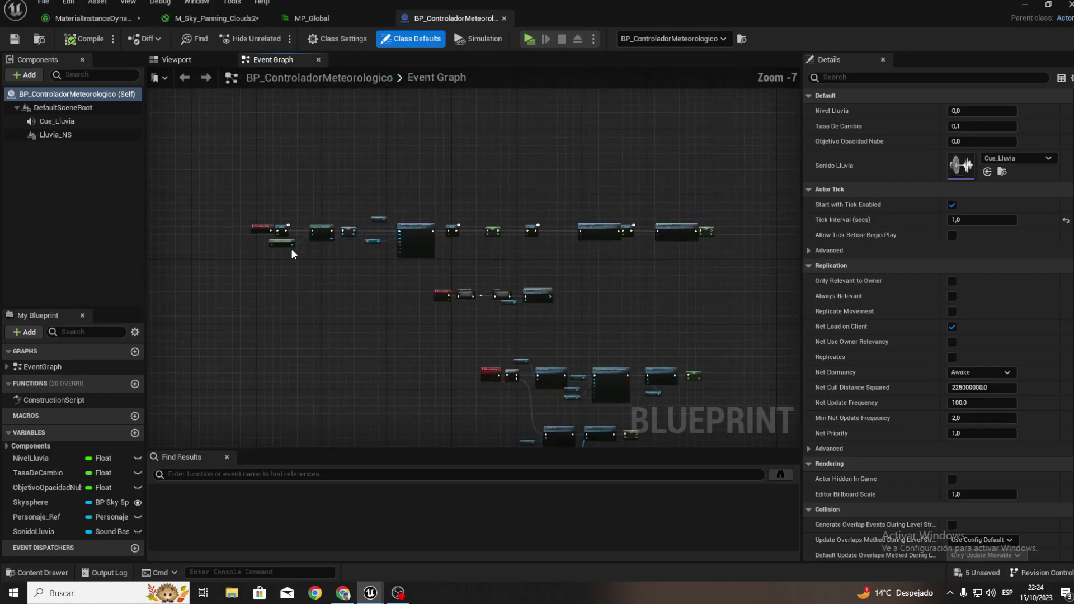
Shift the upper Event Tick node row to the right.
drag(253, 190, 727, 274)
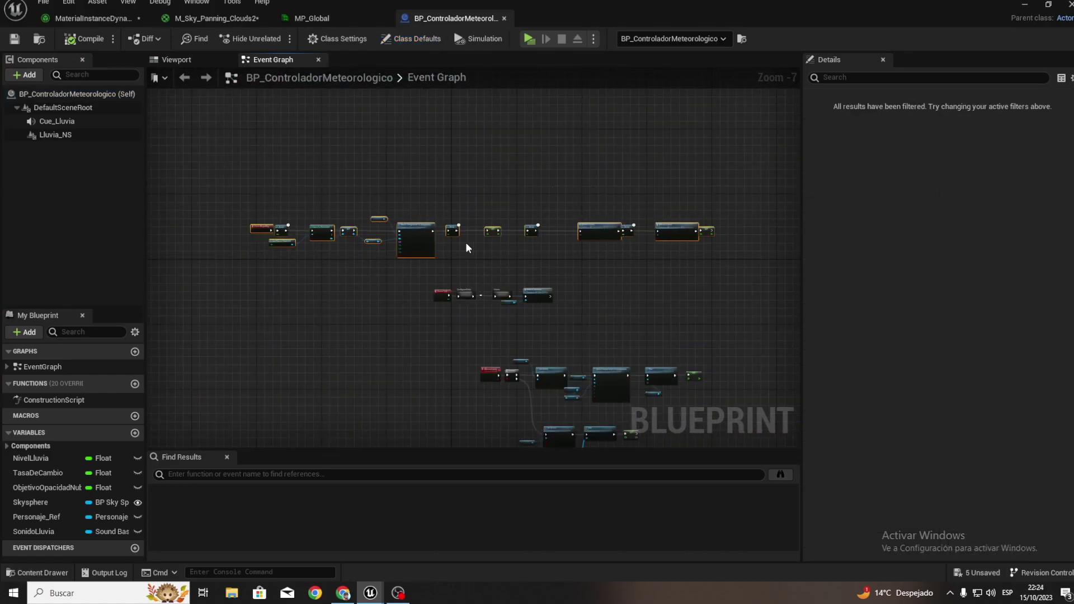
drag(422, 239, 581, 241)
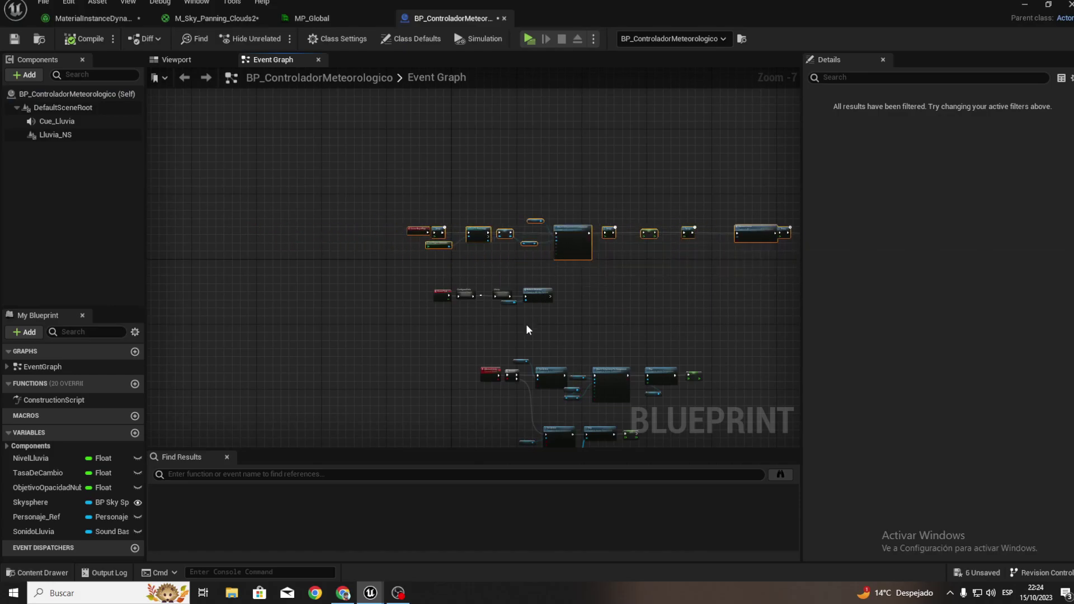
scroll(526, 328, up, 3)
scroll(525, 324, up, 3)
click(429, 159)
mouse_move(428, 159)
right_down()
mouse_move(497, 316)
mouse_move(515, 328)
right_up()
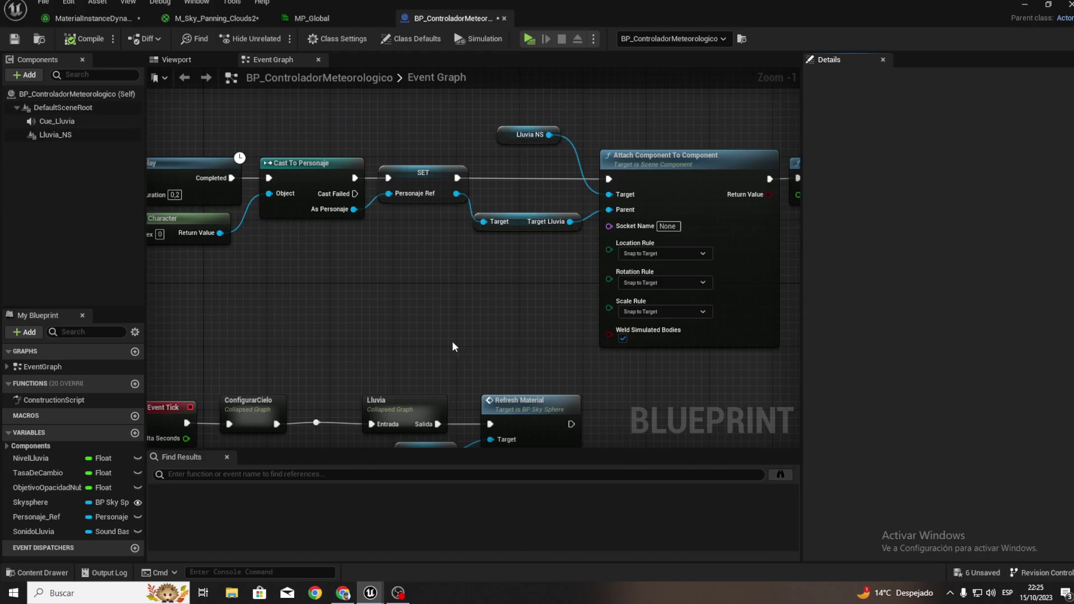
right_drag(452, 347, 533, 254)
scroll(510, 280, up, 1)
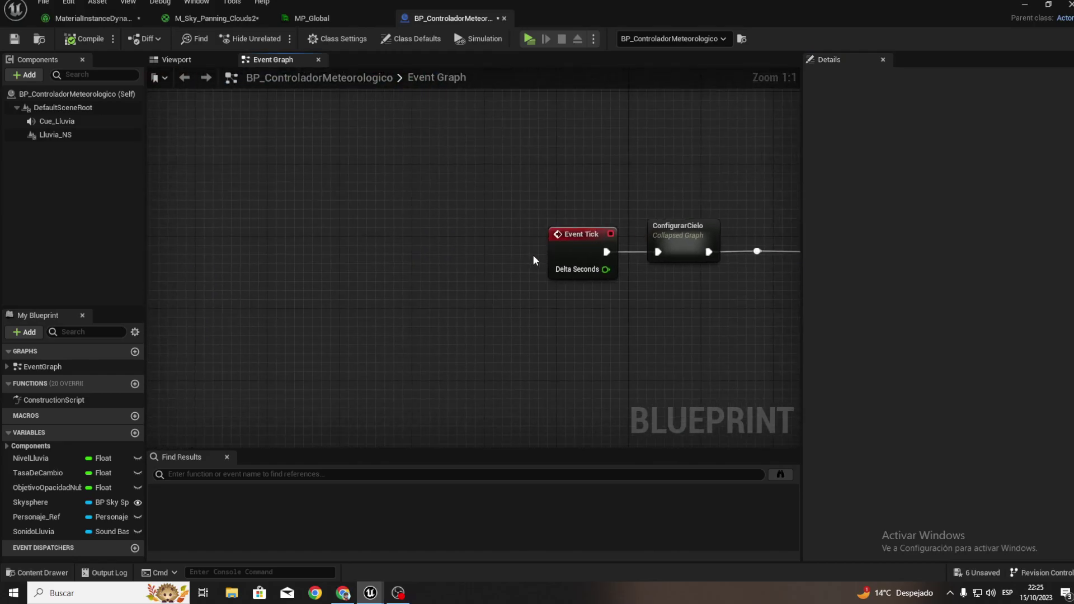
Duplicate the ConfigurarCielo collapsed graph and place the copy right after Event Tick.
drag(576, 234, 423, 218)
click(685, 232)
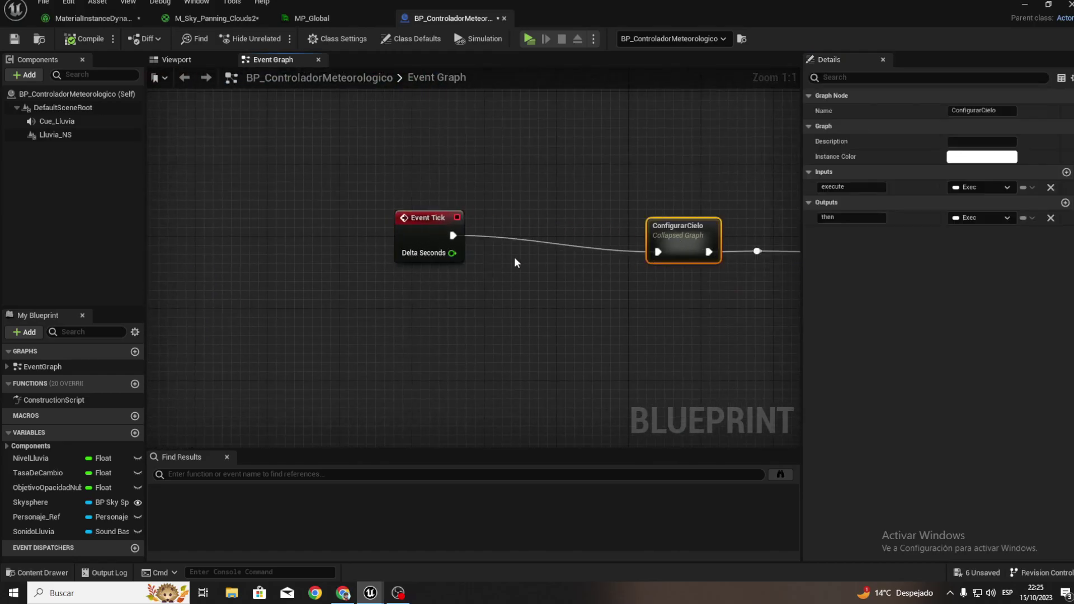
key(ctrl+c)
key(ctrl+v)
mouse_move(515, 263)
mouse_down()
mouse_move(517, 235)
mouse_move(514, 260)
mouse_move(678, 250)
mouse_move(658, 252)
mouse_up()
Rename the copied collapsed graph to ConfigurarColorDelCielo.
key(F2)
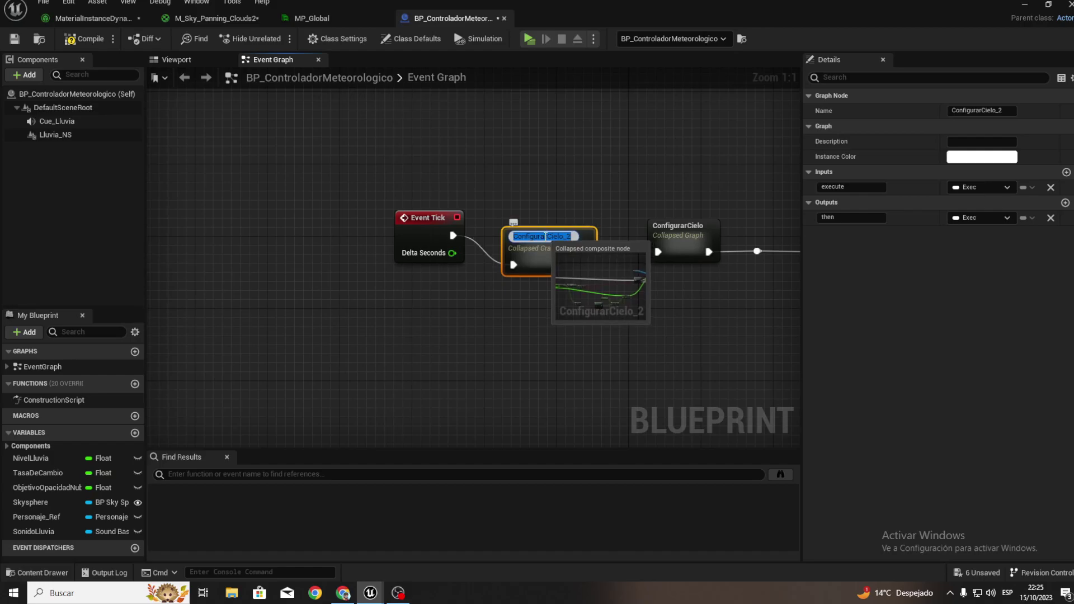
mouse_move(559, 242)
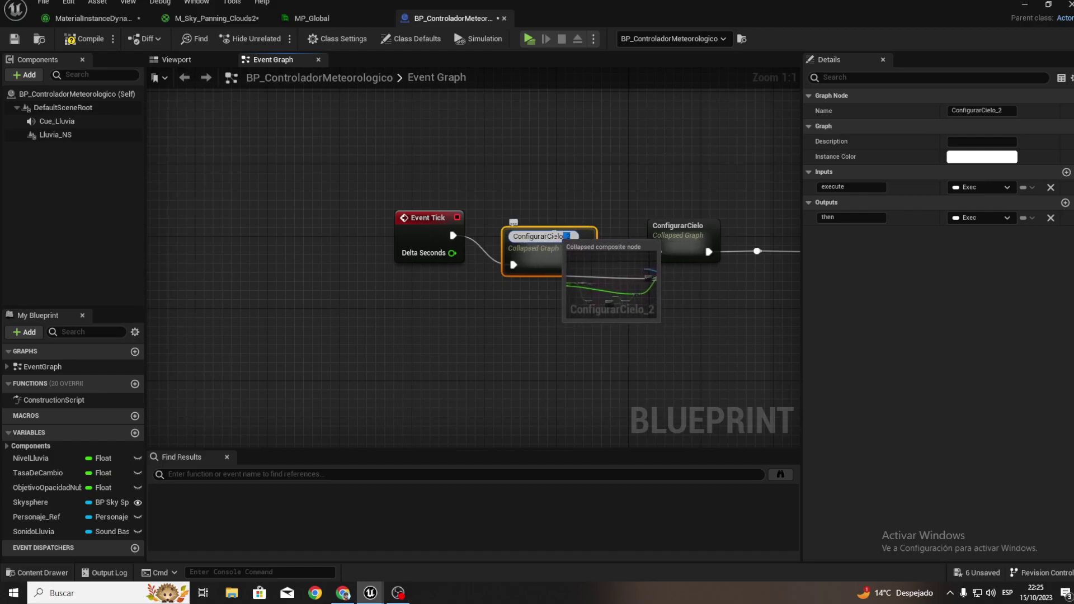
drag(545, 236, 602, 236)
text(Co)
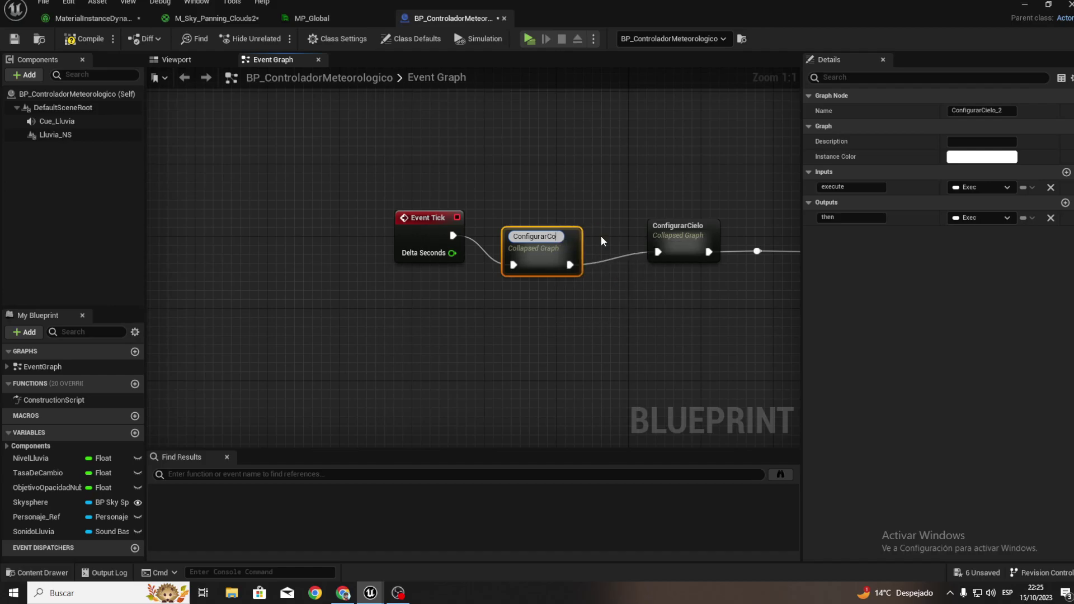
text(lorDe)
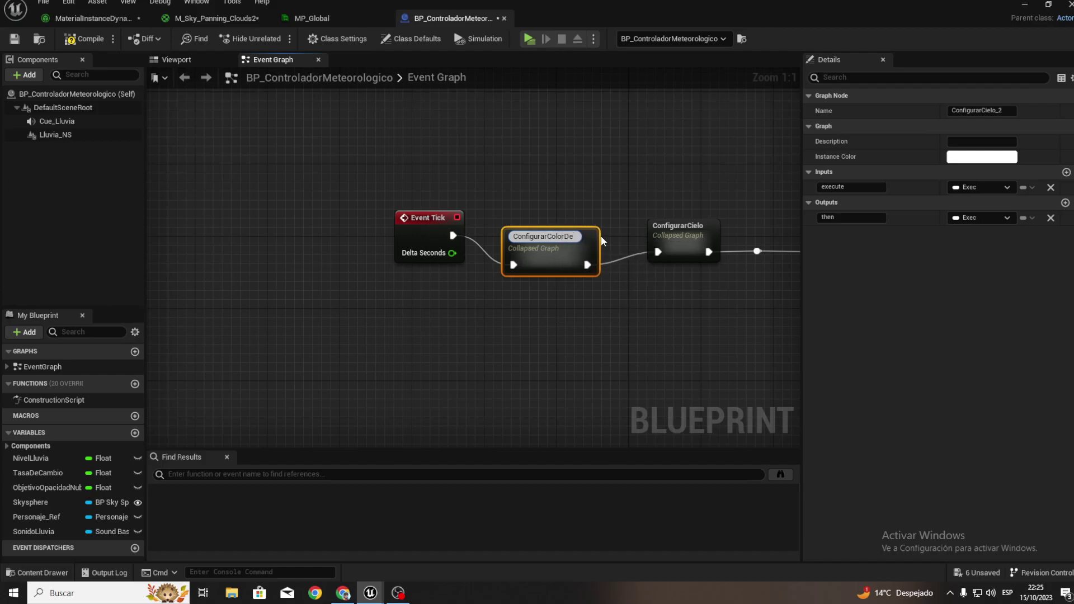
text(lCielo)
key(Return)
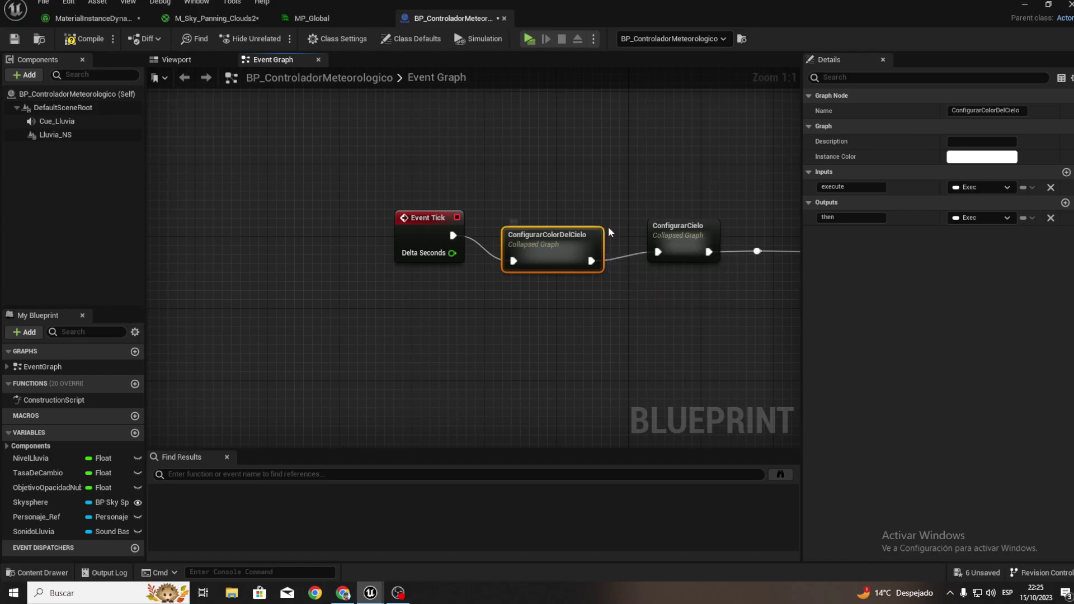
click(111, 462)
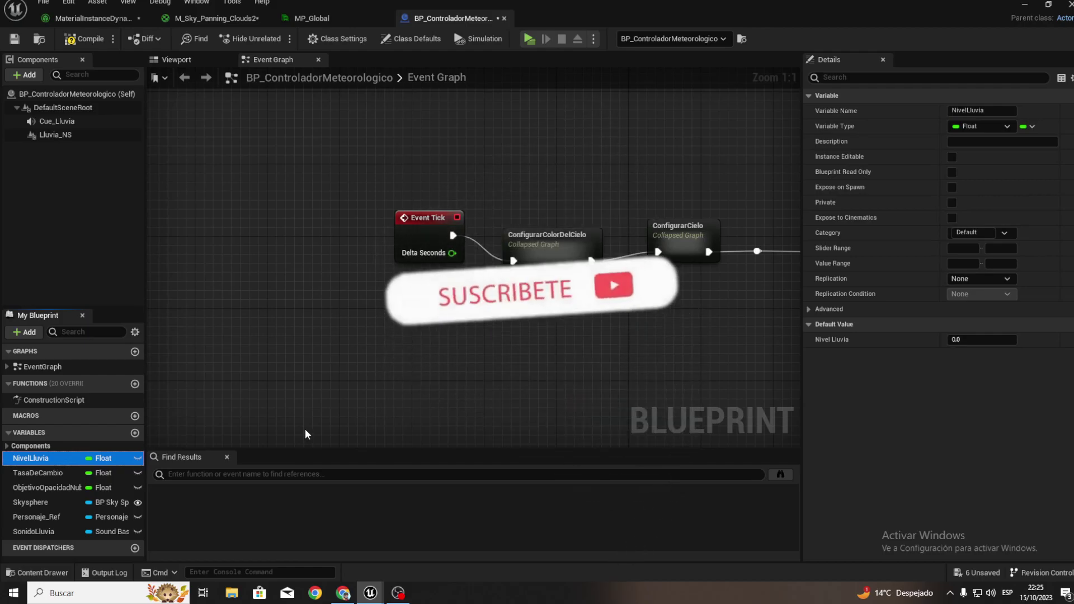
Duplicate NivelLluvia into a new NivelNubes variable and compile the blueprint.
key(ctrl+d)
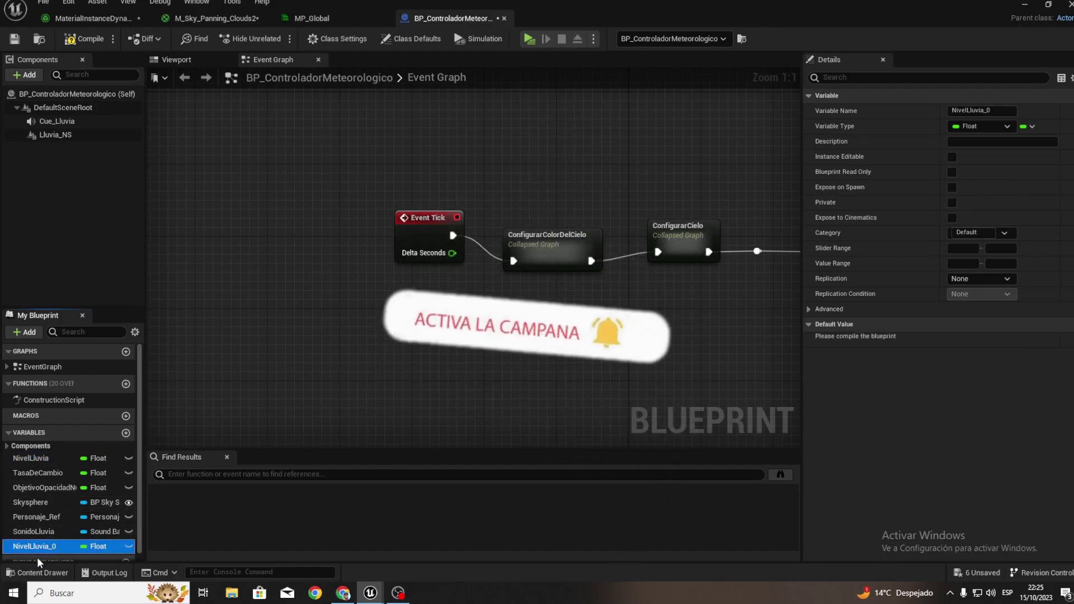
double_click(41, 546)
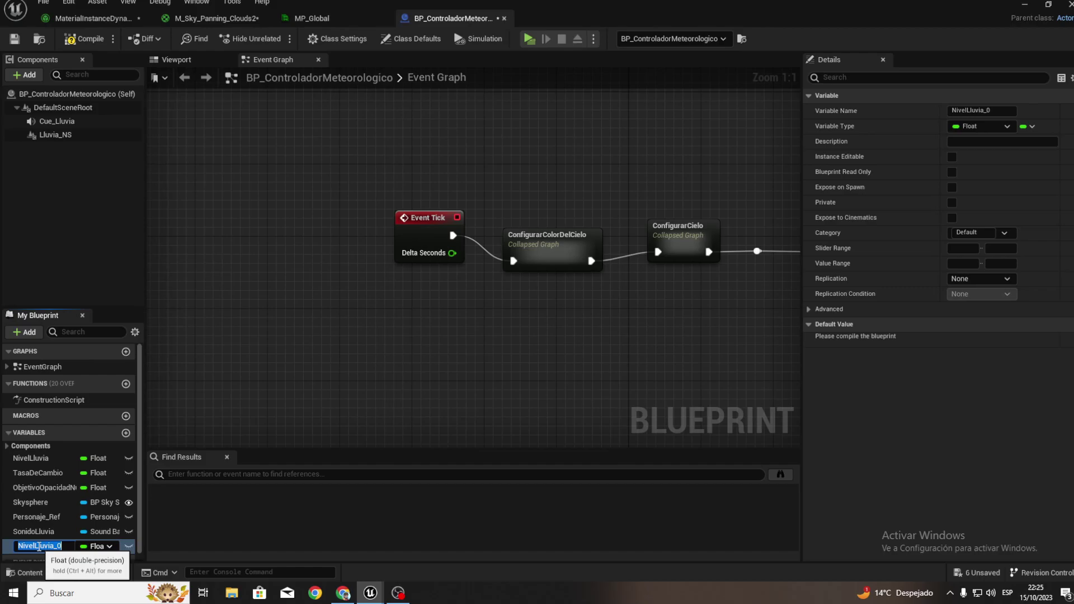
drag(38, 547, 93, 543)
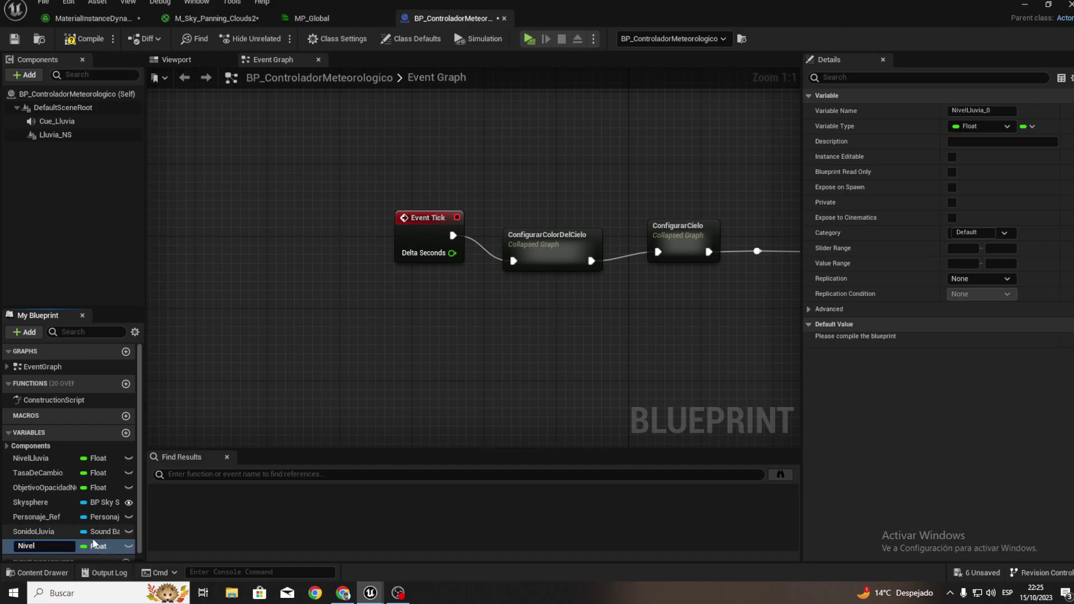
key(Return)
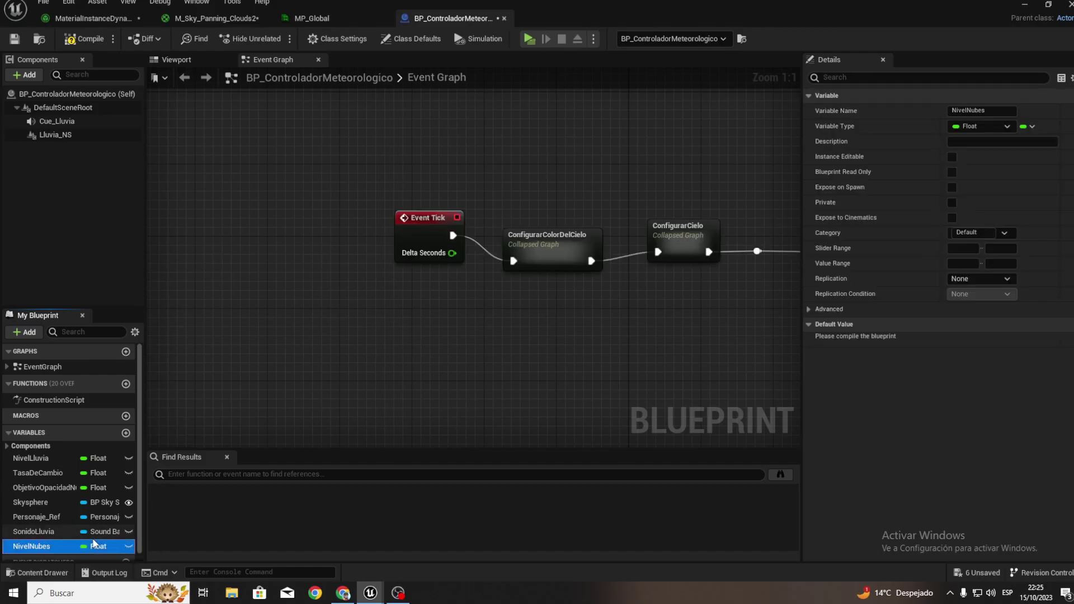
click(78, 39)
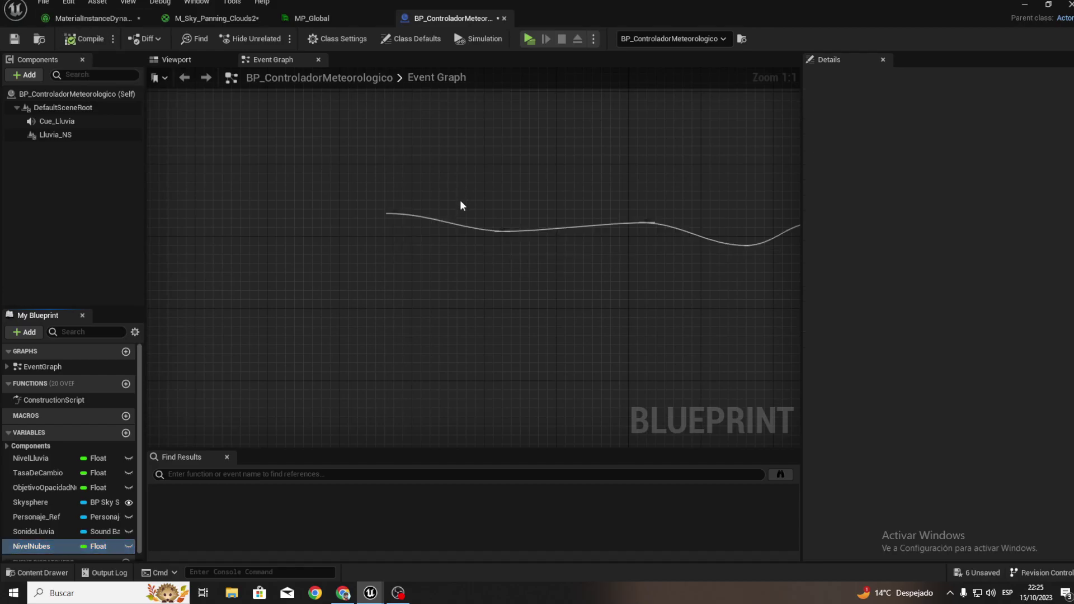
Straighten the Event Tick wiring and rename the collapsed graph to ConfigurarNivelNubes.
drag(556, 250, 547, 232)
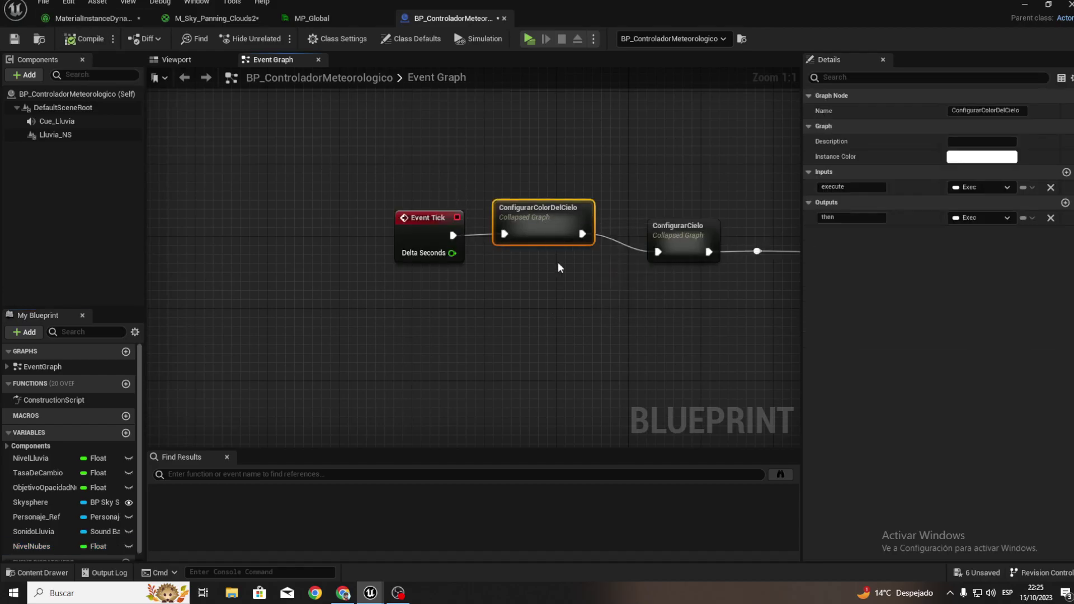
drag(367, 308, 543, 255)
key(q)
click(542, 226)
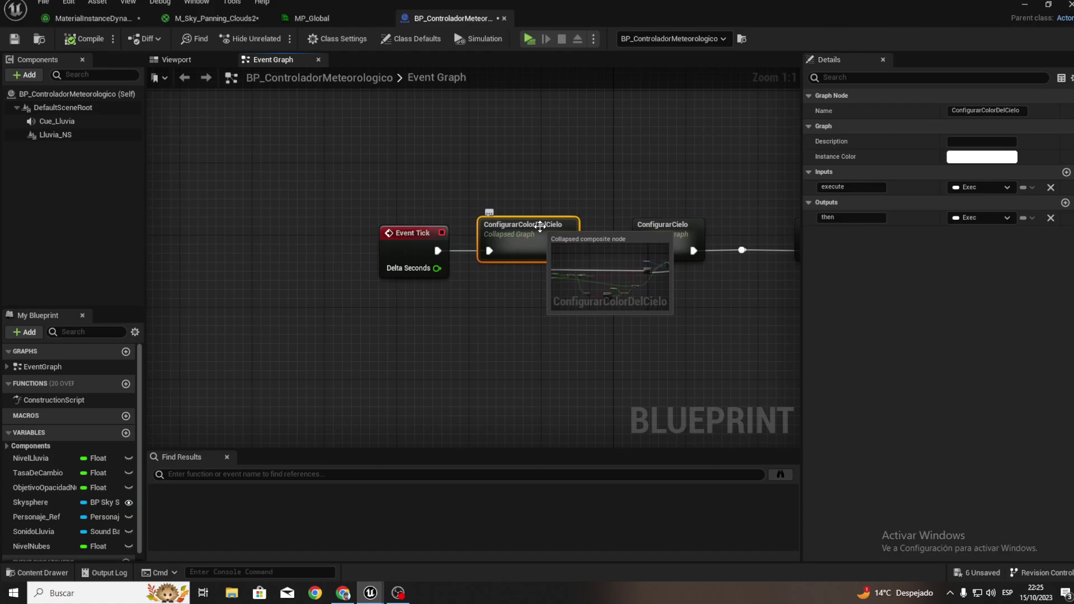
click(542, 226)
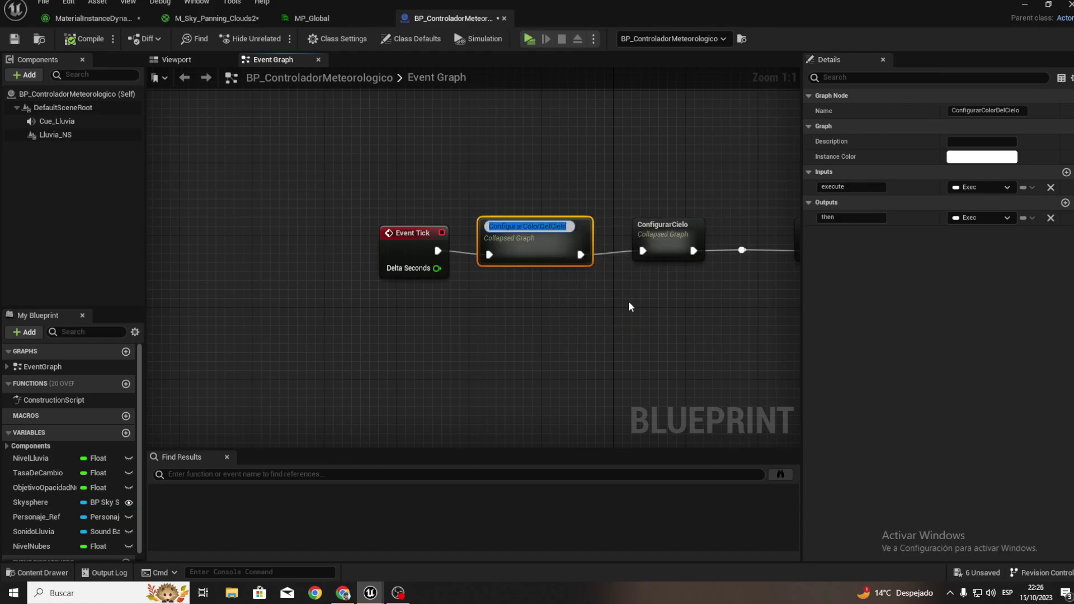
key(End)
key(BackSpace)
key(BackSpace)
key(BackSpace)
key(BackSpace)
key(BackSpace)
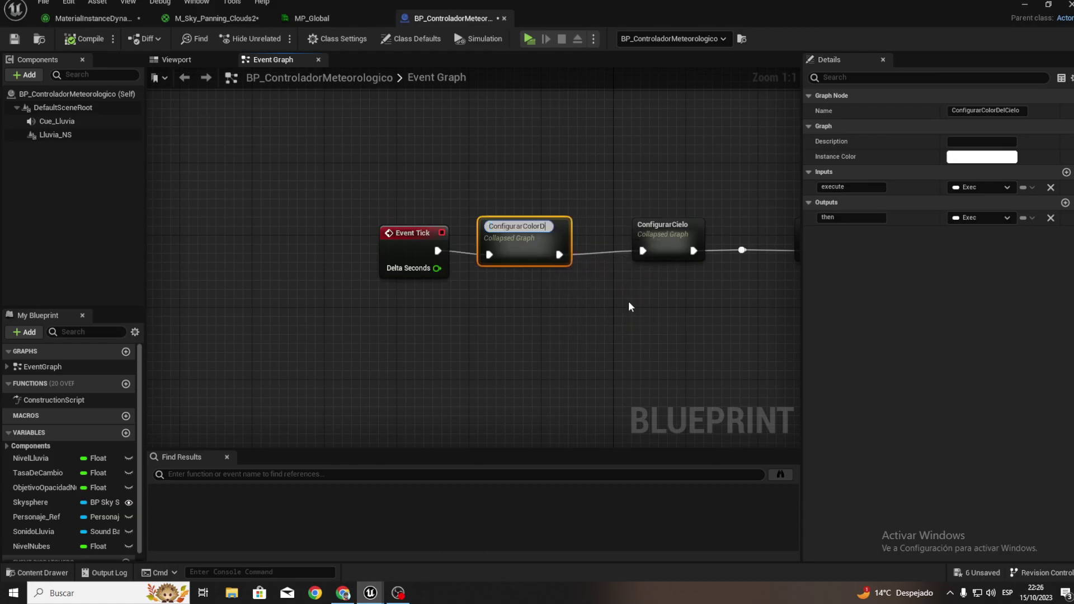
text(N)
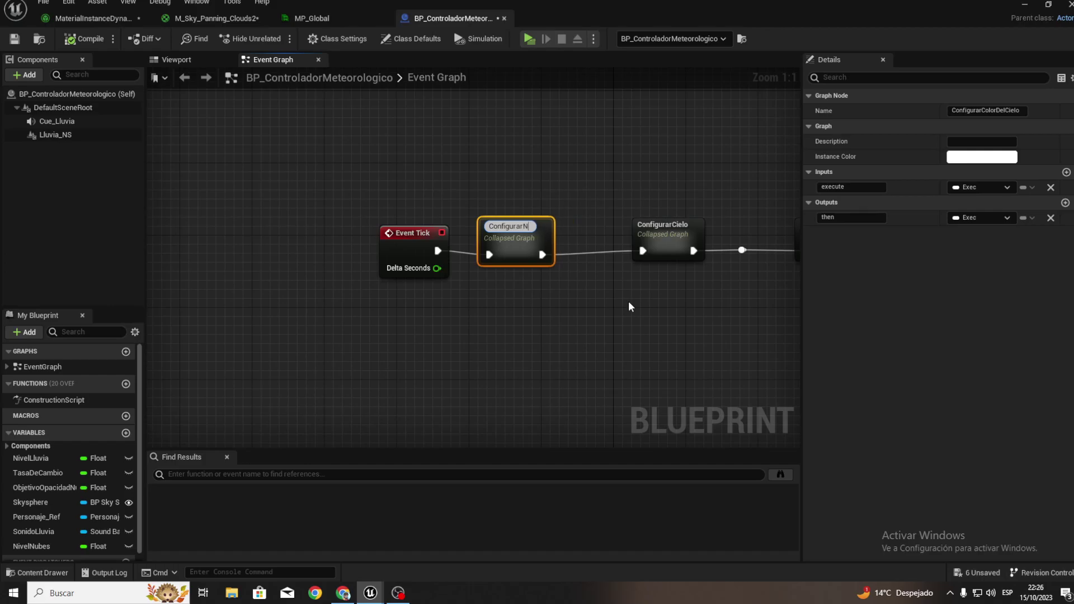
text(ivelNu)
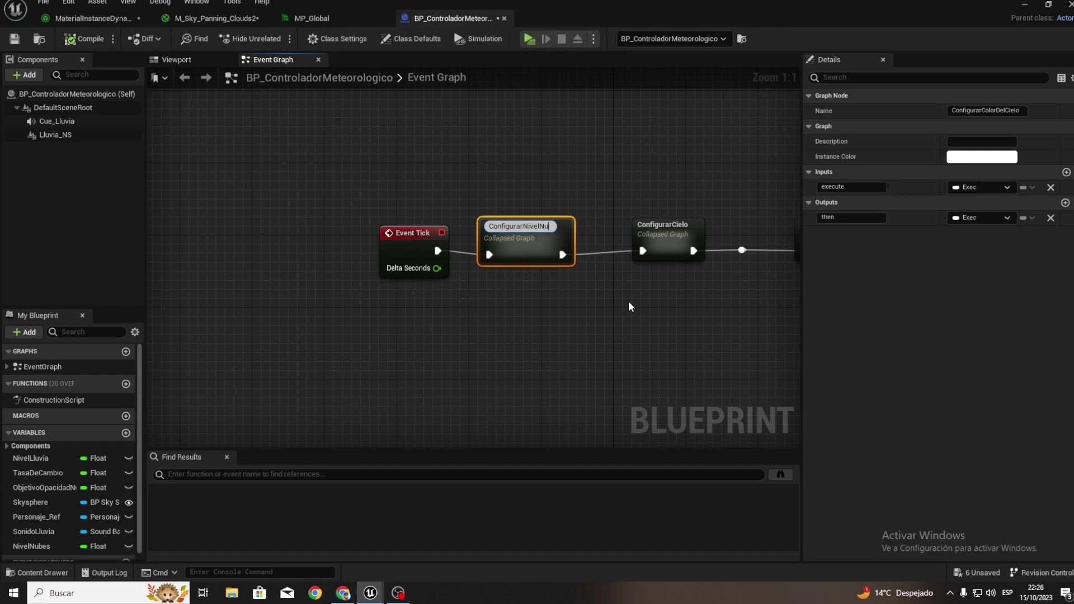
text(bes)
key(Return)
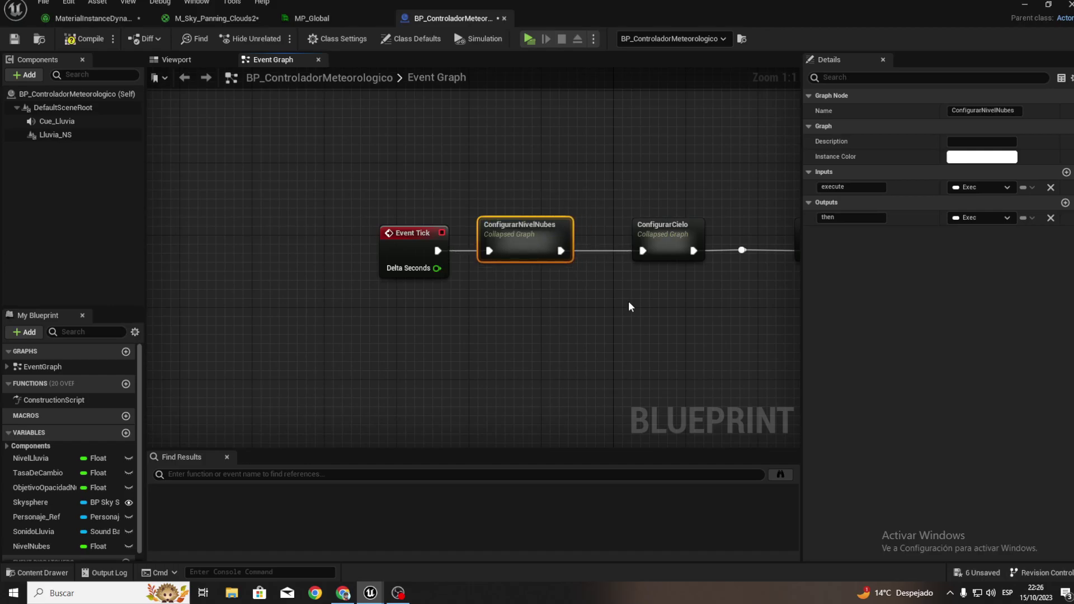
Inside ConfigurarNivelNubes, replace the Objetivo Opacidad Nube getter with NivelNubes.
double_click(515, 241)
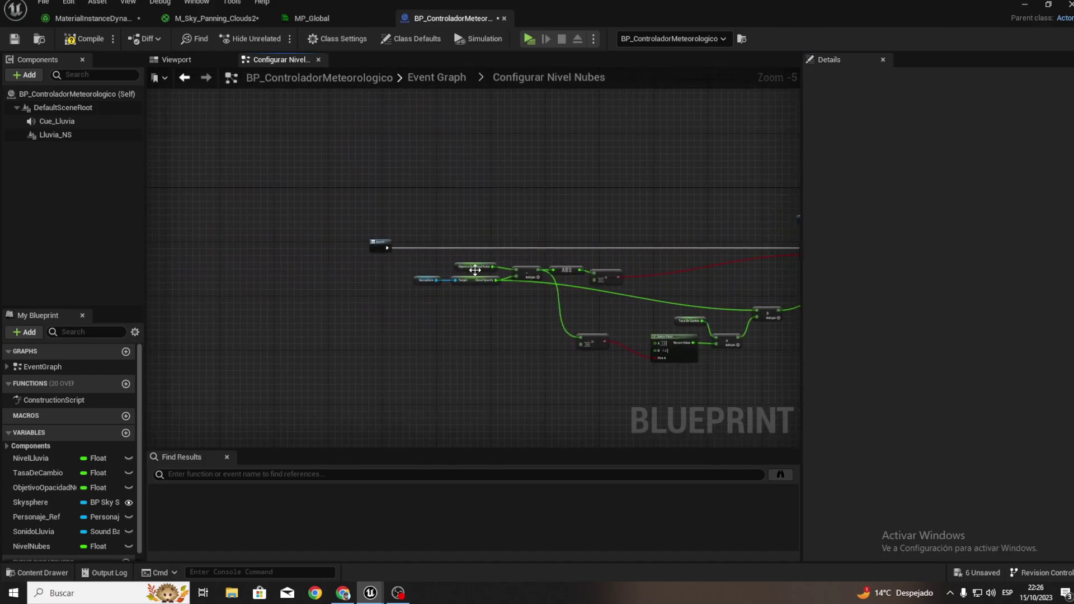
drag(410, 232, 501, 278)
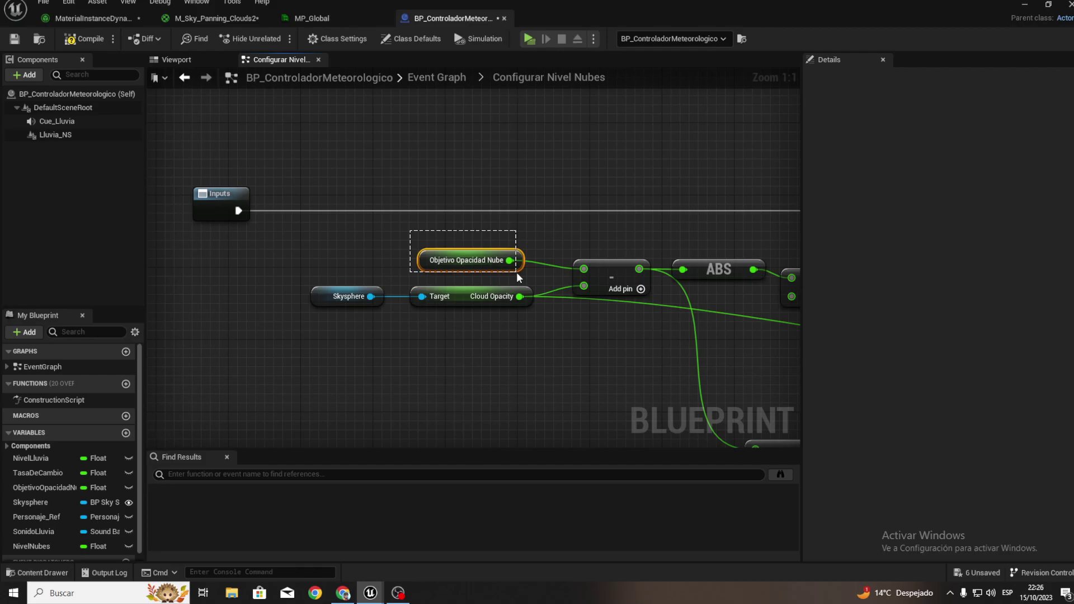
drag(517, 273, 516, 273)
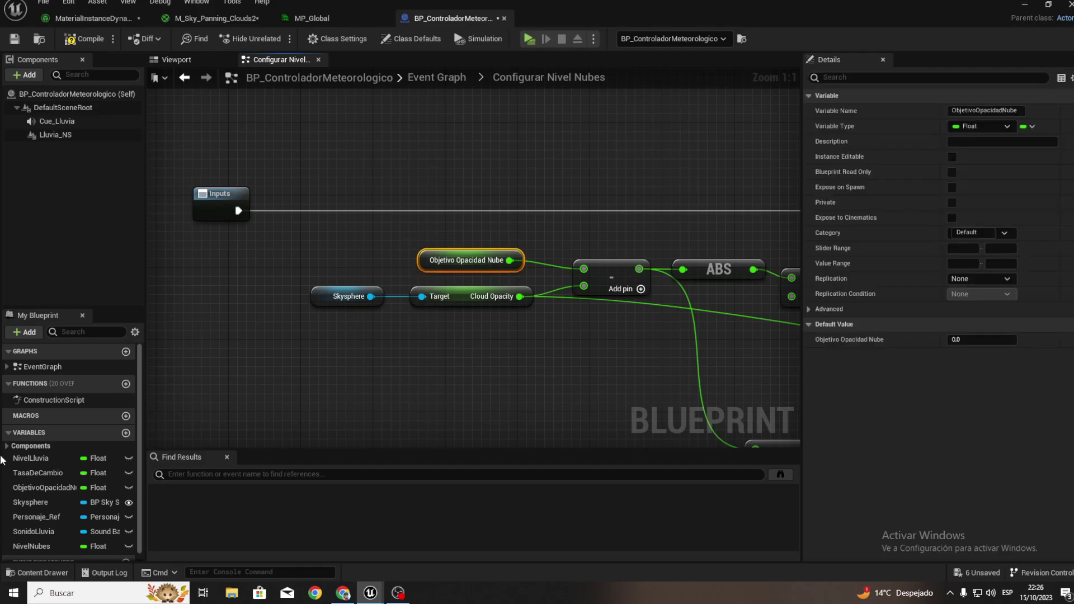
scroll(22, 524, down, 1)
drag(32, 537, 425, 264)
mouse_move(560, 335)
right_down()
mouse_move(513, 325)
mouse_move(504, 311)
right_up()
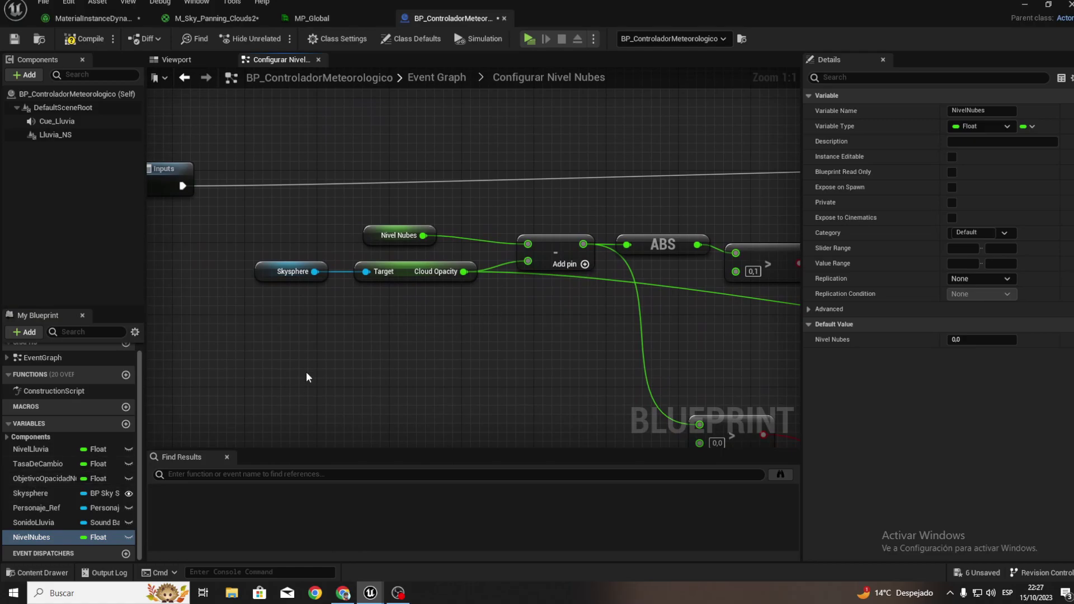
Route the Skysphere Cloud Opacity wire through a new reroute node.
mouse_move(249, 285)
mouse_down()
mouse_move(450, 259)
mouse_move(326, 297)
mouse_up()
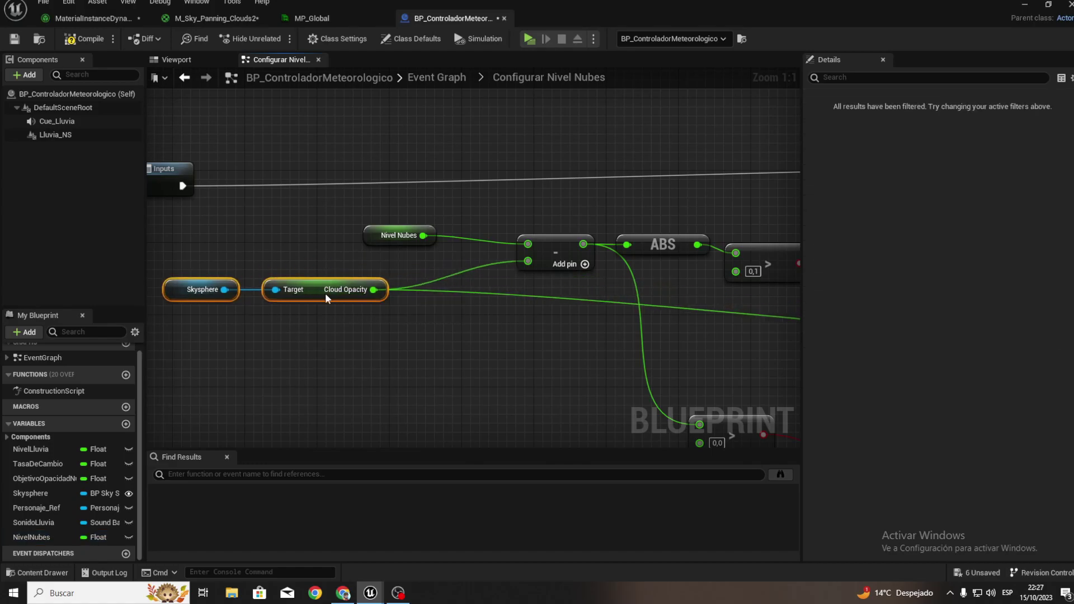
double_click(464, 270)
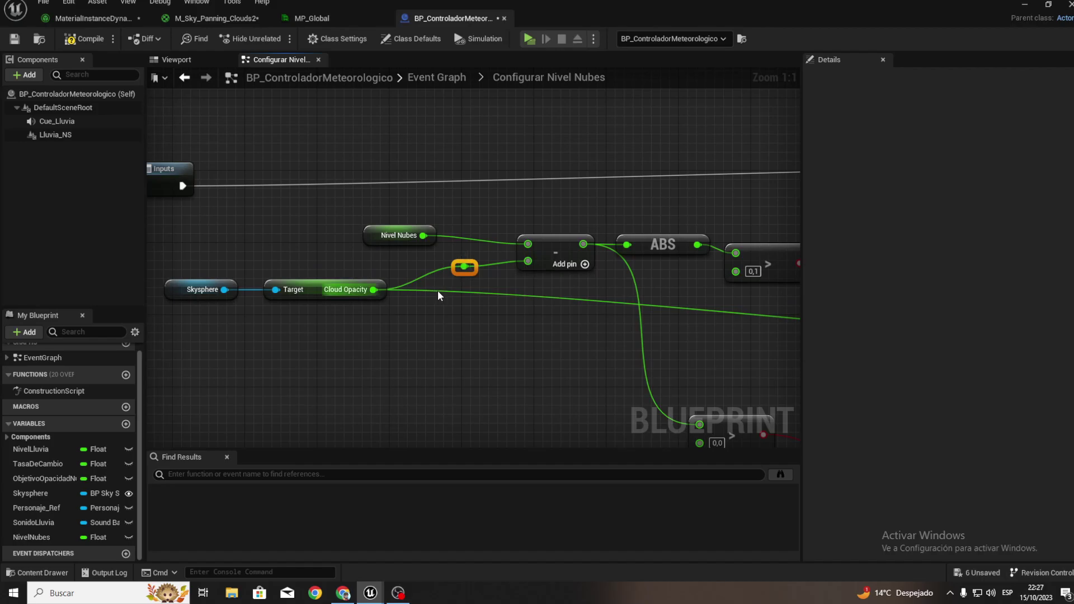
right_drag(438, 296, 292, 259)
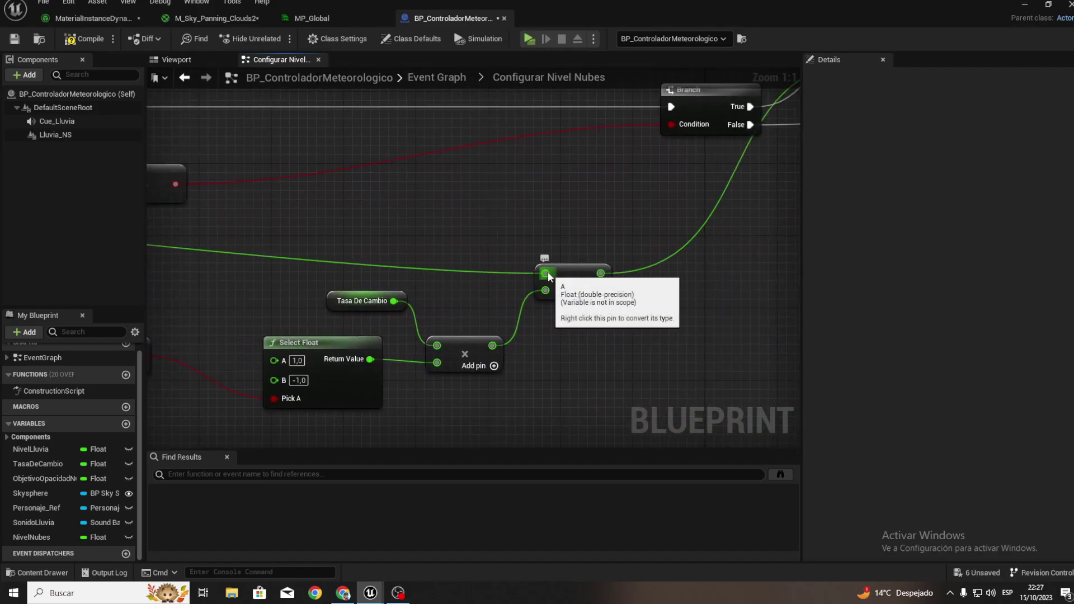
mouse_move(546, 273)
mouse_down()
mouse_move(240, 234)
mouse_move(379, 190)
mouse_up()
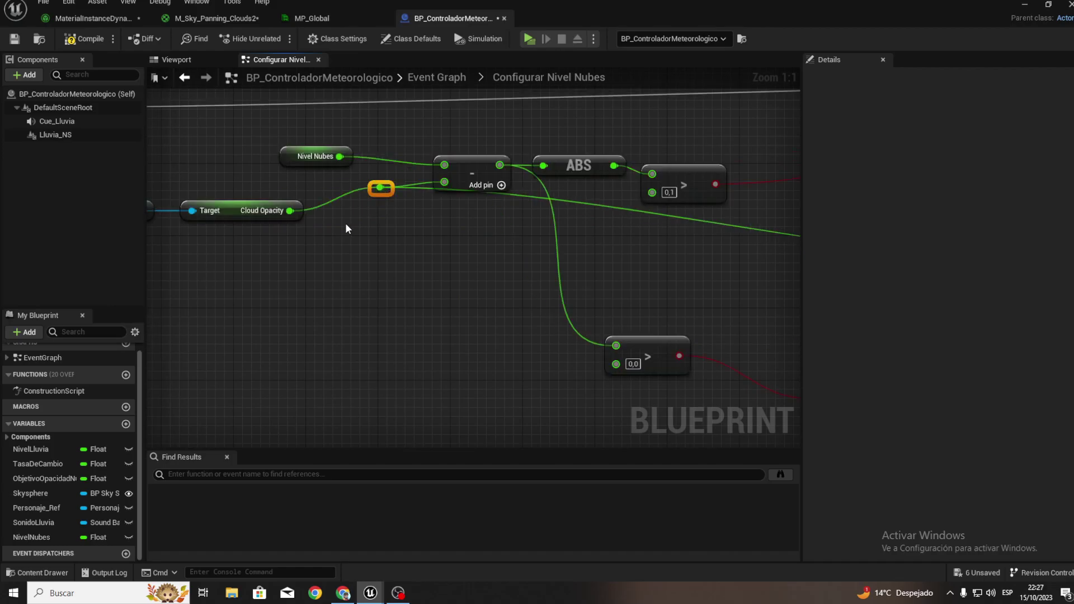
right_drag(345, 222, 538, 269)
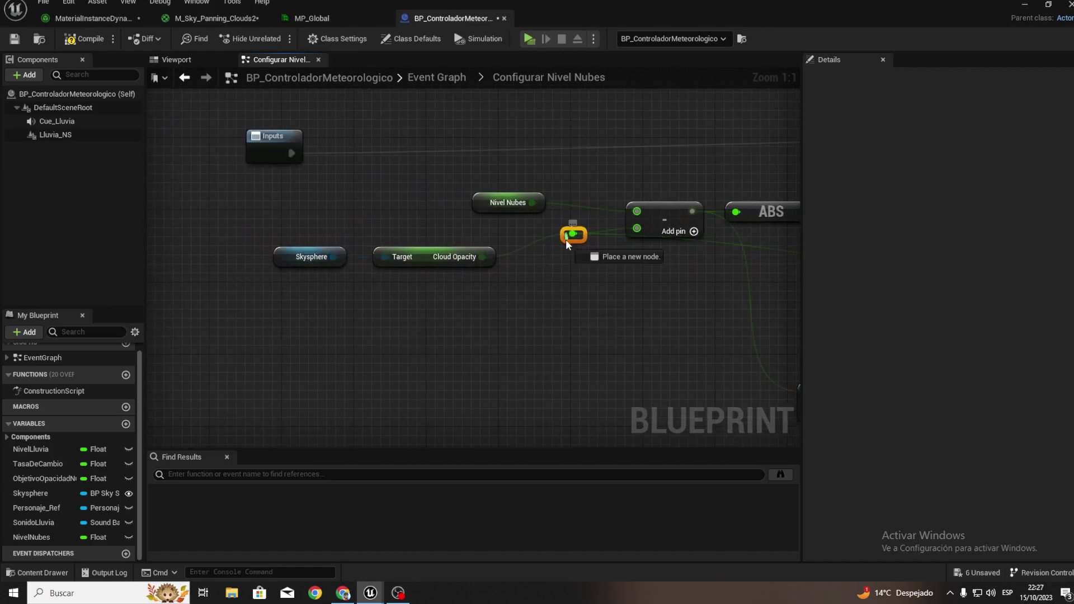
Add a Get Scalar Parameter Value node after the graph's Inputs node.
drag(571, 235, 532, 282)
click(538, 260)
mouse_move(338, 314)
right_down()
mouse_move(149, 281)
mouse_move(533, 257)
right_up()
click(426, 191)
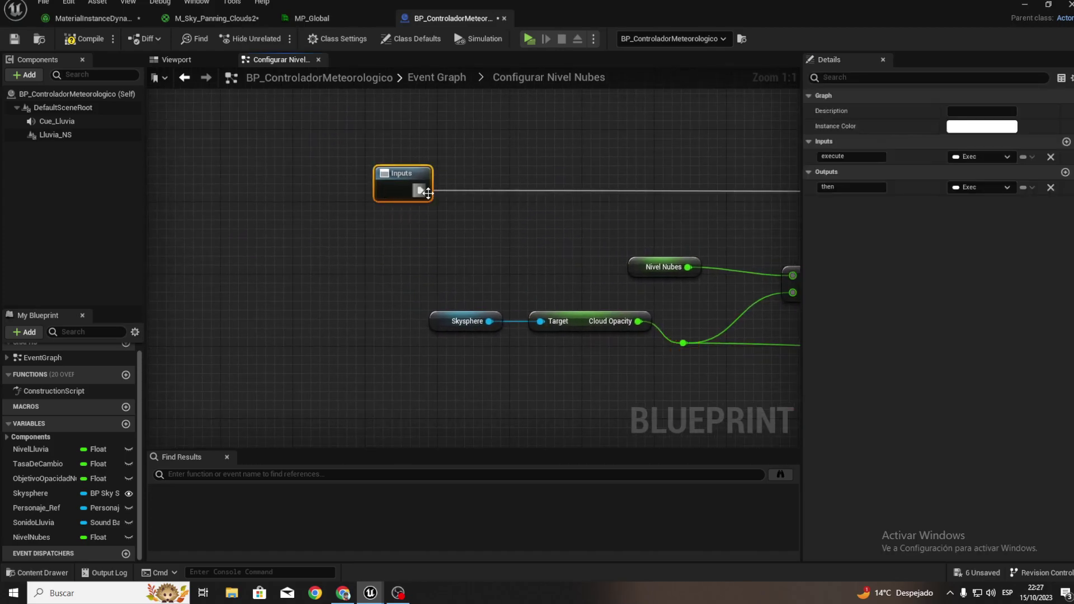
drag(428, 193, 451, 189)
text(gets)
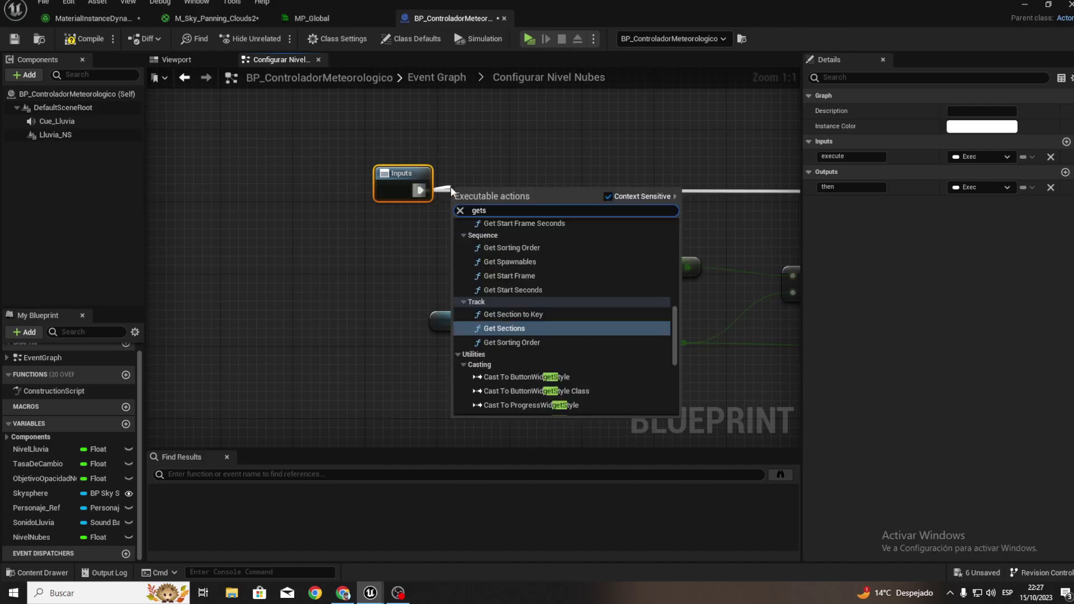
text(calar)
key(Return)
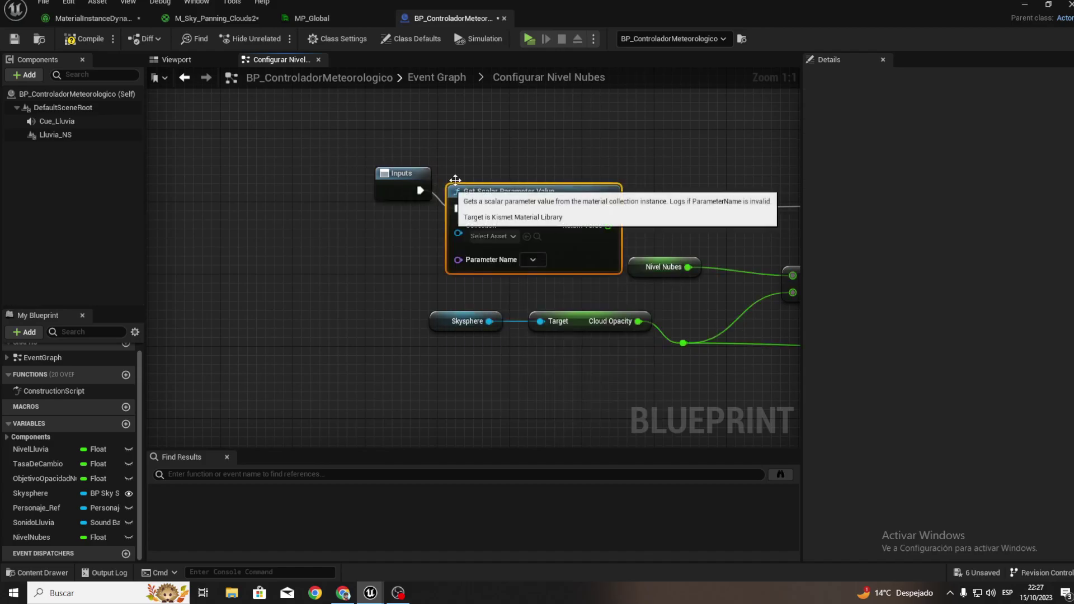
drag(482, 211, 485, 193)
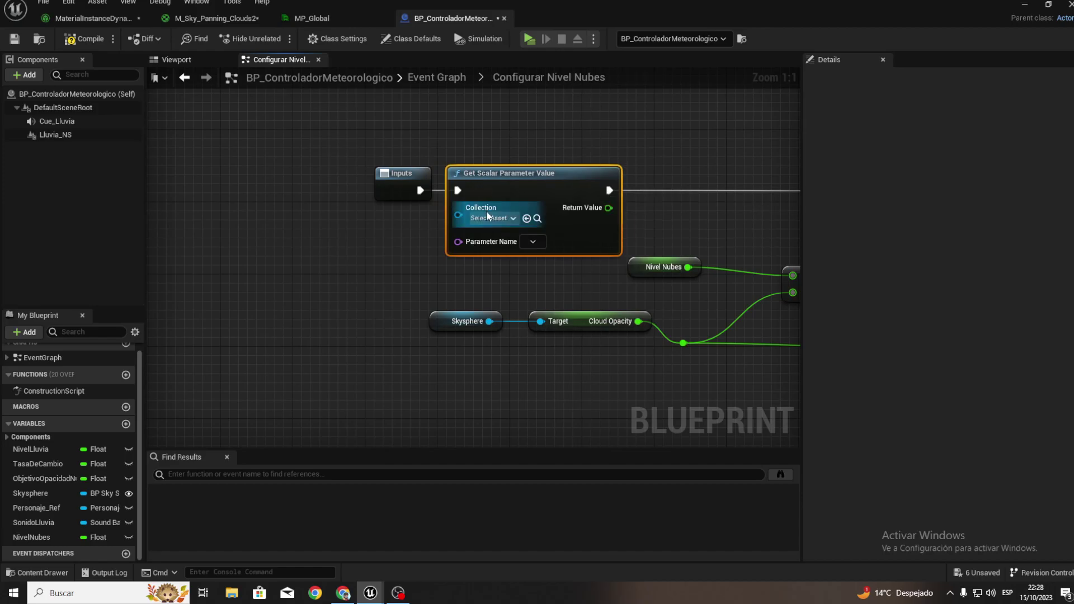
Set it to MP_Global's Nubes, wire it into the reroute, and delete Skysphere and Cloud Opacity.
click(487, 217)
click(529, 288)
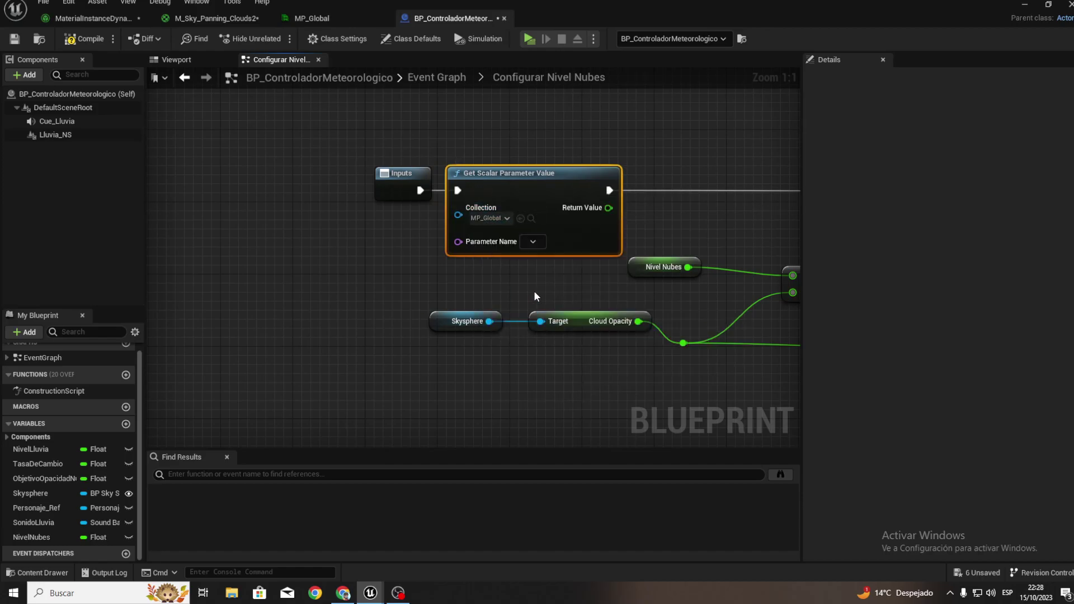
click(533, 242)
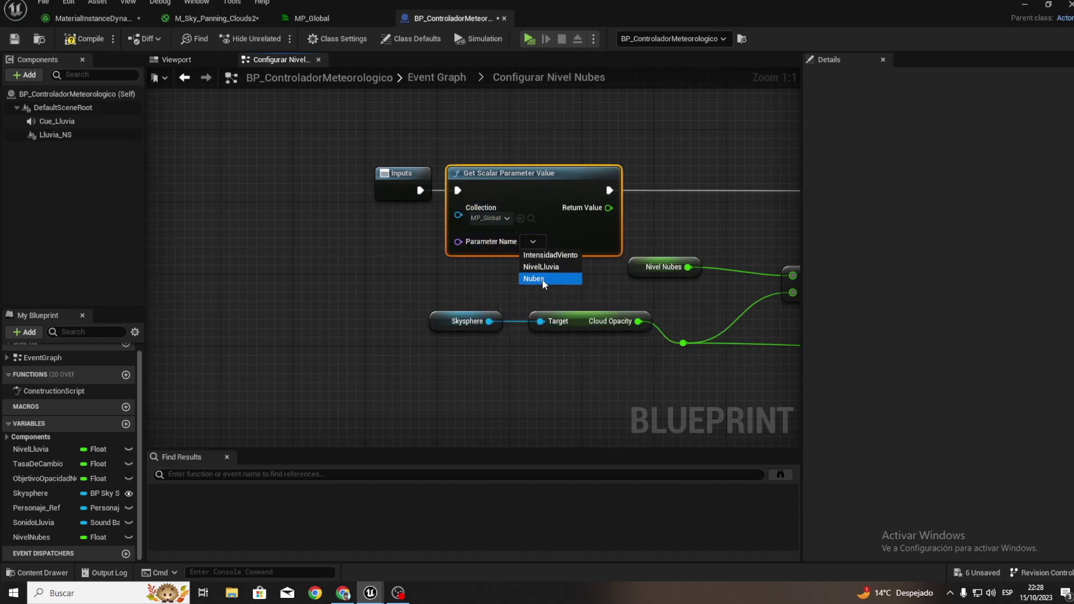
click(542, 278)
drag(599, 208, 683, 340)
drag(420, 347, 584, 309)
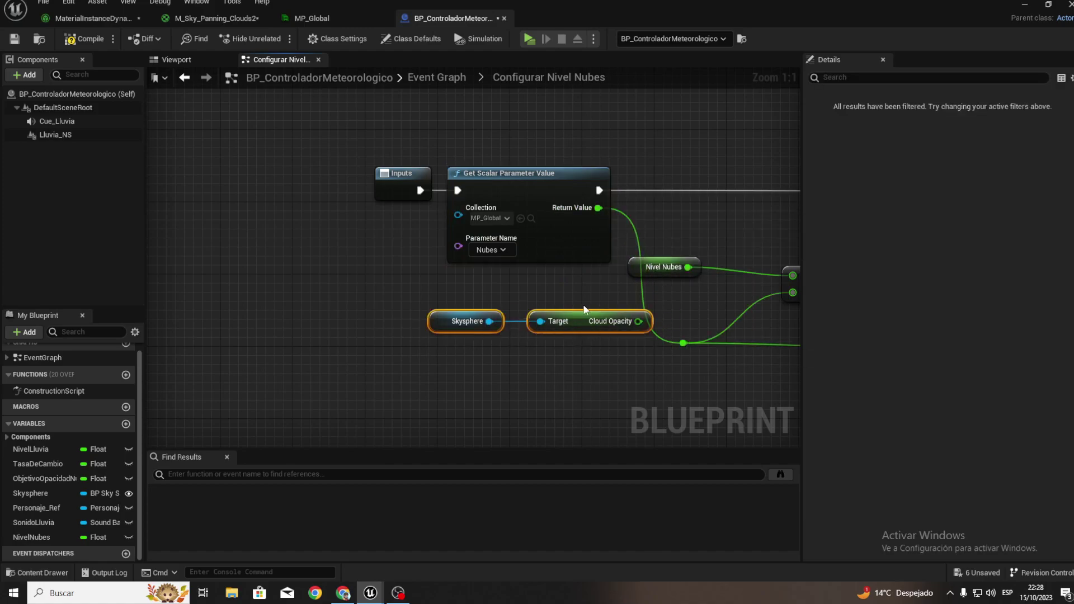
key(Delete)
right_drag(584, 310, 595, 274)
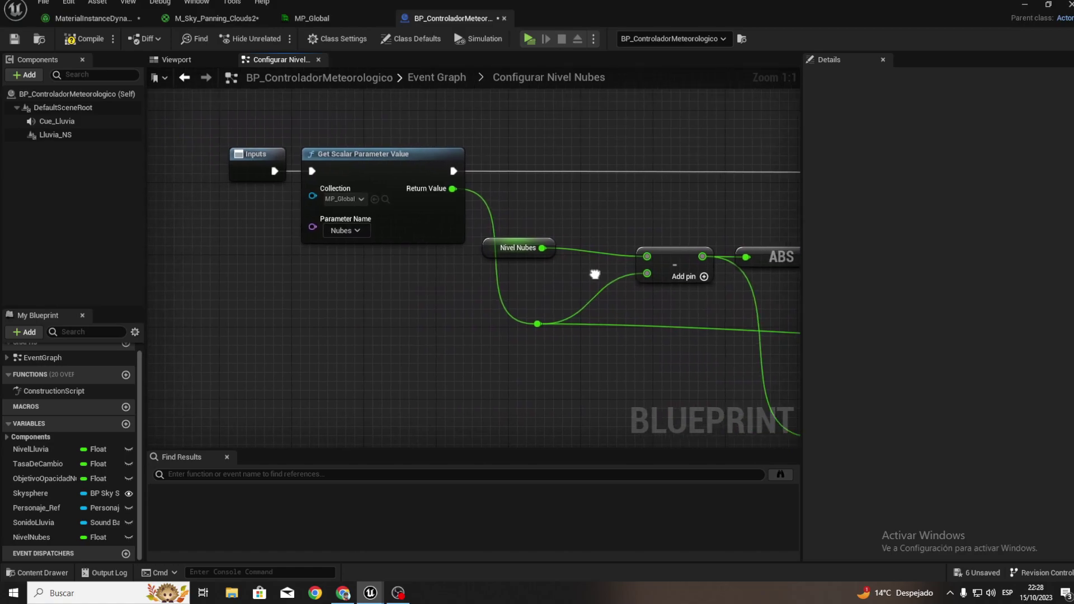
Add a Set Scalar Parameter Value node after the cloud opacity SET node.
scroll(736, 277, down, 2)
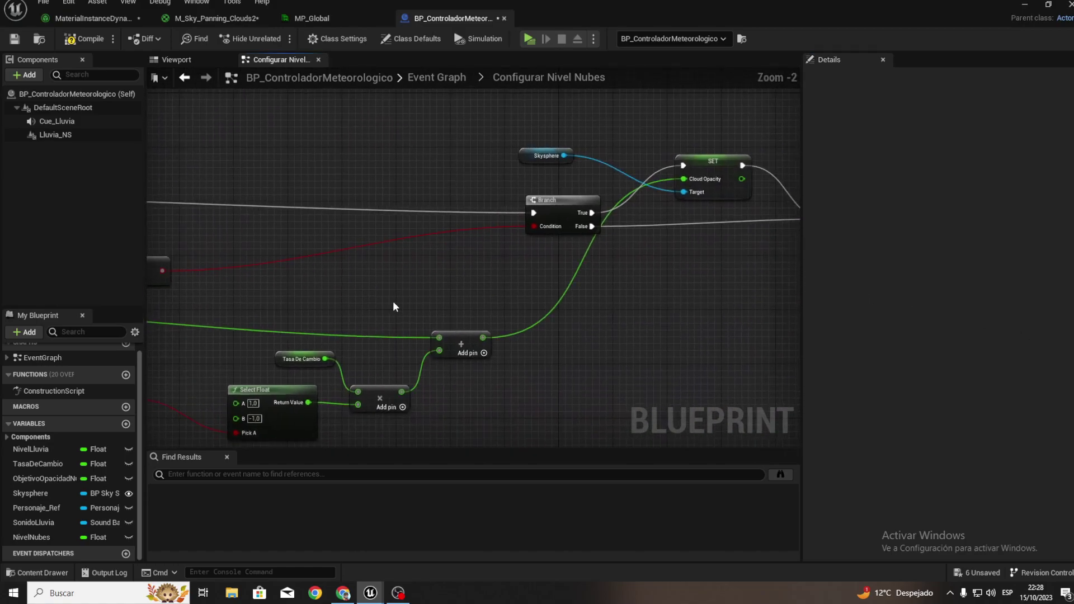
right_drag(443, 204, 374, 267)
scroll(456, 231, up, 2)
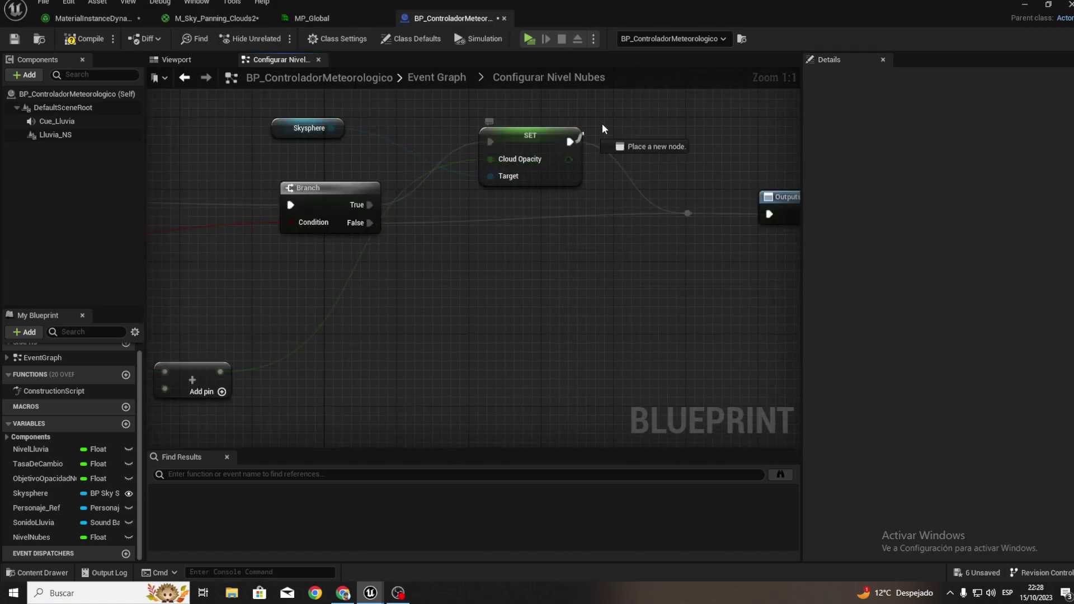
drag(575, 141, 618, 116)
text(setsc)
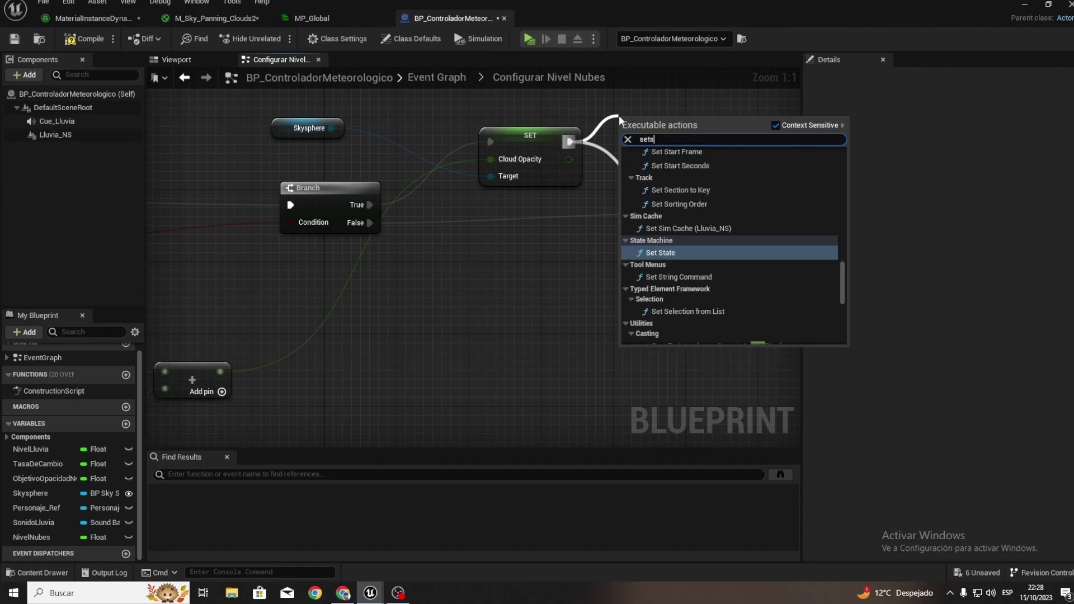
text(ala)
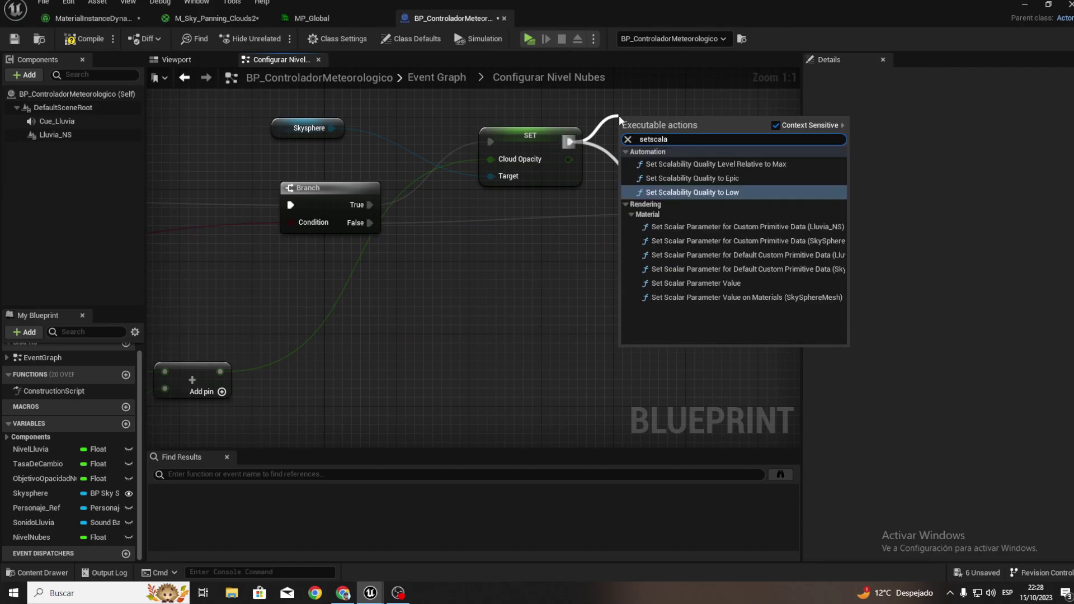
key(Down)
key(Down)
key(Down)
key(Down)
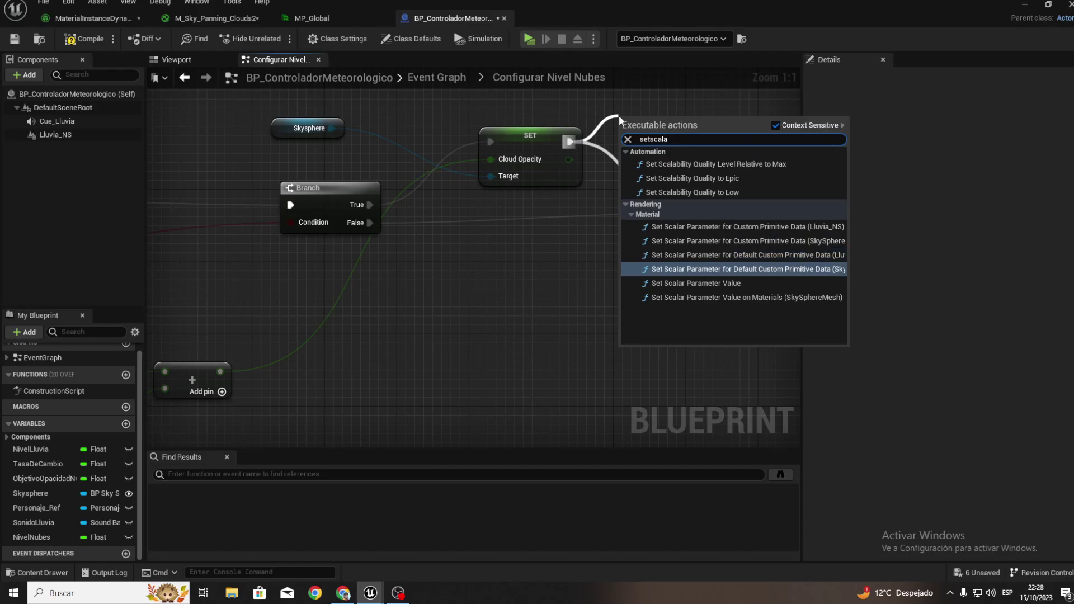
key(Down)
key(Return)
right_drag(656, 139, 675, 200)
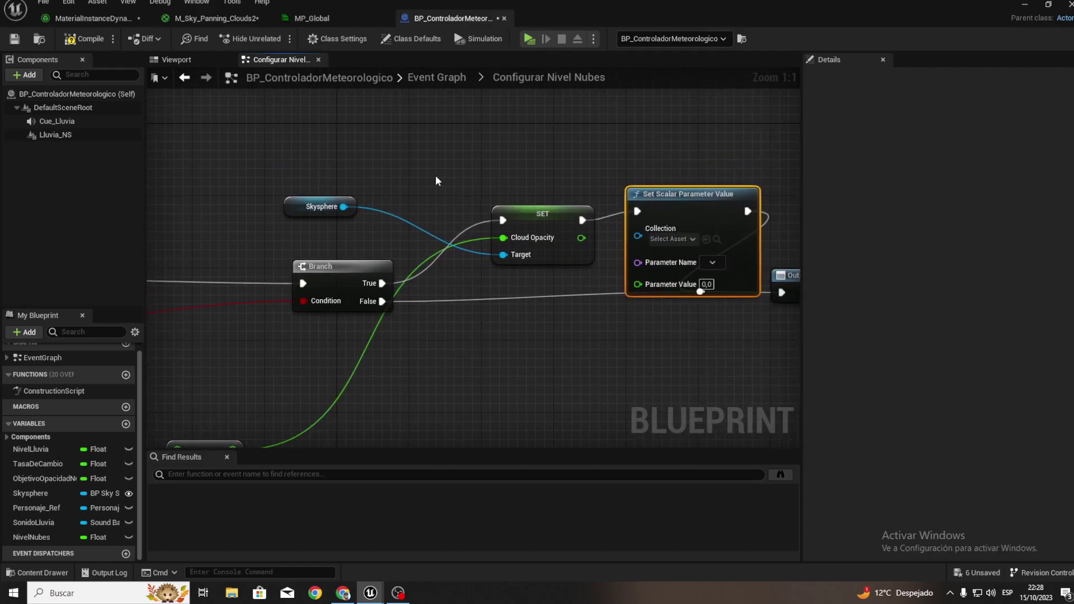
Delete the old Skysphere and SET nodes and wire Branch True into Set Scalar Parameter Value.
click(334, 192)
key(Delete)
right_drag(534, 234, 575, 127)
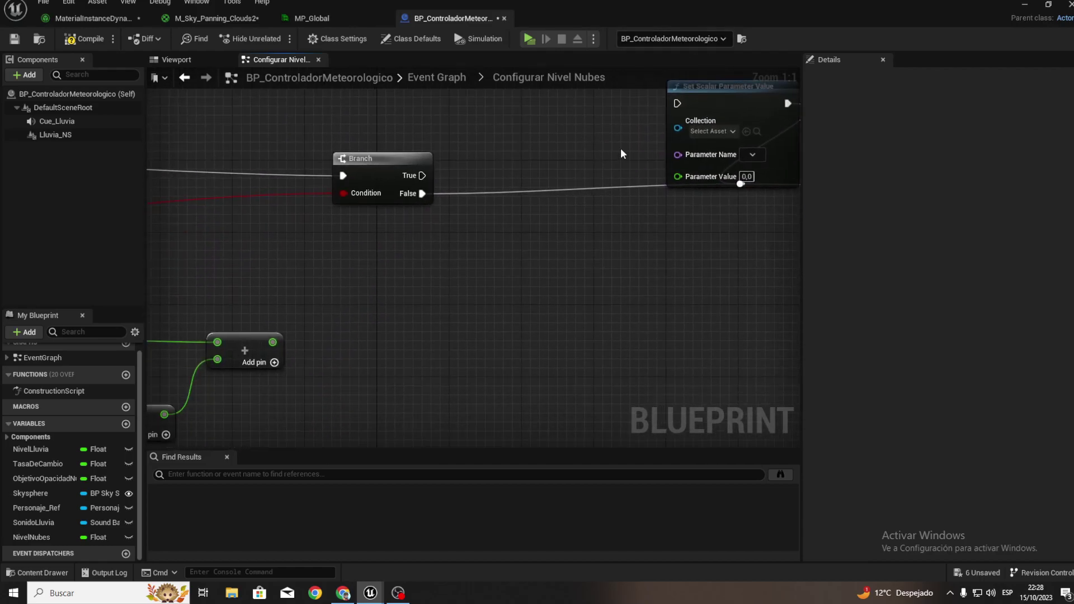
drag(710, 143, 582, 133)
right_drag(441, 174, 394, 200)
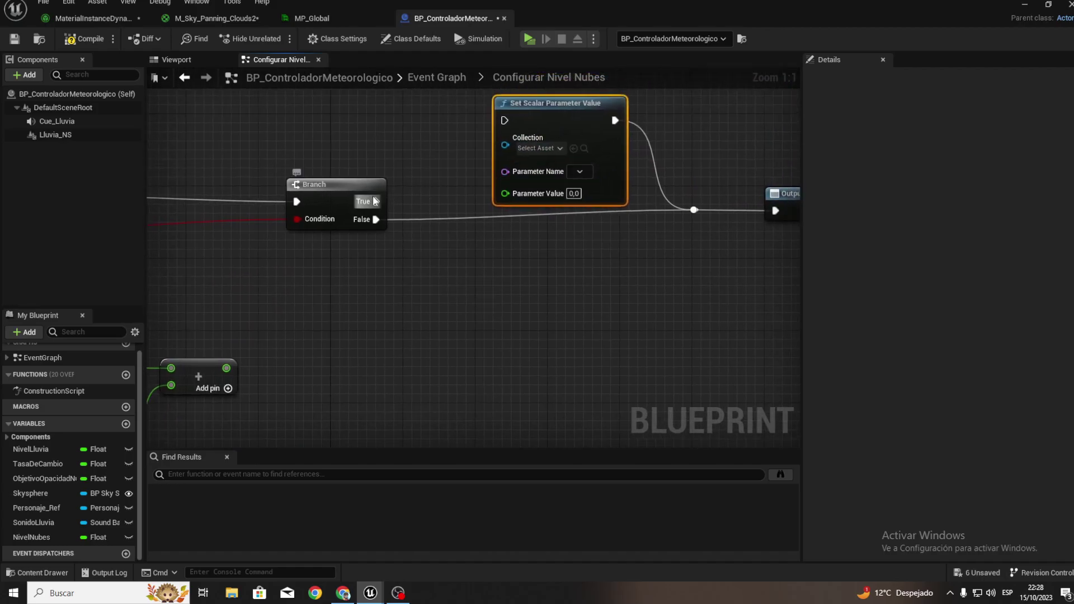
drag(374, 201, 505, 121)
Set Collection to MP_Global and Parameter Name to Nubes, feed the Add result into Parameter Value, and return to the Event Graph.
click(538, 149)
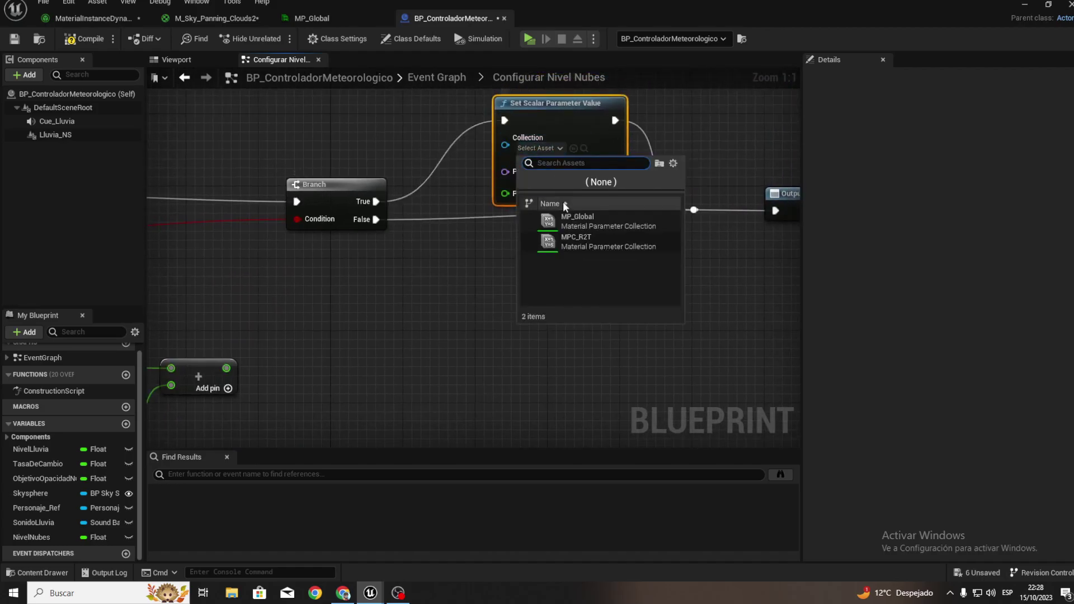
click(574, 222)
click(580, 172)
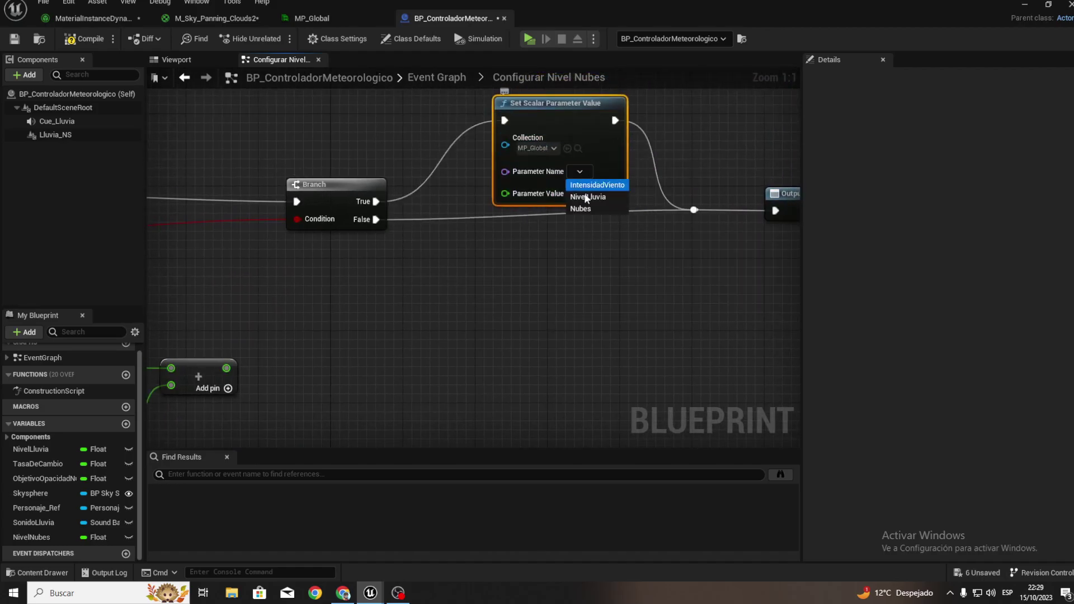
click(587, 208)
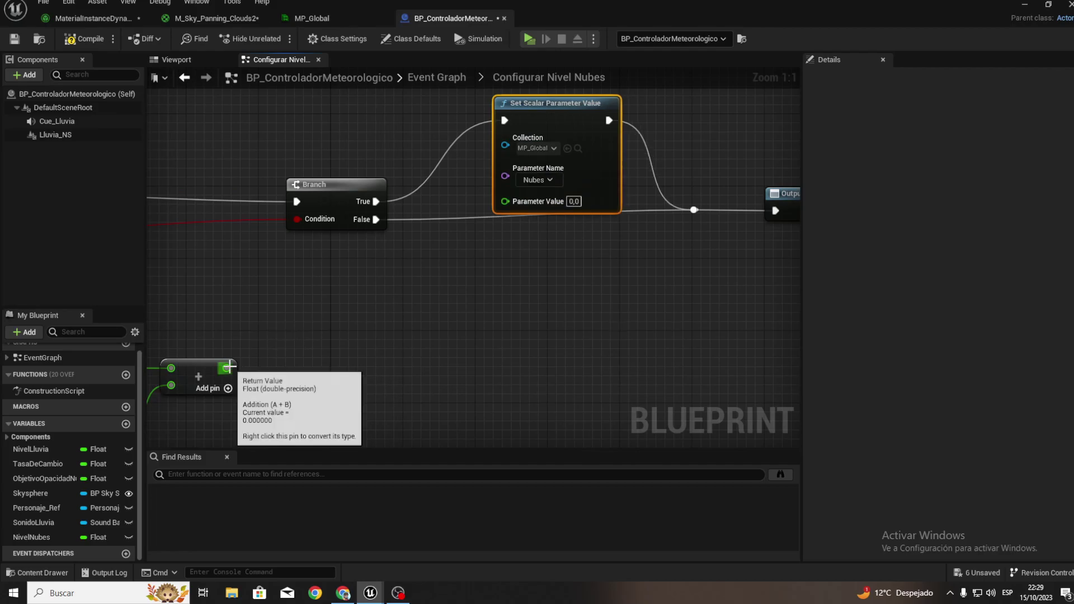
drag(227, 368, 505, 200)
right_drag(501, 248, 469, 303)
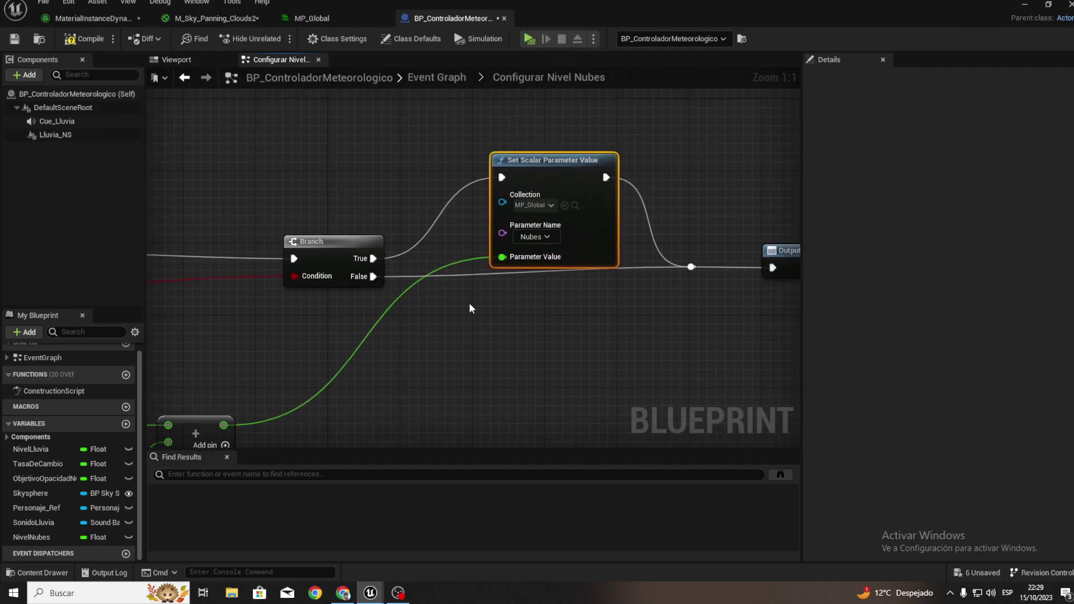
click(428, 73)
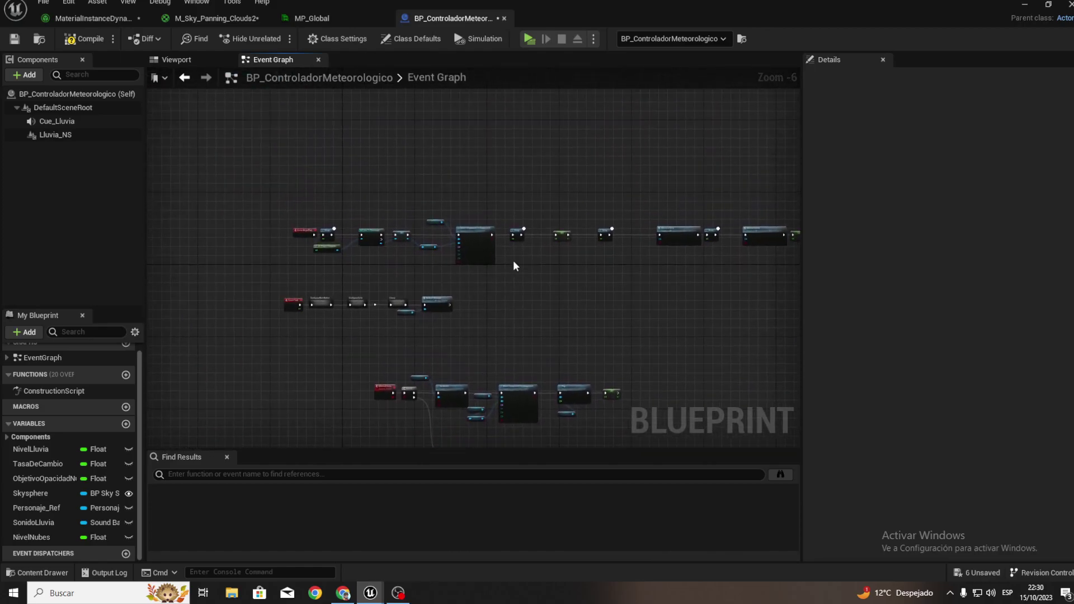
Move the Delay and rain-toggle nodes right to make room after the cloud opacity SET.
scroll(512, 259, up, 3)
scroll(512, 258, up, 2)
right_drag(717, 172, 472, 177)
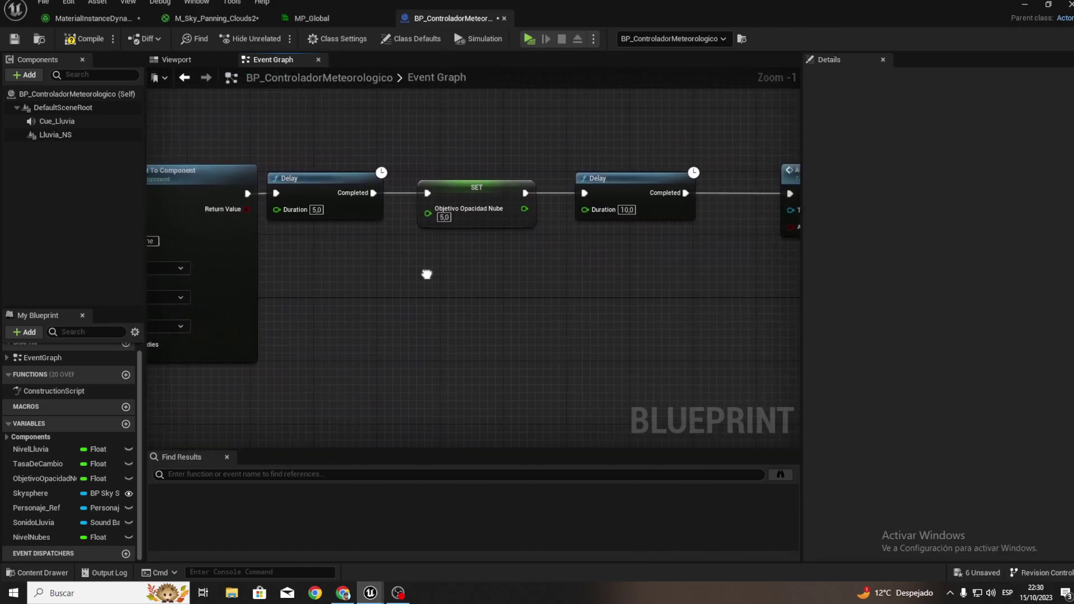
click(471, 177)
scroll(360, 303, down, 3)
drag(381, 294, 750, 208)
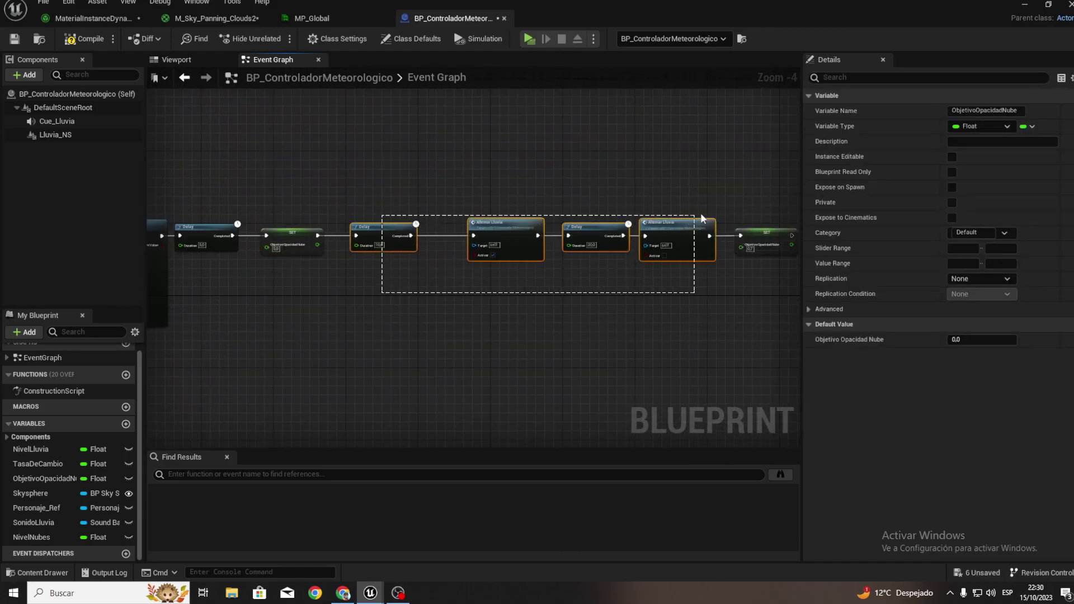
drag(501, 234, 563, 230)
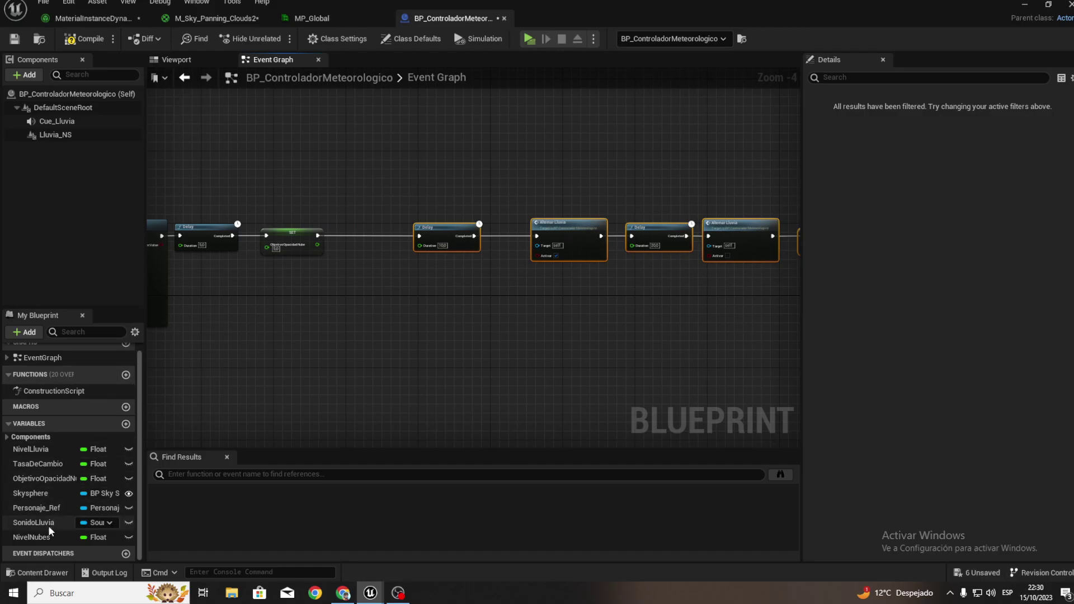
Chain a SET Nivel Nubes node with value 0,1 after the cloud opacity SET.
drag(50, 536, 341, 230)
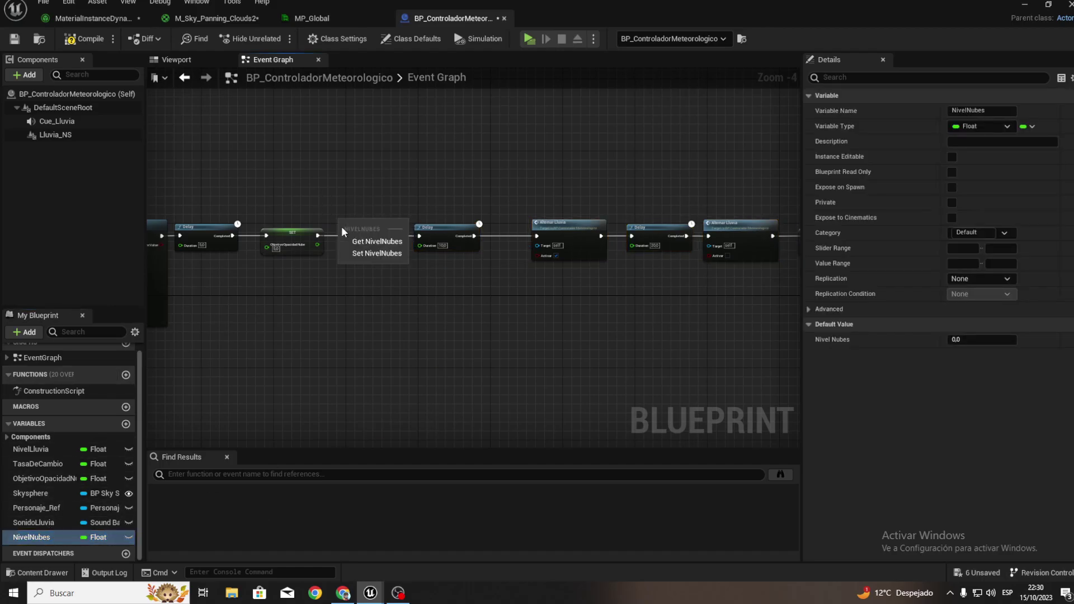
click(348, 253)
scroll(340, 247, up, 4)
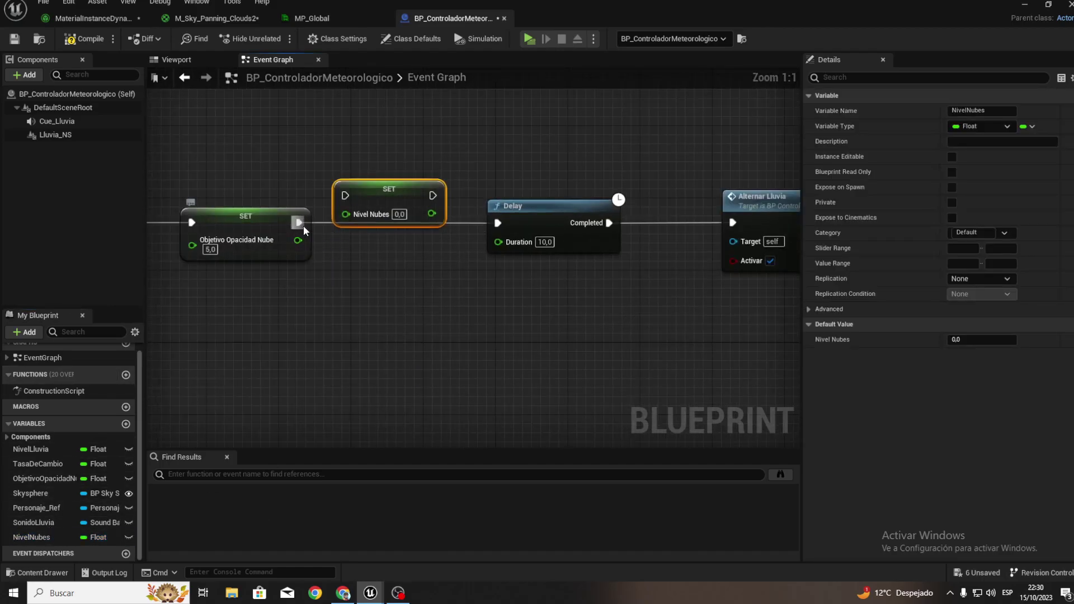
drag(298, 223, 345, 195)
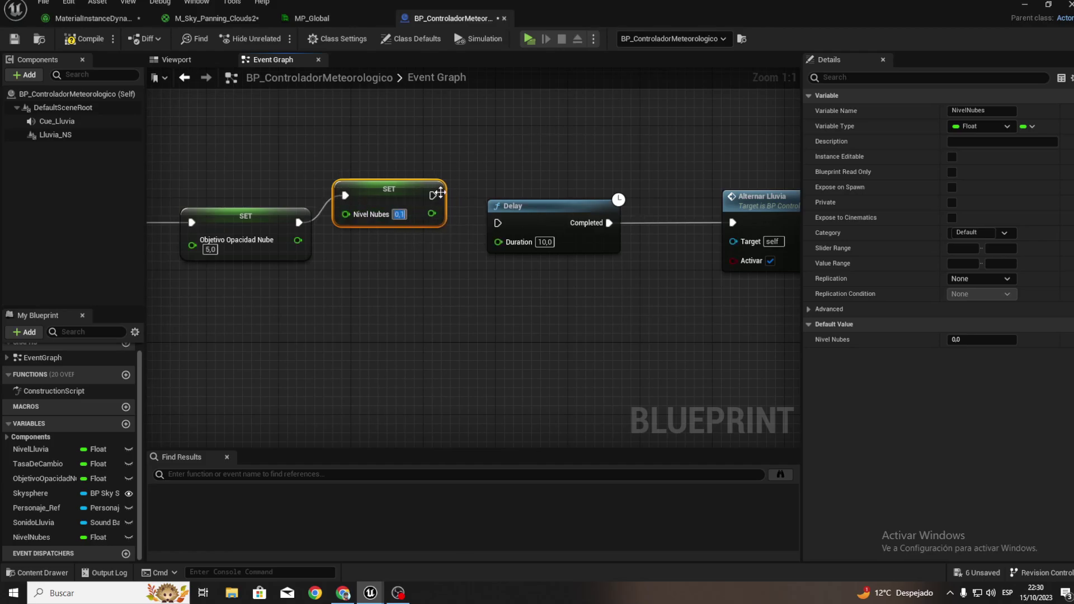
mouse_move(440, 193)
mouse_down()
mouse_move(449, 221)
mouse_move(500, 223)
mouse_up()
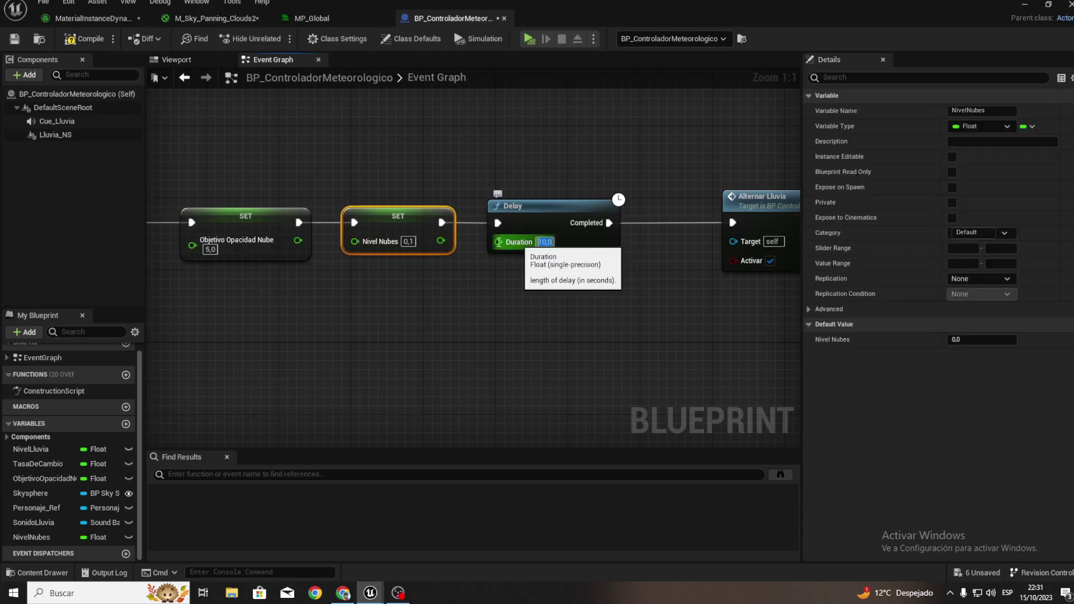
Change the Delay node's Duration to 20.
click(545, 243)
text(20)
right_drag(563, 265, 486, 249)
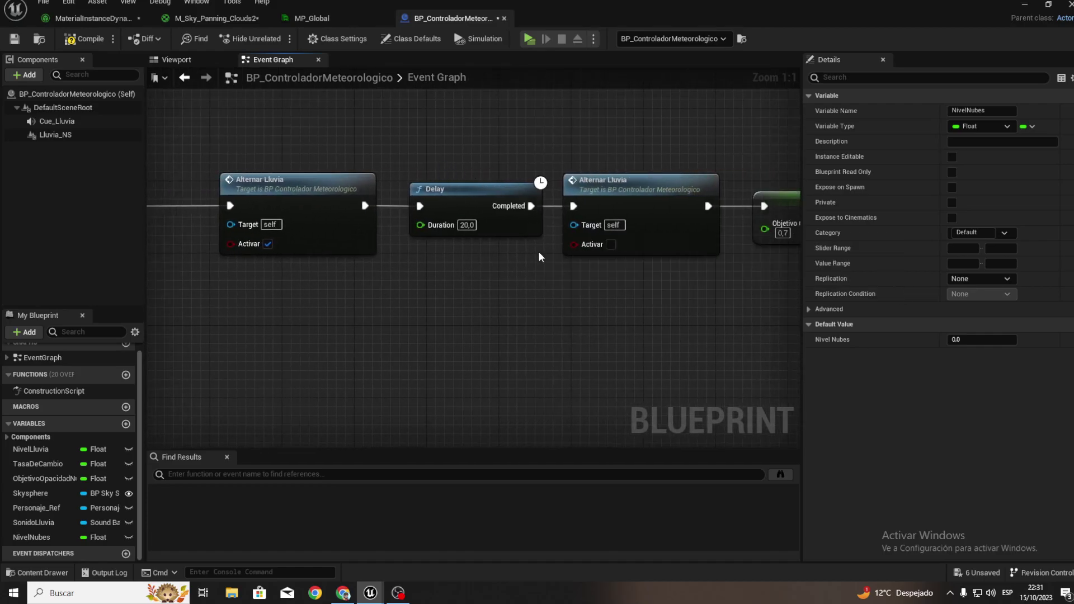
click(466, 226)
Add a second SET Nivel Nubes node with value 1,0 after the 0.7 opacity SET, then compile.
right_drag(650, 298, 236, 326)
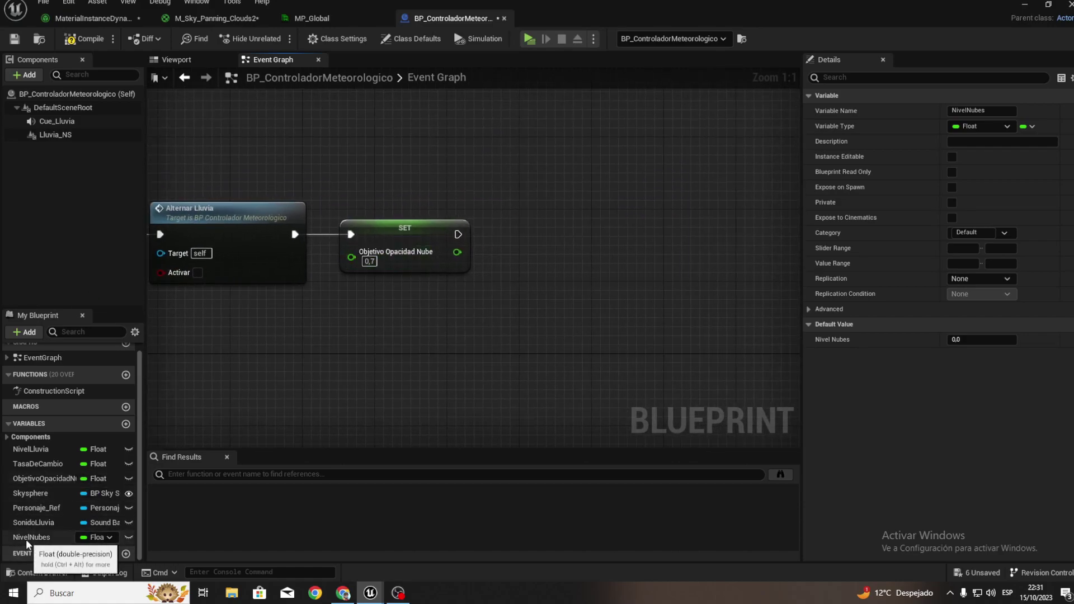
mouse_move(26, 538)
alt+mouse_down()
mouse_move(490, 239)
mouse_move(544, 221)
alt+mouse_up()
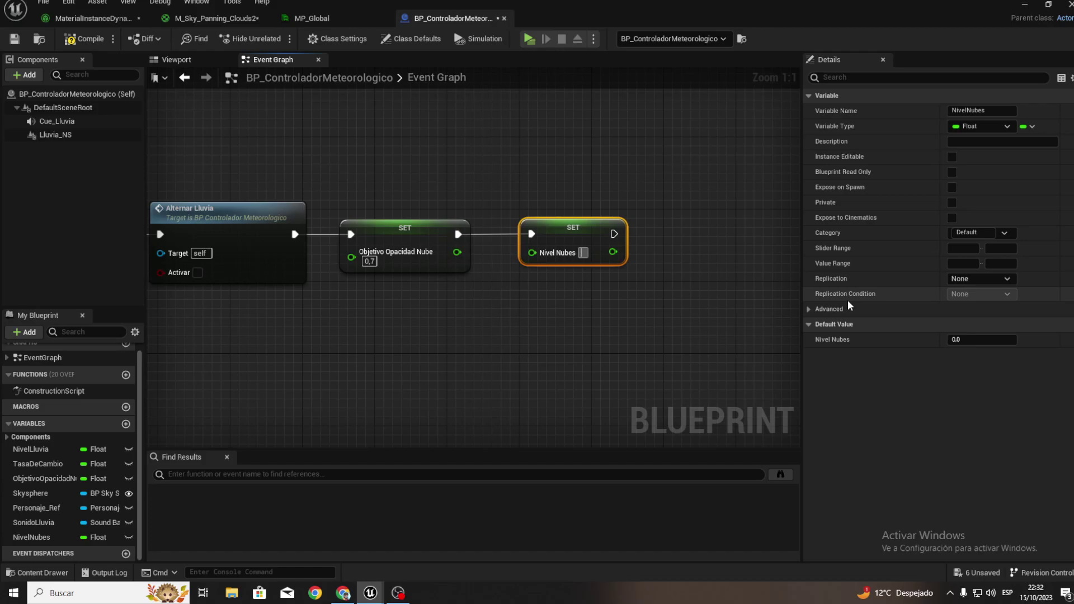
text(1)
click(930, 375)
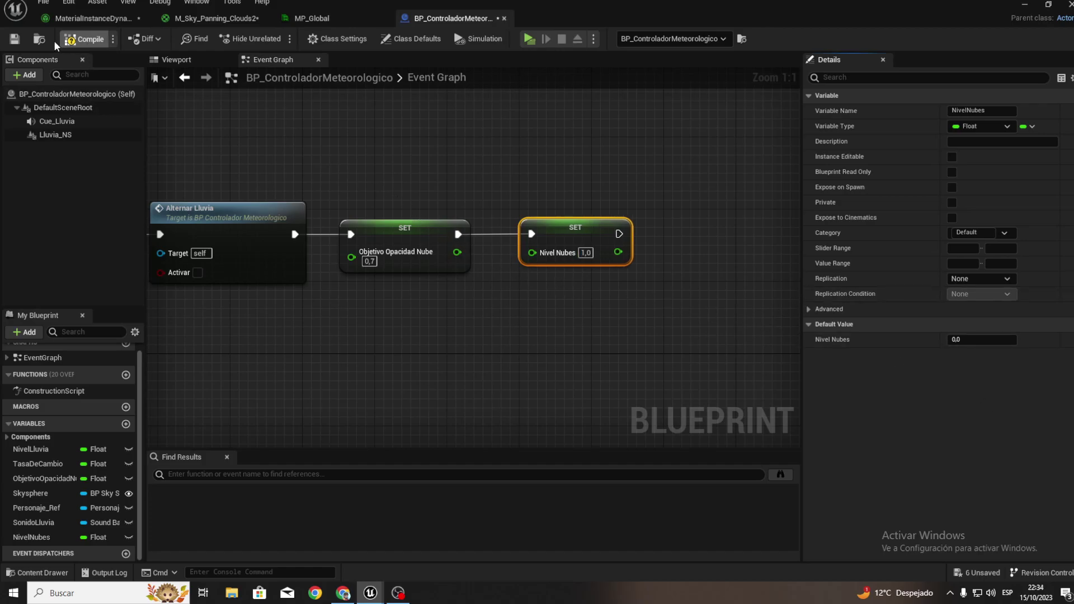
click(70, 39)
click(14, 38)
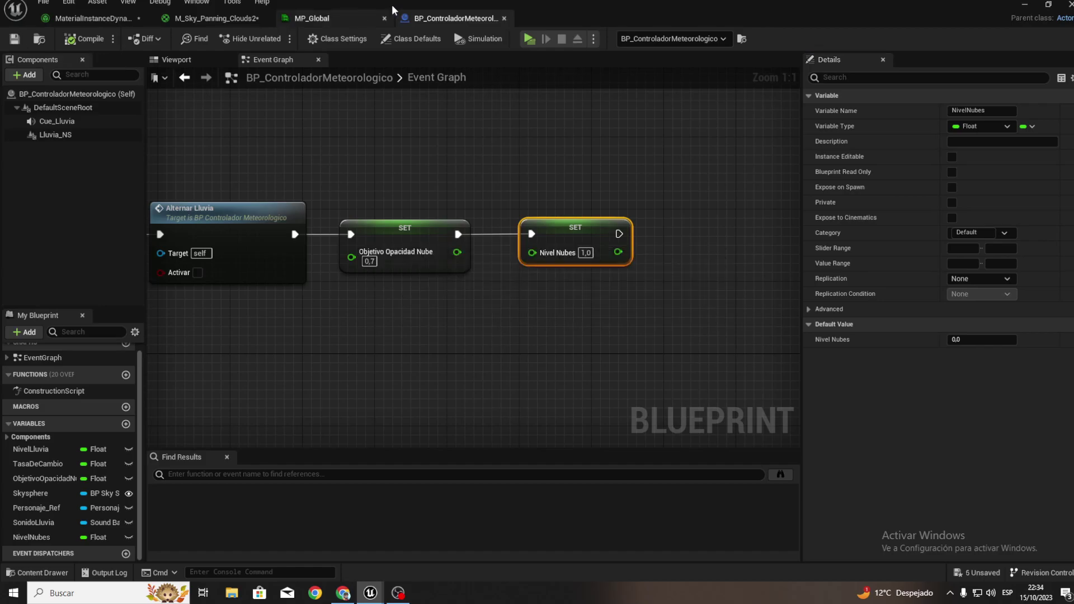
Play the level briefly, then stop and return to the level editor.
click(535, 40)
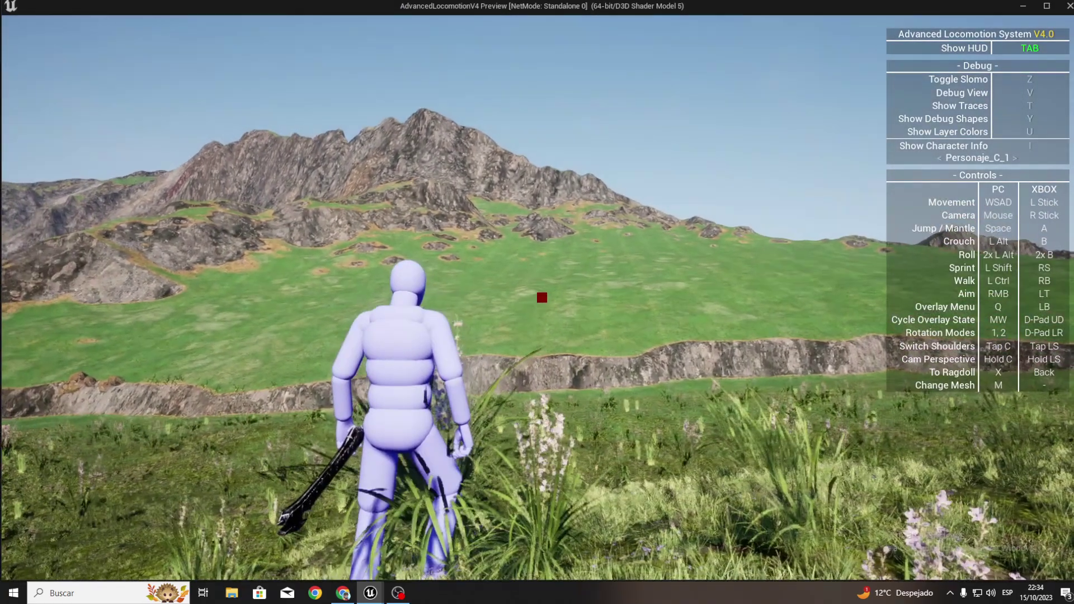
key(Escape)
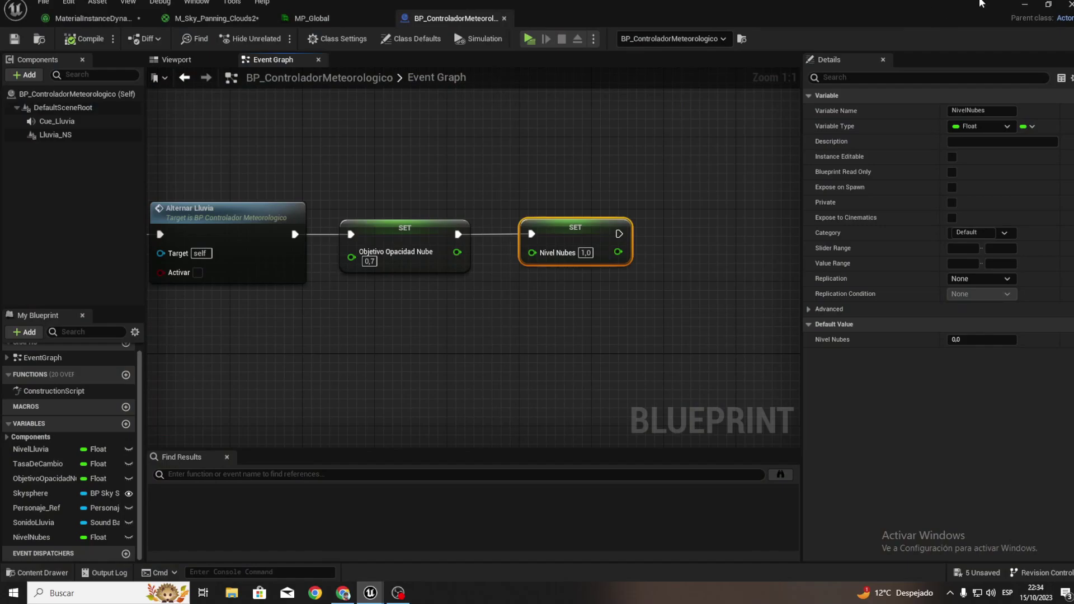
click(1025, 6)
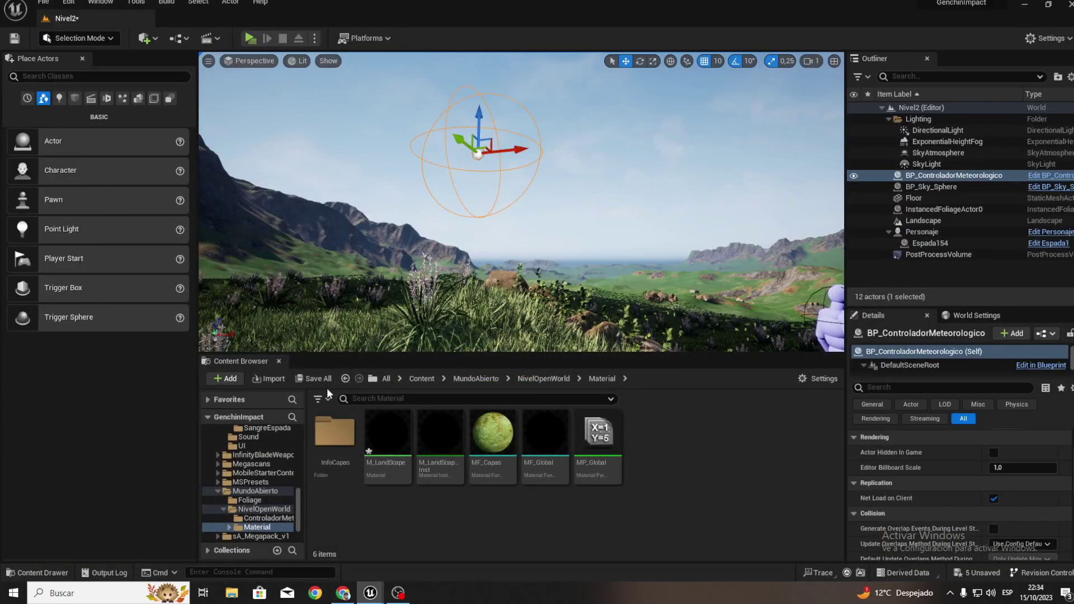
Open ALS_Player_Controller from Content > AdvancedLocomotionV4 > Blueprints > CharacterLogic.
click(420, 379)
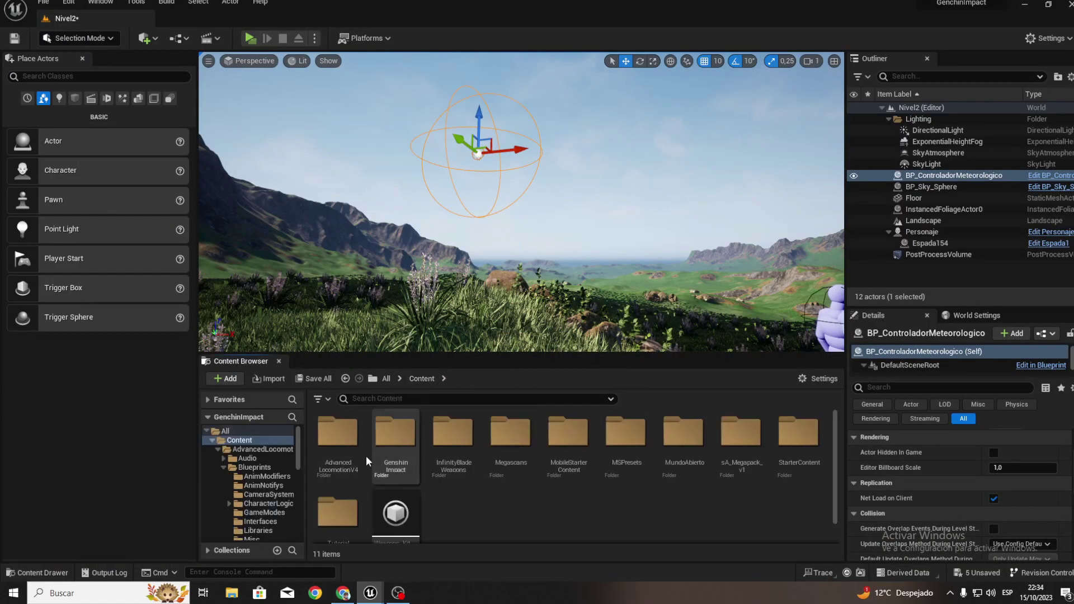
double_click(334, 433)
double_click(387, 434)
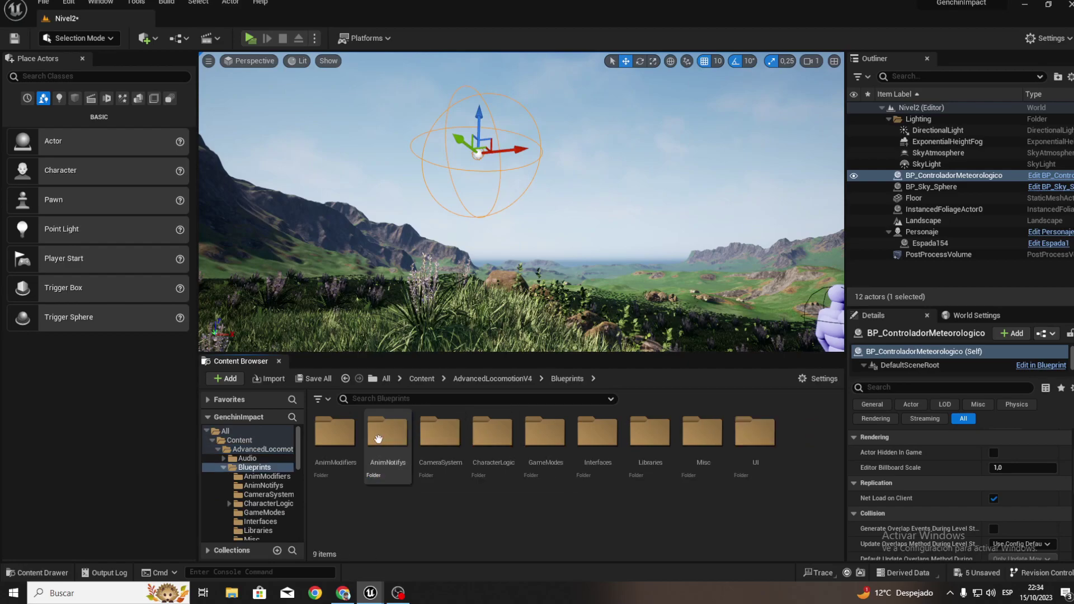
double_click(491, 442)
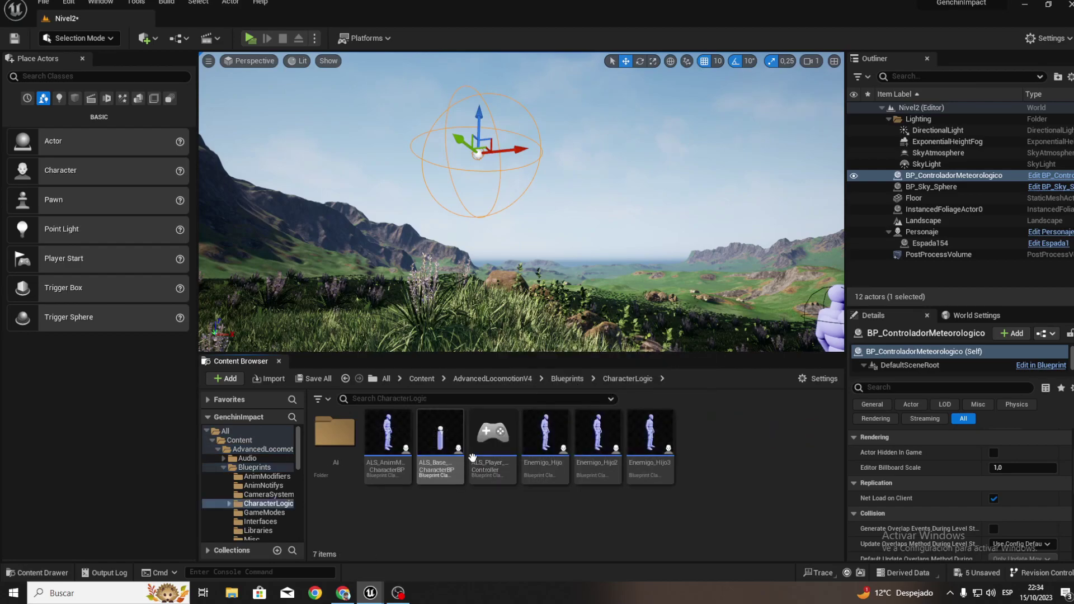
double_click(485, 445)
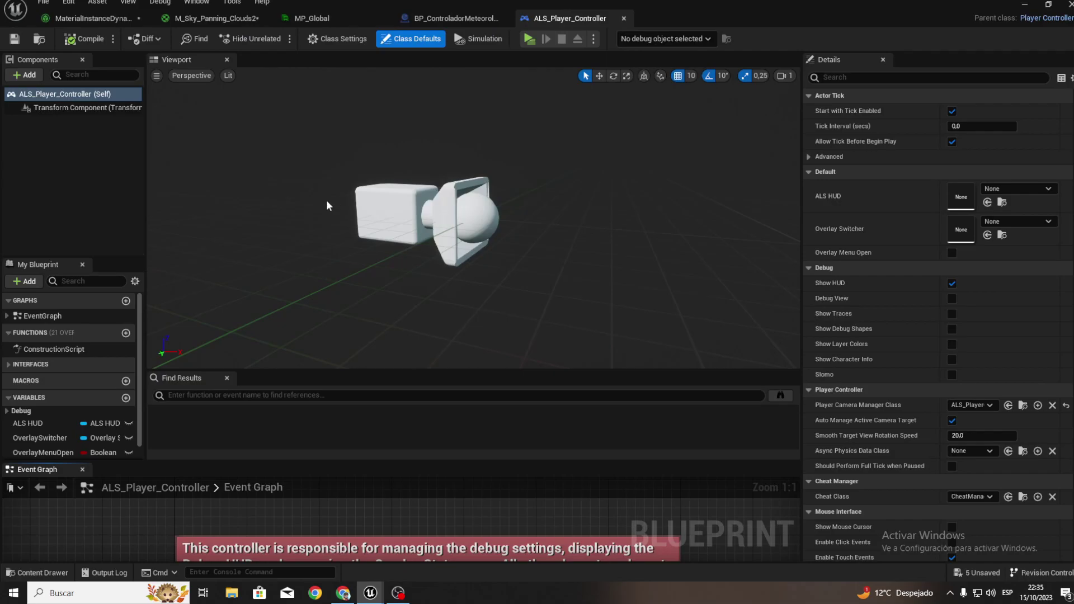
Reopen ALS_Player_Controller, dock its event graph, and run the character forward through the grass with W.
click(624, 18)
click(1026, 7)
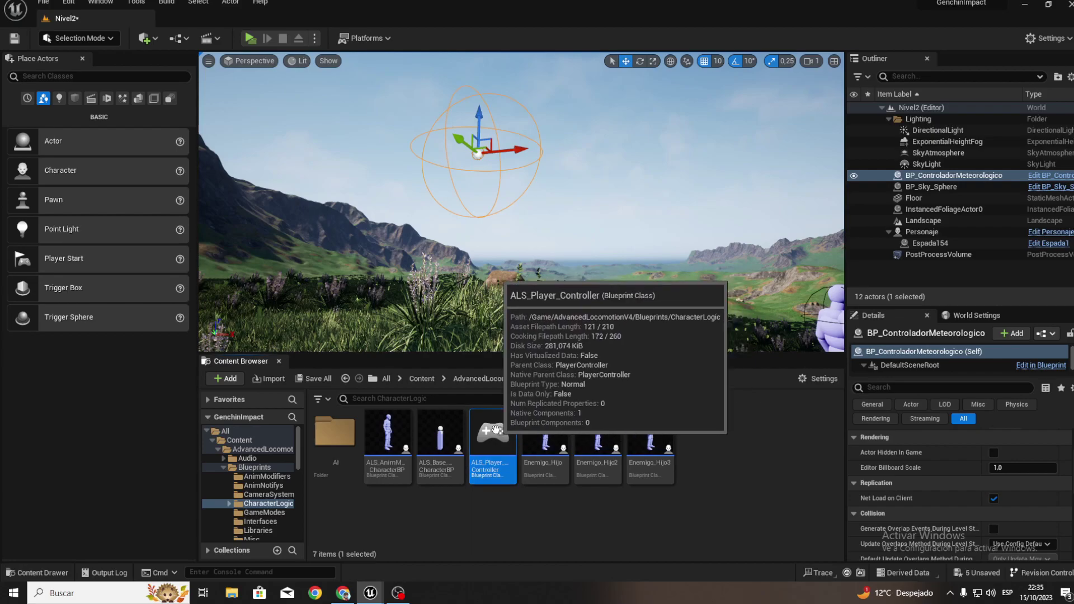
double_click(510, 439)
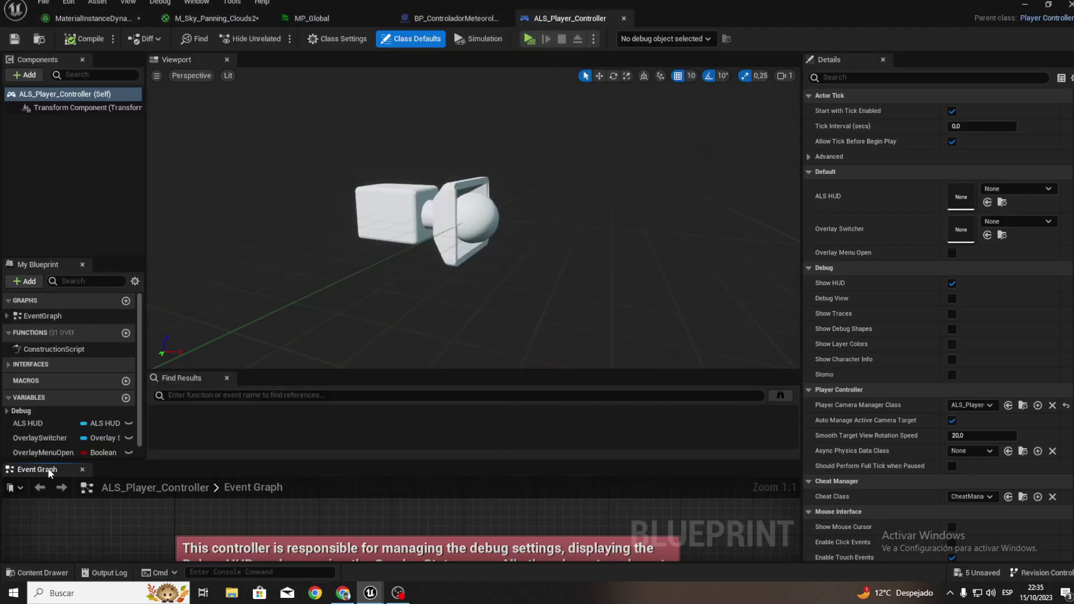
drag(49, 473, 320, 62)
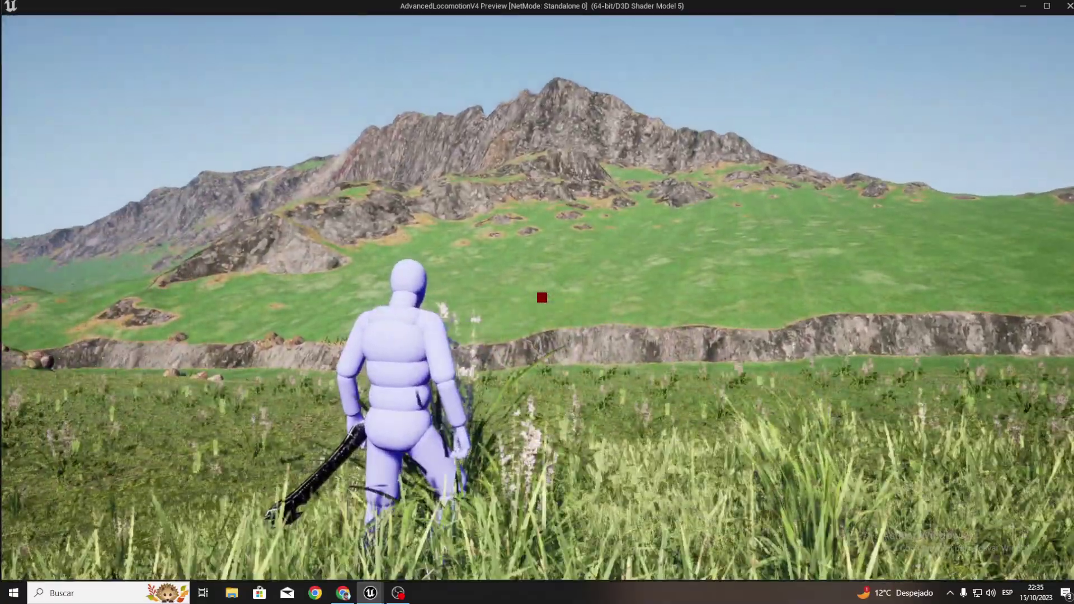
key(w)
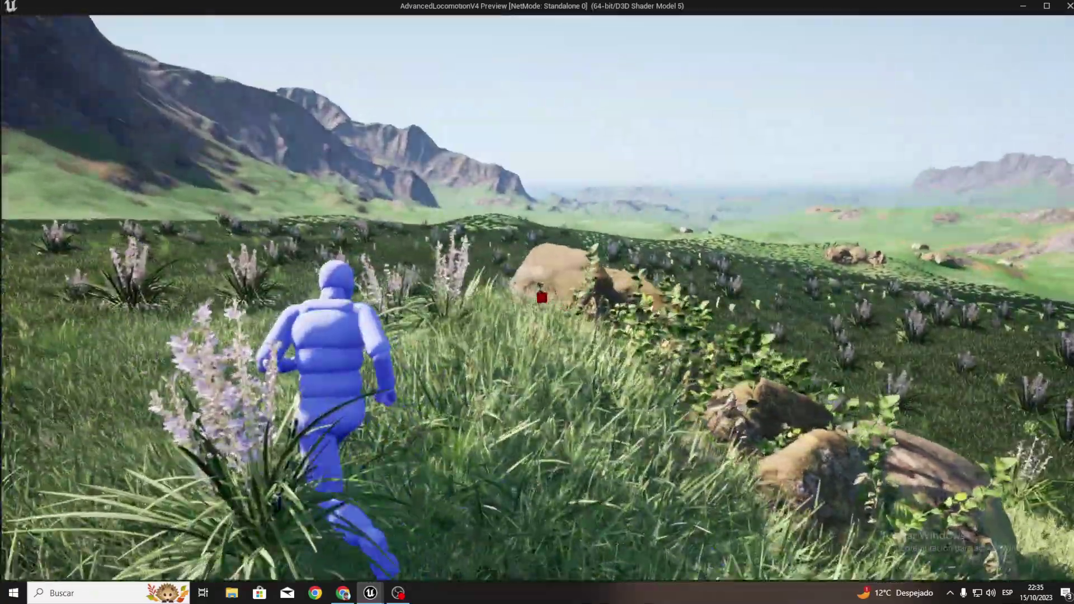
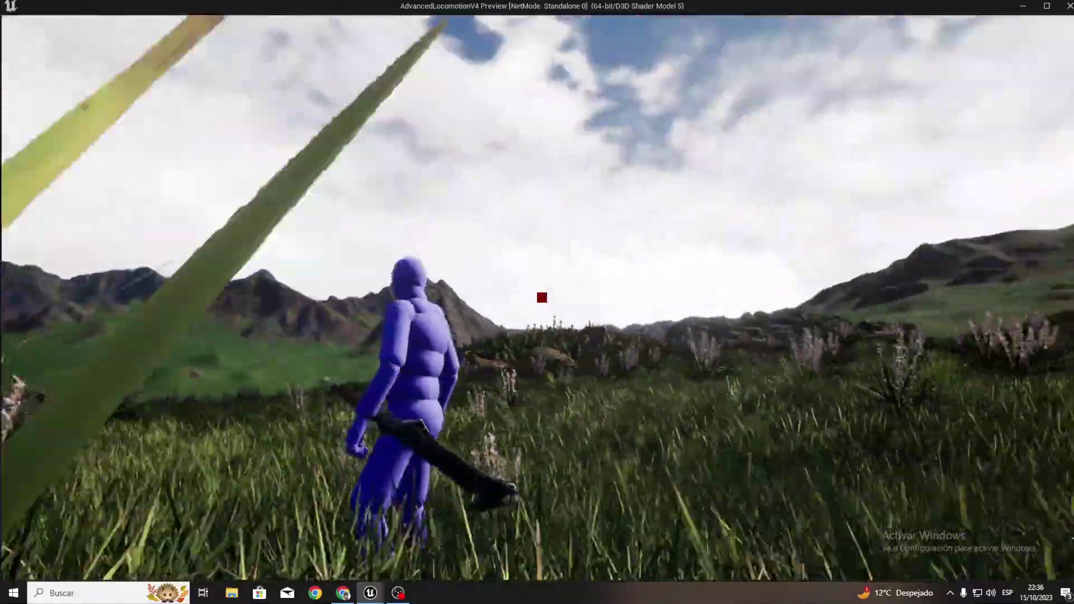
Stop the play preview and place the MP_Global parameter collection window beside the viewport.
key(Escape)
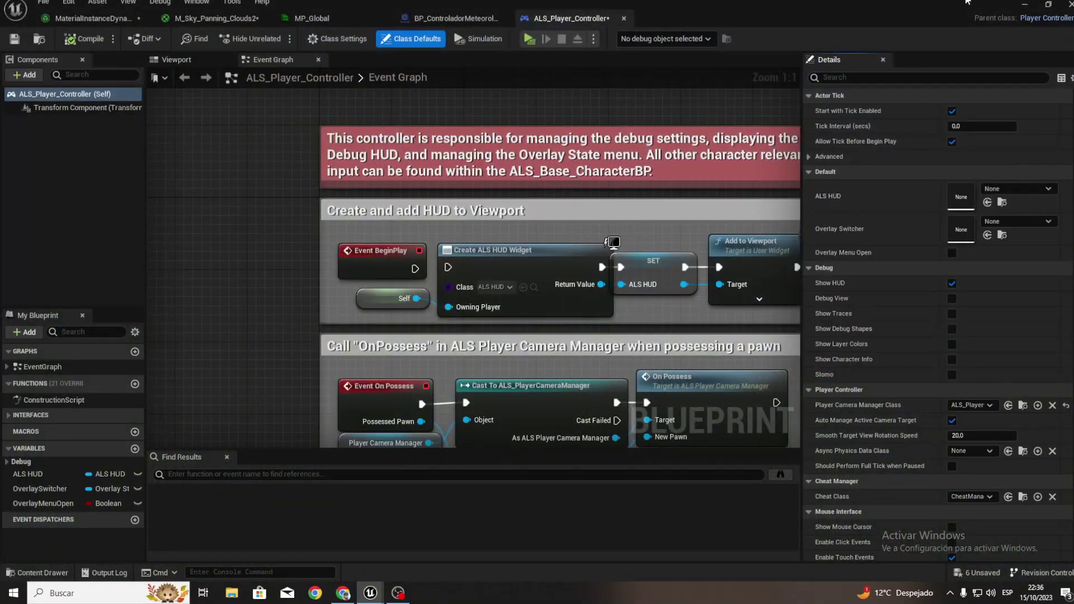
click(1026, 5)
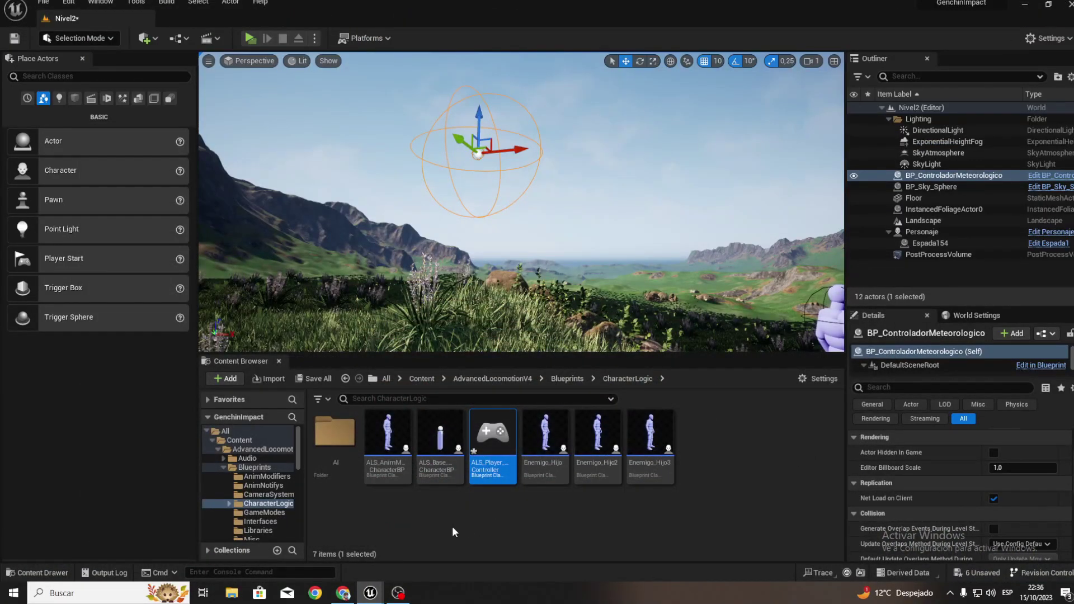
mouse_move(375, 588)
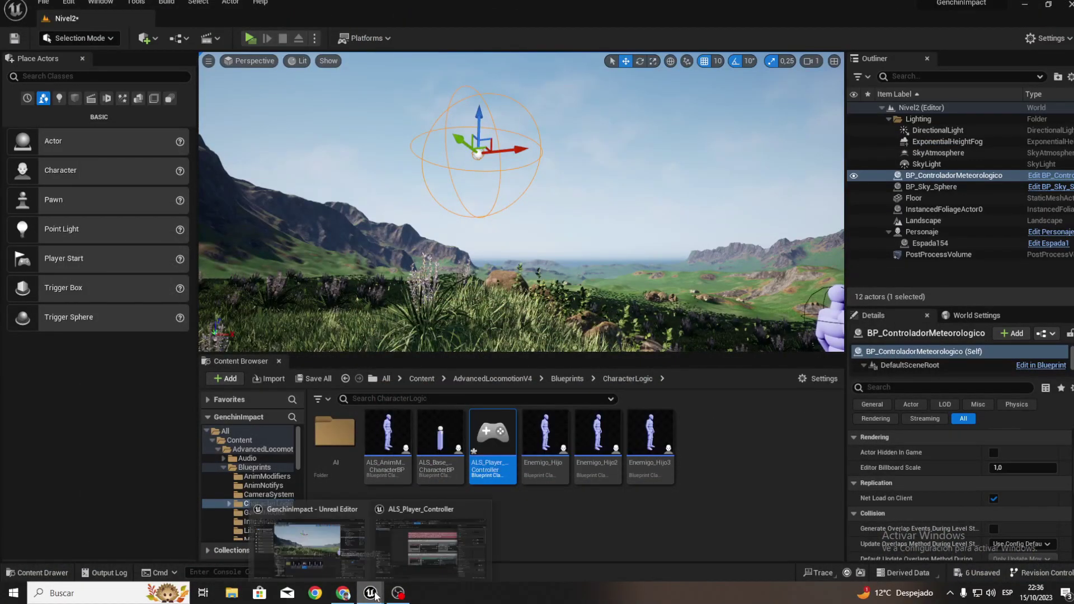
click(415, 570)
click(313, 18)
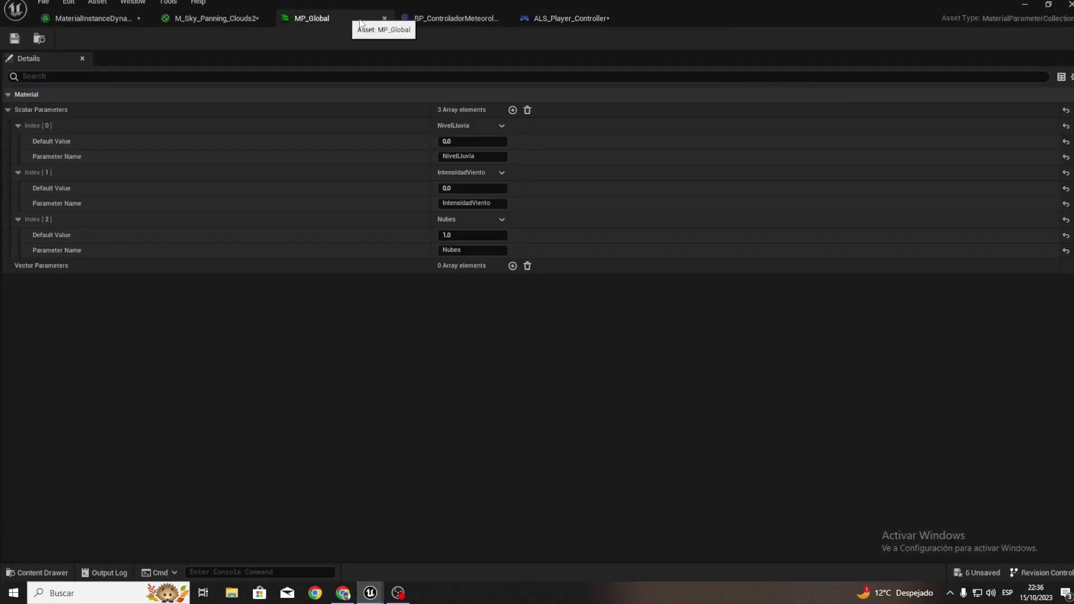
double_click(537, 5)
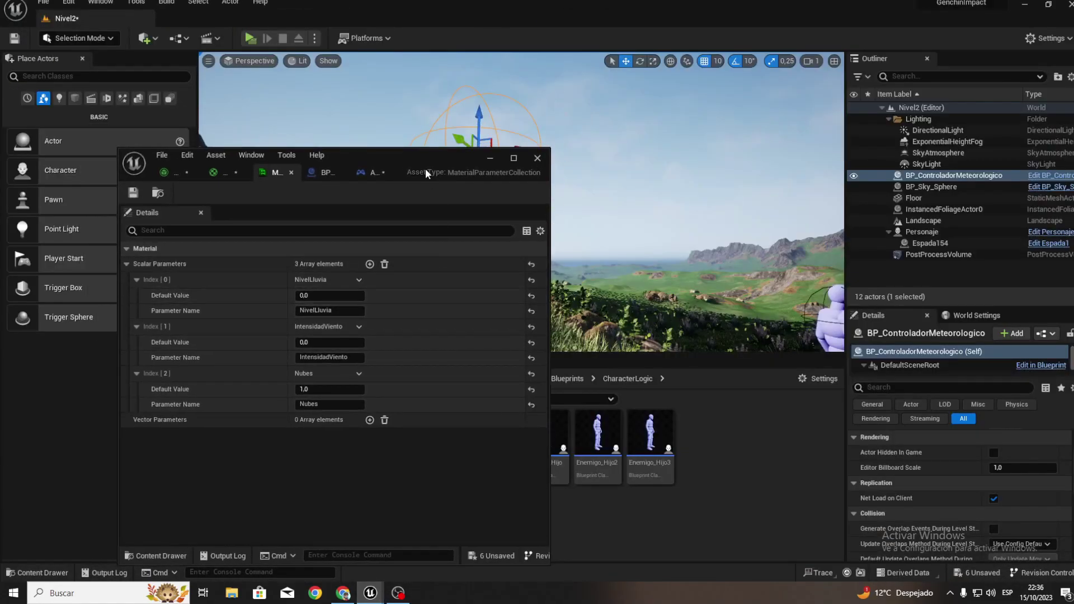
drag(403, 145, 219, 200)
Change the Nubes scalar default value from 1.0 to 0.1.
click(127, 425)
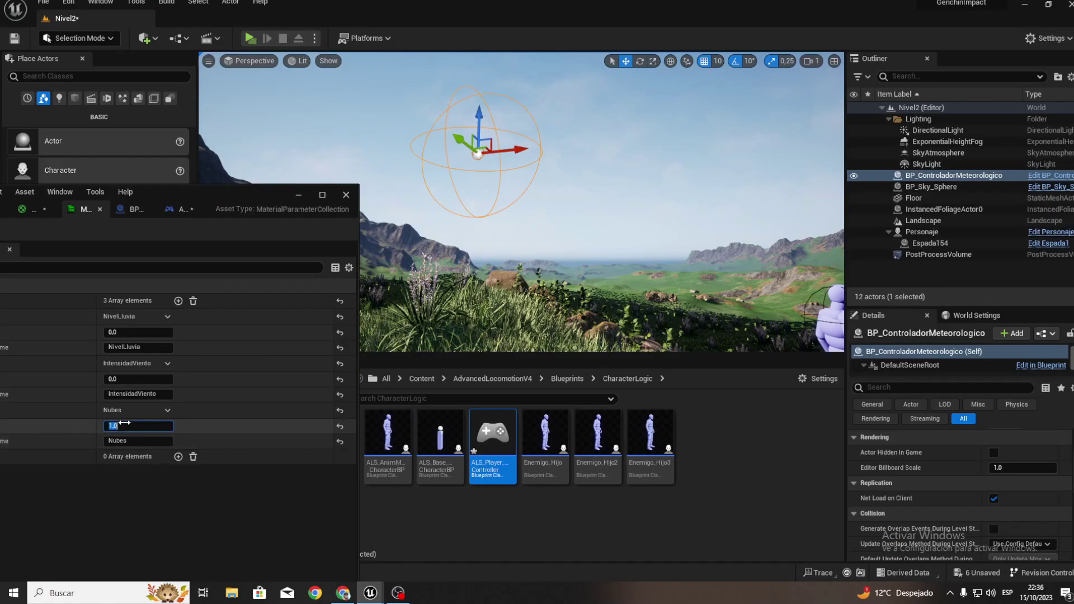
text(0.1)
key(Return)
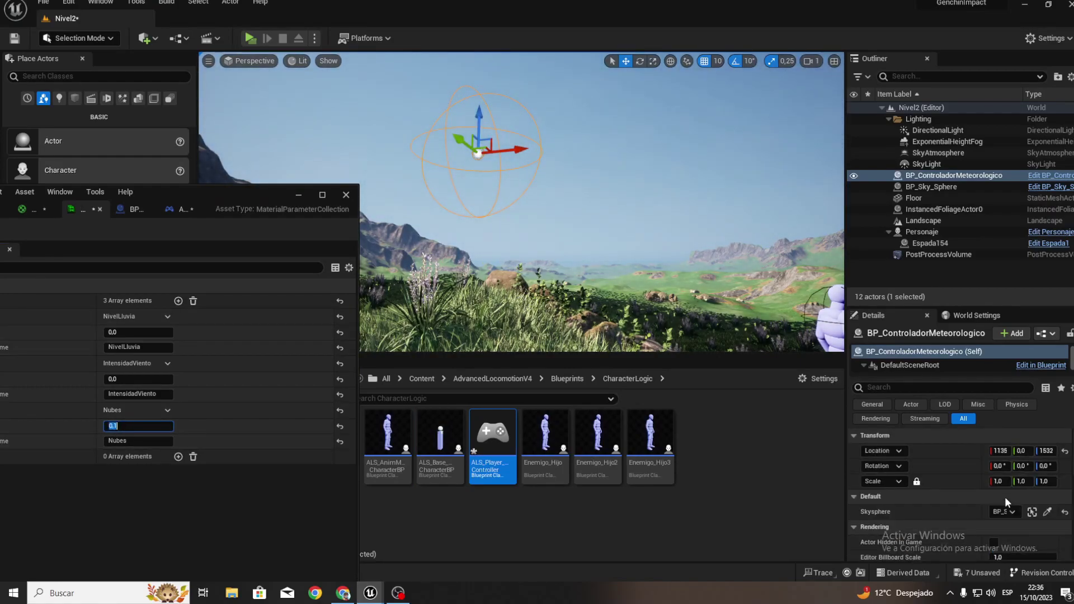
scroll(1005, 497, down, 1)
scroll(998, 515, down, 1)
scroll(999, 515, down, 1)
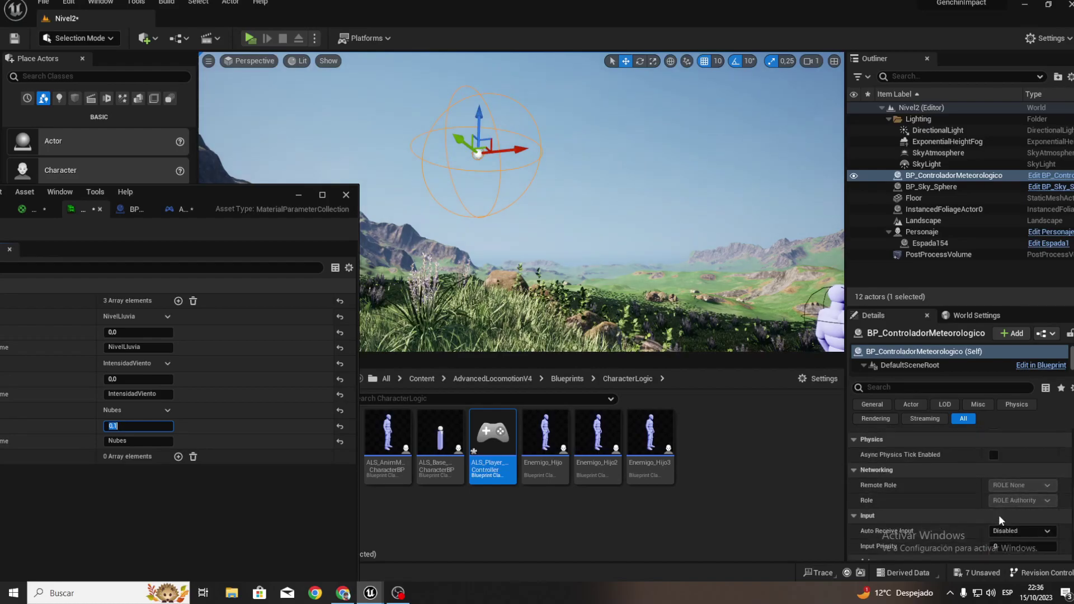
Darken BP_Sky_Sphere's Cloud Color to a near-black grey (0F1011FF).
click(921, 186)
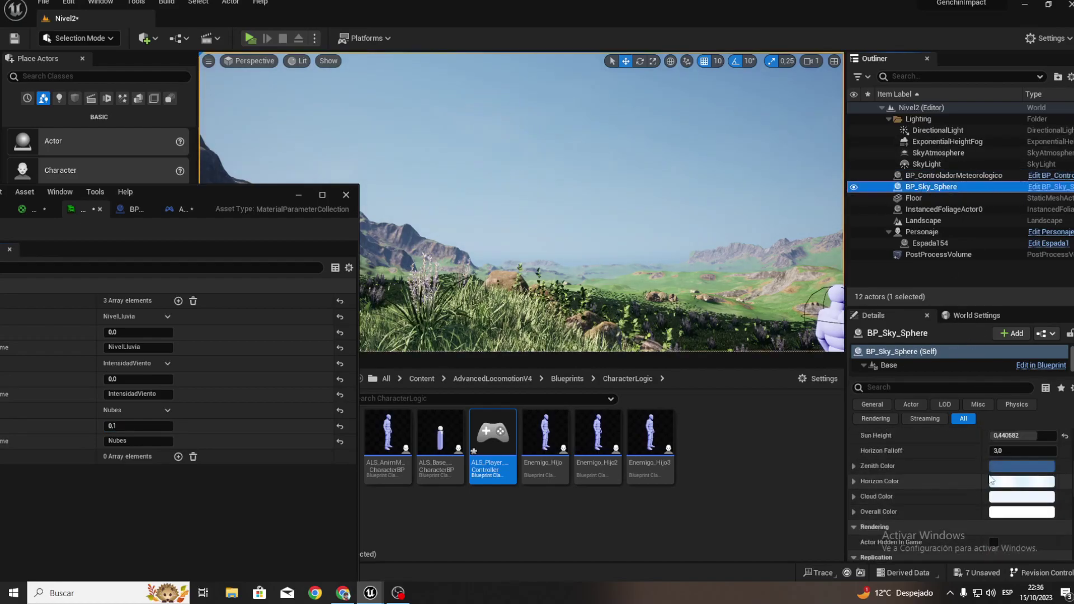
scroll(1016, 469, down, 3)
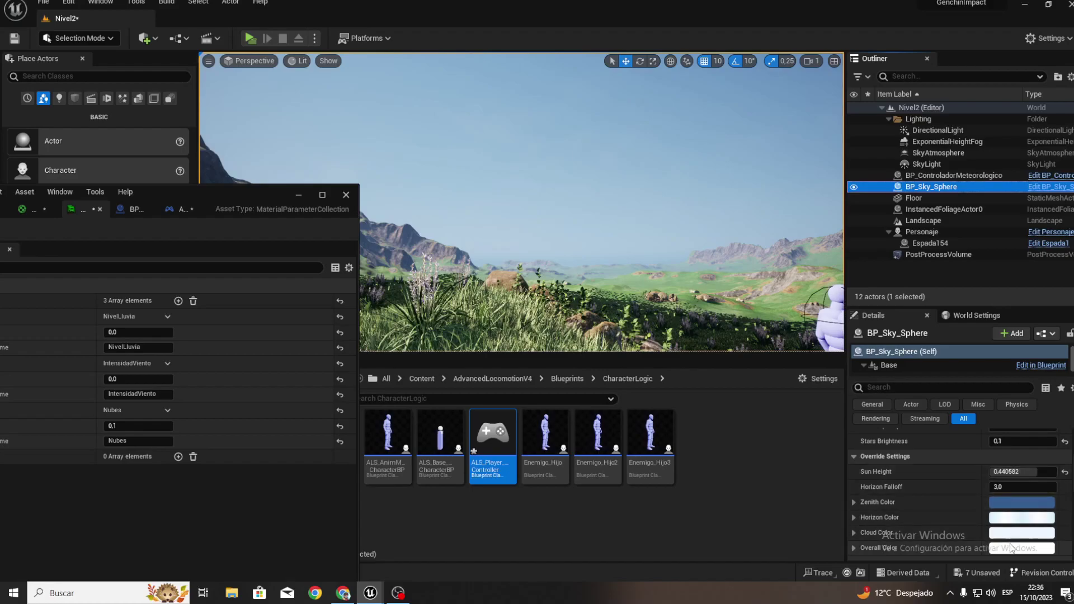
scroll(1007, 534, down, 1)
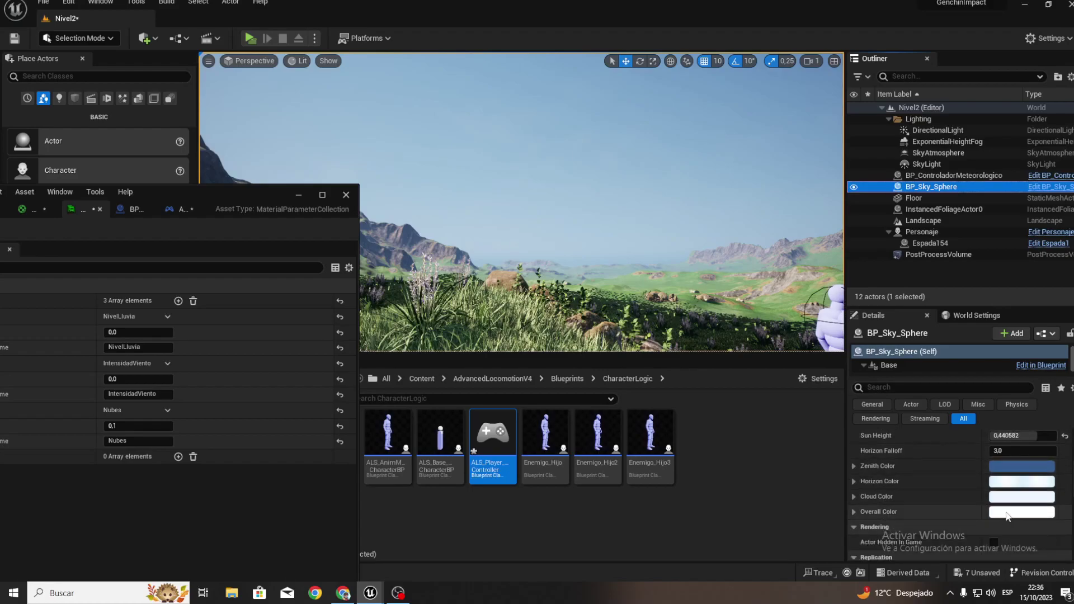
click(1006, 501)
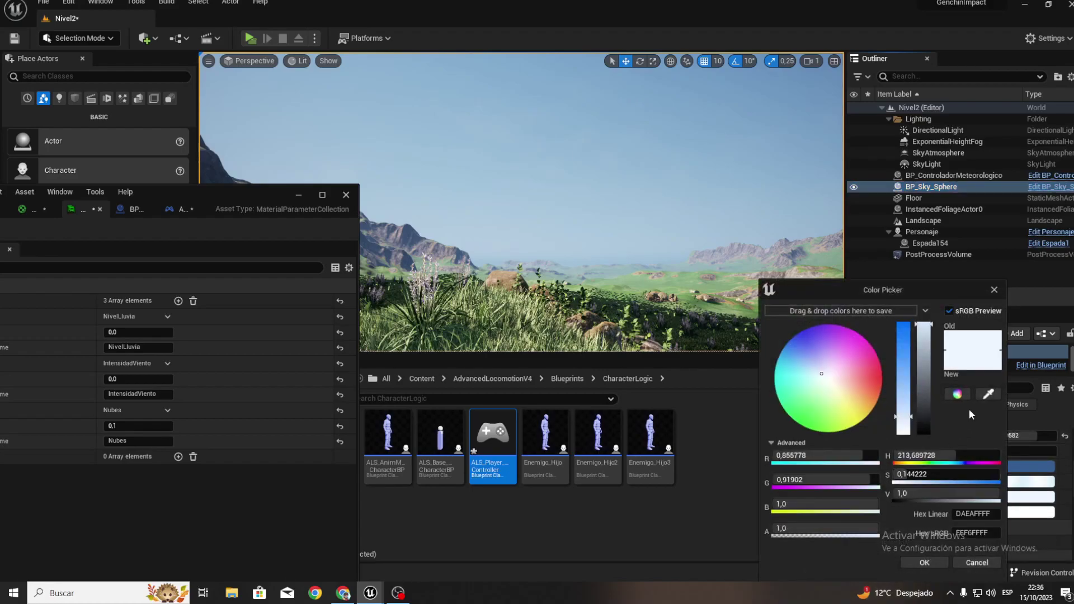
click(925, 421)
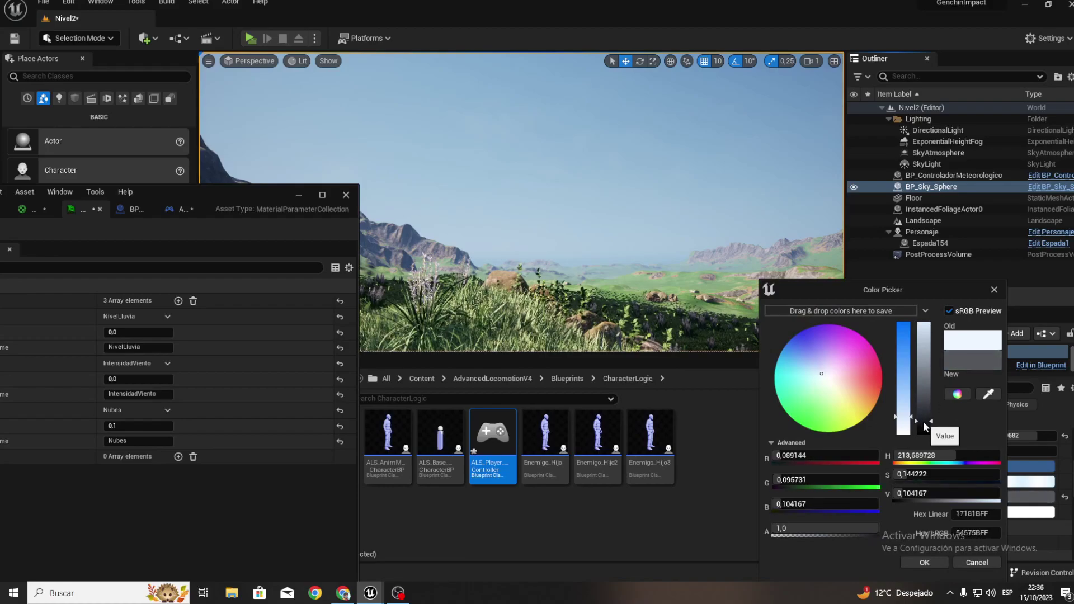
drag(923, 424, 924, 425)
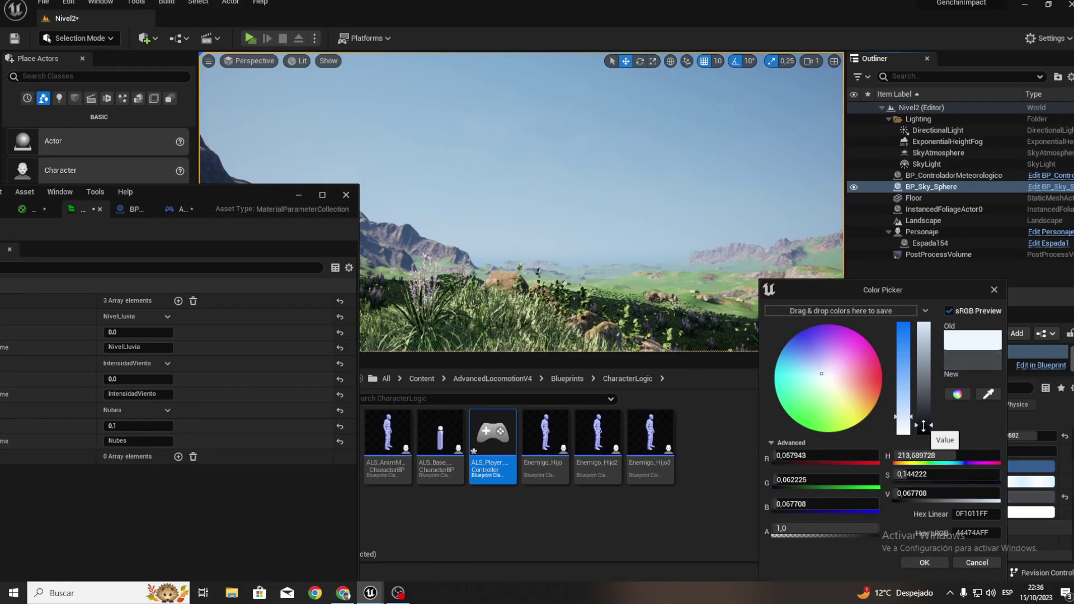
click(924, 563)
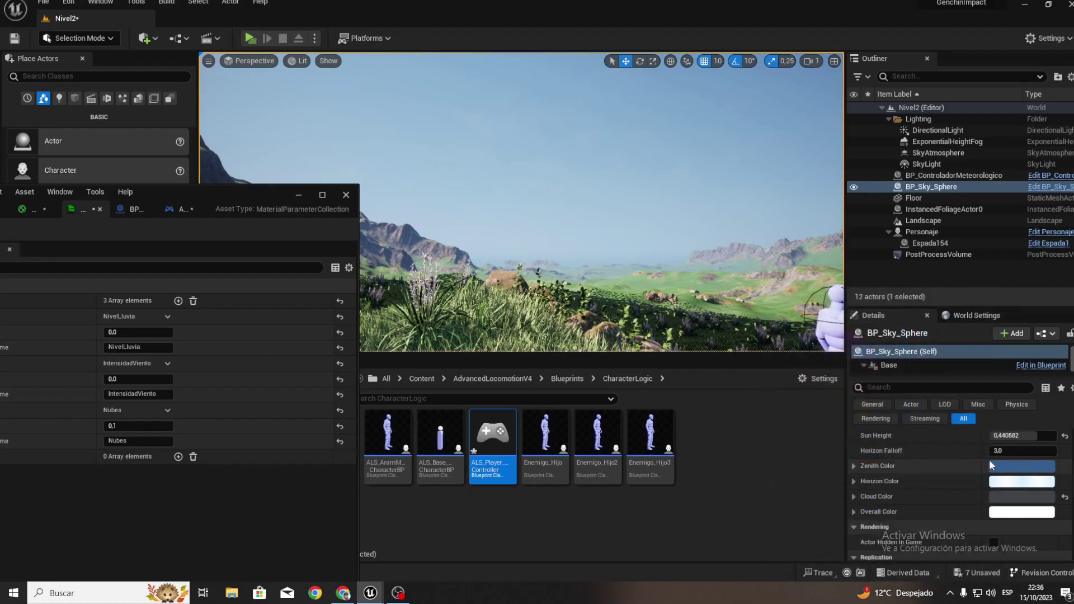
scroll(1006, 471, up, 2)
Set BP_Sky_Sphere's Cloud Opacity to 5.0 and look at the sky.
scroll(1006, 471, up, 2)
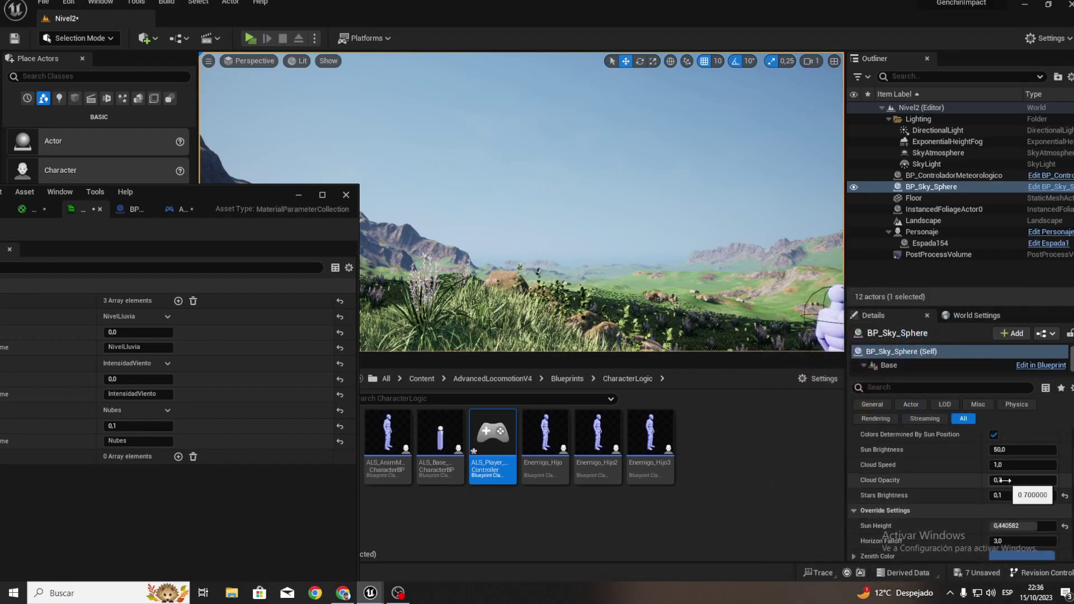
key(Return)
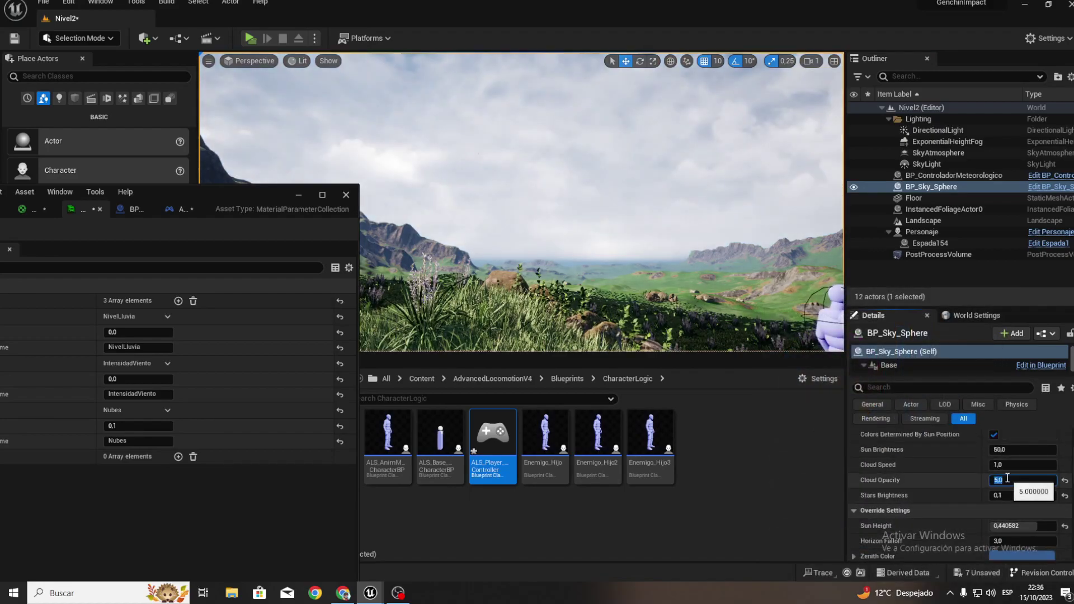
mouse_move(559, 224)
right_down()
mouse_move(588, 213)
mouse_move(587, 185)
right_up()
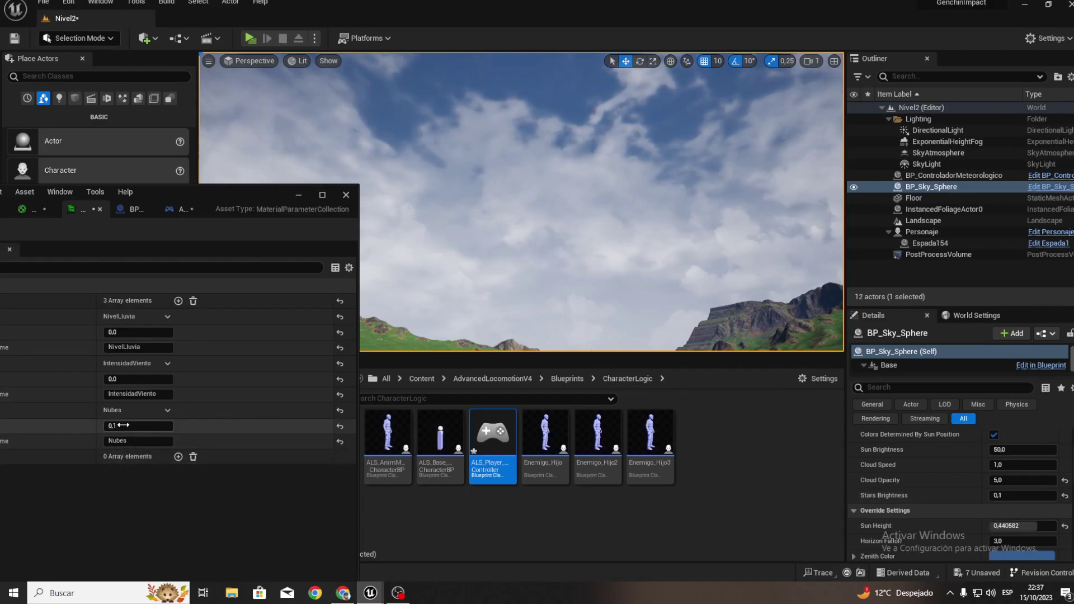
Preview a lower Nubes value by dragging, then restore it to 0.1.
mouse_move(119, 425)
mouse_down()
mouse_move(100, 425)
mouse_move(146, 426)
mouse_move(104, 426)
mouse_up()
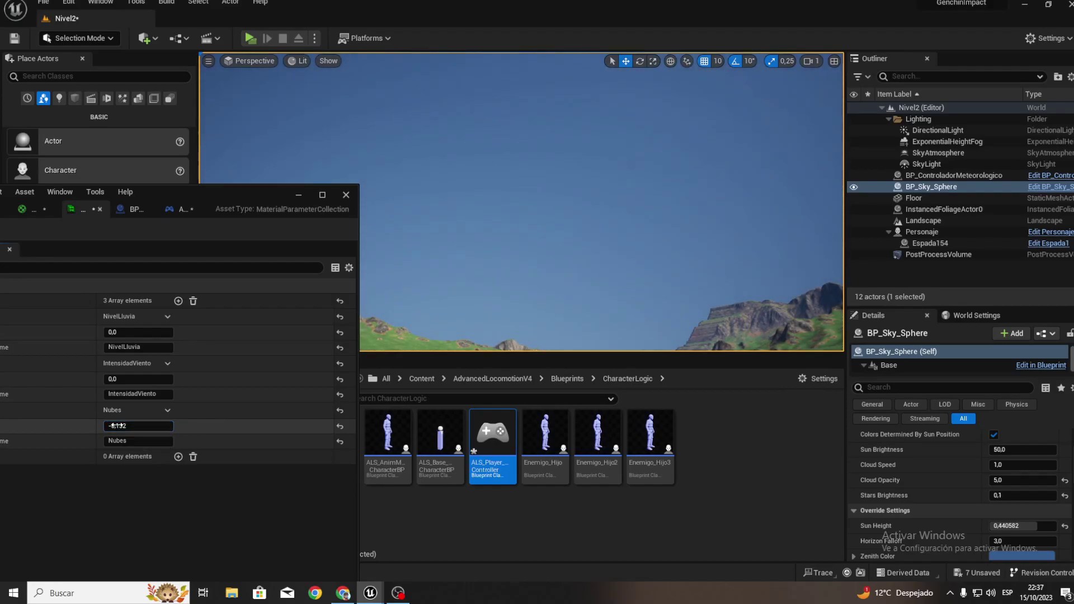
text(1)
key(Return)
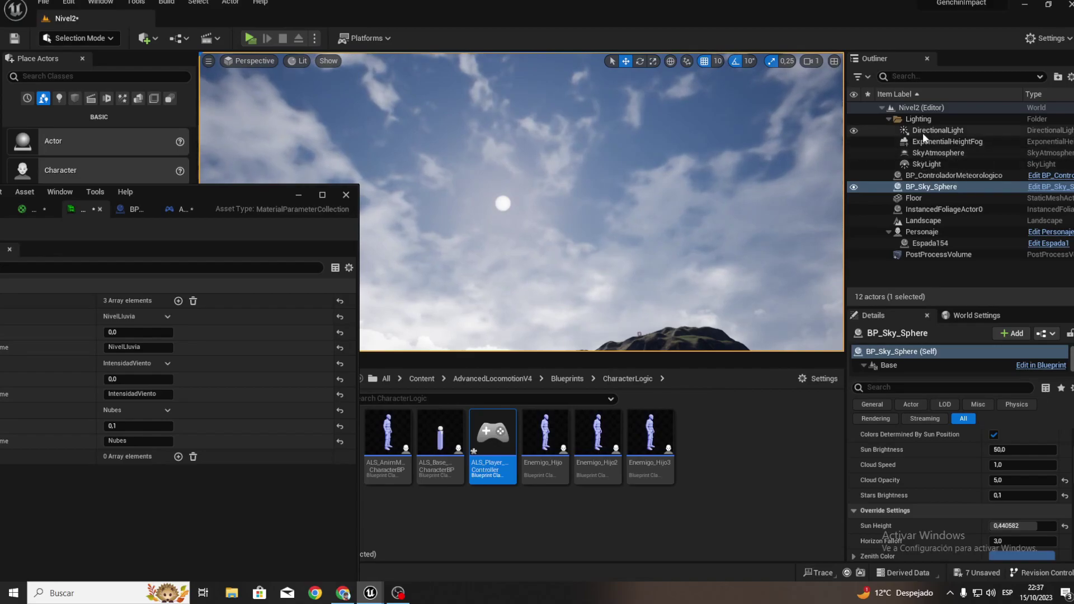
Give the DirectionalLight a dim grey-blue Light Color (2D3E52FF).
click(925, 131)
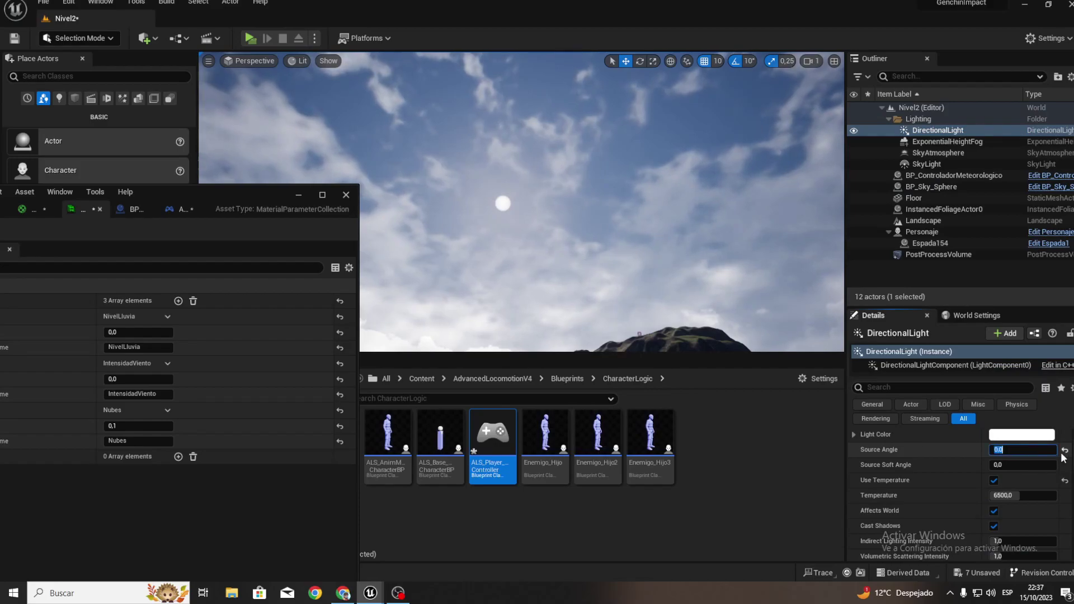
click(1028, 436)
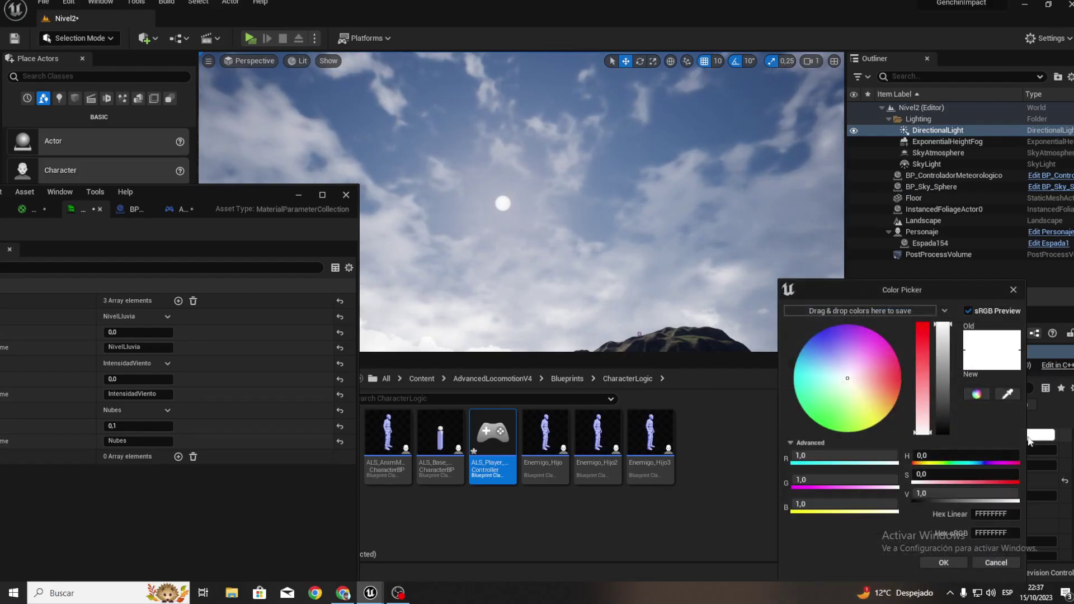
click(943, 379)
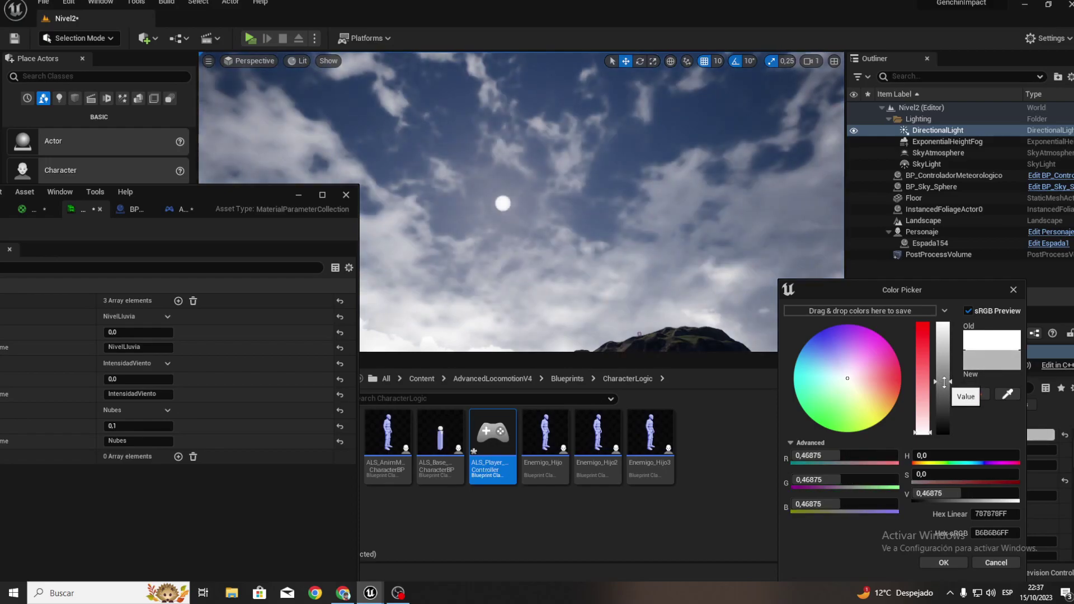
drag(870, 385, 830, 366)
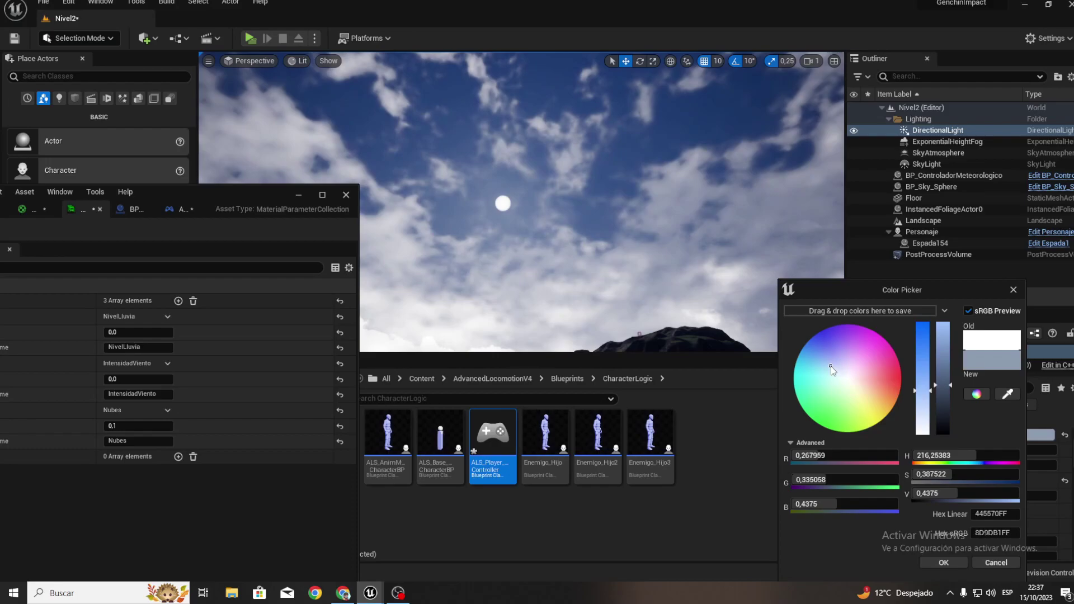
right_drag(628, 234, 687, 278)
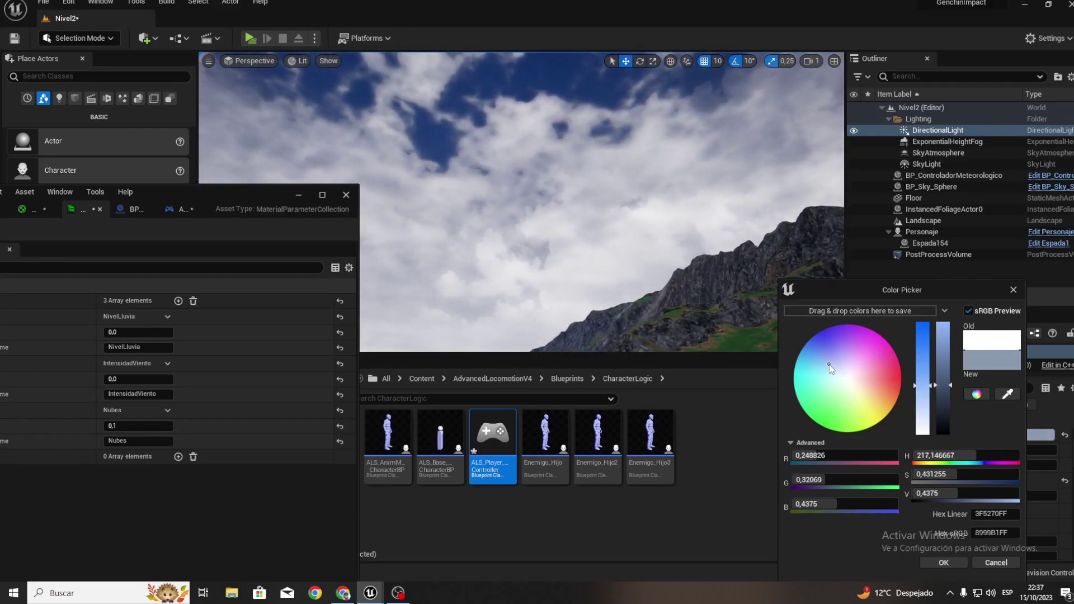
drag(829, 364, 828, 365)
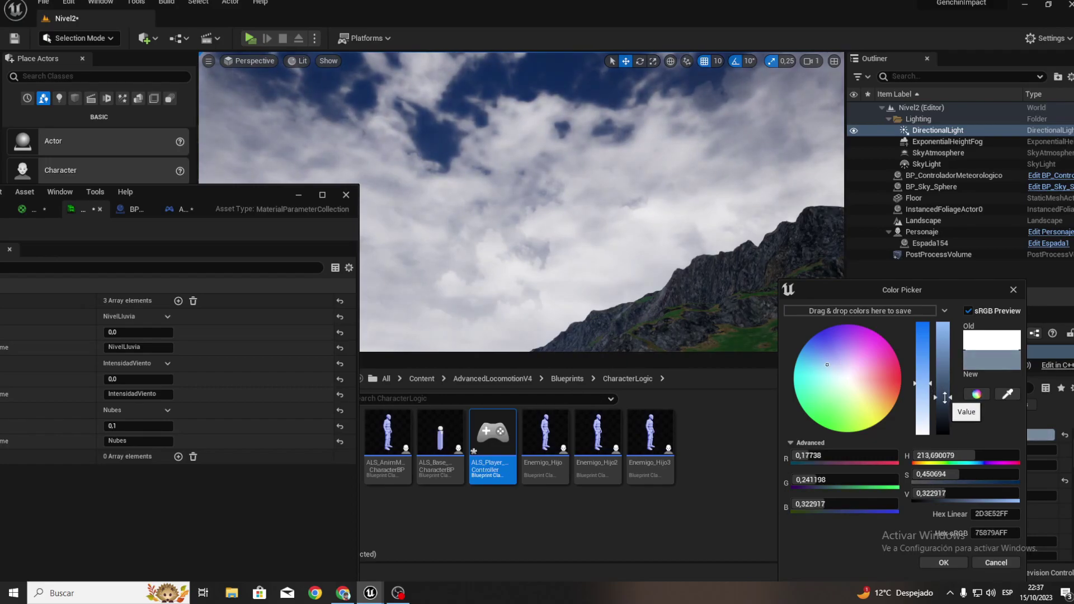
click(945, 562)
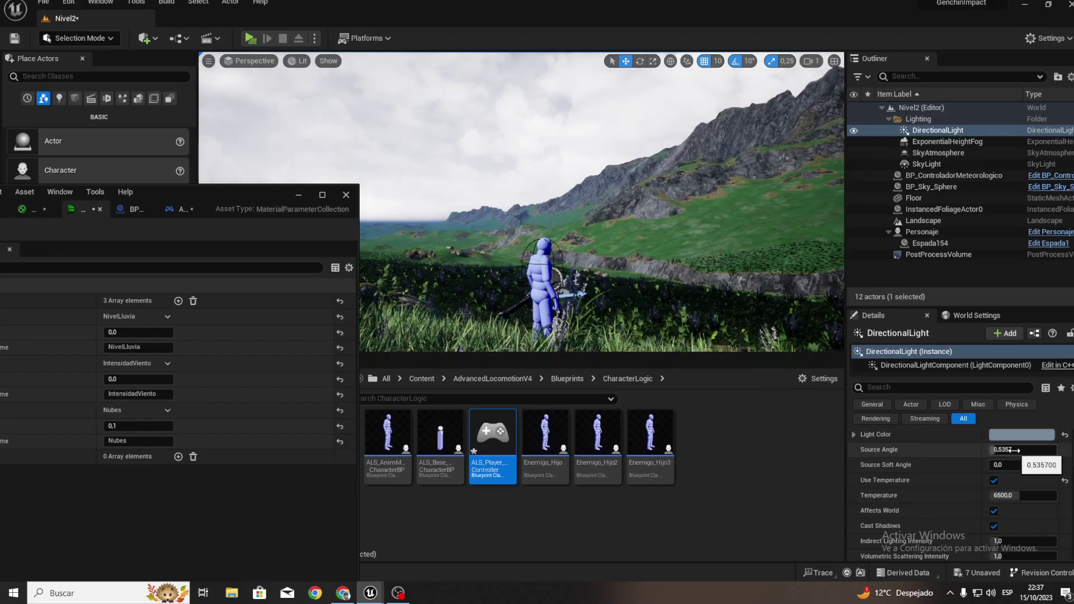
Lower the DirectionalLight Intensity from 6.0 to 3.0 lux and check the clouds.
drag(1015, 450, 1057, 450)
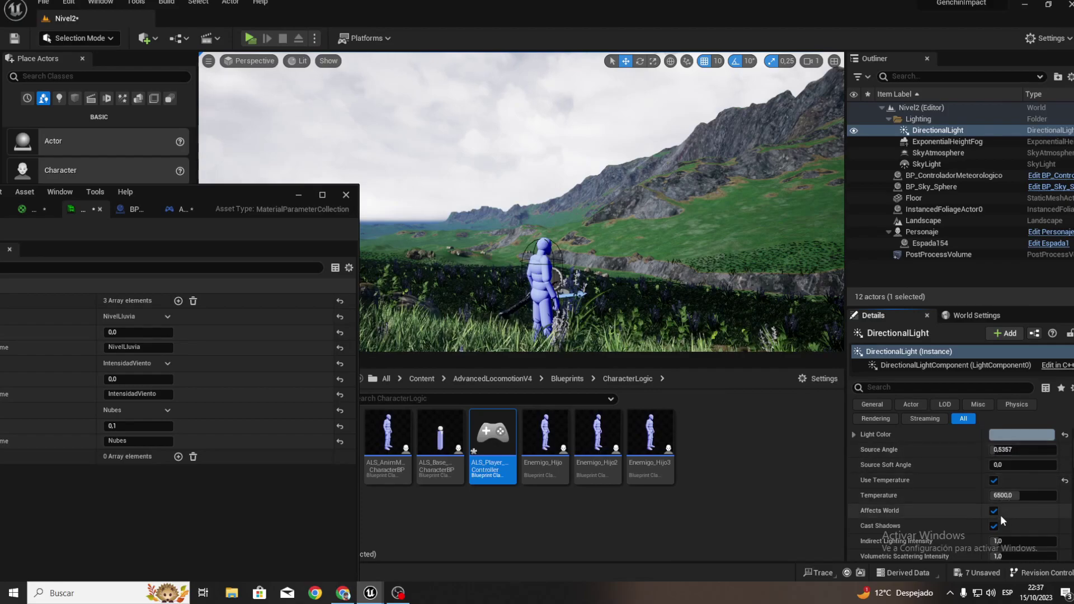
scroll(1010, 531, down, 2)
scroll(1010, 531, up, 1)
scroll(1010, 531, up, 2)
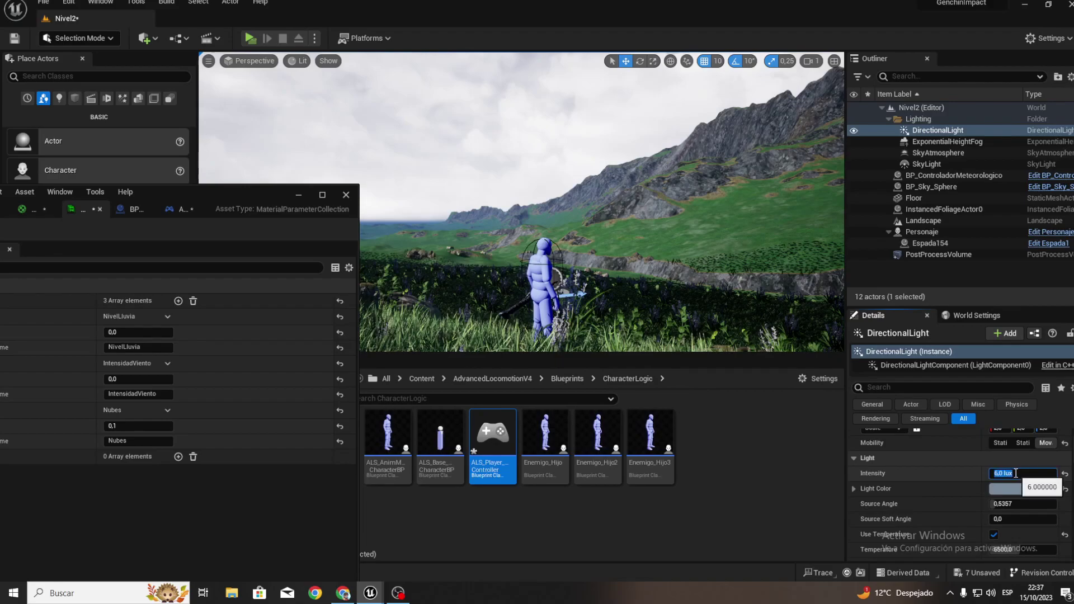
text(3)
key(Return)
mouse_move(635, 249)
right_down()
mouse_move(635, 185)
mouse_move(616, 240)
mouse_move(621, 184)
right_up()
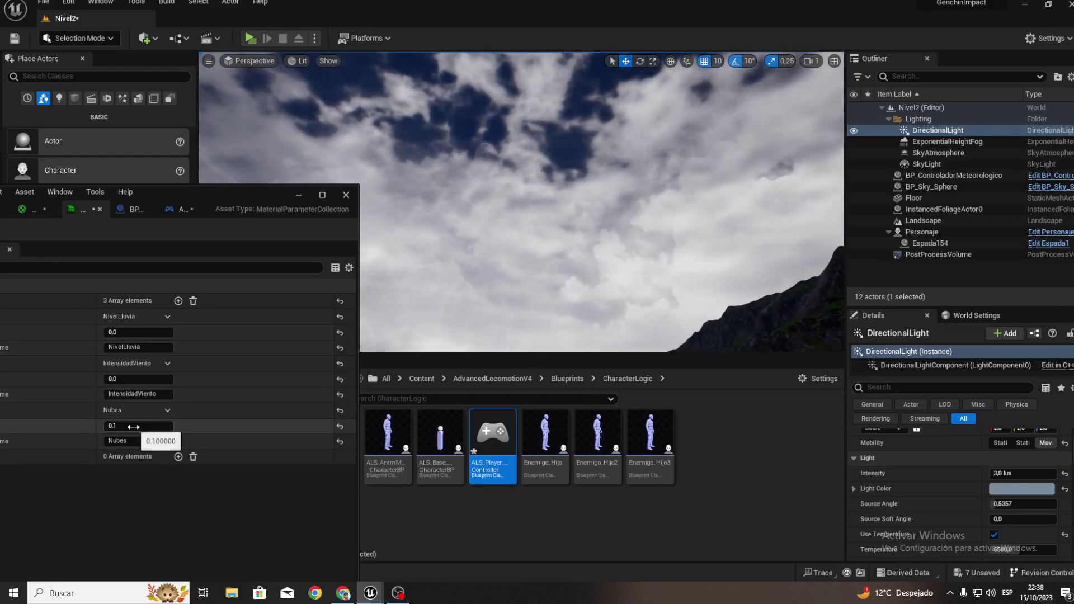
Set Nubes to 1.0 and inspect the darker sky from several angles.
text(1)
key(Return)
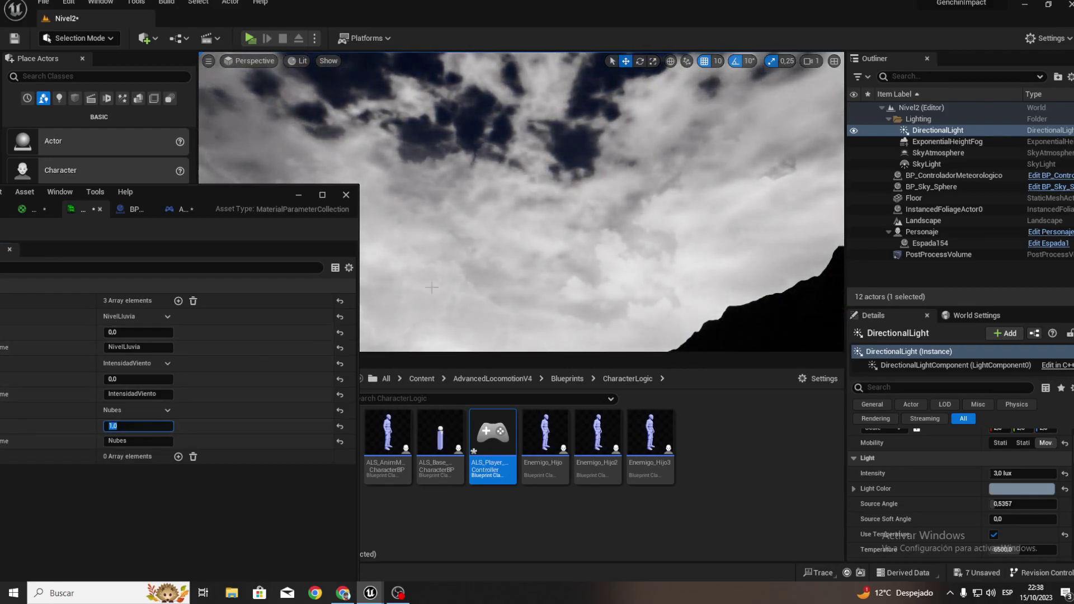
right_drag(559, 252, 556, 312)
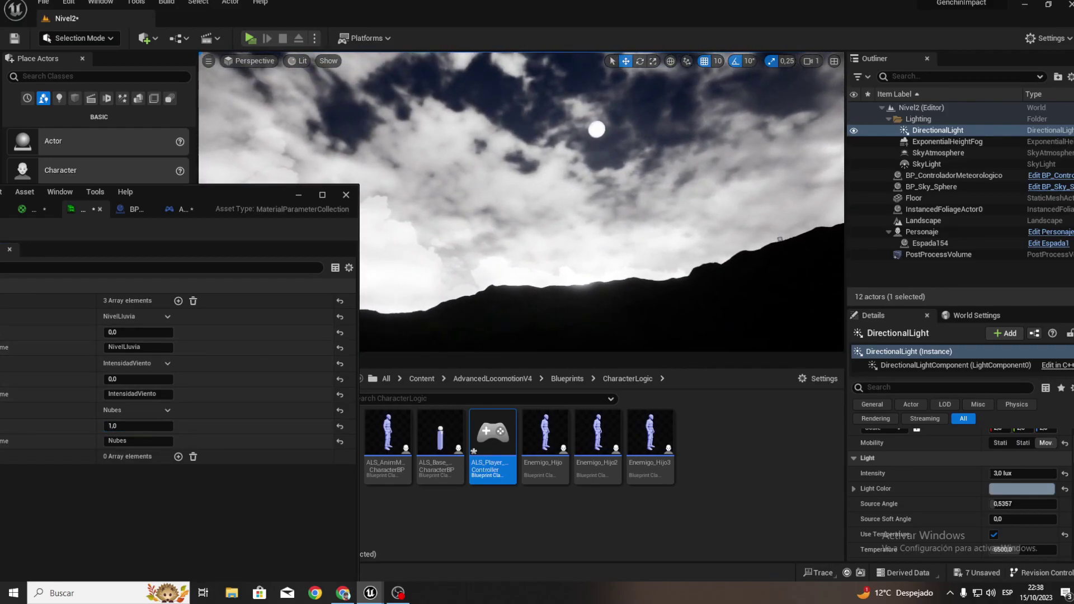
mouse_move(513, 263)
right_down()
mouse_move(537, 246)
mouse_move(537, 302)
right_up()
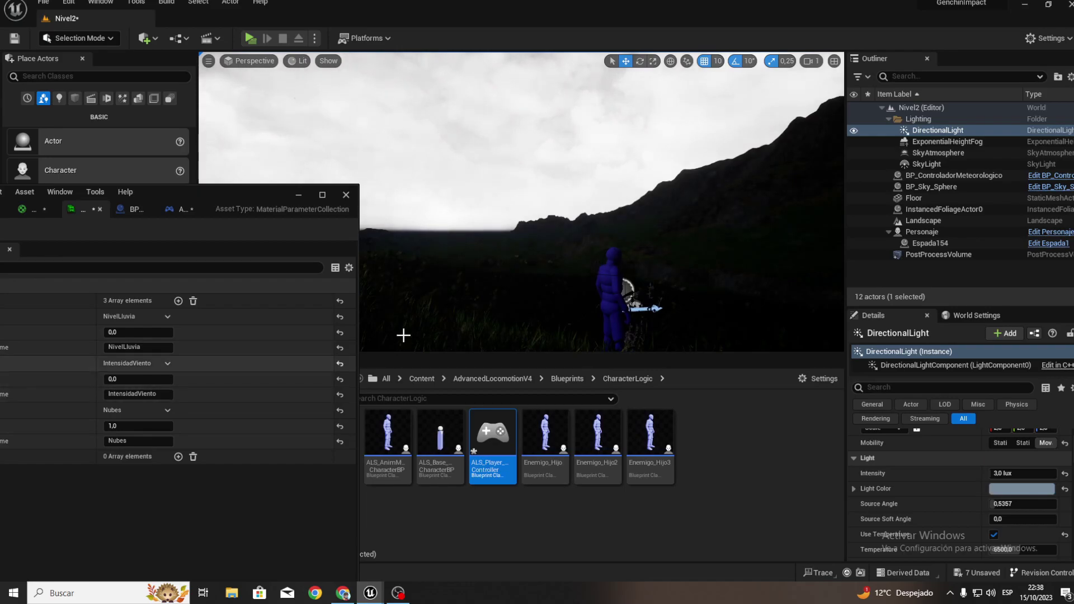
right_drag(403, 336, 391, 381)
Start a play test of the level and walk the character forward.
right_drag(501, 296, 501, 256)
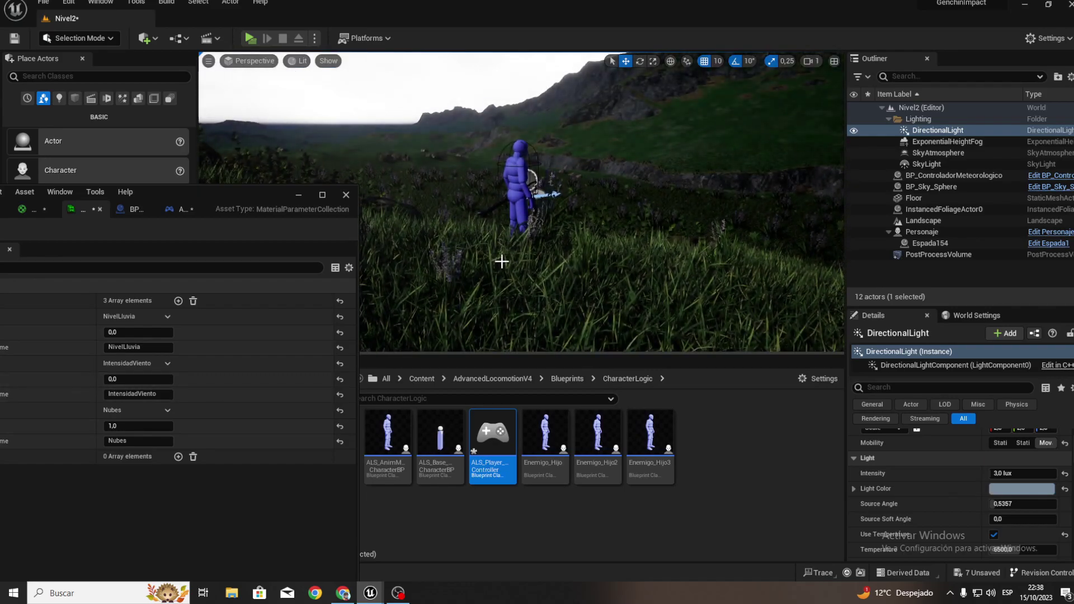
click(250, 38)
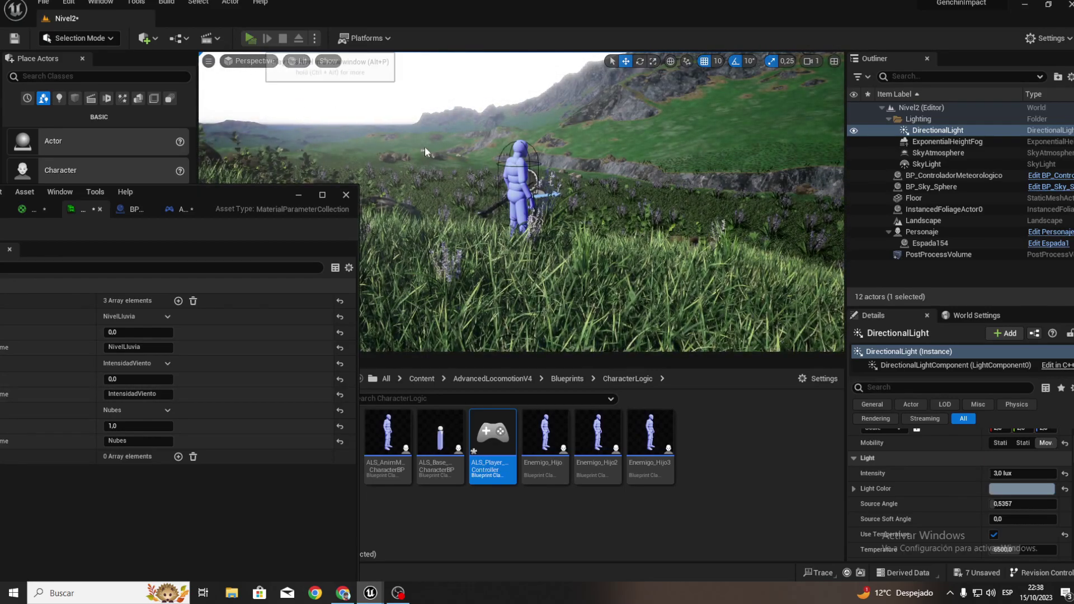
key(w)
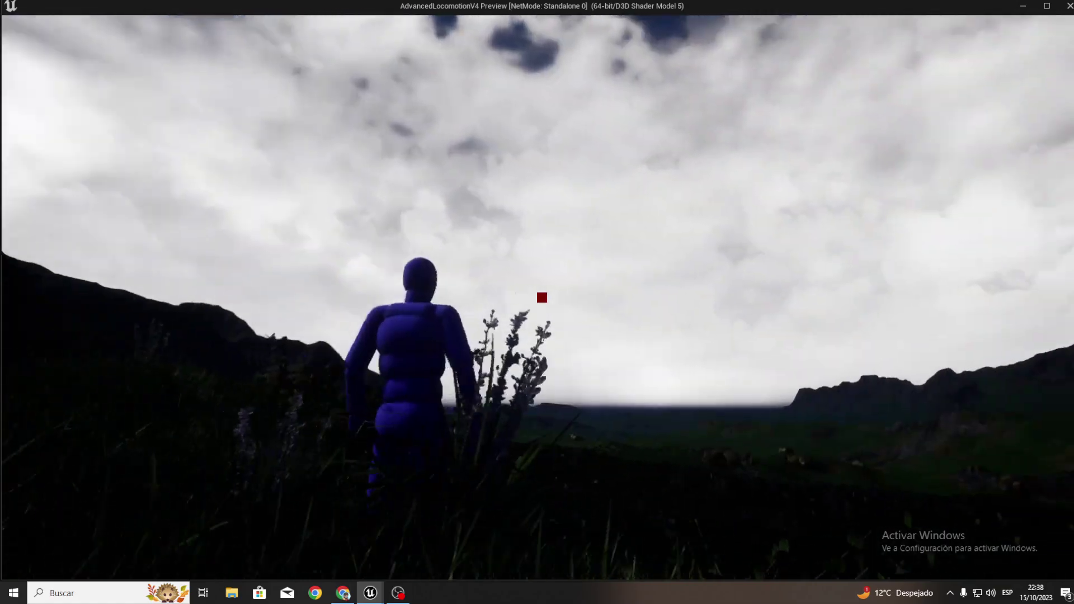
Exit the play preview after viewing the overcast sky, back to the level editor.
key(Escape)
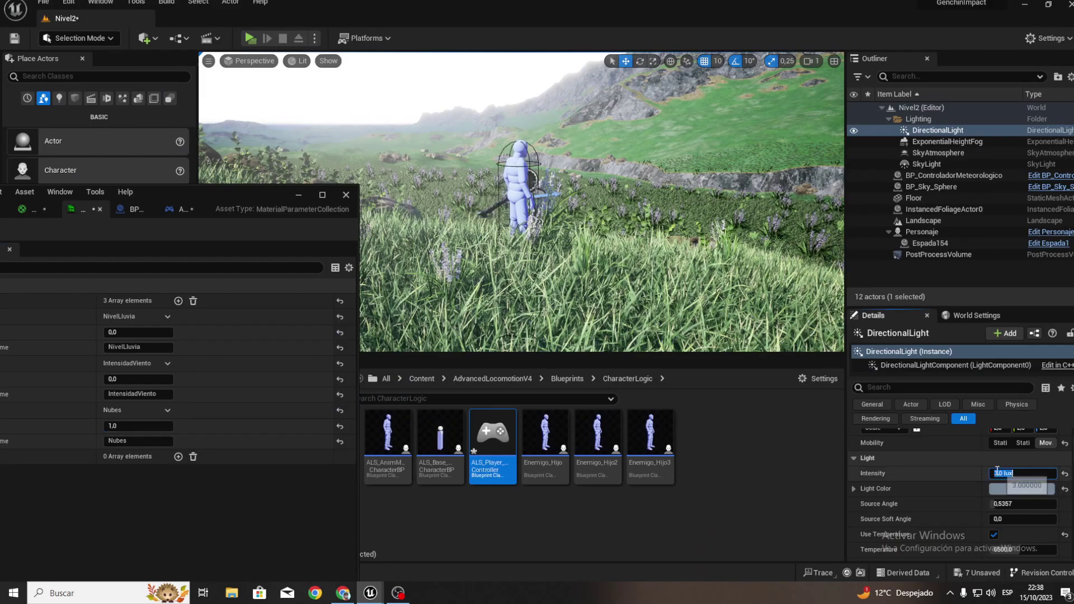
Re-enter the light intensity and shift the Light Color toward a cyan grey.
text(6)
key(Return)
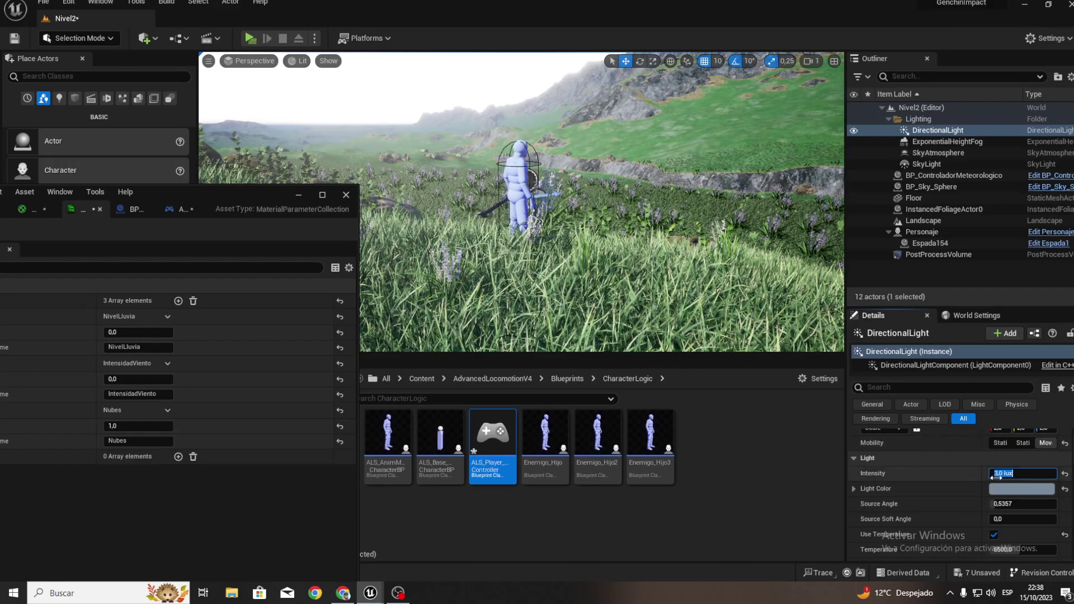
click(1007, 491)
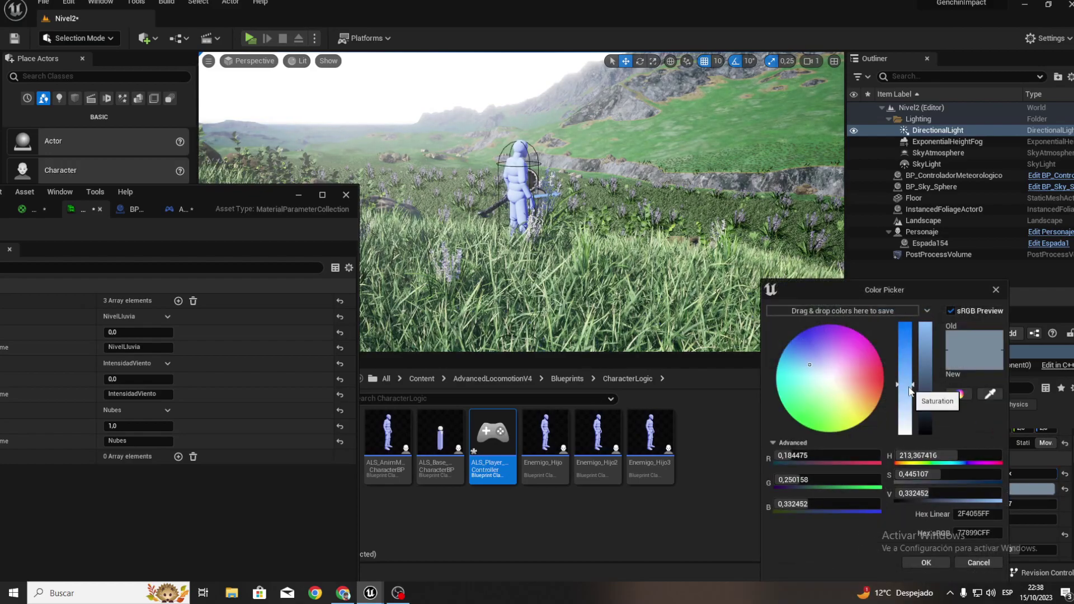
click(820, 379)
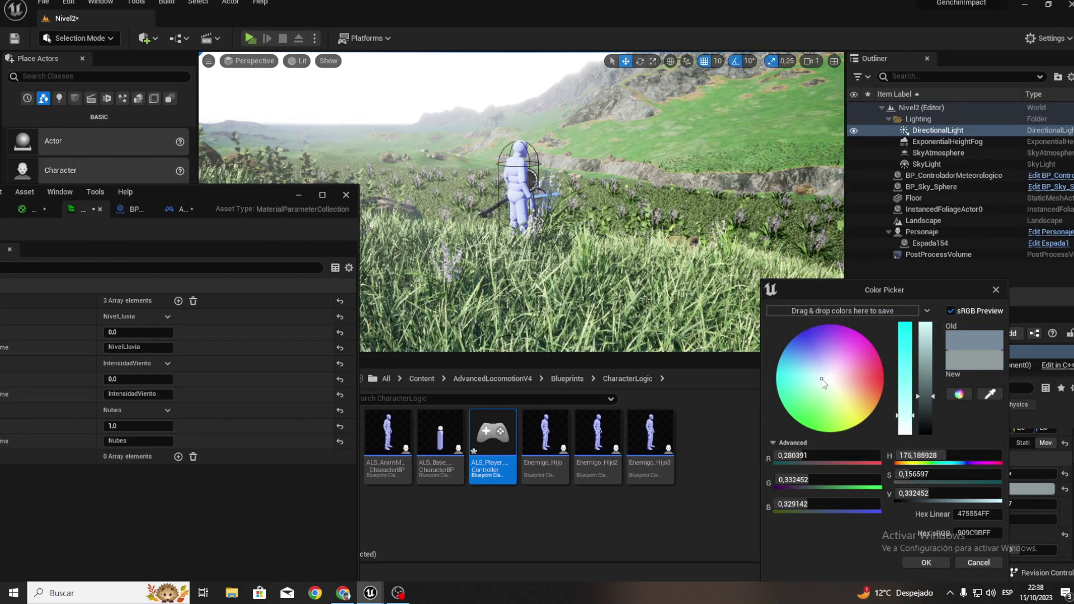
drag(821, 380, 820, 376)
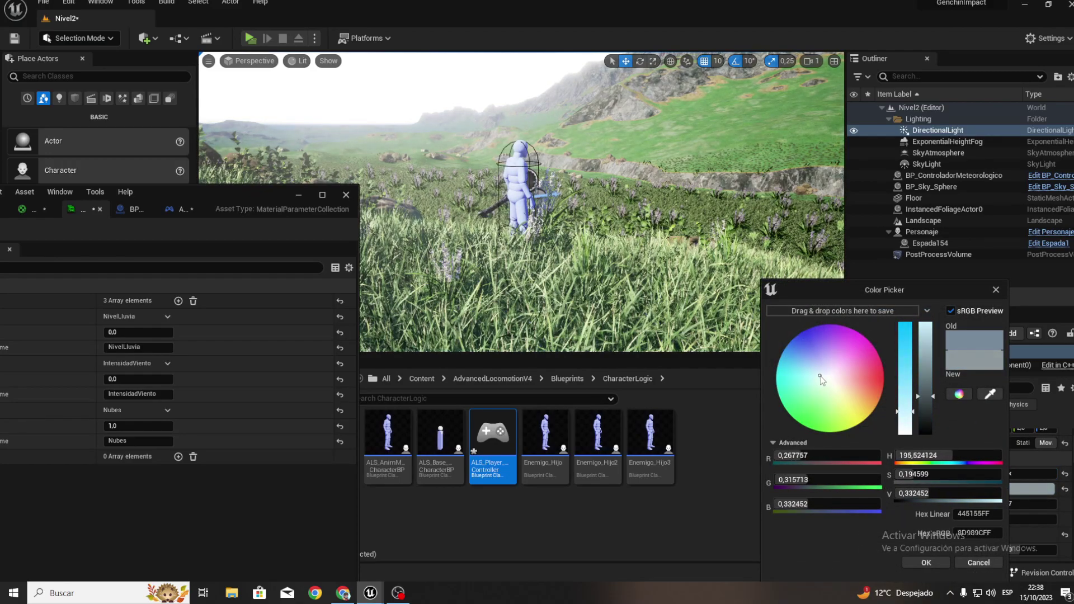
click(926, 562)
right_drag(521, 252, 520, 168)
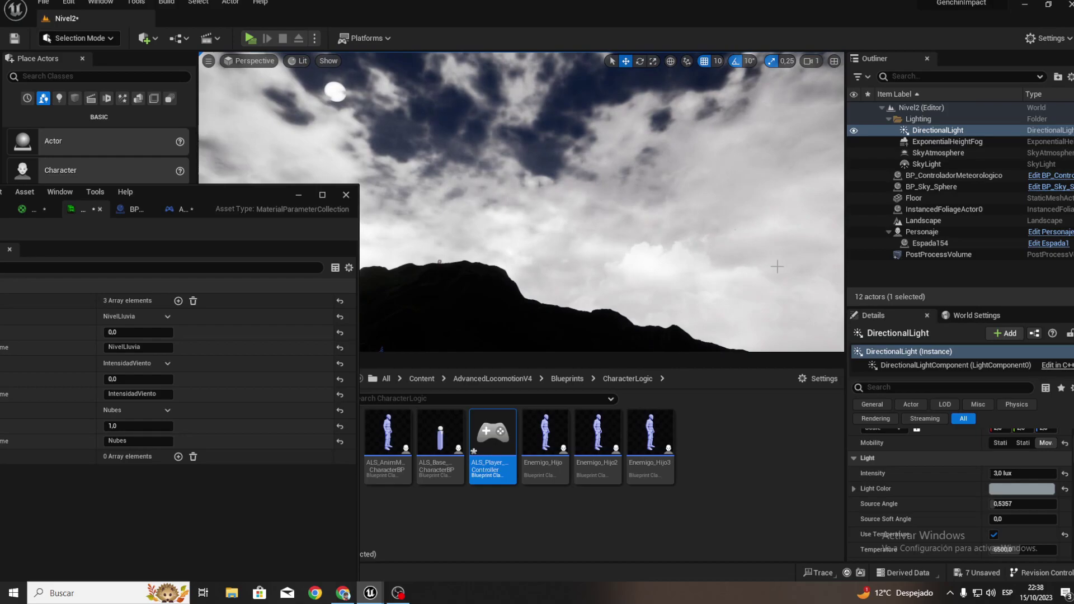
Brighten the Light Color slightly to a paler grey-blue (576168FF).
click(1017, 487)
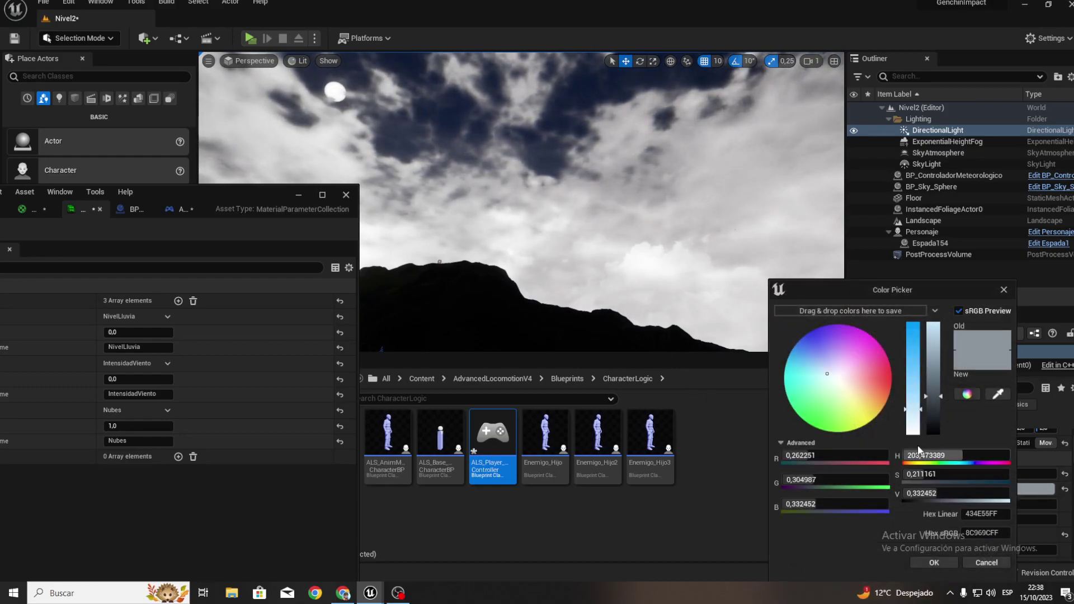
drag(937, 400, 937, 388)
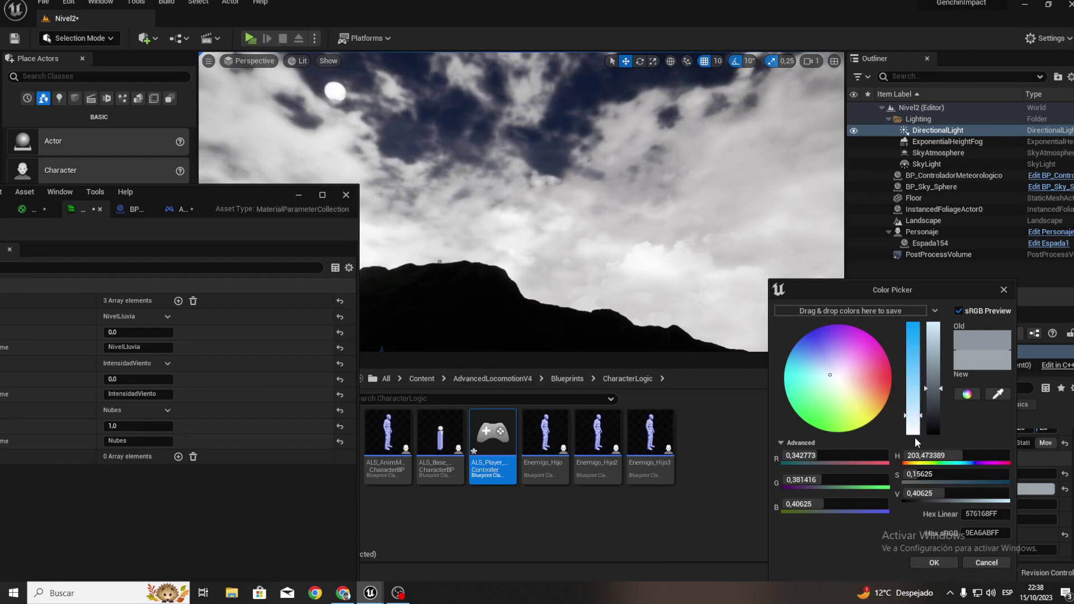
click(934, 562)
scroll(1025, 502, up, 2)
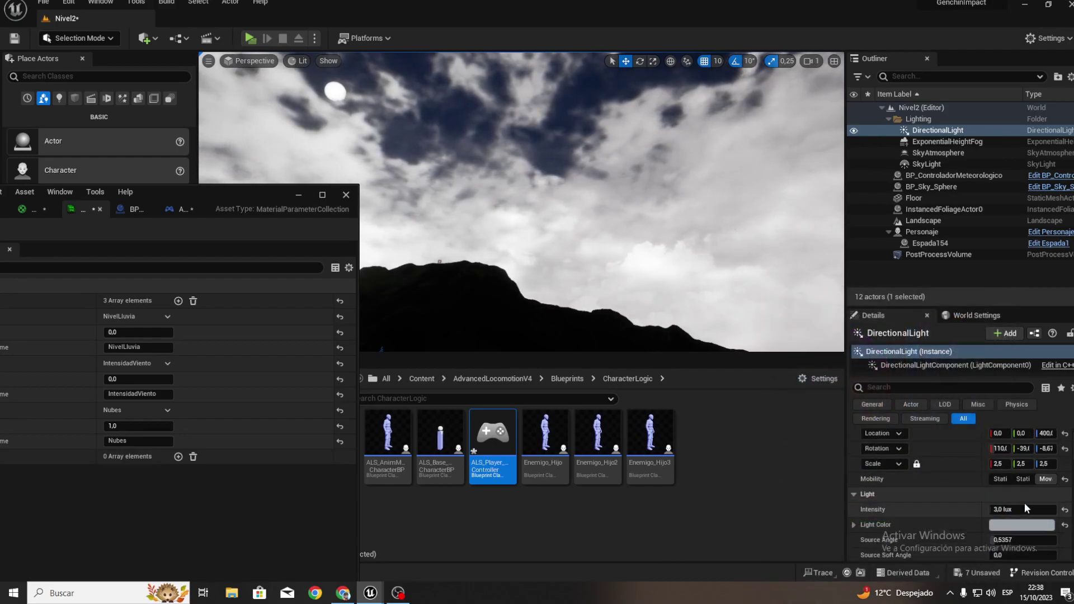
scroll(1025, 503, up, 1)
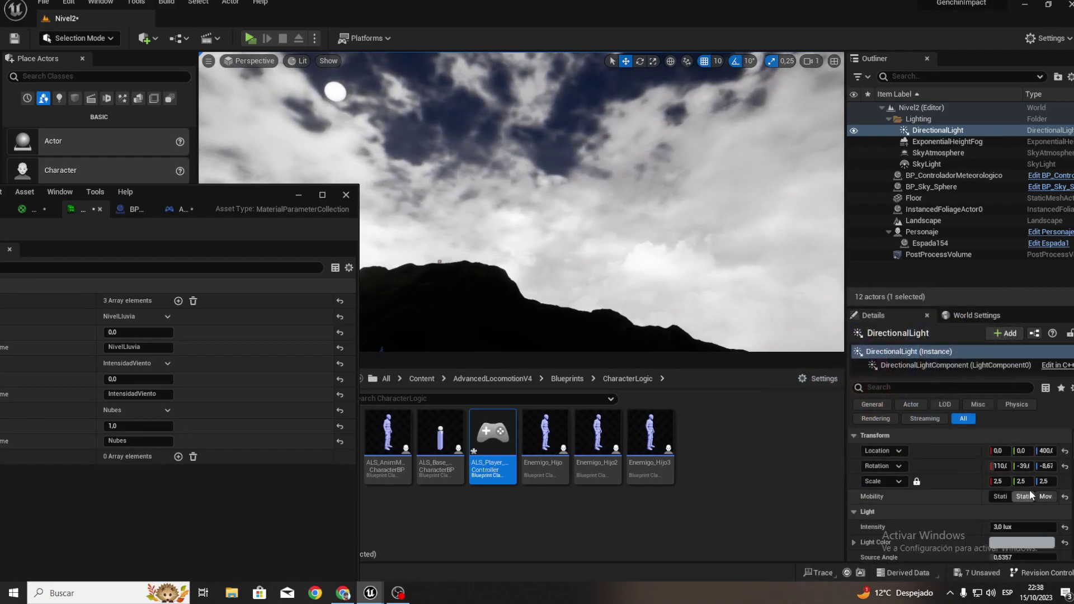
Change BP_Sky_Sphere's Cloud Opacity from 5.0 to 1.0 and launch a Standalone Game play test.
click(929, 176)
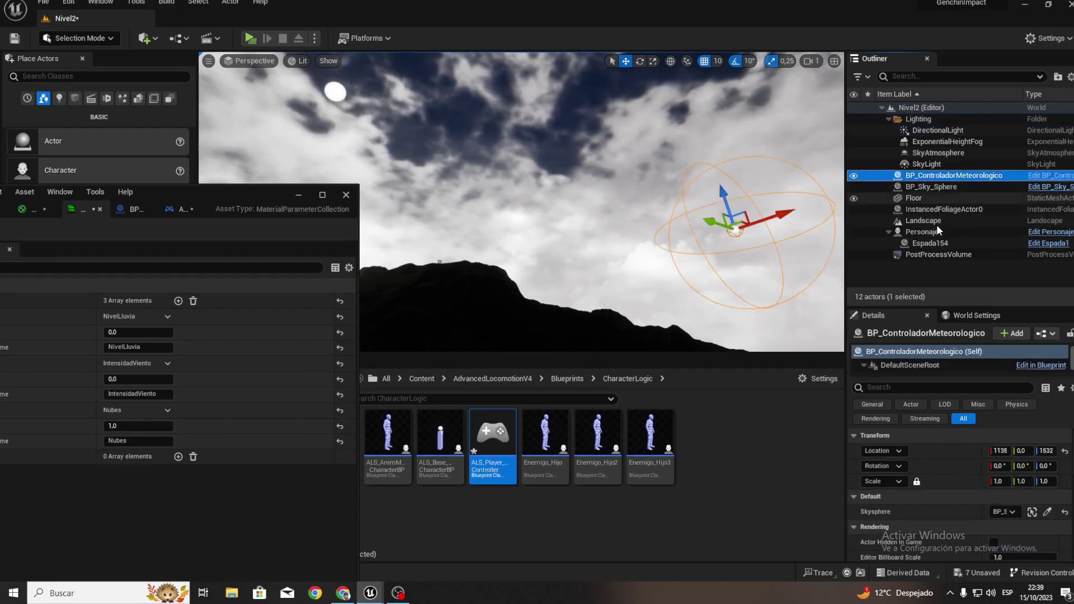
click(916, 189)
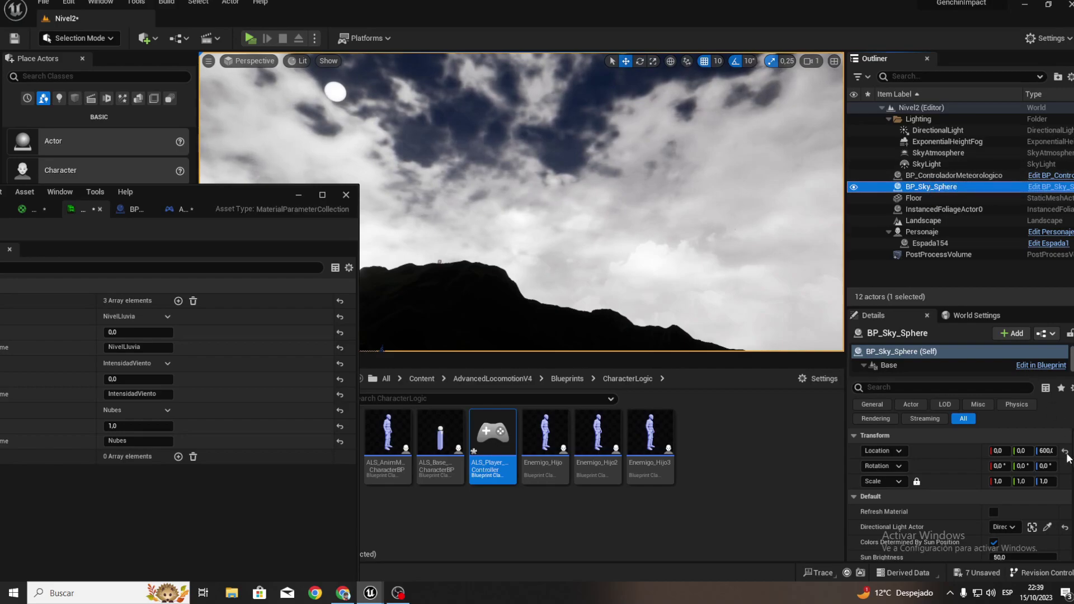
scroll(1023, 534, down, 5)
click(1006, 465)
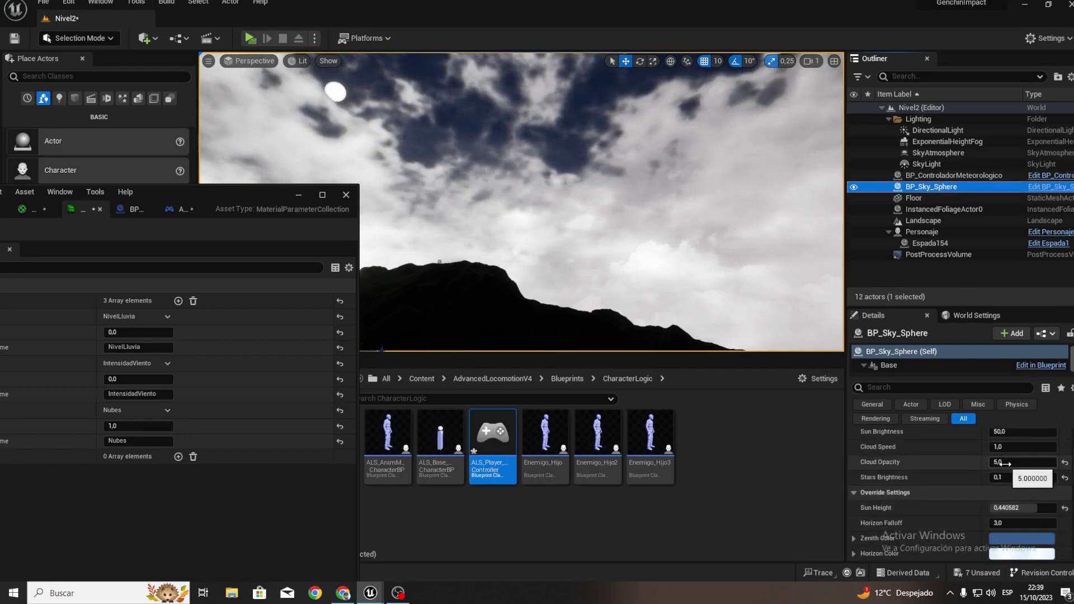
text(1)
key(Return)
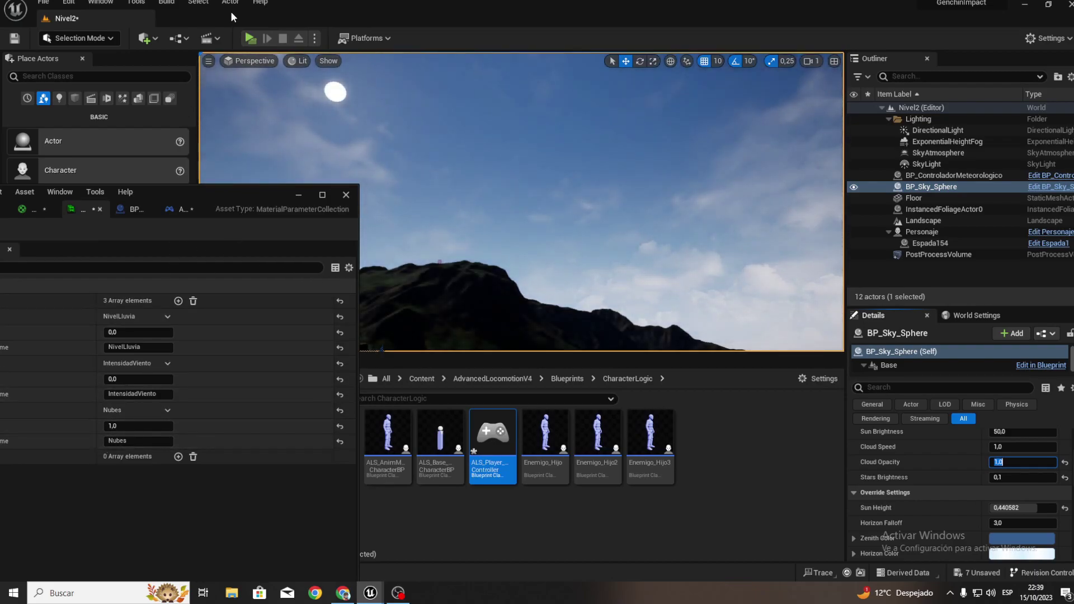
click(249, 39)
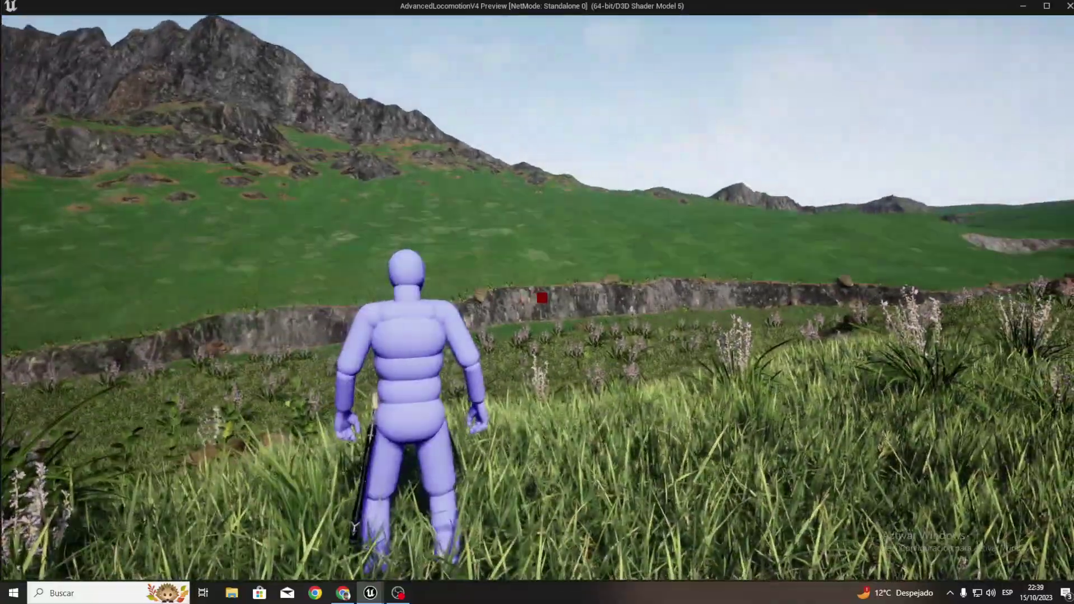
Run the character through the grass under the cloudier sky, then exit the play test.
key(w)
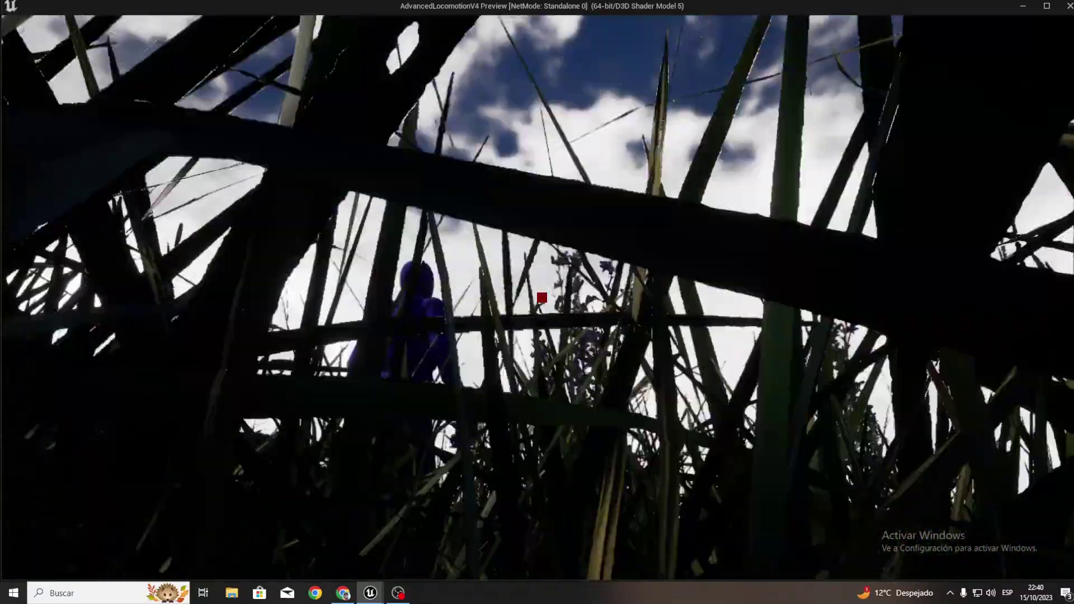
key(Escape)
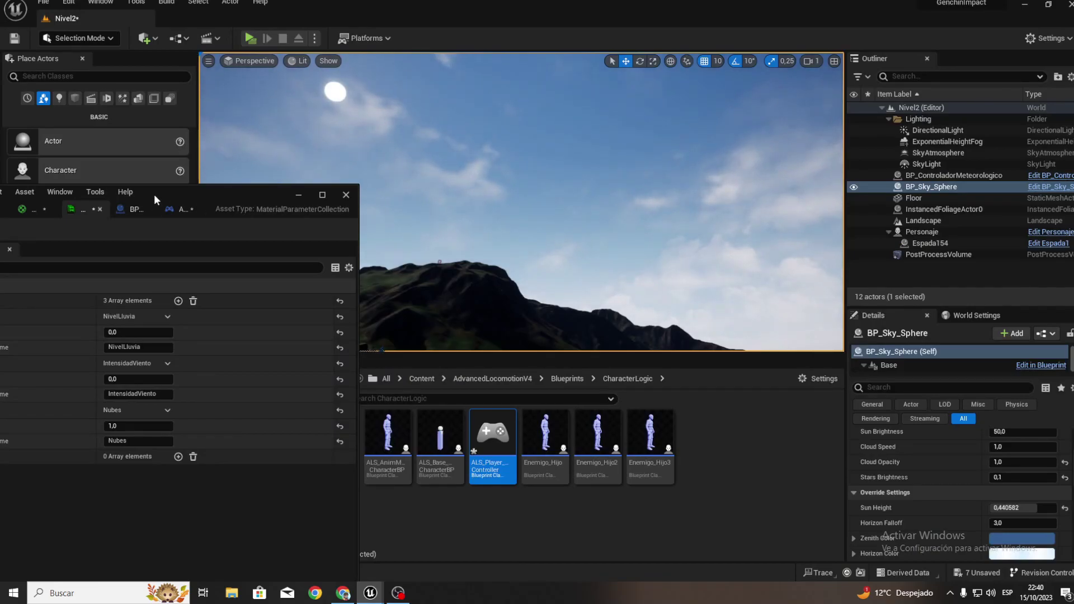
Switch to the M_Sky_Panning_Clouds2 graph and bring the Cloud color node into view.
drag(156, 199, 549, 199)
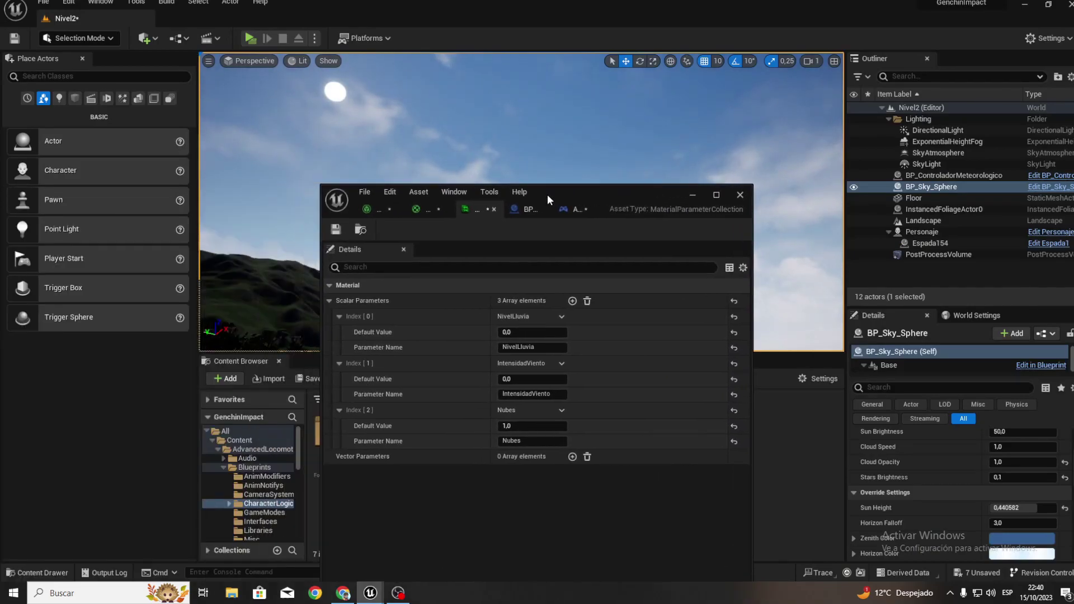
double_click(618, 190)
click(200, 21)
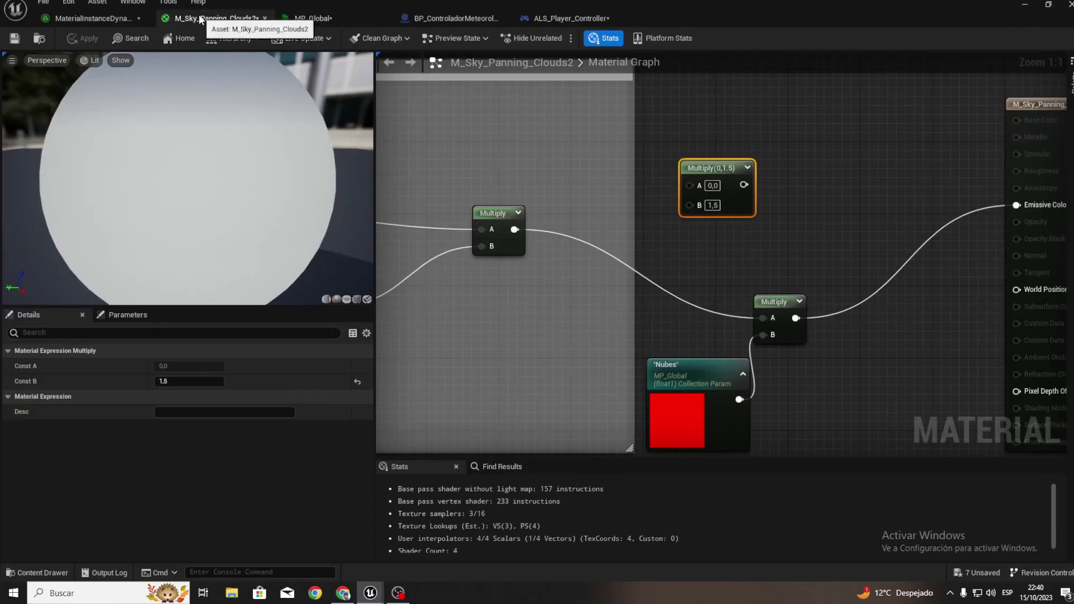
scroll(578, 281, down, 5)
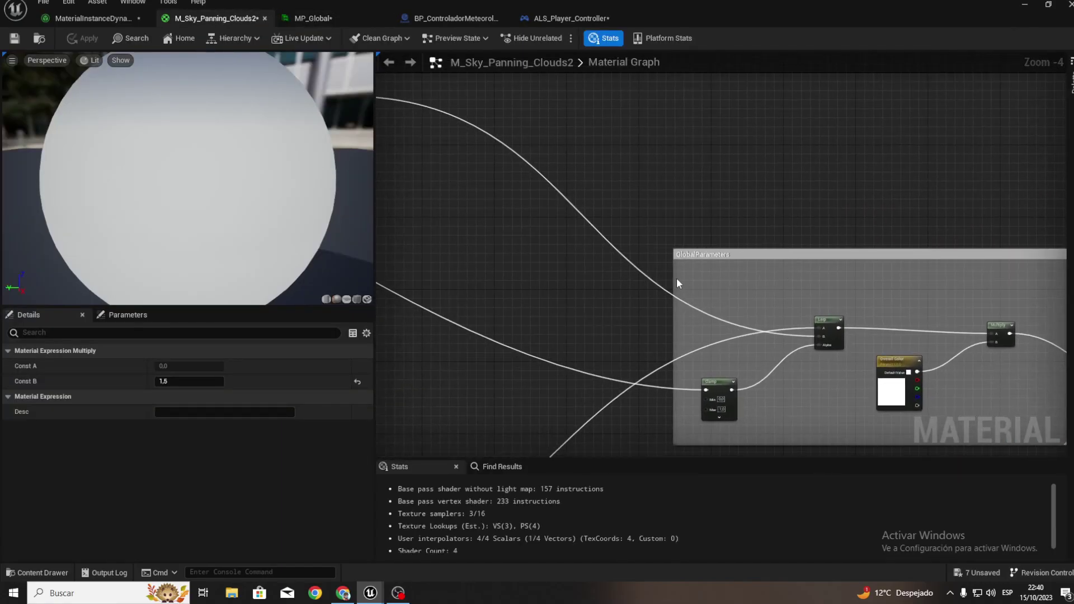
right_drag(676, 278, 426, 79)
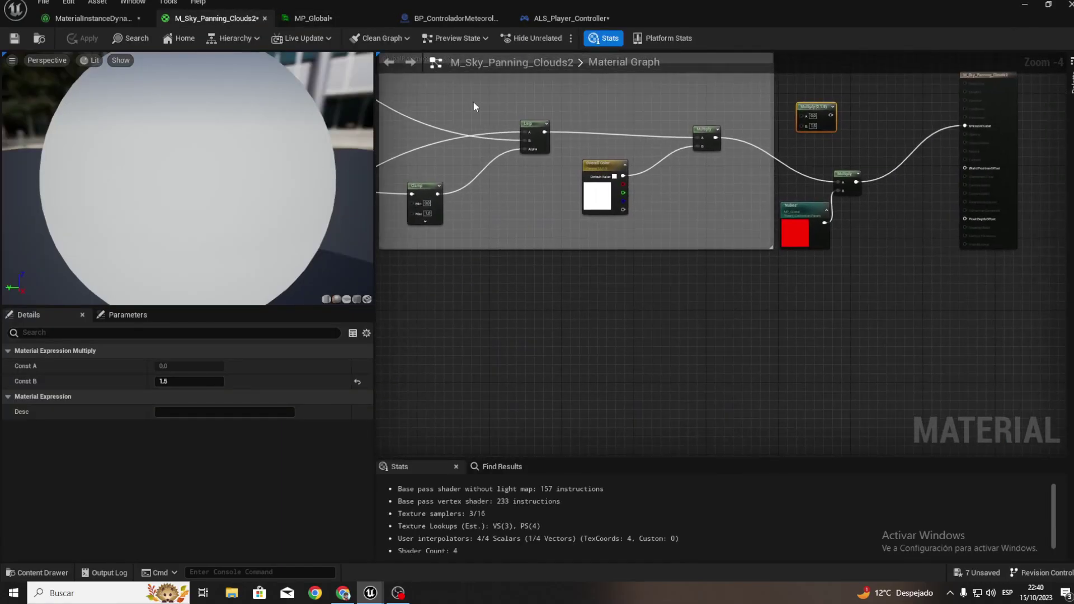
right_drag(491, 110, 610, 141)
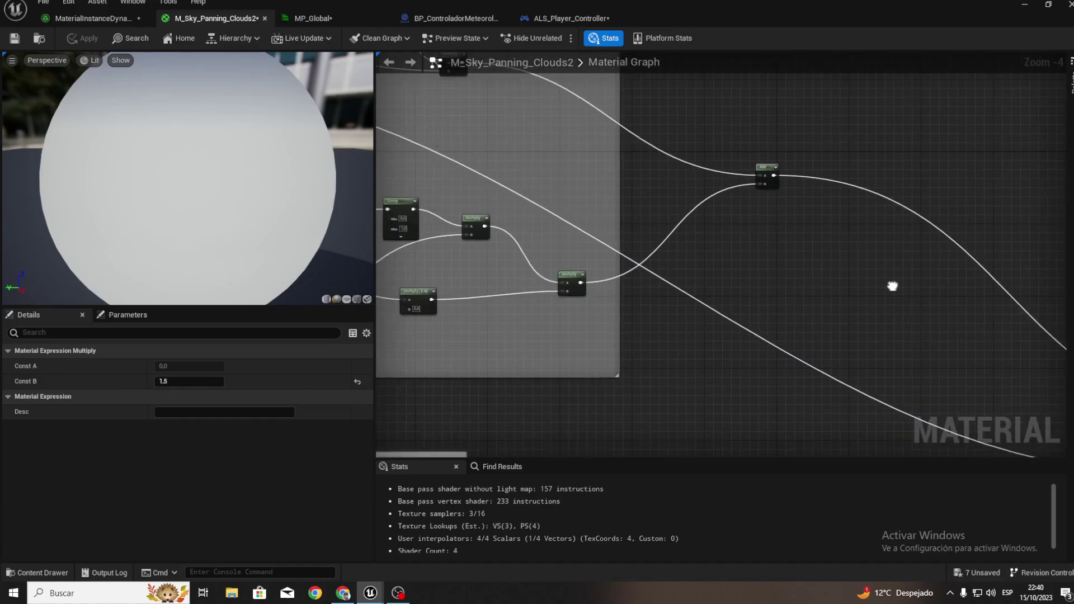
scroll(609, 141, up, 2)
scroll(554, 225, up, 2)
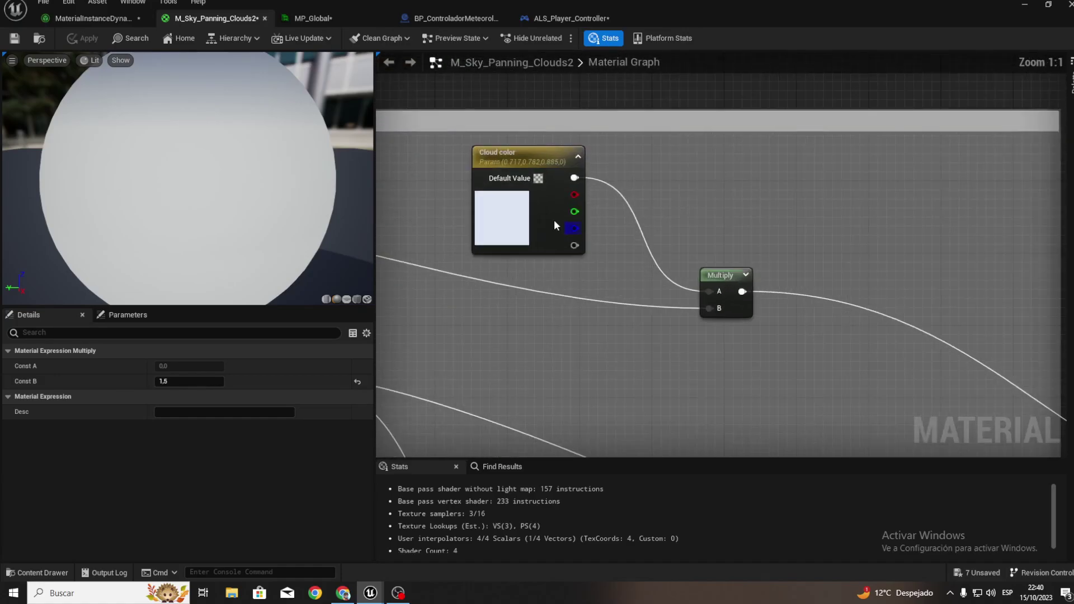
Darken the Cloud color parameter to a grey-blue with value 0.125.
double_click(497, 202)
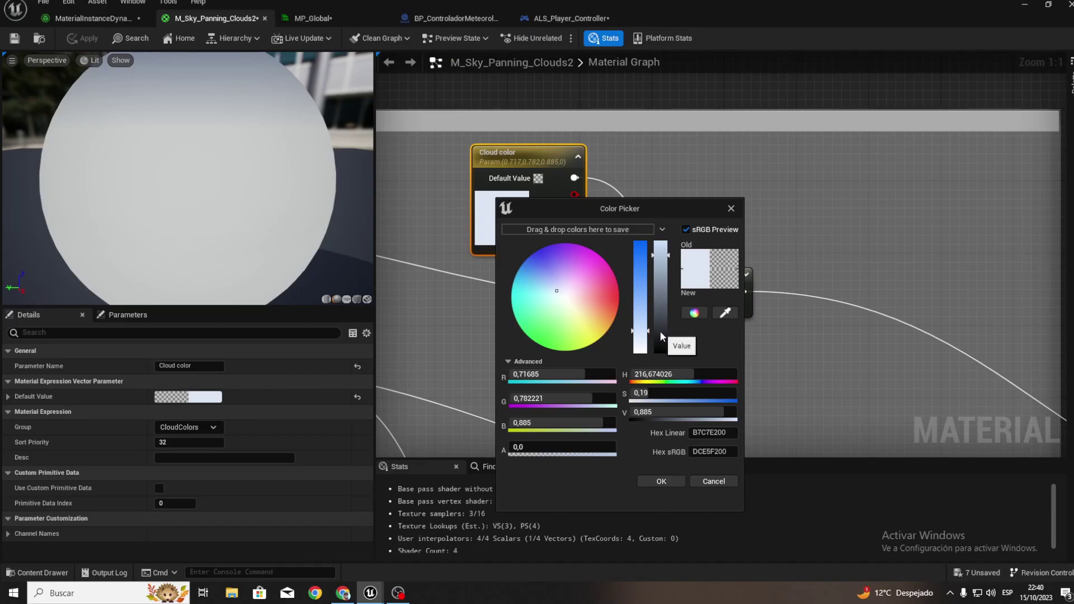
click(660, 332)
click(660, 338)
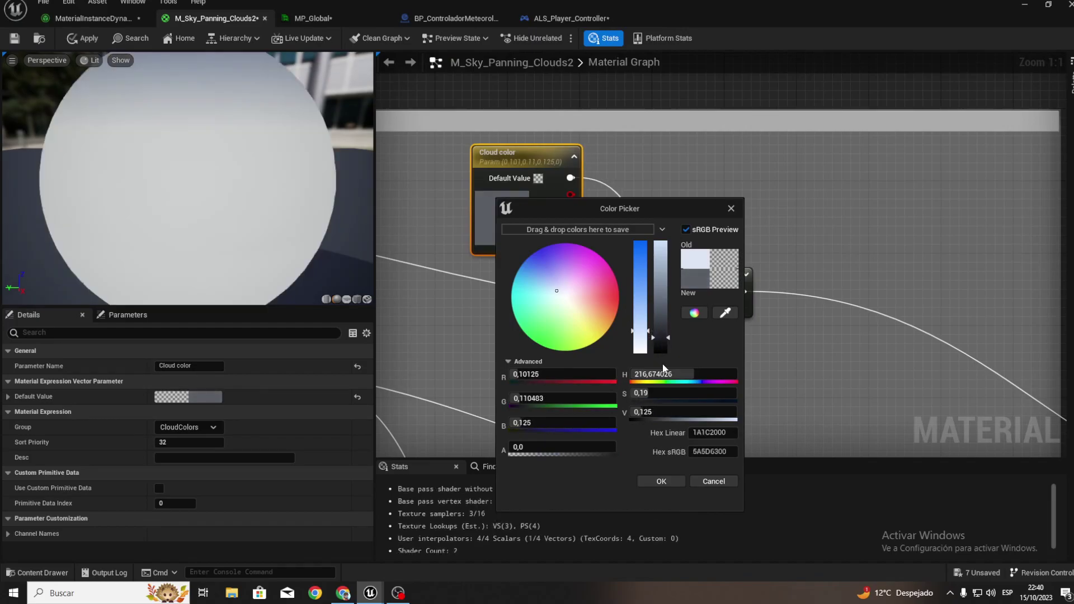
click(649, 483)
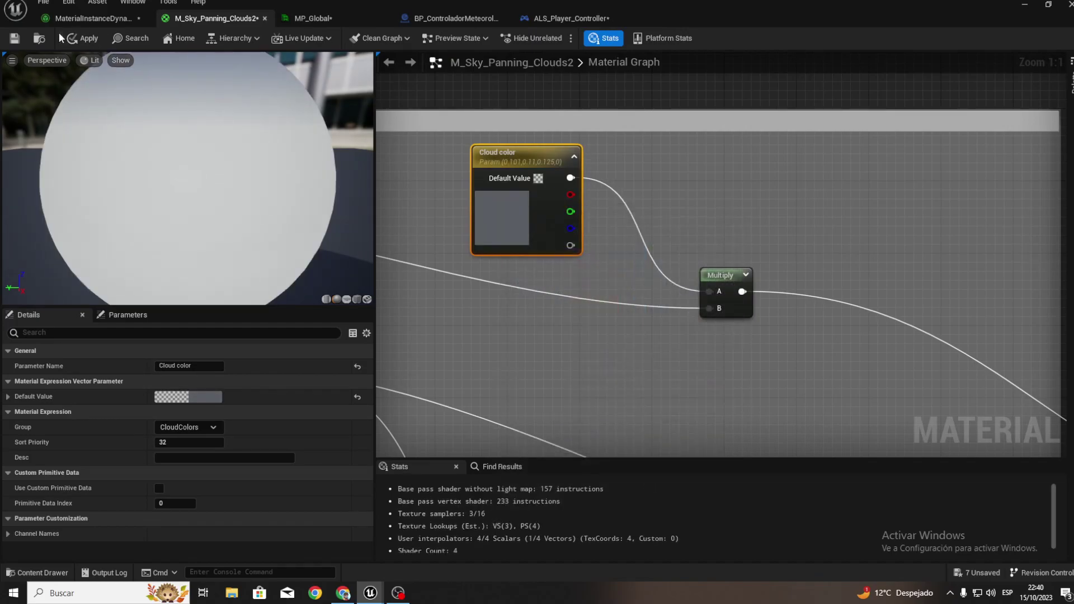
click(1027, 3)
scroll(987, 478, up, 3)
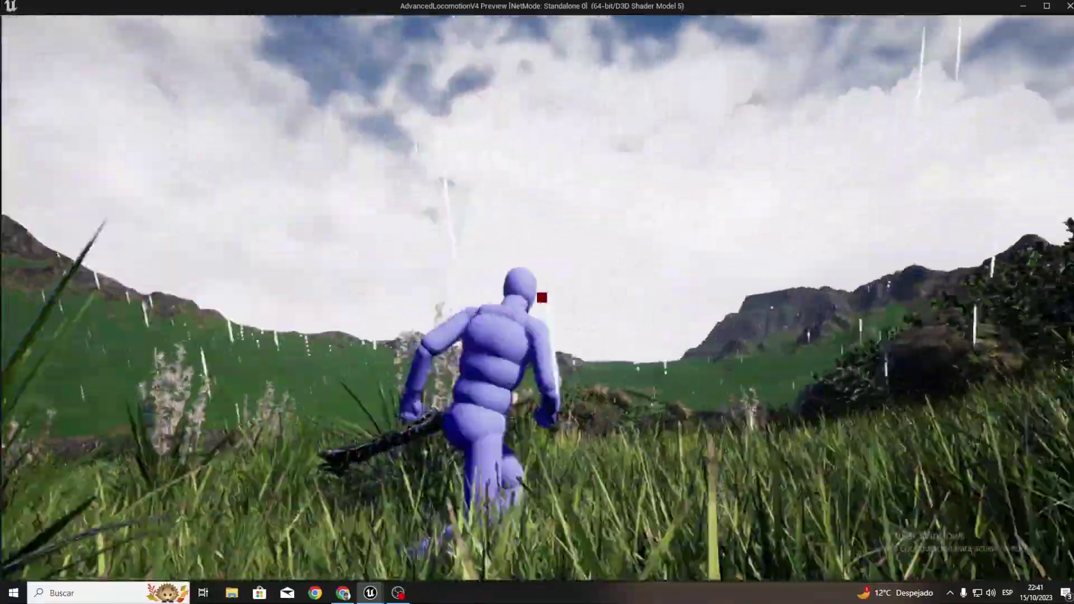
key(w)
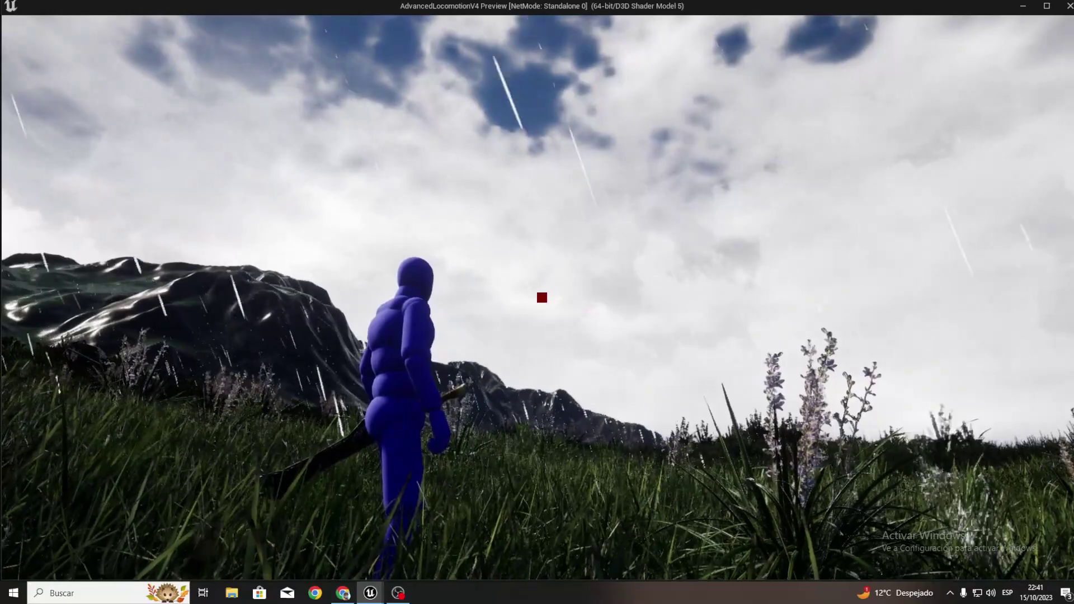
key(Escape)
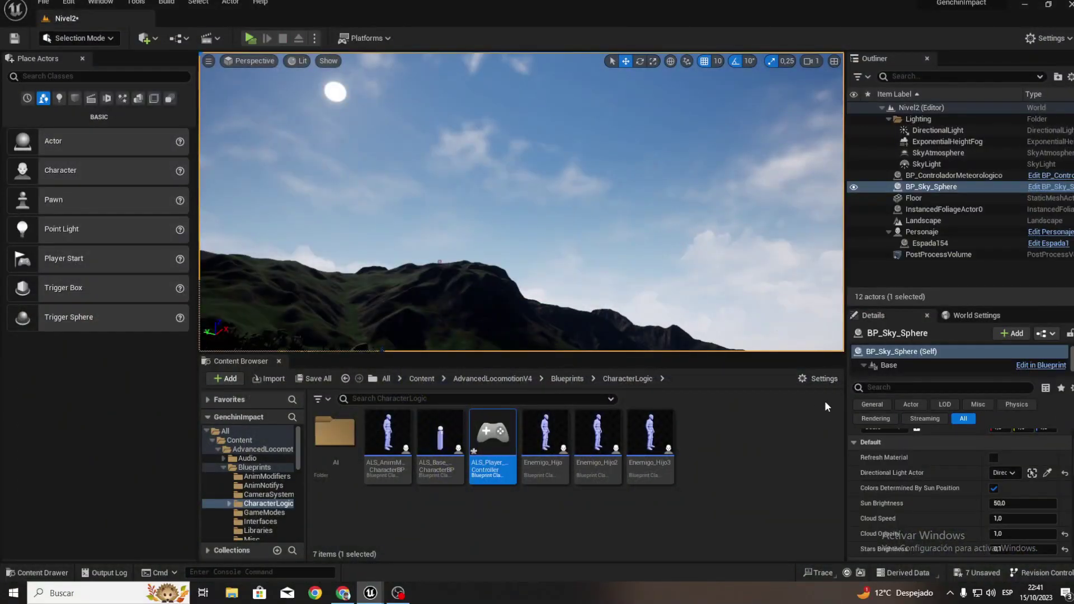
Give the DirectionalLight an intensity of 6.0 lux and check it in a play test.
mouse_move(728, 224)
right_down()
mouse_move(616, 251)
mouse_move(615, 314)
mouse_move(615, 246)
mouse_move(616, 263)
right_up()
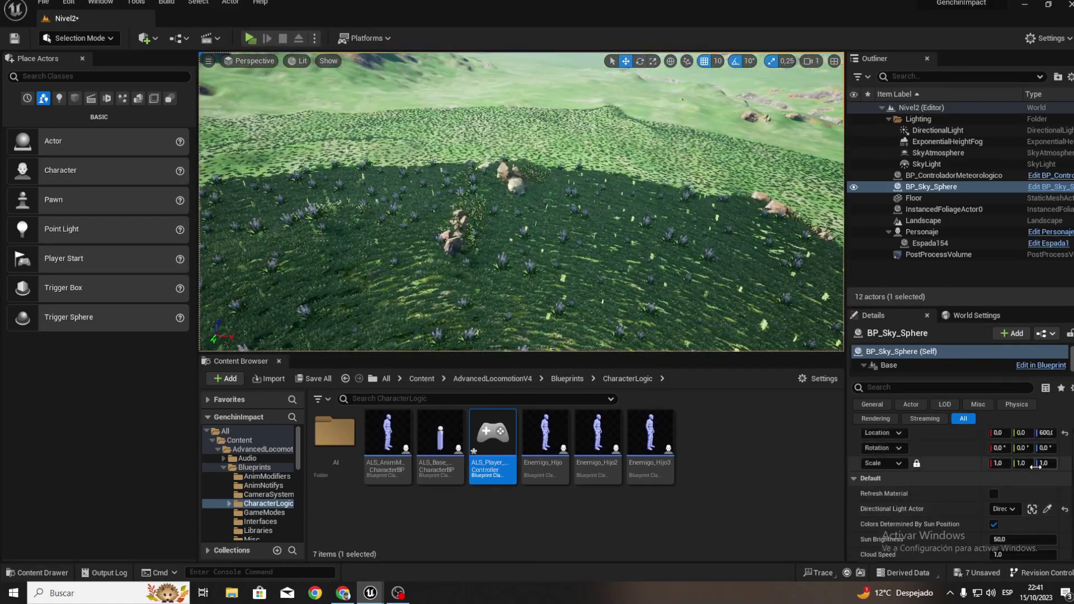
click(915, 132)
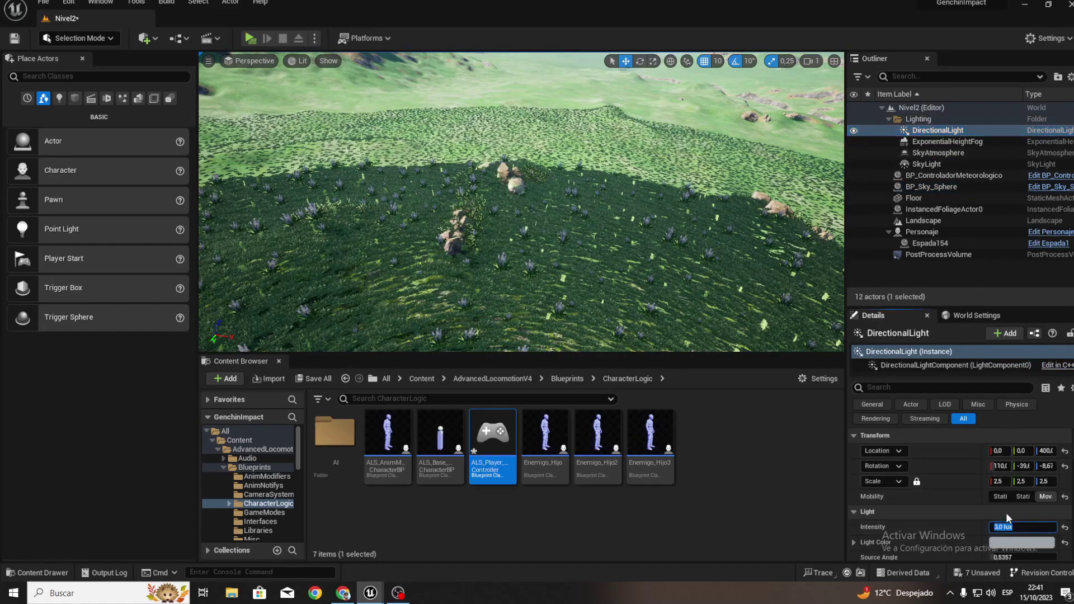
text(6)
key(Return)
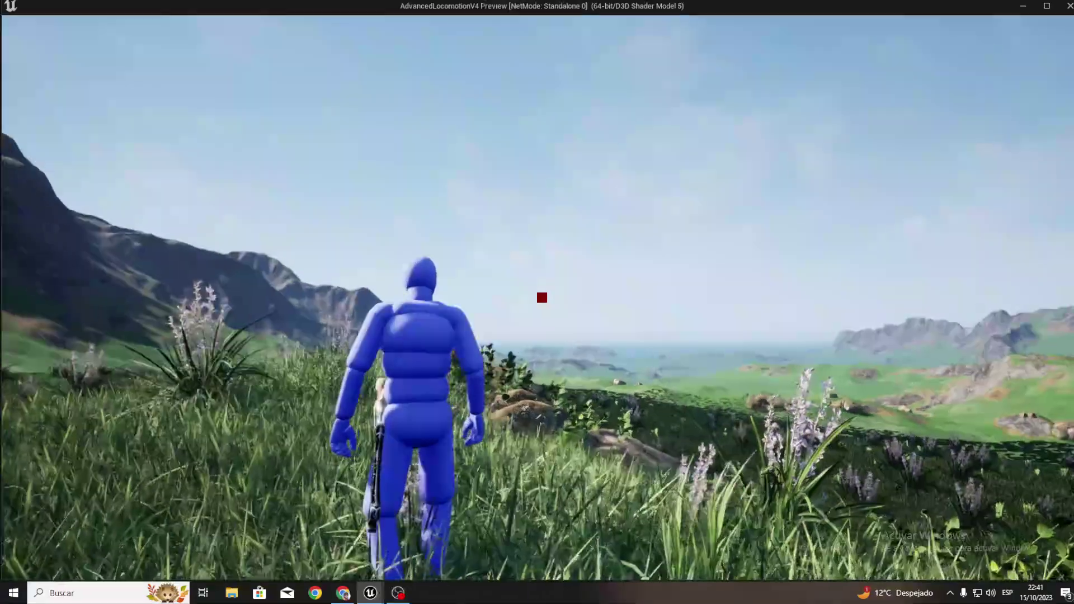
key(Escape)
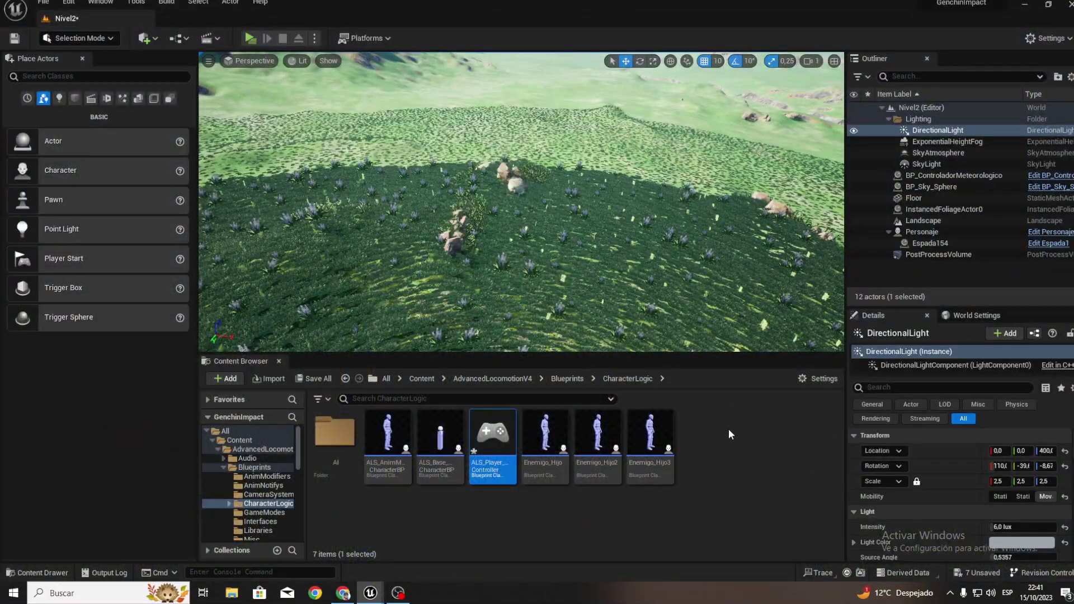
Save the Nivel2 map, MP_Global and all other modified assets.
click(314, 380)
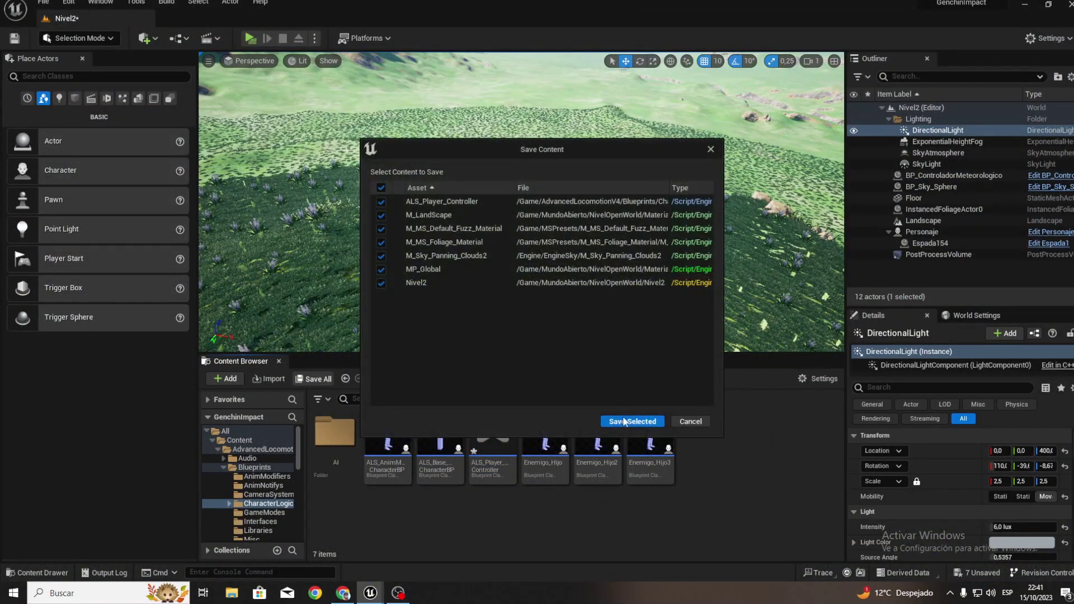
click(618, 424)
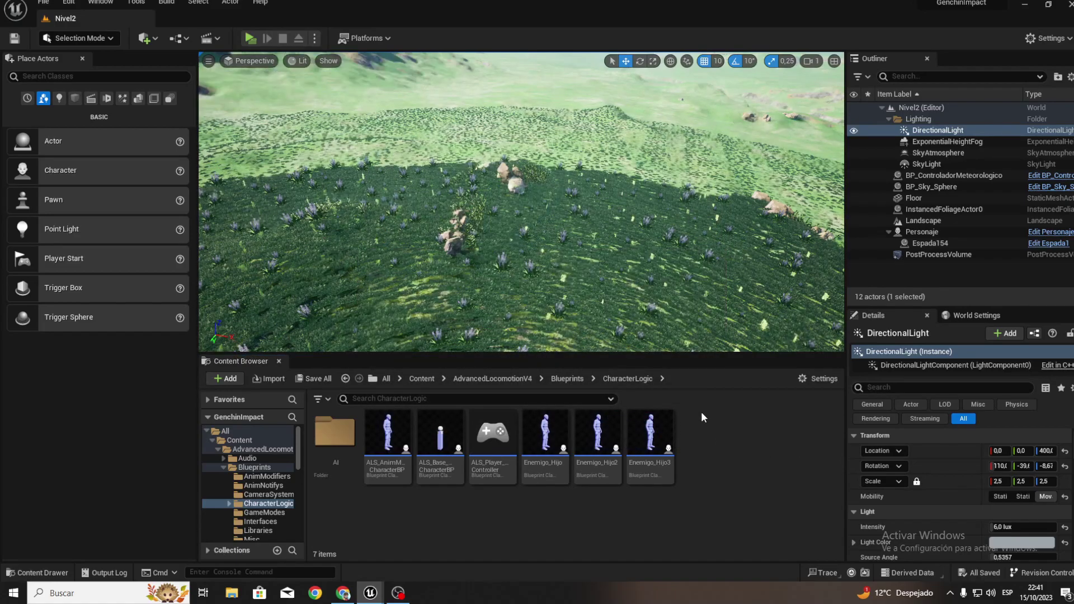
right_drag(555, 237, 551, 190)
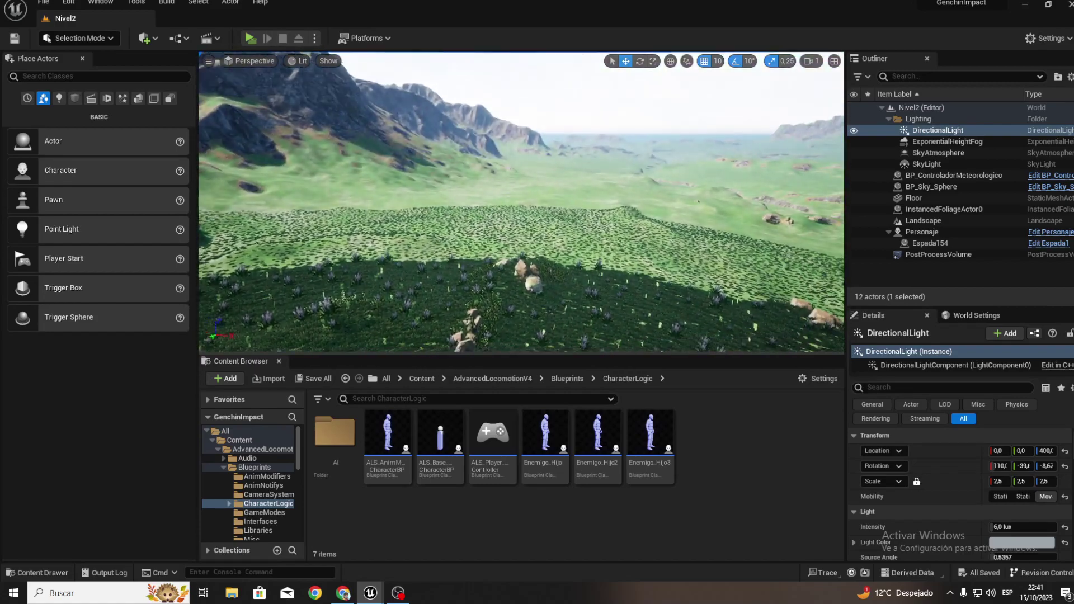